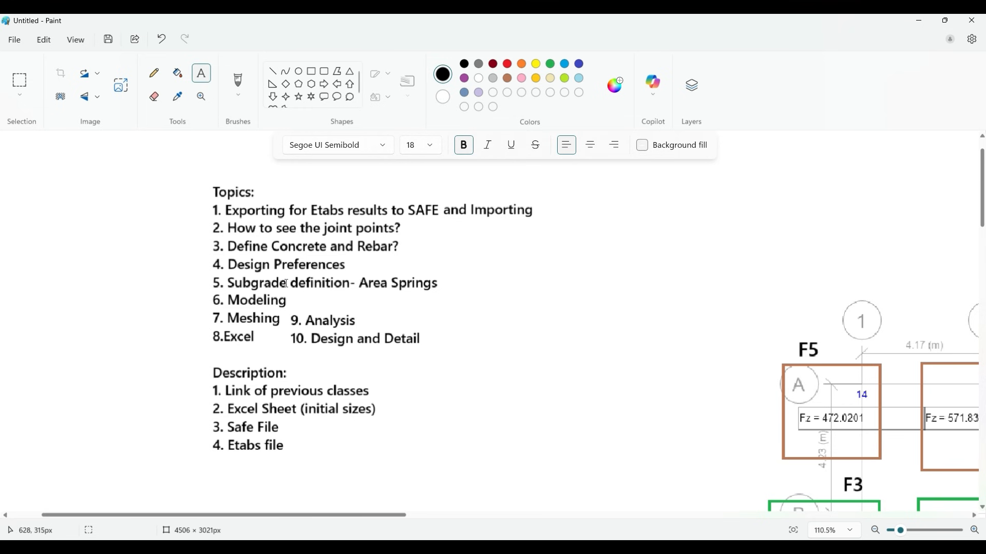
# Switch to ETABS and open the export of the story as a SAFE V12 .f2k file
pyautogui.click(324, 547)
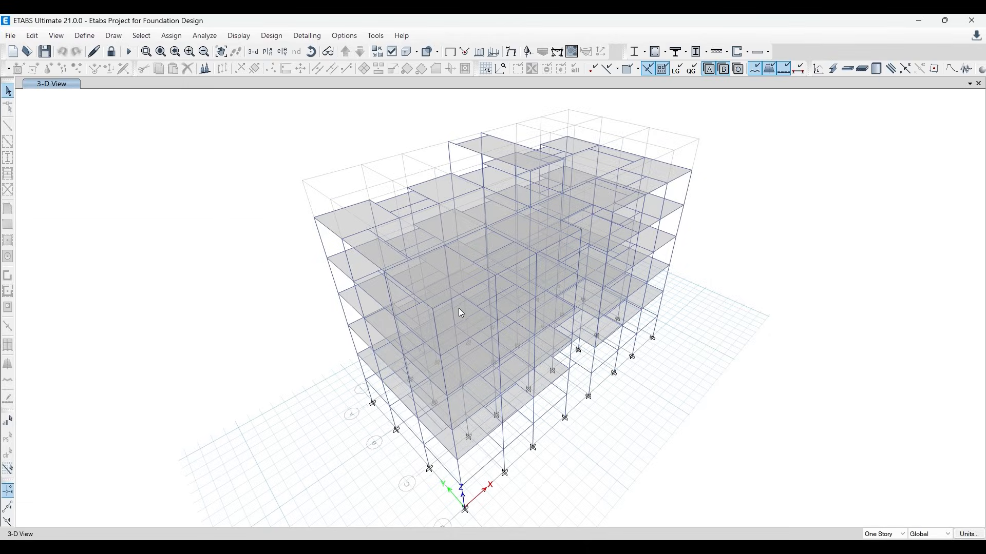
pyautogui.click(12, 36)
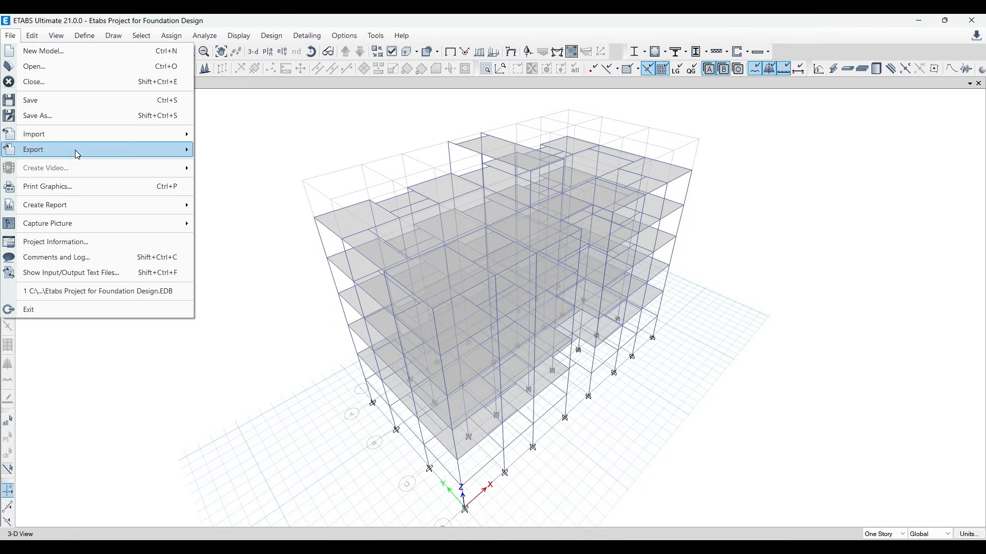
pyautogui.moveTo(77, 149)
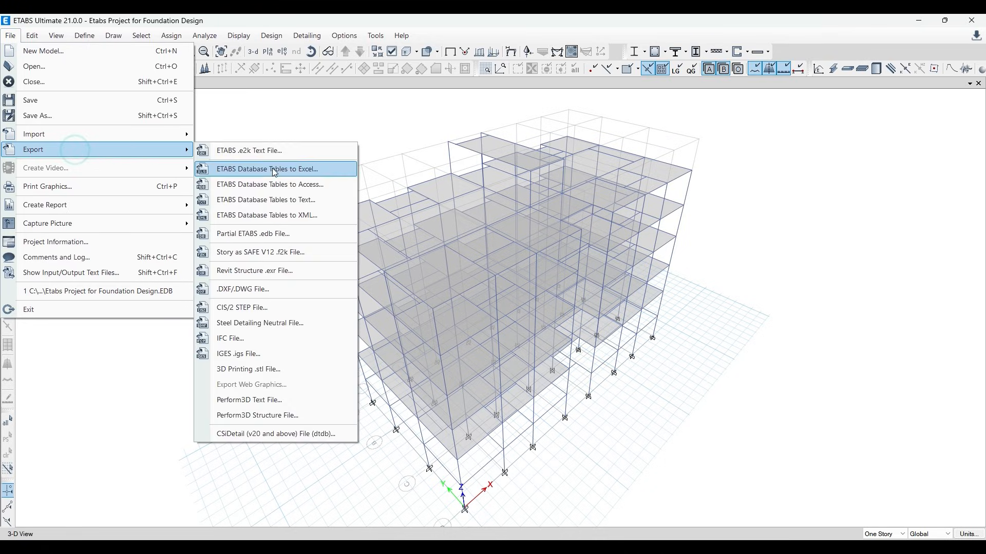
pyautogui.click(276, 252)
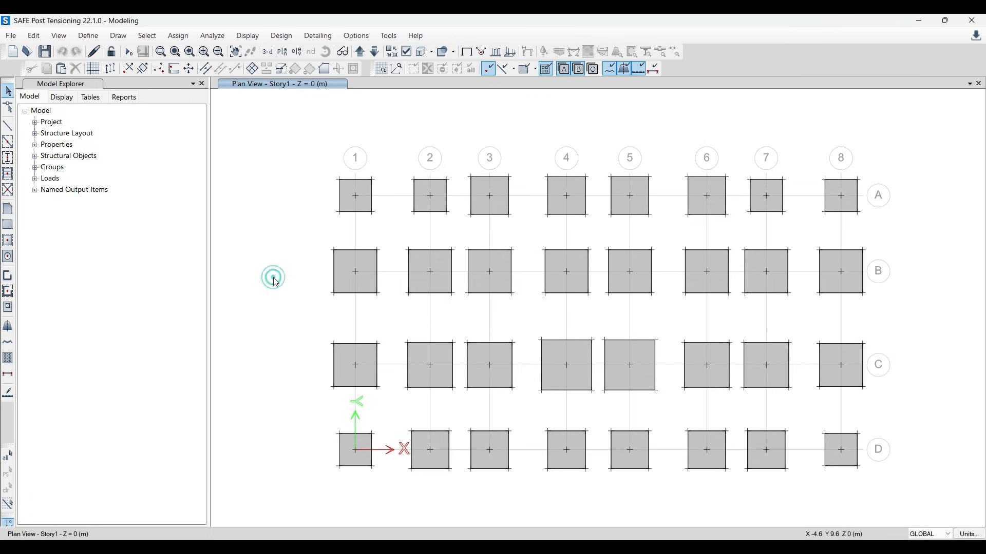
# Switch to SAFE and review the concrete design preferences, including the factors and the minimum cover for slabs
pyautogui.hotkey('alt', 'Tab')
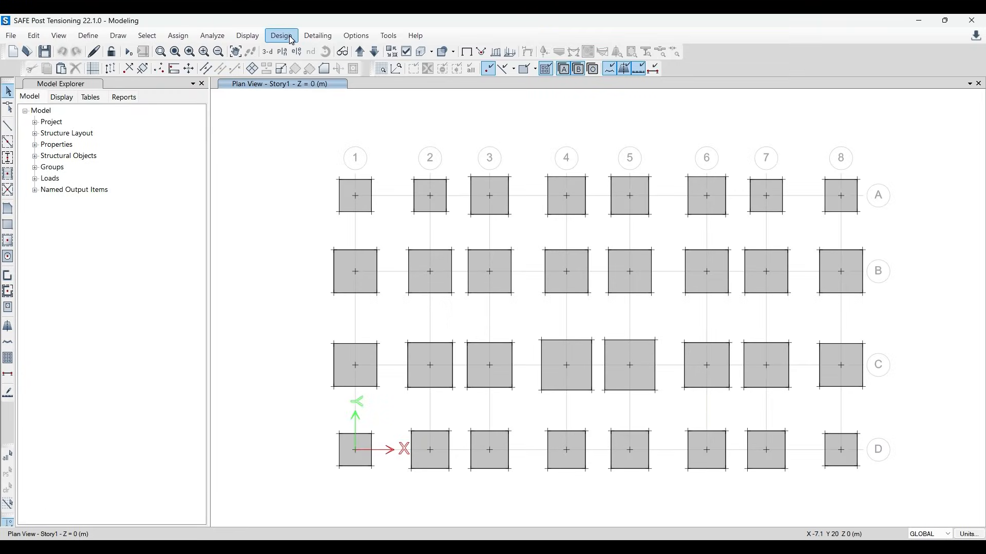
pyautogui.click(281, 35)
pyautogui.moveTo(387, 53)
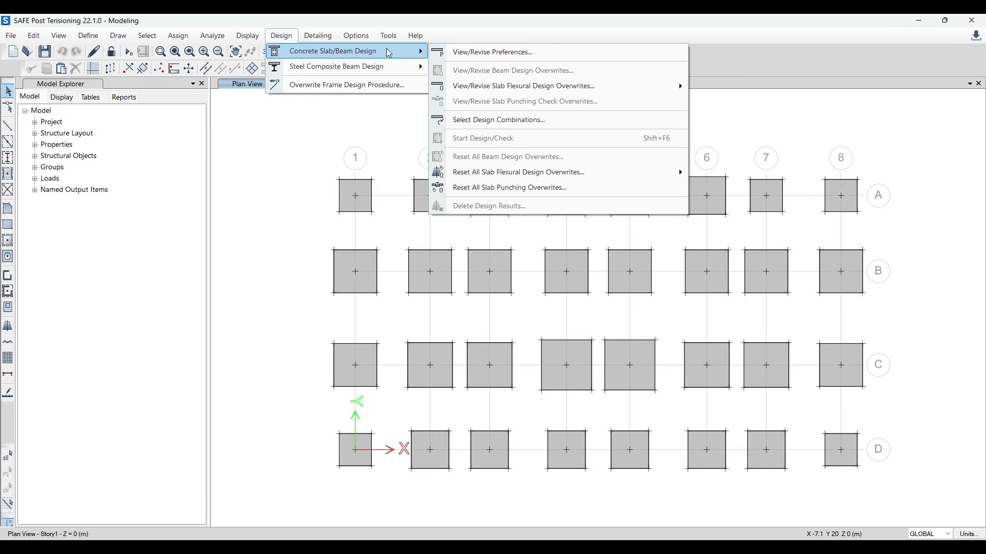
pyautogui.click(492, 52)
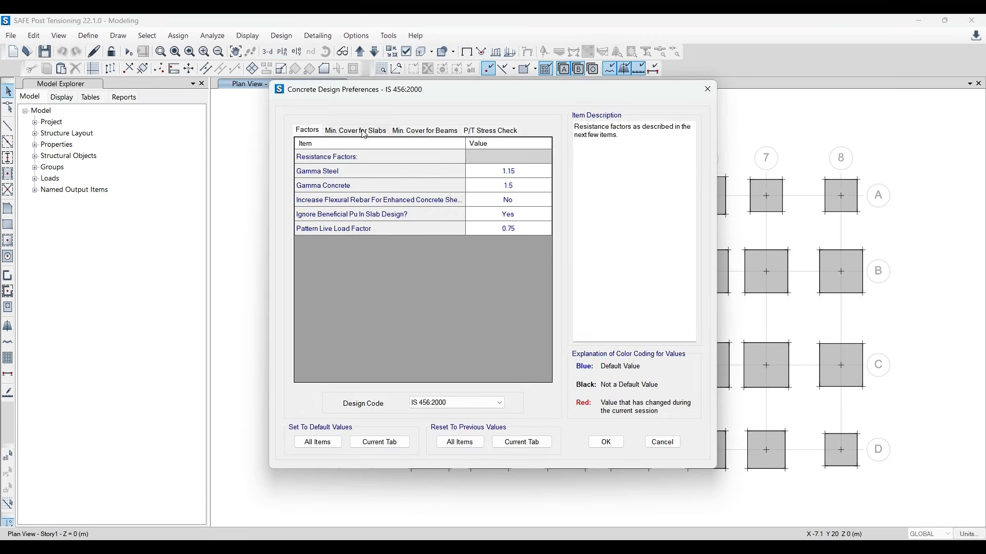
pyautogui.click(356, 130)
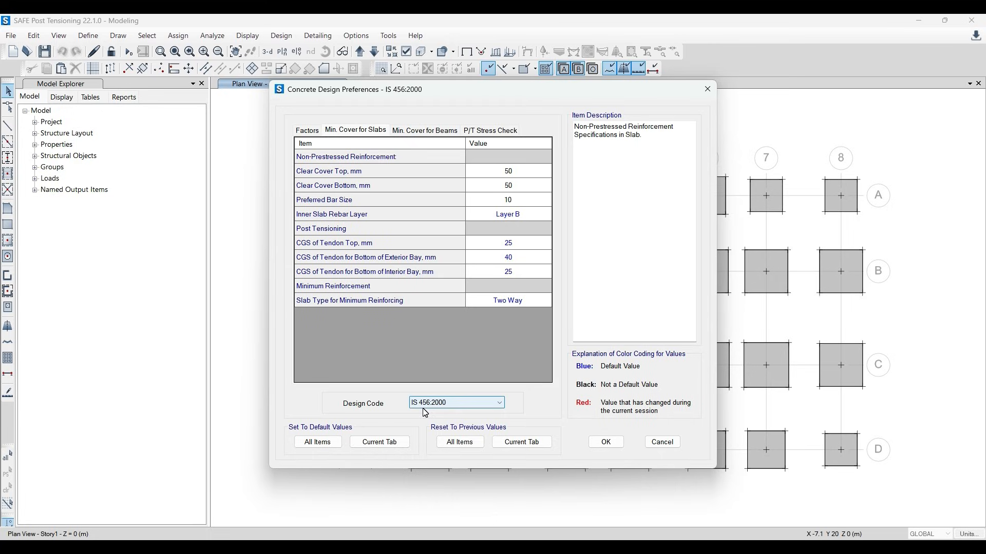
pyautogui.click(707, 89)
# Review the SOIL1 area spring property's subgrade modulus and nonlinear option, then close its definition unchanged
pyautogui.hotkey('alt', 'Tab')
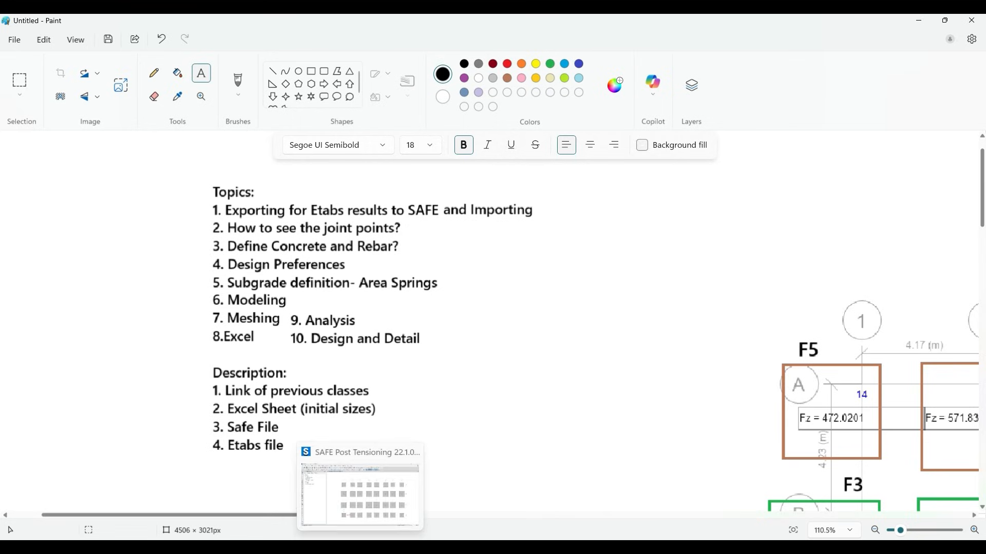
pyautogui.click(360, 548)
pyautogui.click(98, 40)
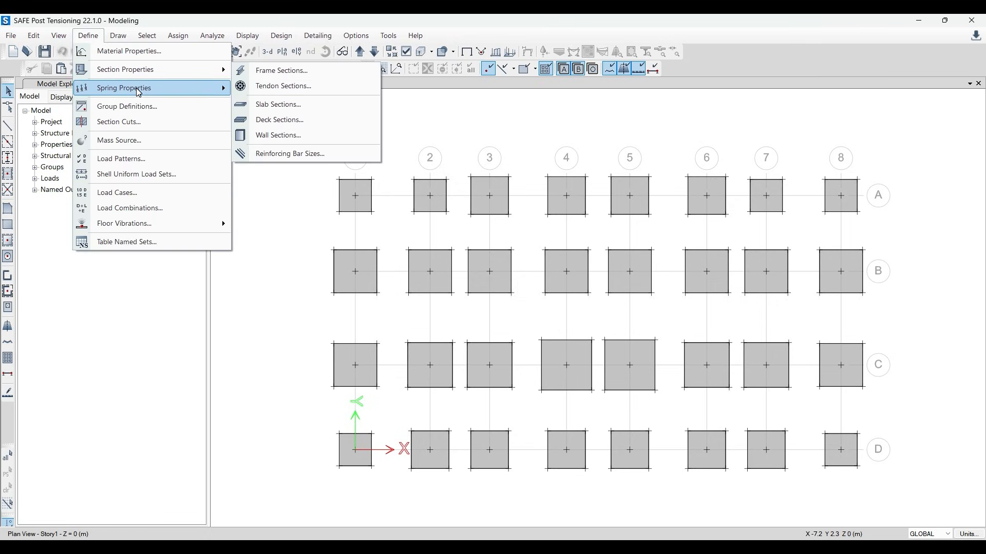
pyautogui.moveTo(137, 92)
pyautogui.click(277, 120)
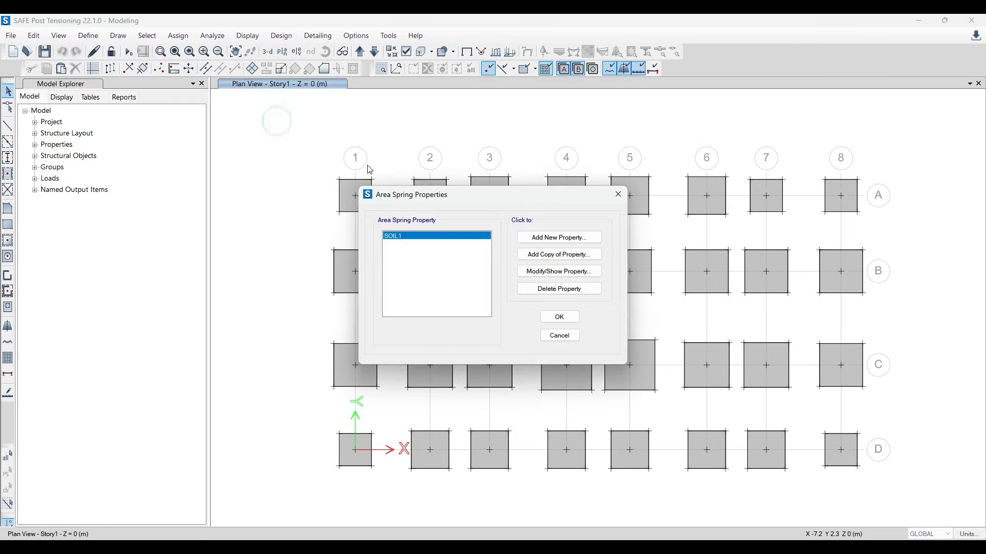
pyautogui.click(556, 278)
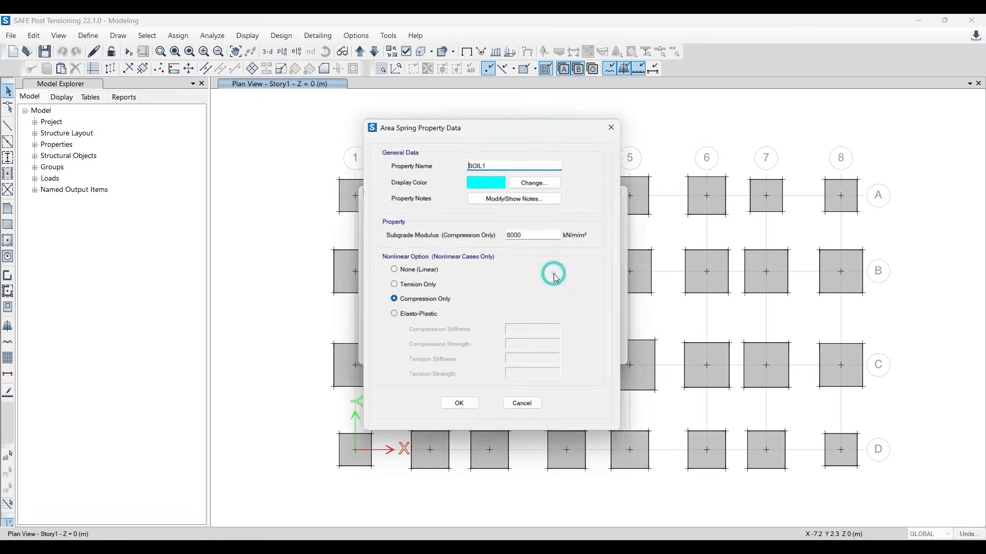
pyautogui.click(614, 124)
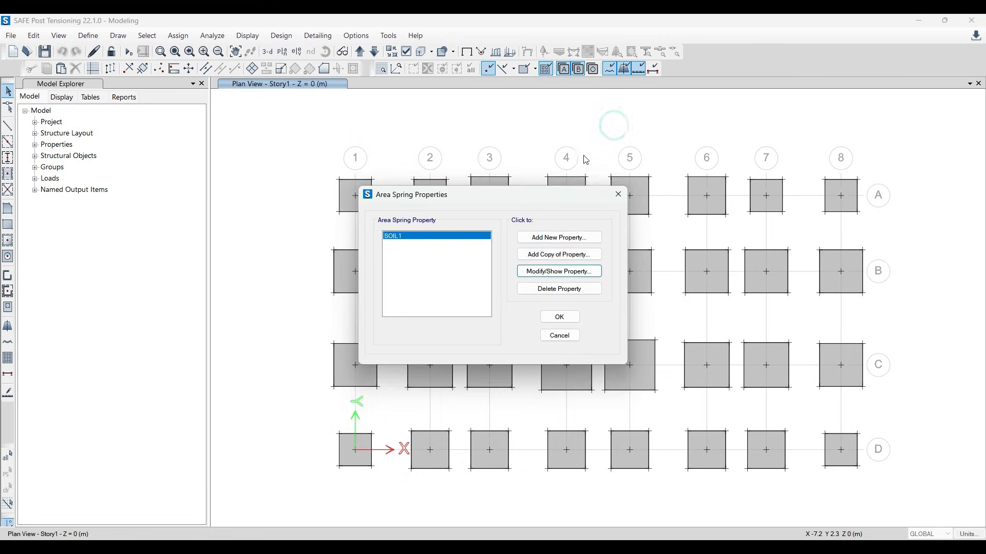
pyautogui.click(618, 195)
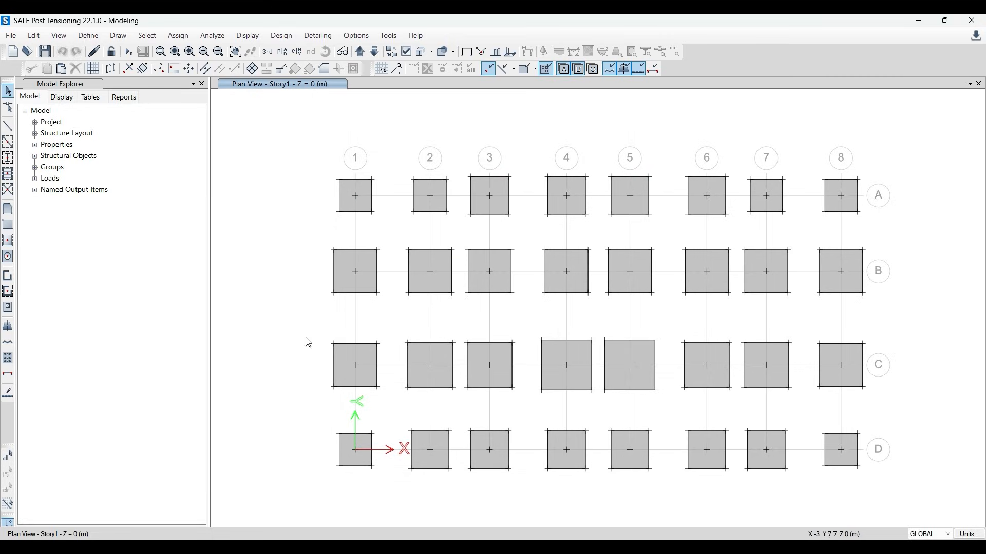
# Check the topic list in Paint and review the automatic mesh settings for floors in SAFE
pyautogui.click(320, 548)
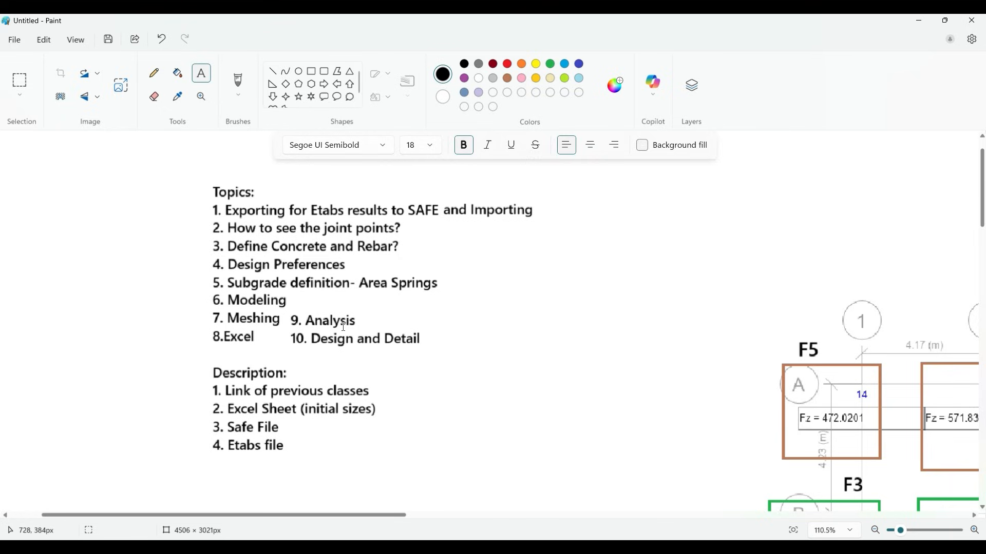
pyautogui.click(919, 20)
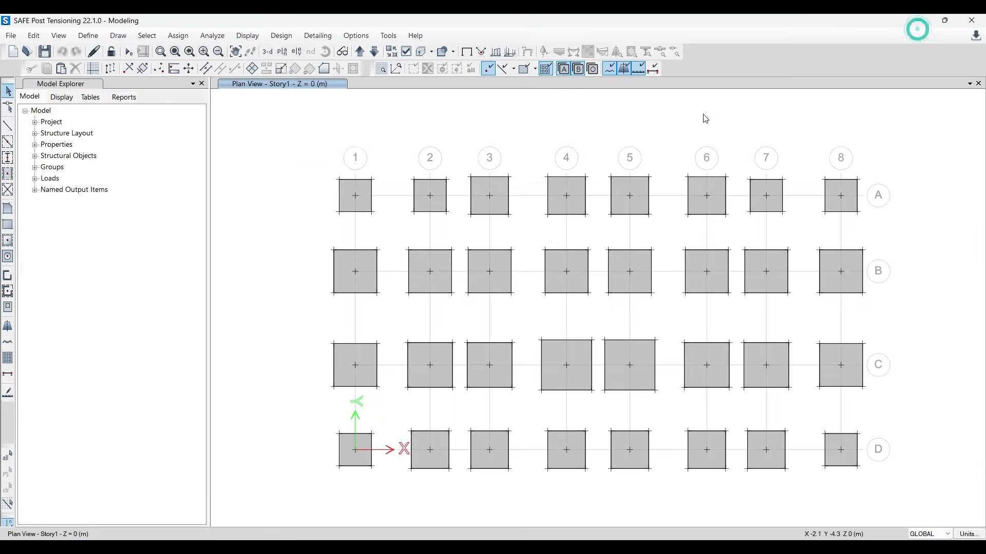
pyautogui.click(218, 36)
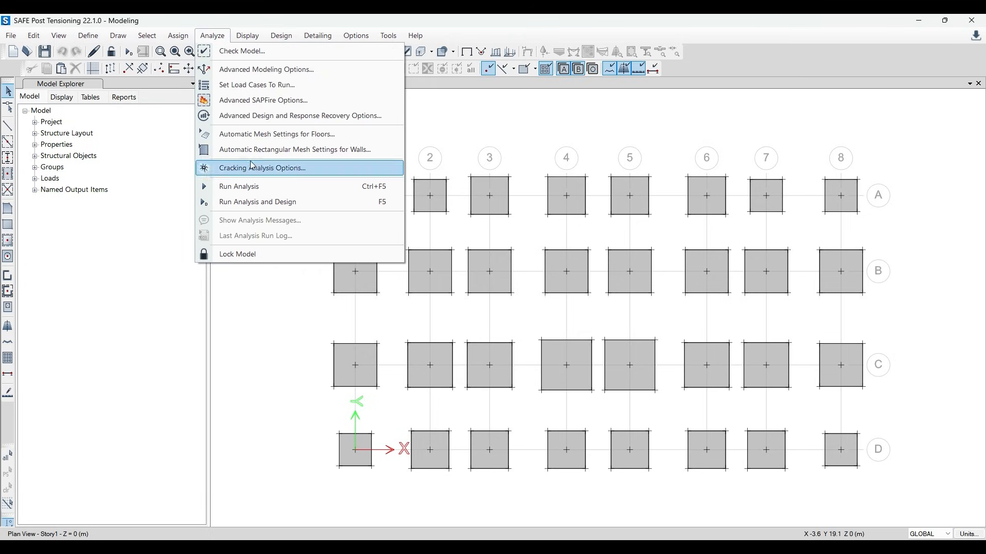
pyautogui.click(266, 134)
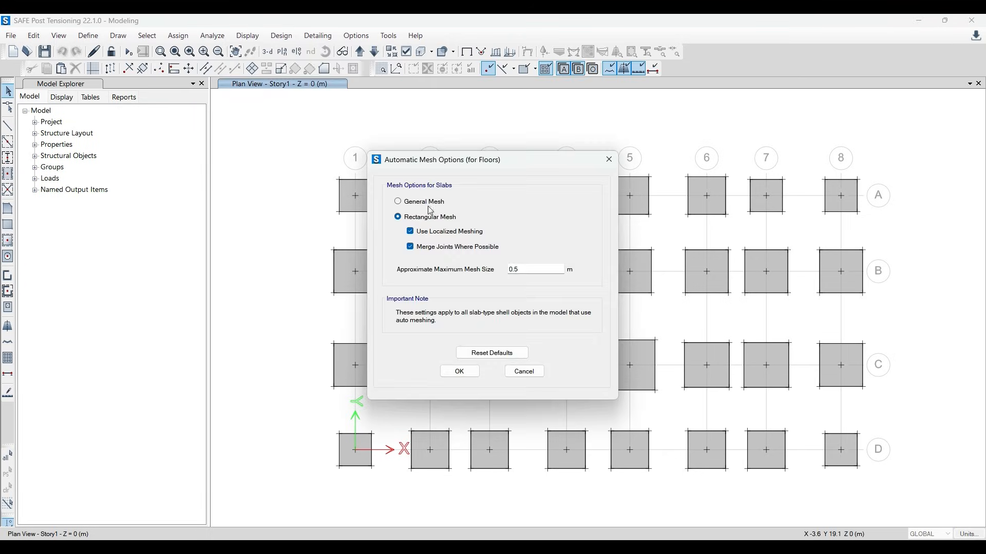
pyautogui.click(610, 160)
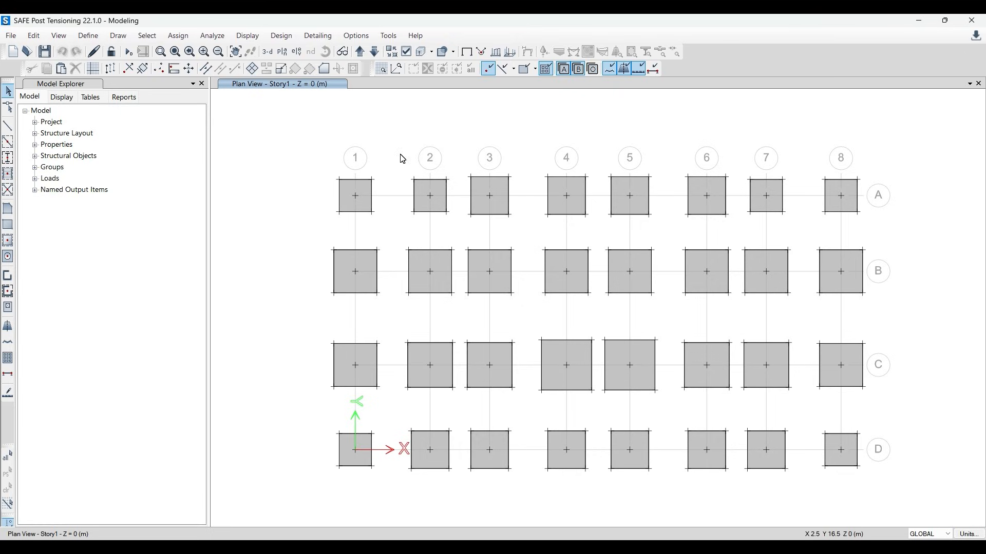
# Run the analysis of the footing model and read the warning in the analysis messages
pyautogui.moveTo(402, 158); pyautogui.dragTo(368, 143, button='middle')
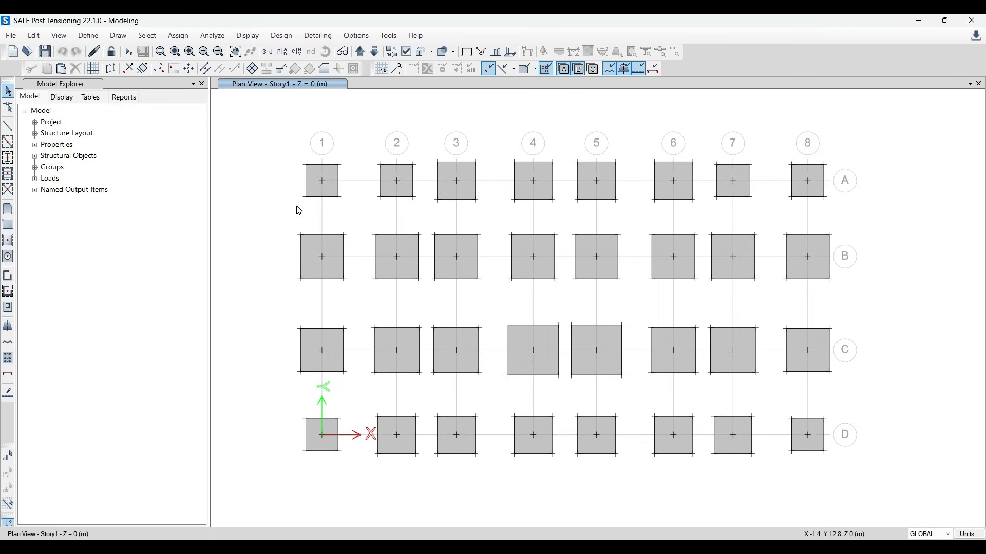
pyautogui.click(128, 51)
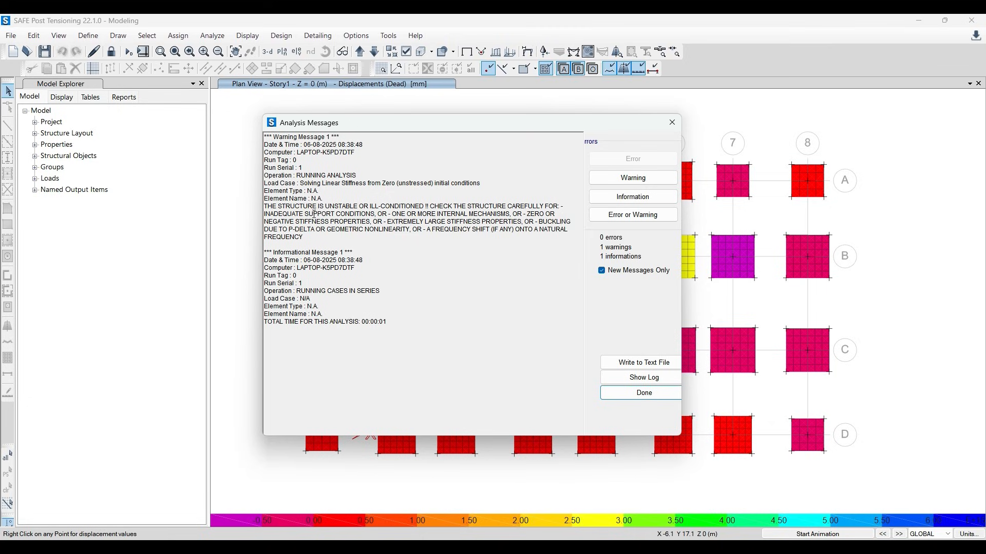
pyautogui.moveTo(268, 208); pyautogui.dragTo(418, 204)
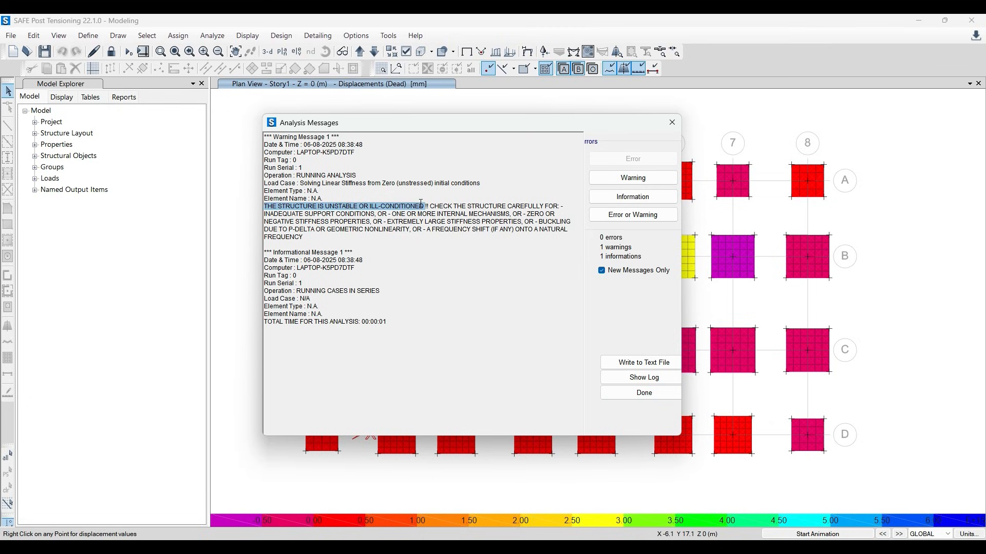
pyautogui.click(672, 122)
pyautogui.click(487, 146)
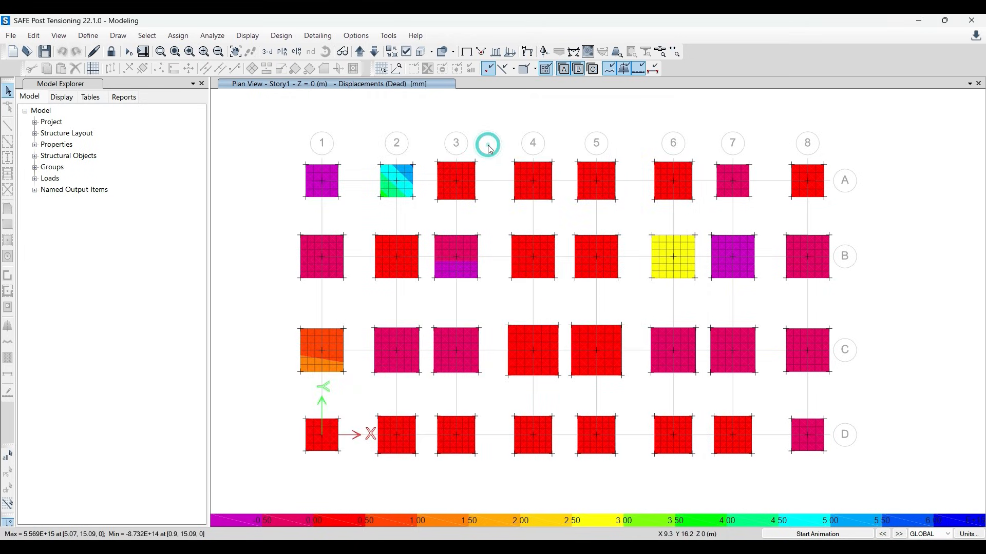
# Unlock the model and accept the deletion of the analysis results
pyautogui.click(111, 52)
pyautogui.click(518, 334)
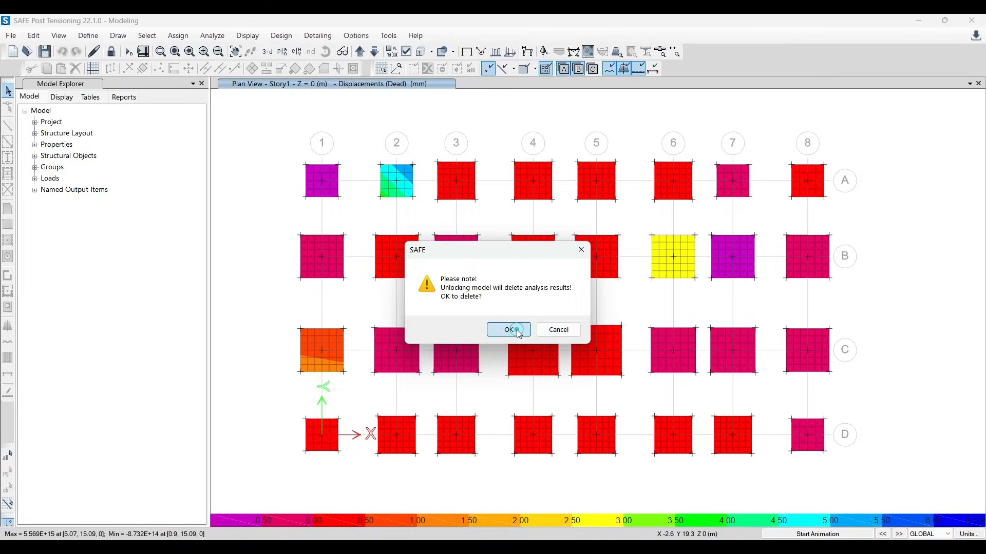
# Inspect the load patterns and forces assigned to the joint at grid point 2-B
pyautogui.scroll(2, 297, 154)
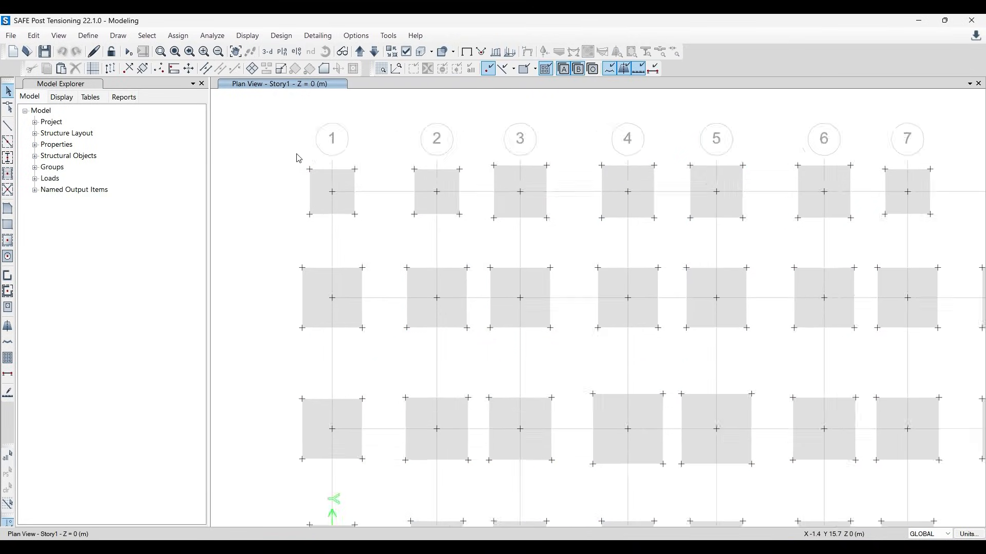
pyautogui.scroll(2, 519, 339)
pyautogui.scroll(-3, 480, 310)
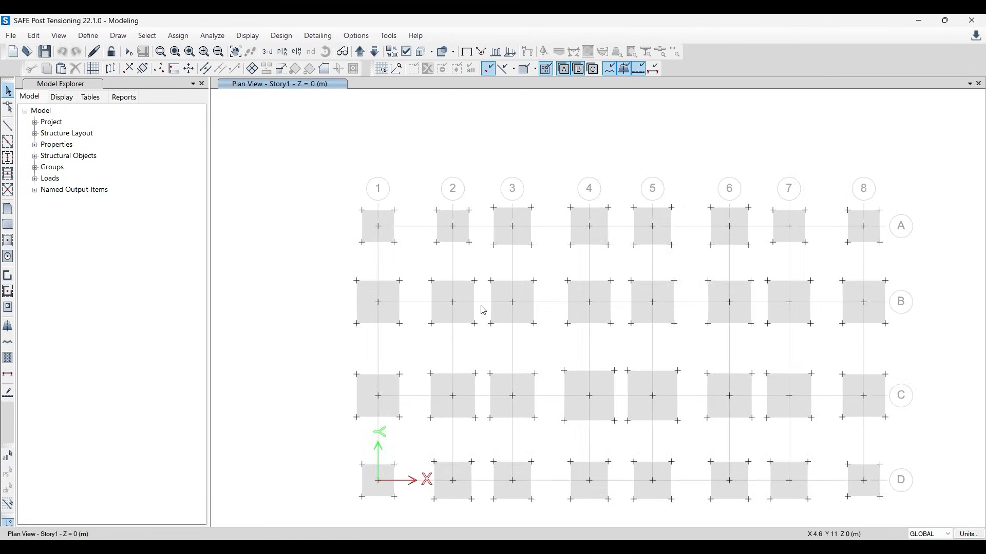
pyautogui.scroll(2, 460, 303)
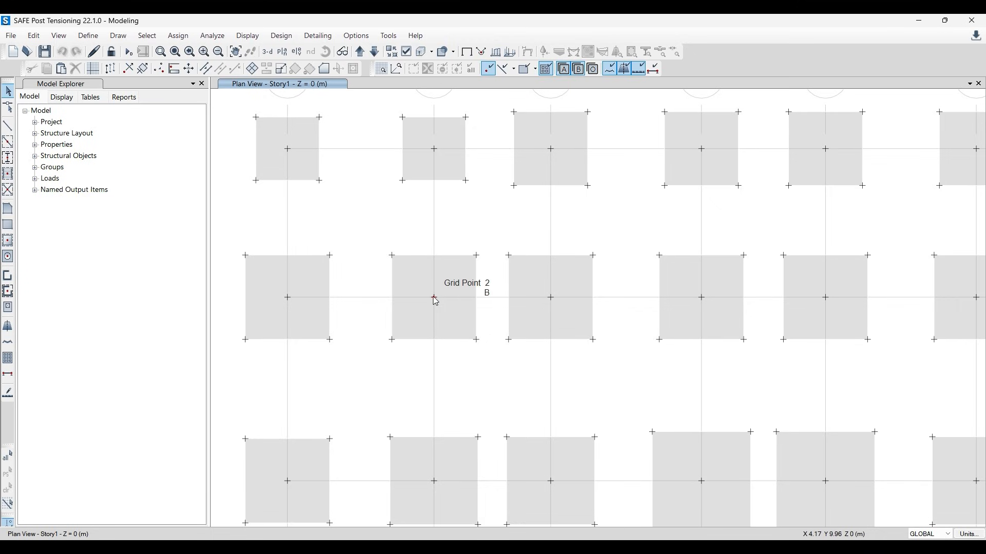
pyautogui.rightClick(434, 297)
pyautogui.click(510, 180)
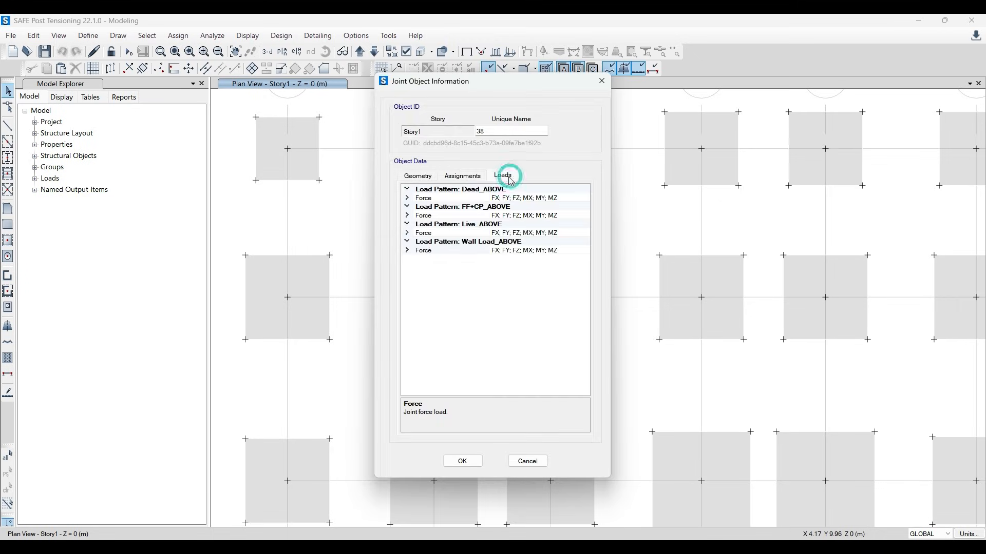
pyautogui.click(601, 80)
# Inspect the section and spring assignments of the footing slab at grid point 2-B, then deselect it
pyautogui.click(405, 308)
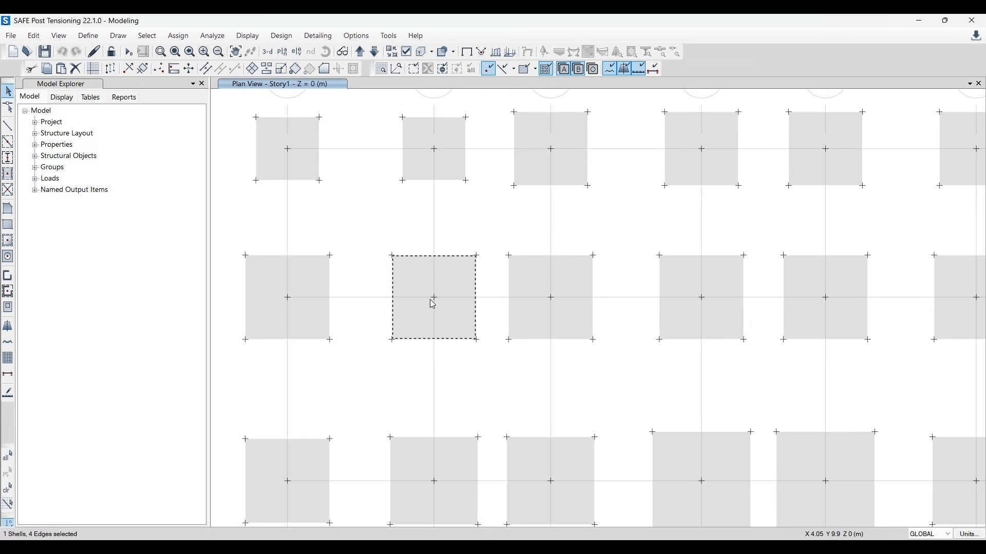
pyautogui.click(435, 302)
pyautogui.click(416, 302)
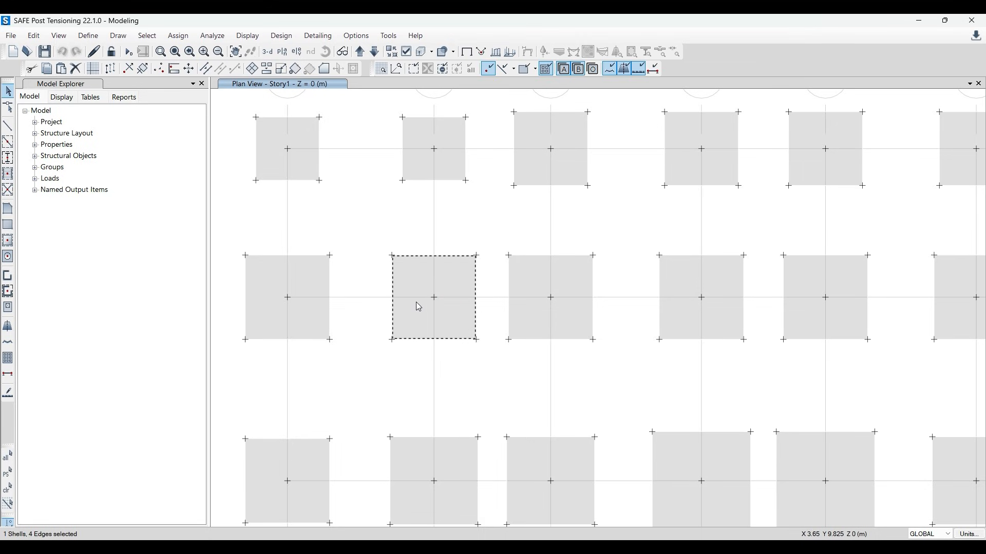
pyautogui.rightClick(415, 302)
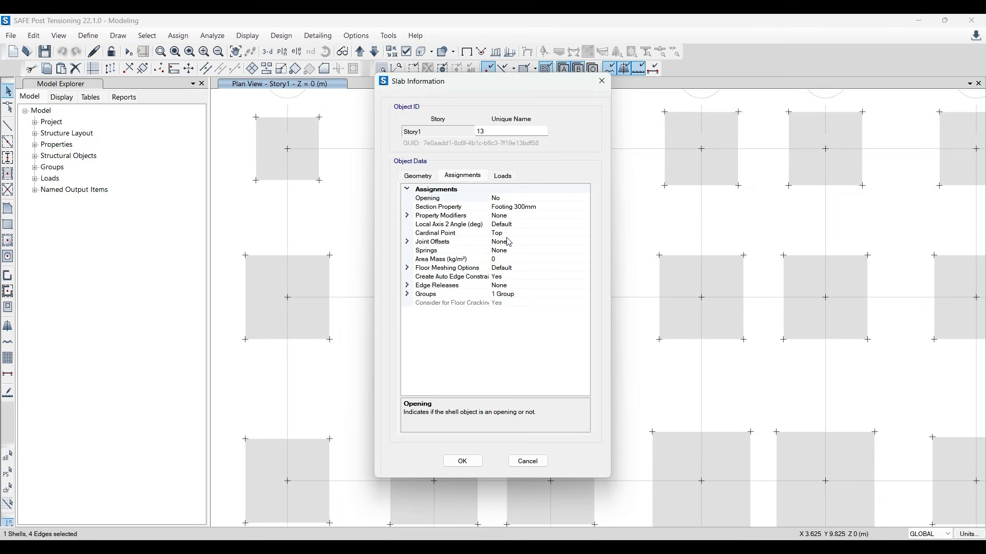
pyautogui.click(602, 83)
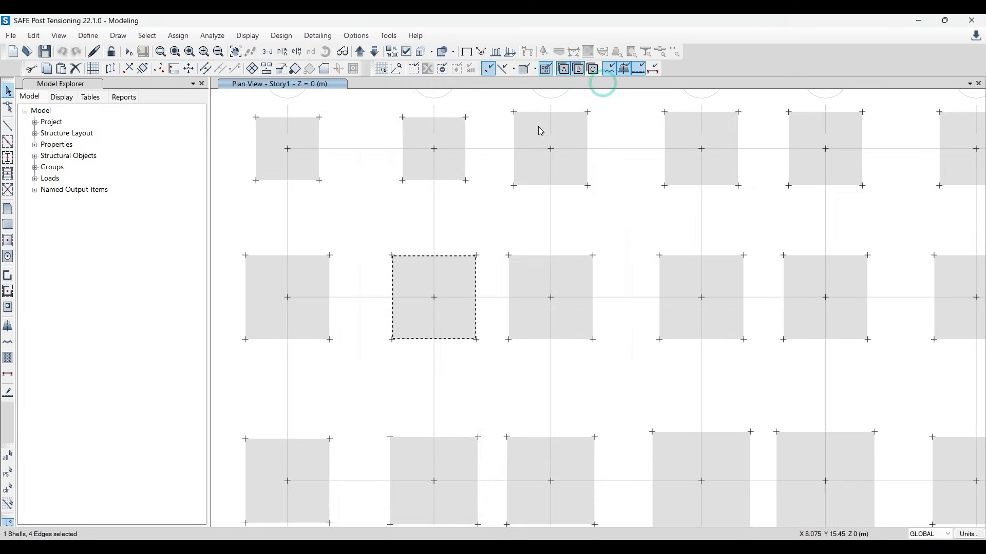
pyautogui.click(404, 276)
pyautogui.press('F3')
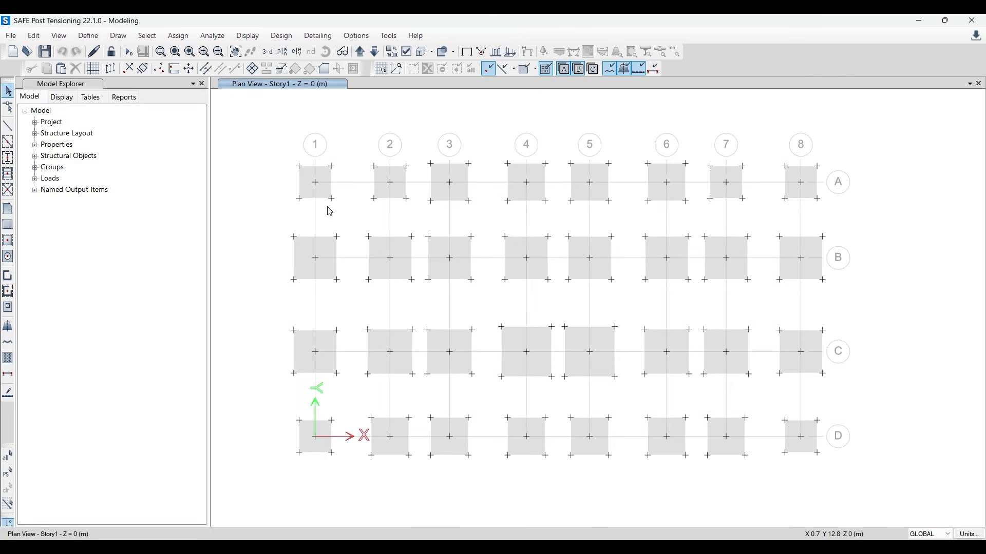
pyautogui.click(323, 185)
pyautogui.click(387, 192)
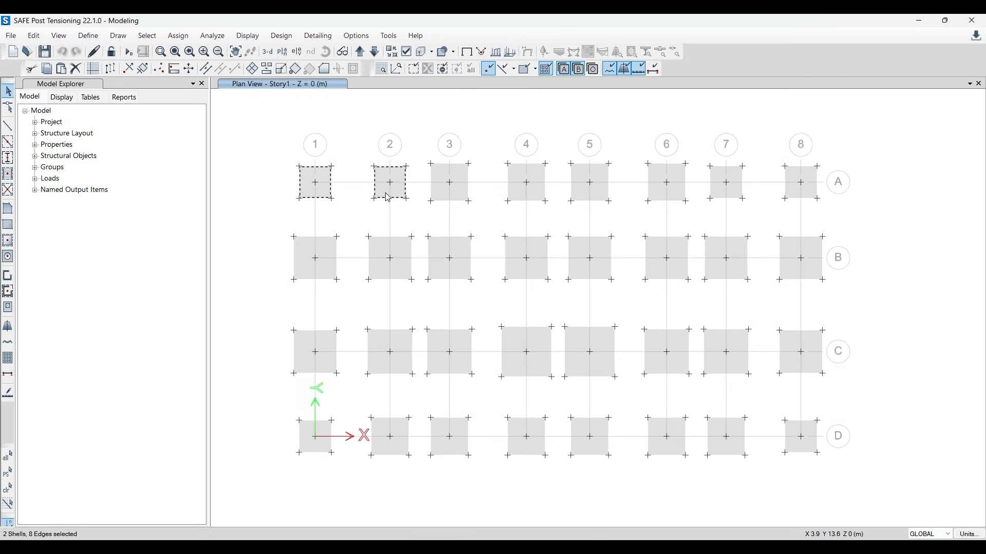
pyautogui.press('Escape')
# Select all slabs that use the Footing 300mm slab property
pyautogui.click(156, 40)
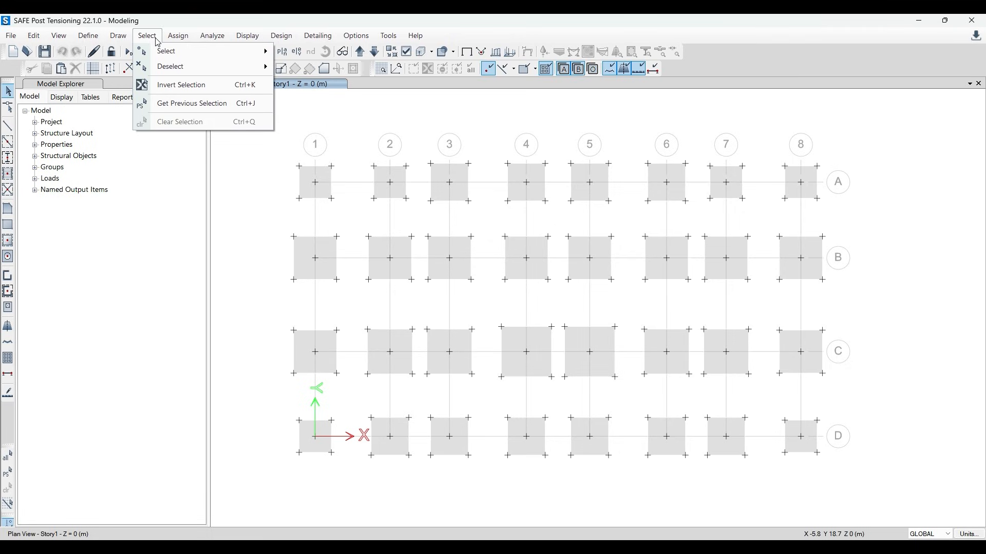
pyautogui.moveTo(215, 51)
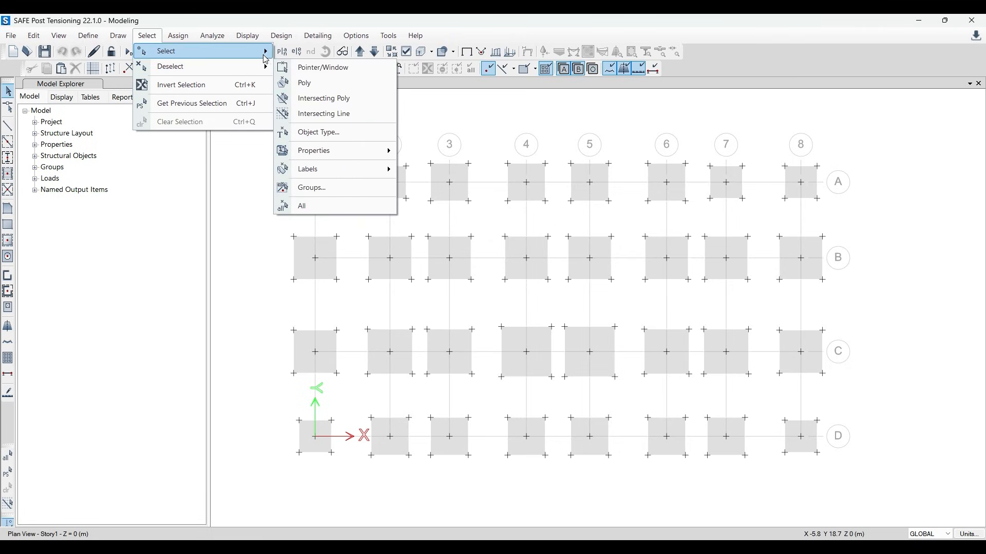
pyautogui.moveTo(341, 139)
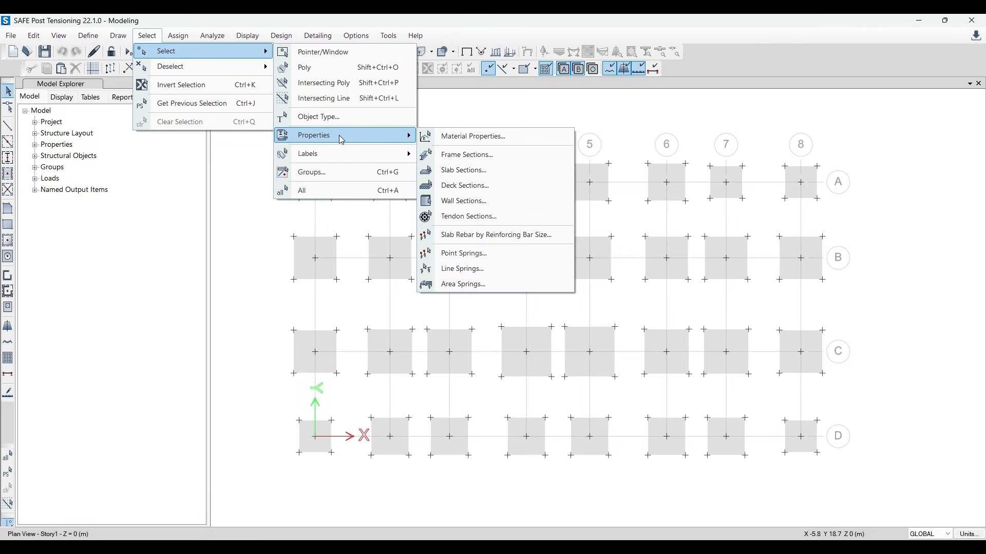
pyautogui.click(480, 171)
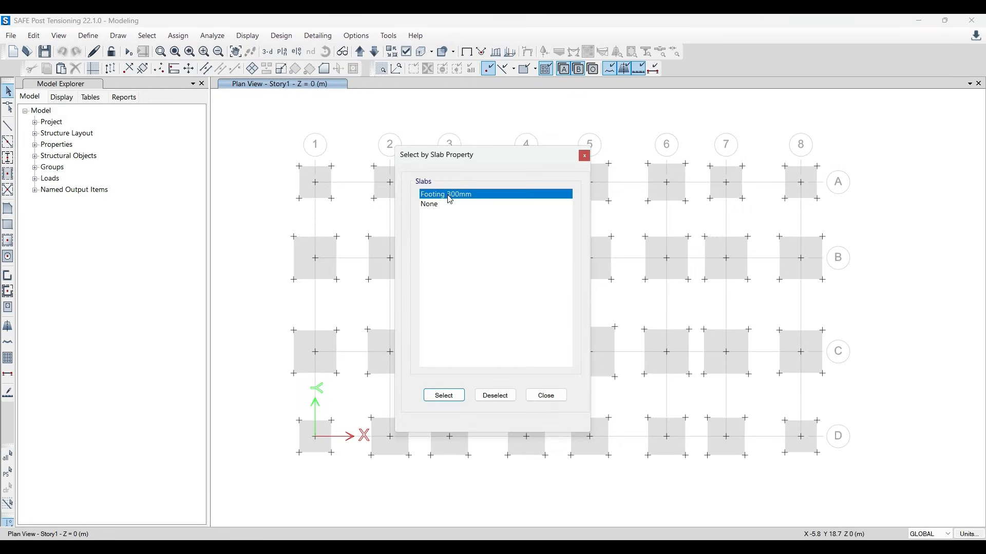
pyautogui.click(445, 394)
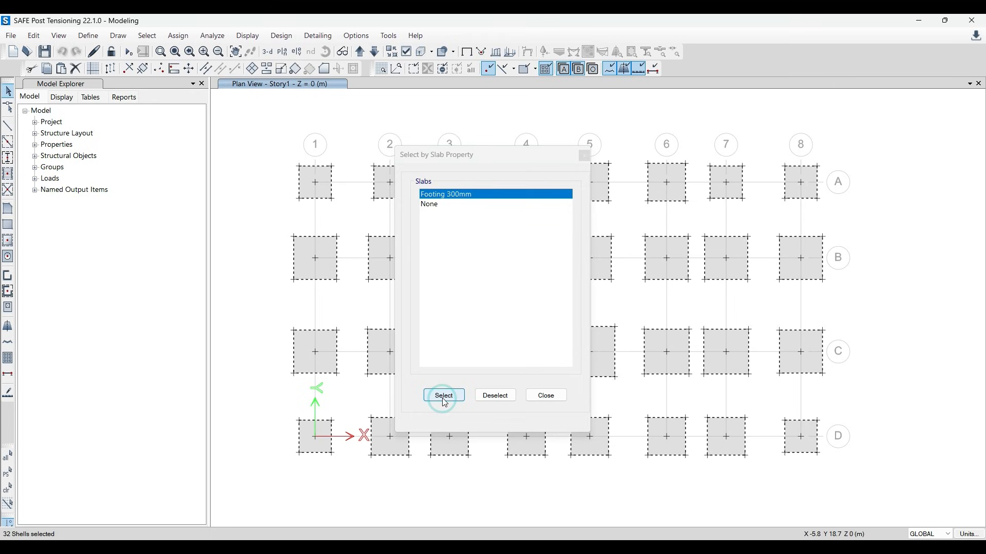
pyautogui.click(583, 155)
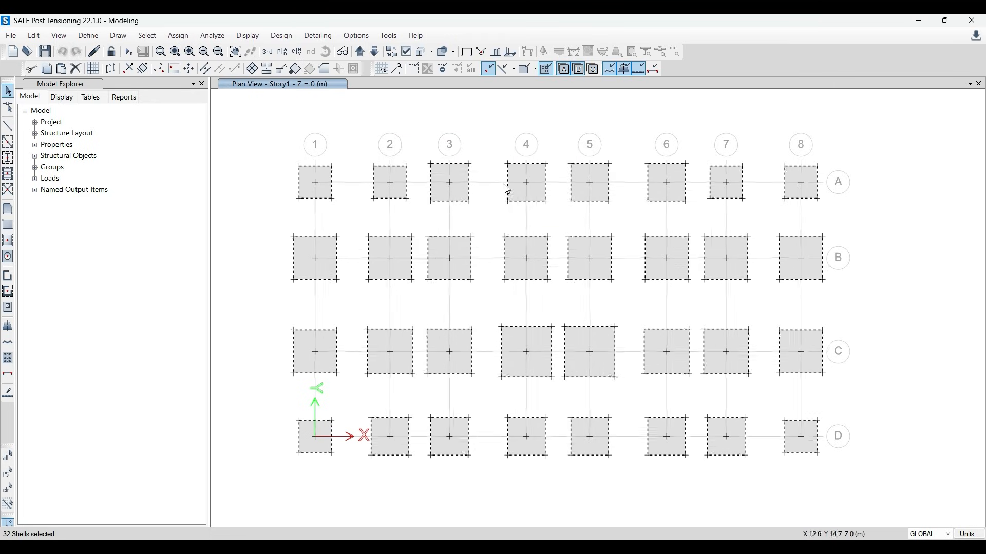
# Review the SOIL1 area spring definition and assign SOIL1 to all selected footing slabs
pyautogui.click(179, 36)
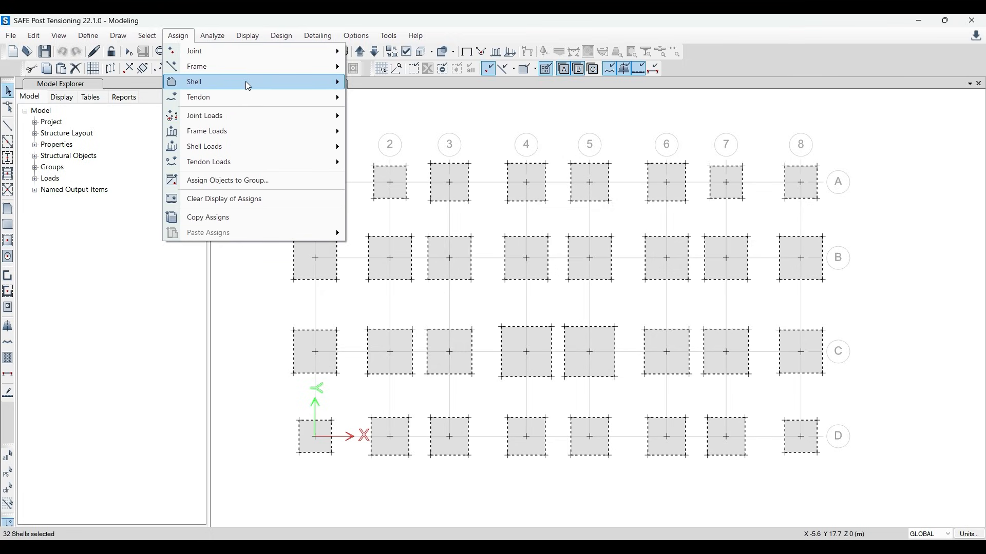
pyautogui.moveTo(265, 83)
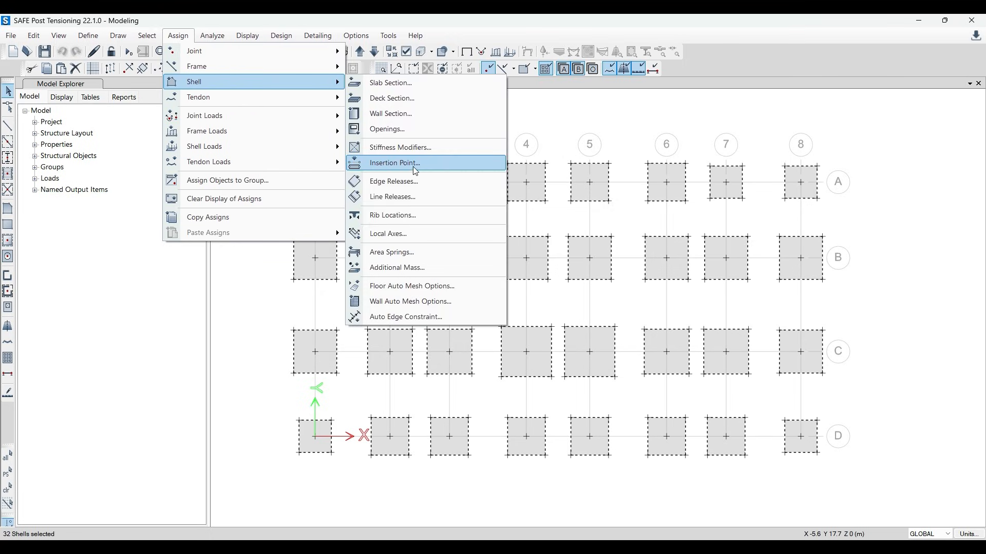
pyautogui.click(403, 255)
pyautogui.click(437, 204)
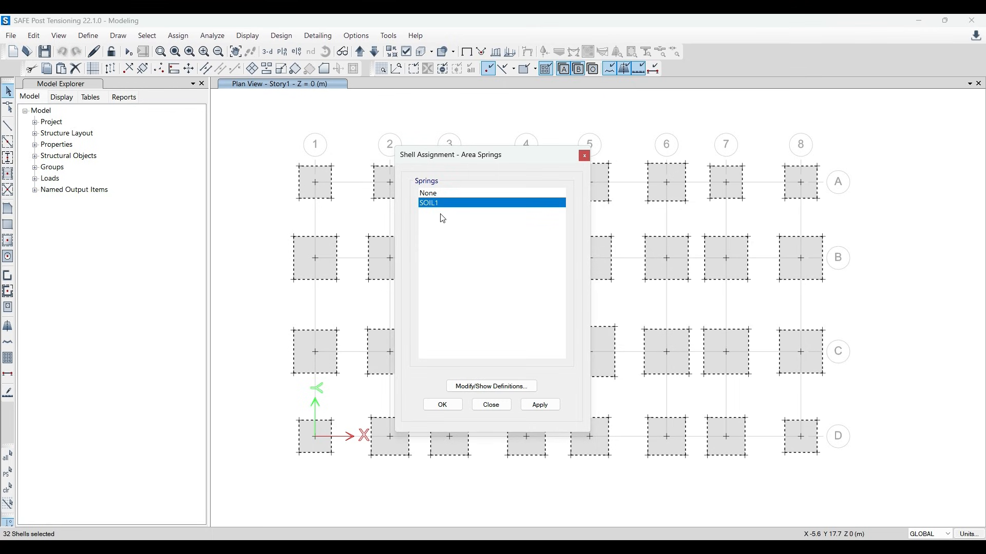
pyautogui.click(485, 385)
pyautogui.click(533, 271)
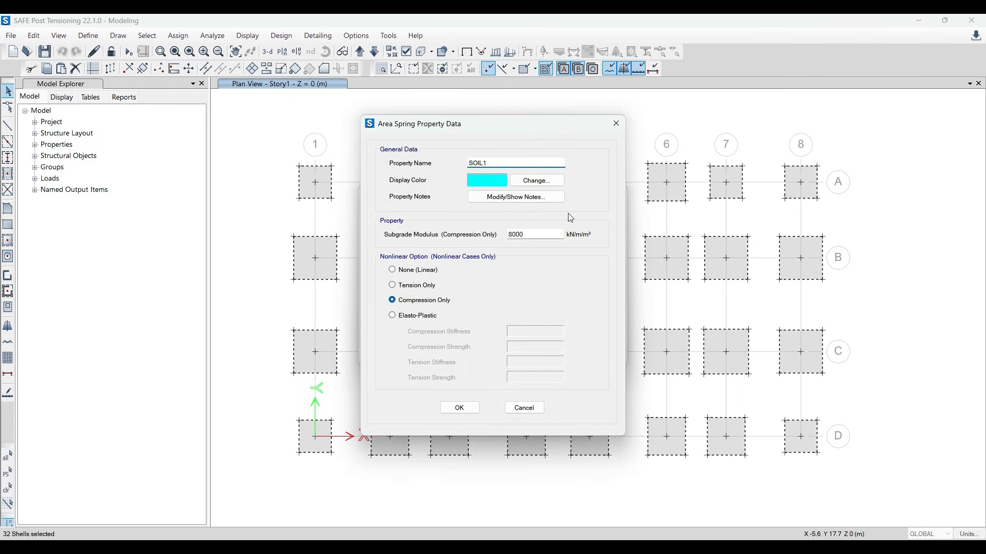
pyautogui.click(616, 123)
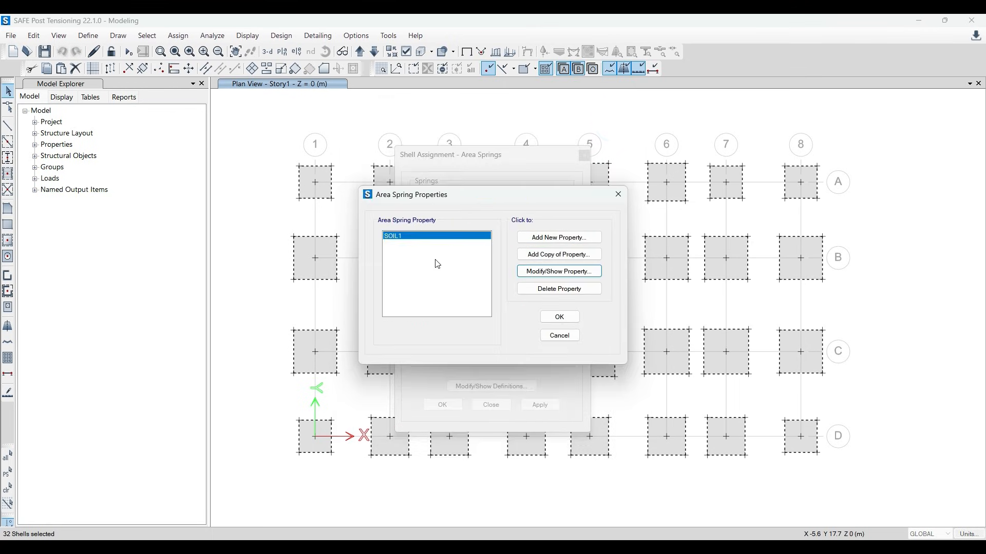
pyautogui.click(559, 317)
pyautogui.click(543, 407)
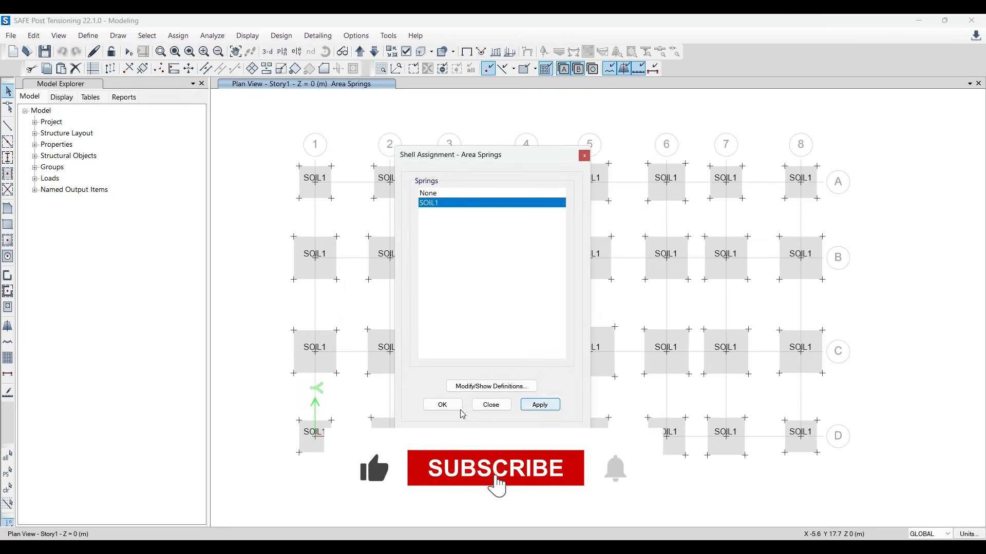
pyautogui.click(443, 405)
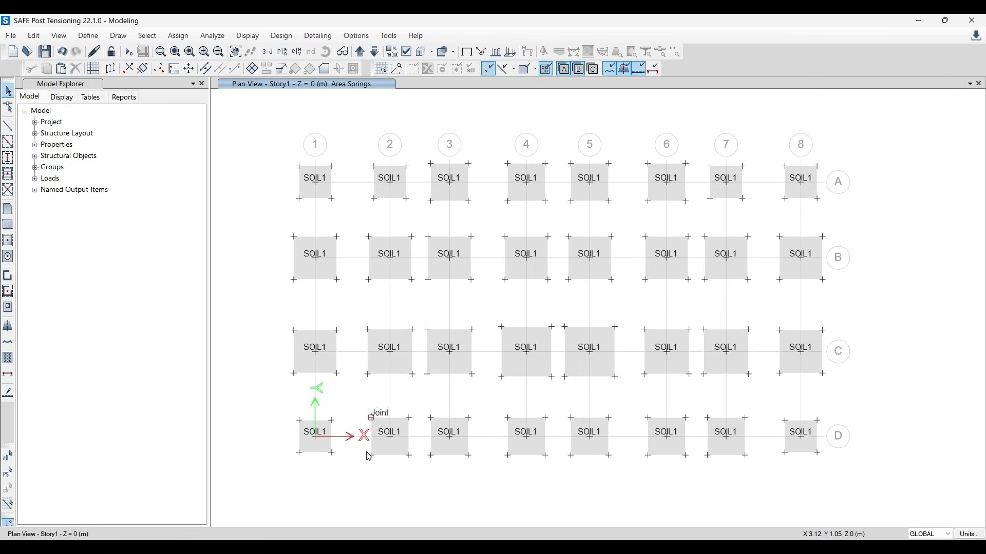
# Look at the topic list in Paint, return to SAFE and check the spring assignment of the footing slab at grid point 2-B
pyautogui.click(329, 547)
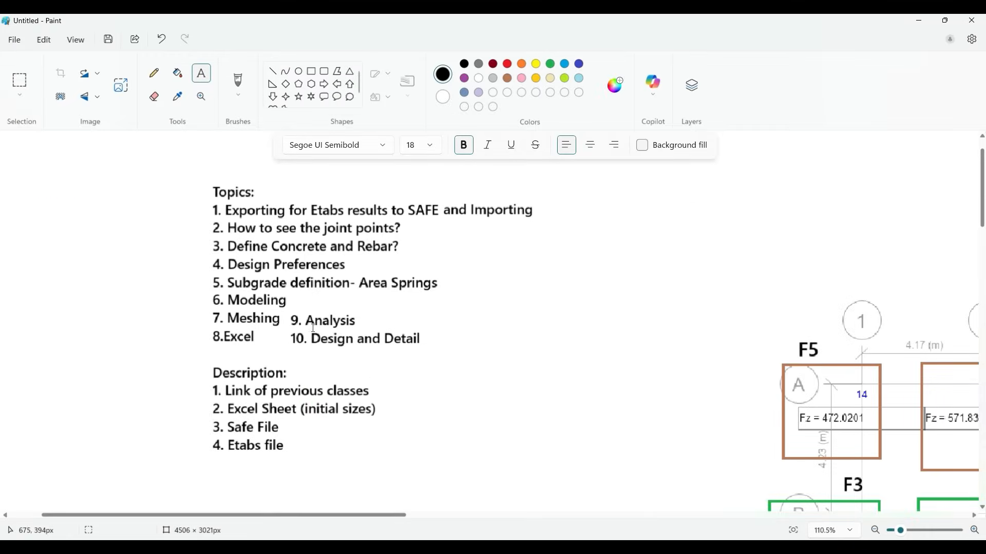
pyautogui.click(919, 20)
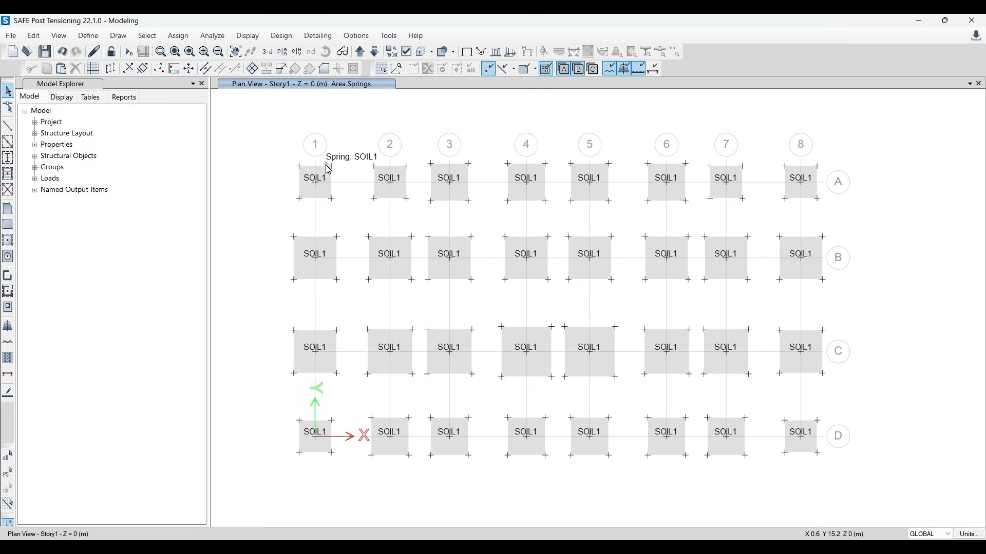
pyautogui.doubleClick(383, 276)
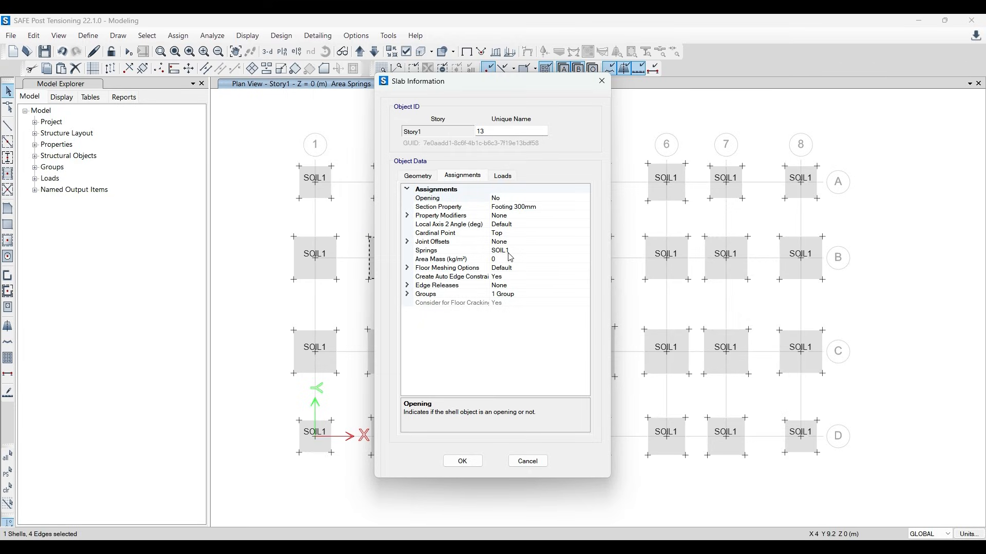
pyautogui.click(602, 81)
pyautogui.click(435, 159)
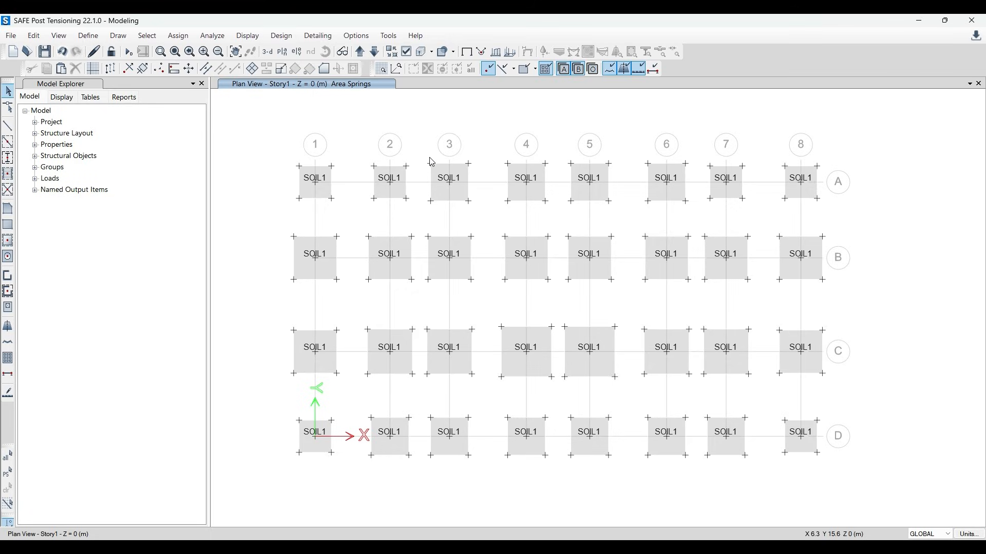
# Run the analysis and examine the Dead load displacements of the footings, especially the one at grid line 2 in row A
pyautogui.click(128, 51)
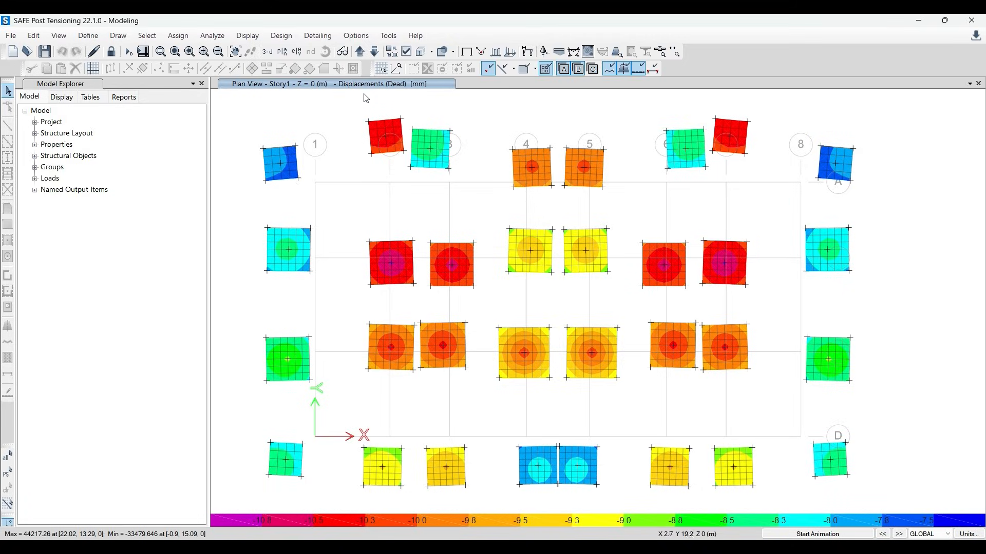
pyautogui.scroll(5, 370, 189)
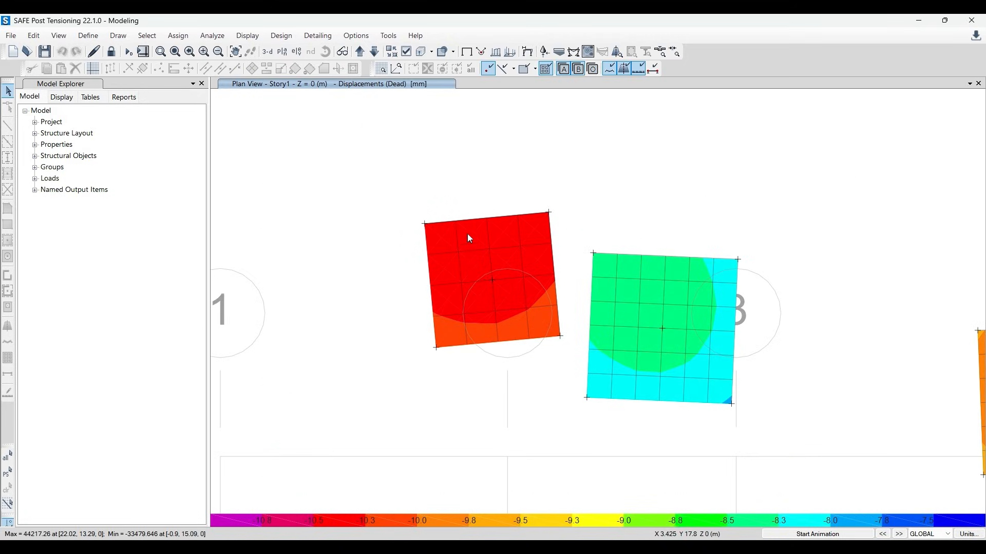
pyautogui.moveTo(492, 253)
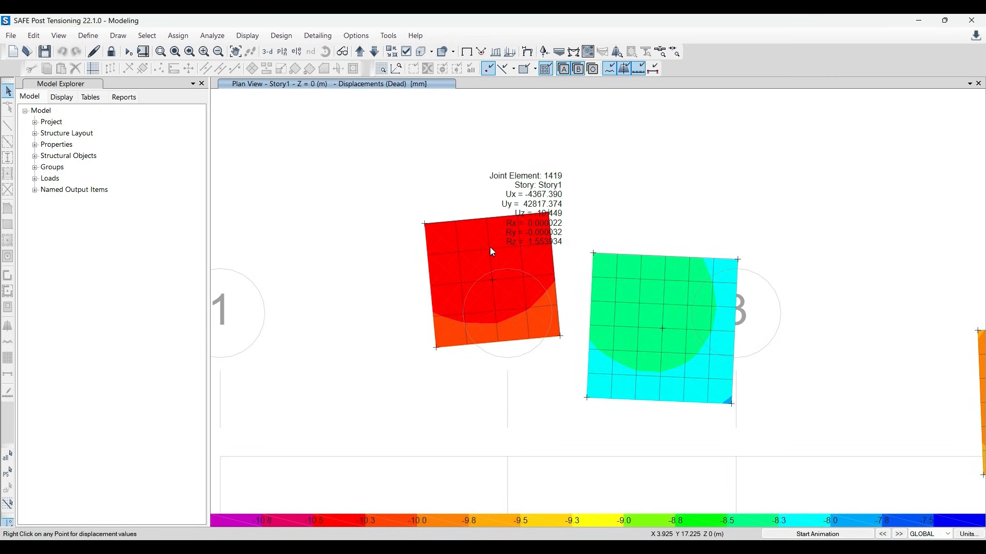
pyautogui.scroll(-4, 389, 247)
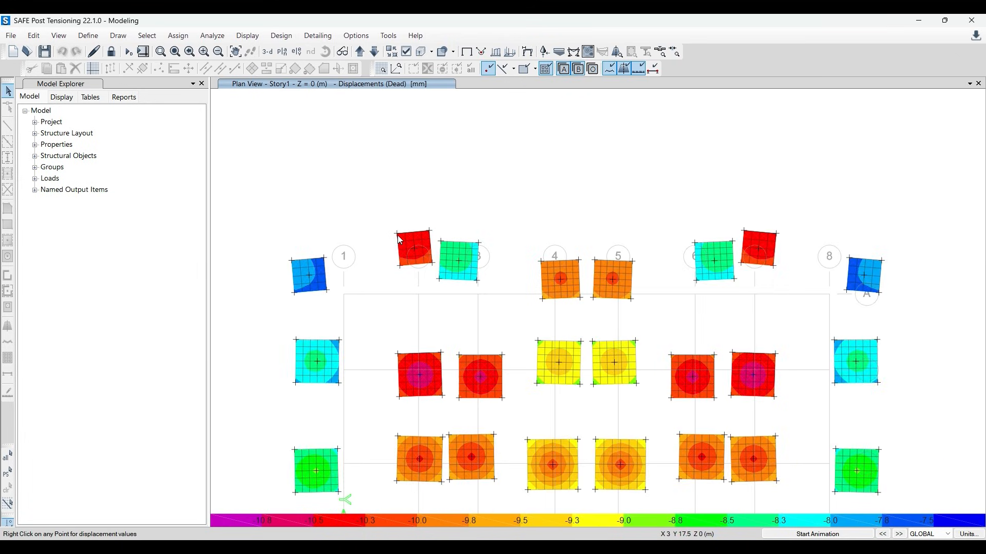
pyautogui.scroll(-3, 417, 395)
pyautogui.scroll(4, 416, 396)
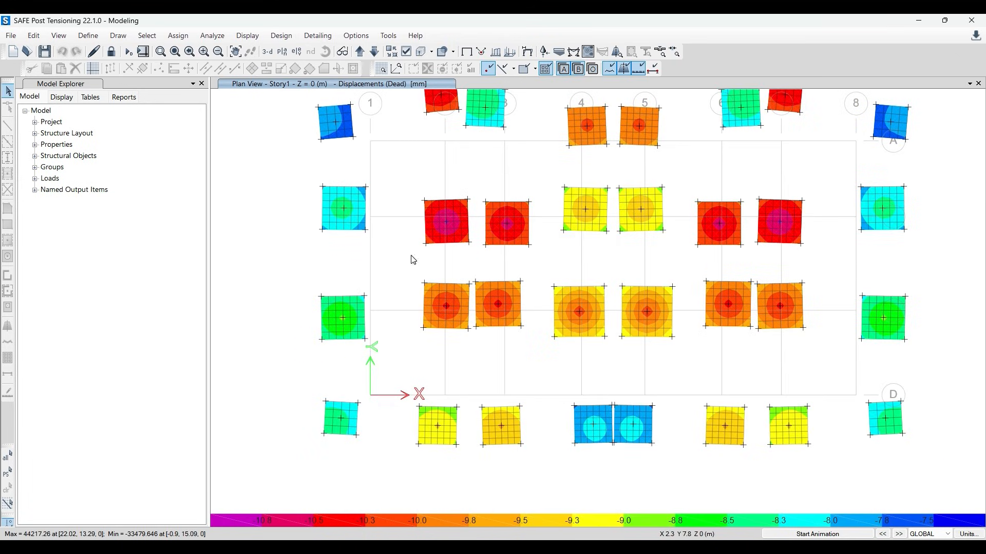
pyautogui.moveTo(412, 260); pyautogui.dragTo(392, 369, button='middle')
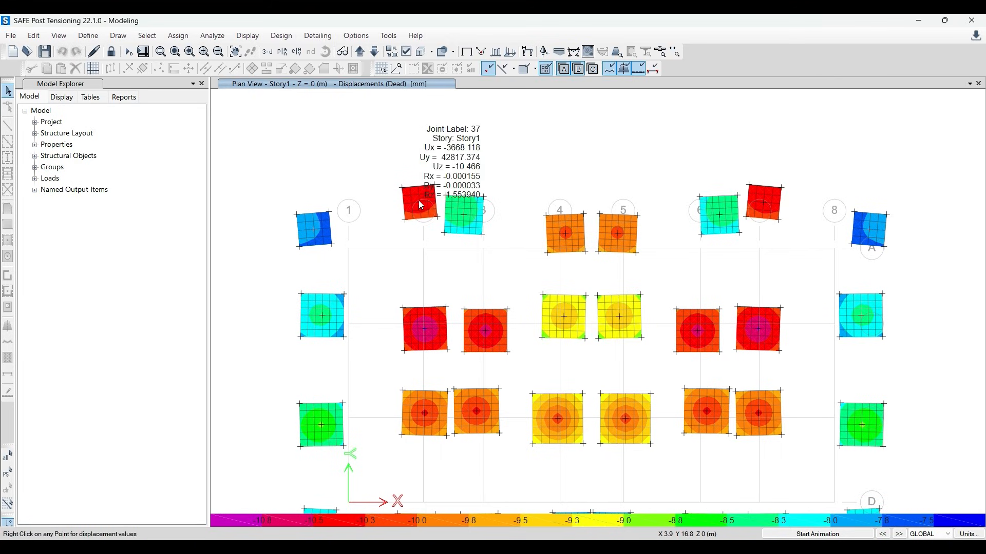
pyautogui.moveTo(421, 206)
# Unlock the model for editing and accept the deletion of the analysis results
pyautogui.click(110, 51)
pyautogui.click(508, 330)
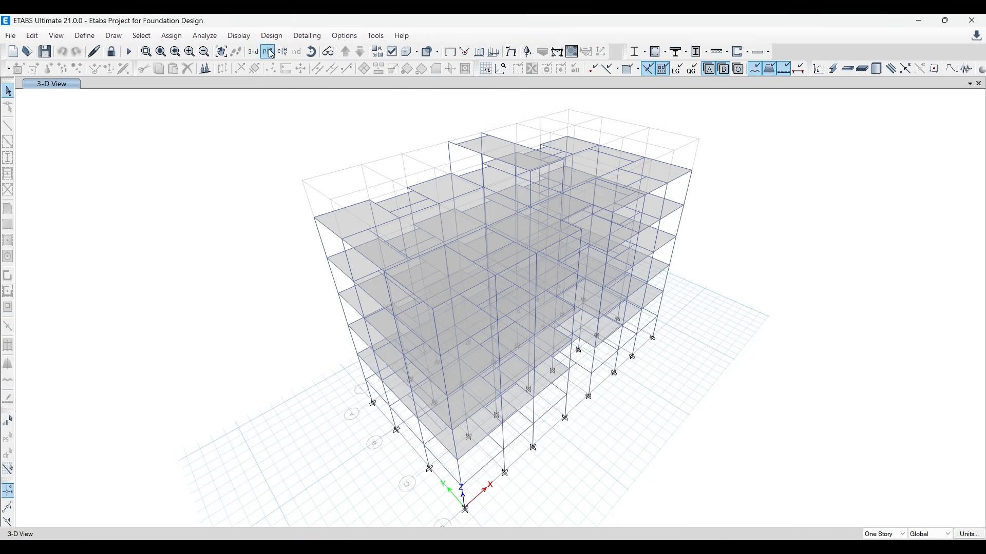
# Switch to ETABS, open the Foundation plan view and select the column base joints to look at the available joint assignments
pyautogui.click(267, 51)
pyautogui.click(433, 291)
pyautogui.click(537, 423)
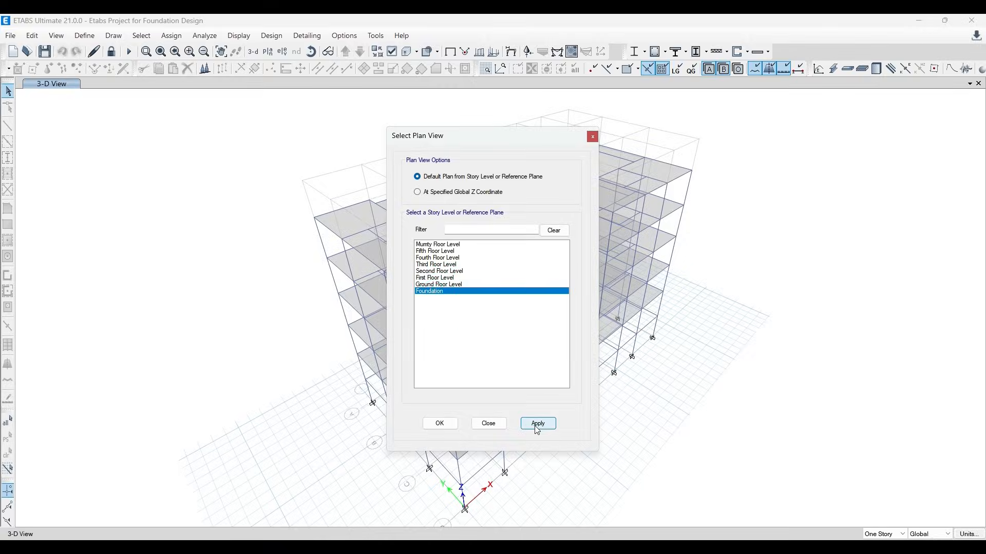
pyautogui.click(440, 424)
pyautogui.moveTo(425, 388); pyautogui.dragTo(833, 513)
pyautogui.click(170, 37)
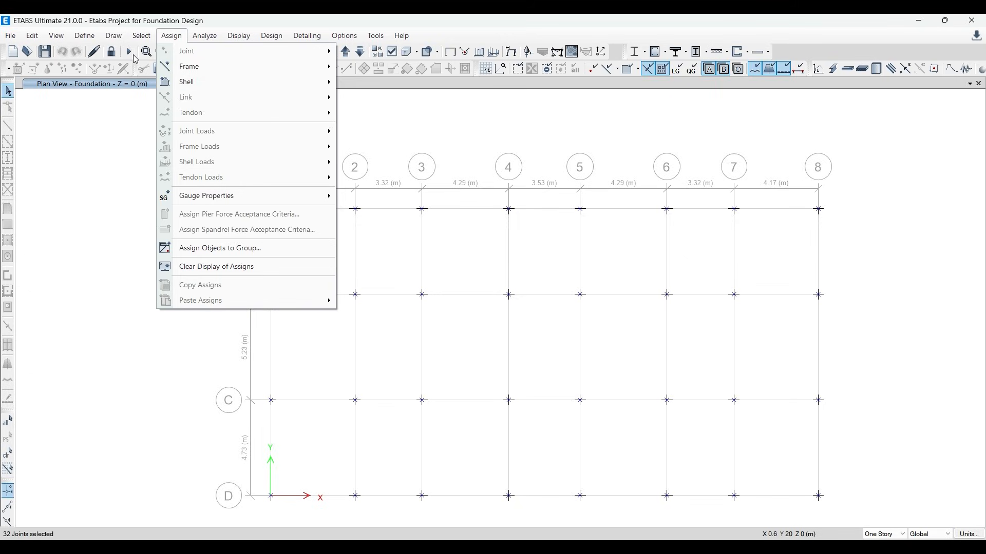
pyautogui.click(403, 135)
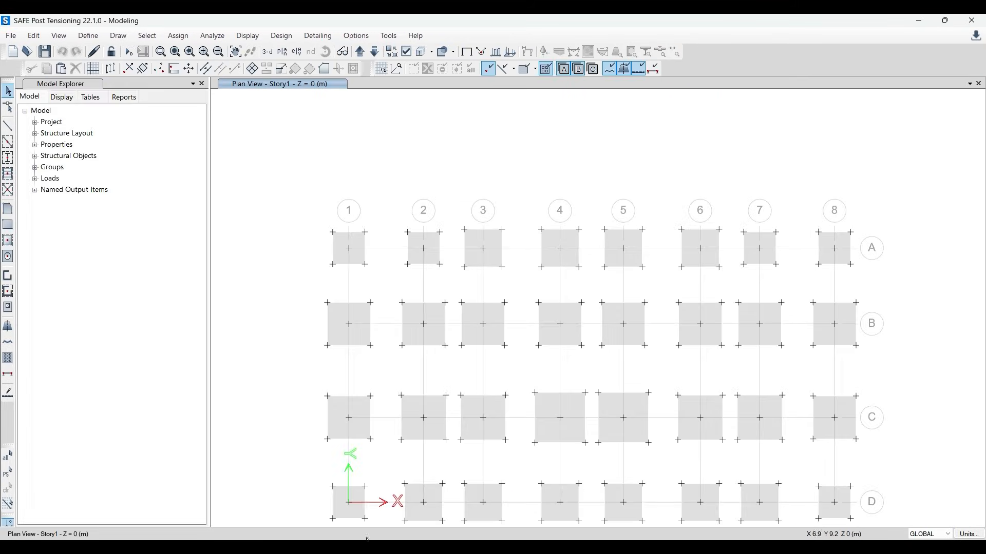
# Select the corner joints of all the footings in grid rows A to D, leaving out the column centre joints
pyautogui.moveTo(259, 187); pyautogui.dragTo(232, 135, button='middle')
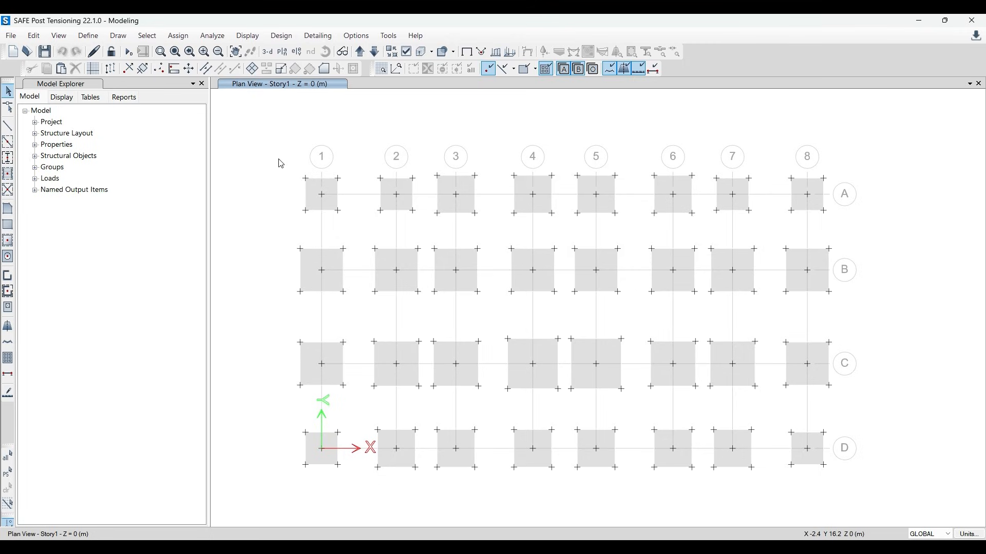
pyautogui.moveTo(278, 160); pyautogui.dragTo(842, 188)
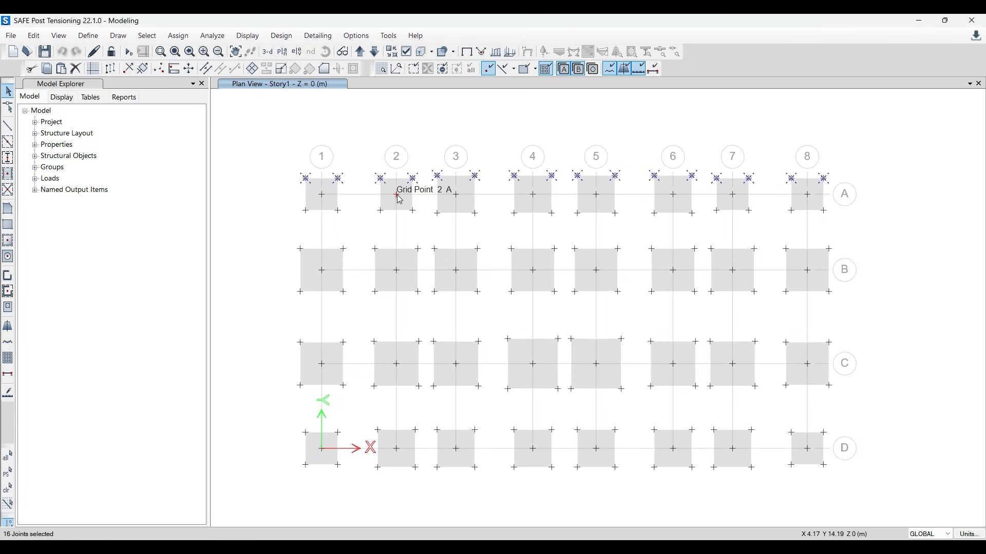
pyautogui.moveTo(282, 205); pyautogui.dragTo(831, 268)
pyautogui.moveTo(271, 286); pyautogui.dragTo(837, 354)
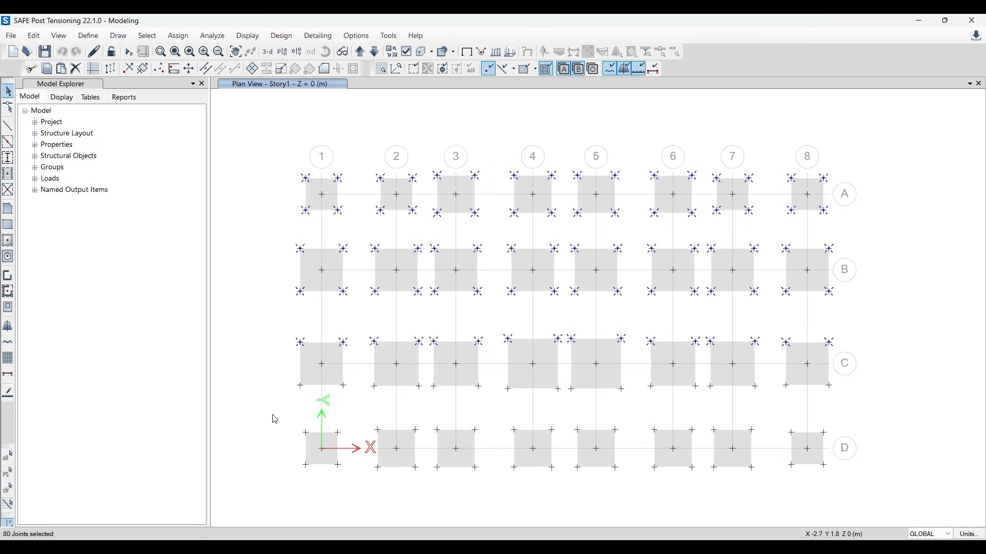
pyautogui.moveTo(287, 374); pyautogui.dragTo(842, 411)
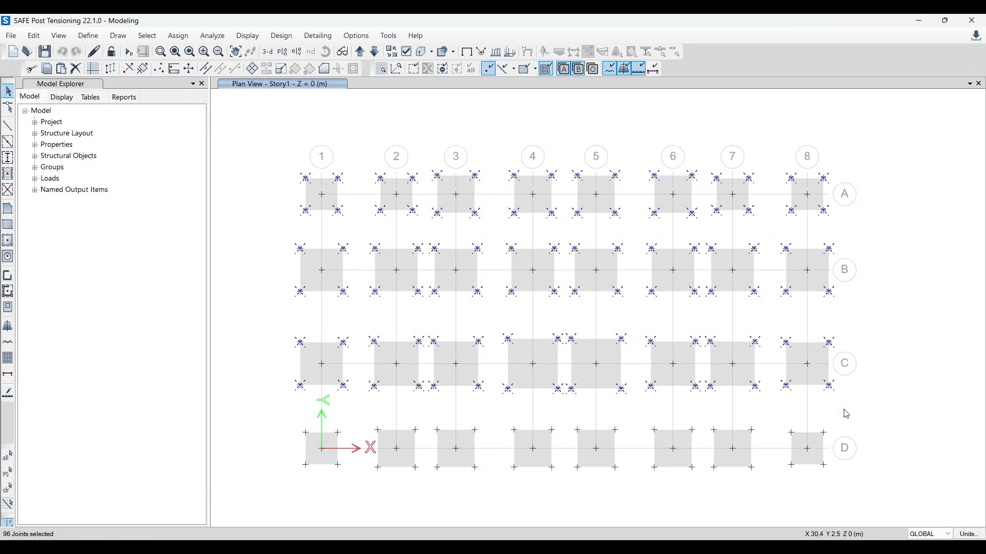
pyautogui.moveTo(400, 436); pyautogui.dragTo(874, 447)
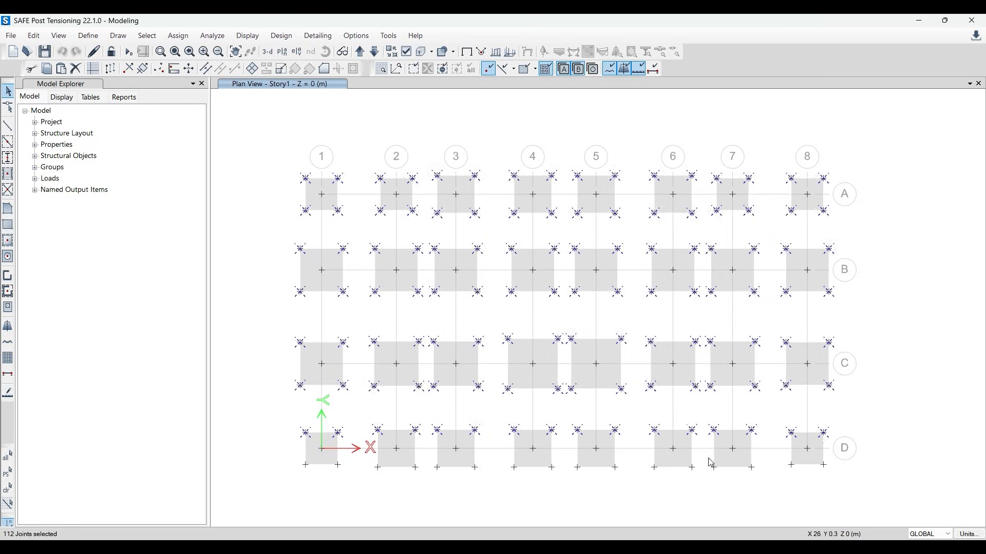
pyautogui.moveTo(288, 465); pyautogui.dragTo(853, 482)
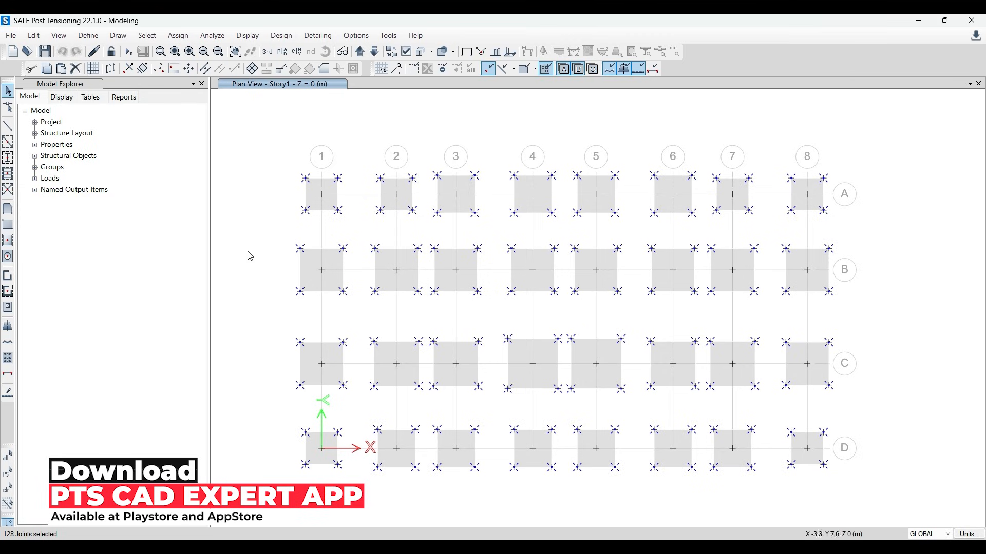
# Restrain the selected footing corner joints against Translation X and Translation Y only, leaving Translation Z and all rotations free
pyautogui.click(169, 36)
pyautogui.moveTo(190, 51)
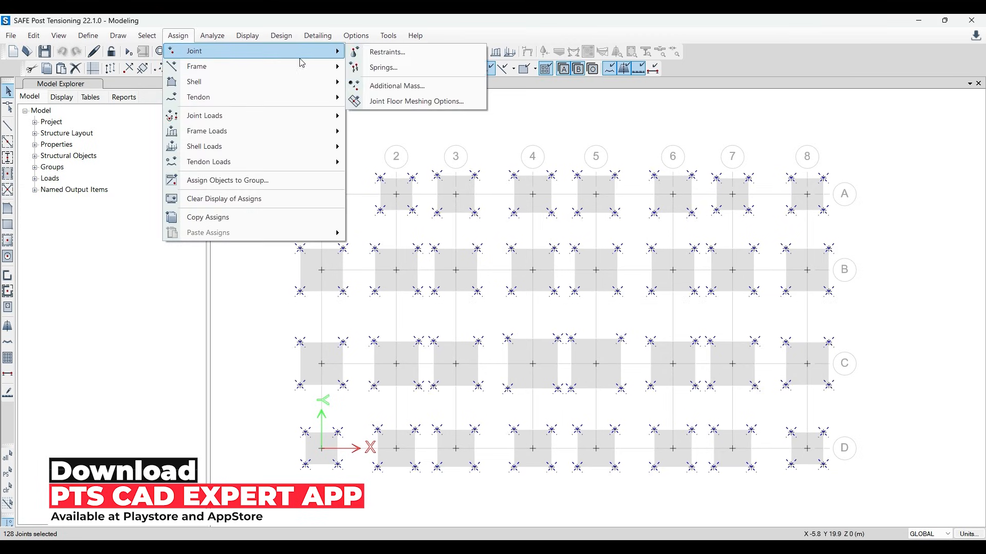
pyautogui.click(385, 51)
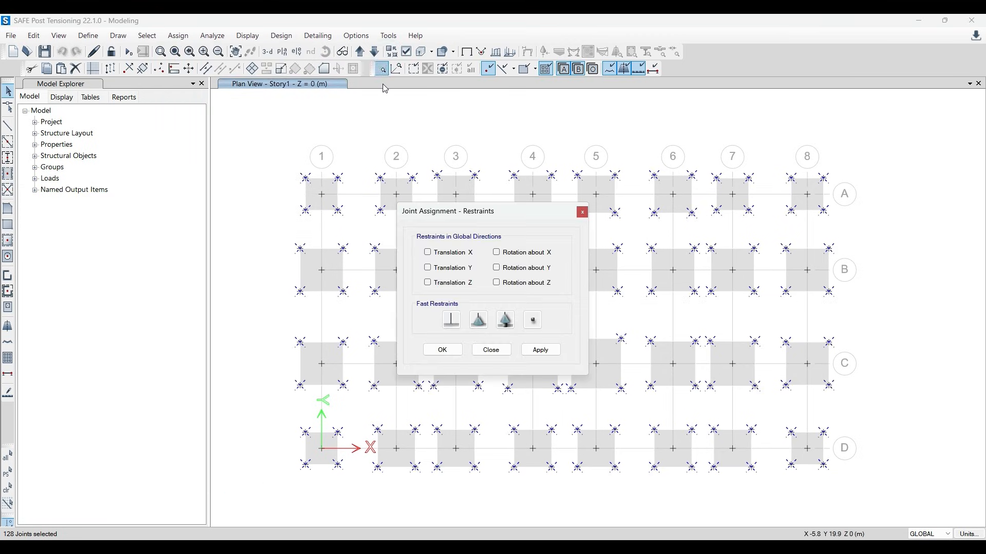
pyautogui.click(458, 258)
pyautogui.click(452, 269)
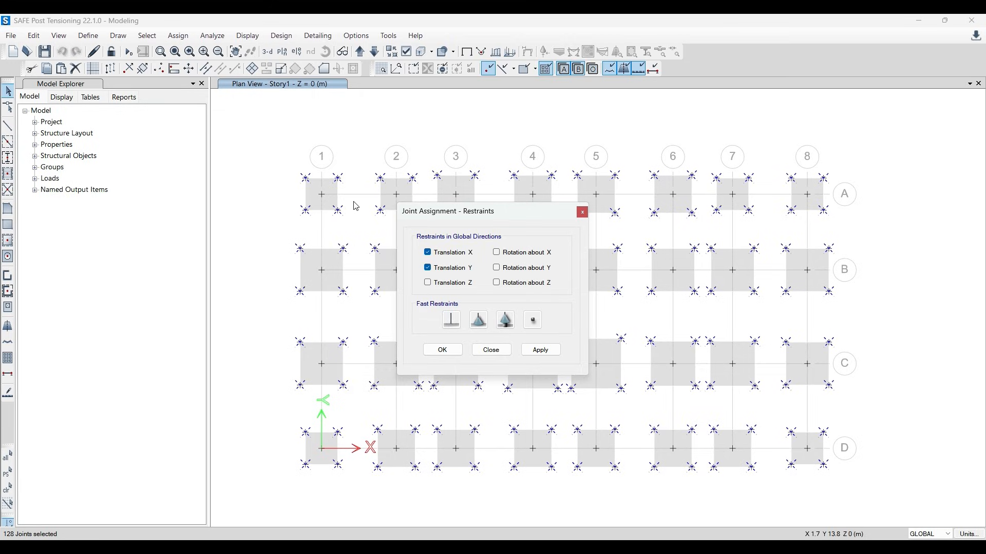
pyautogui.moveTo(510, 215); pyautogui.dragTo(302, 192)
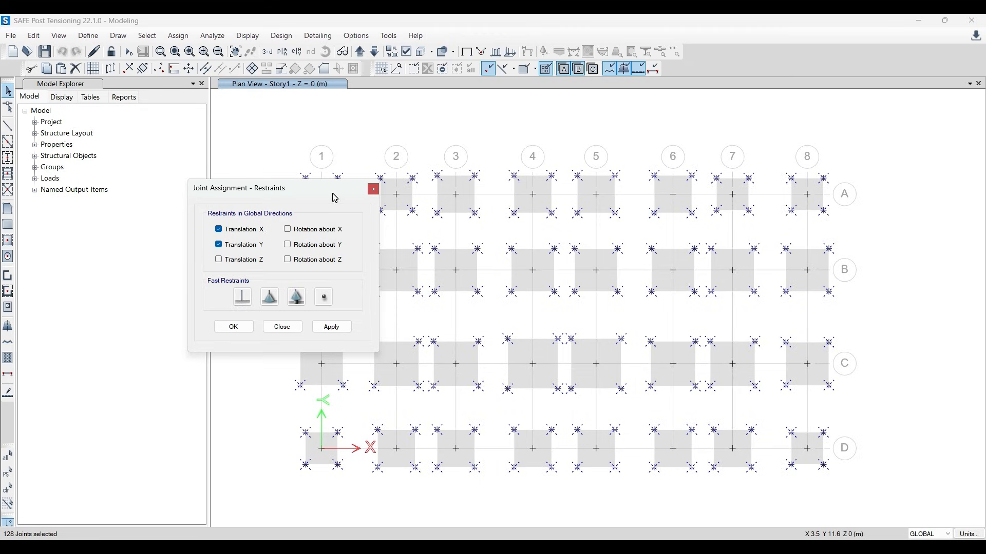
pyautogui.moveTo(336, 192); pyautogui.dragTo(304, 191)
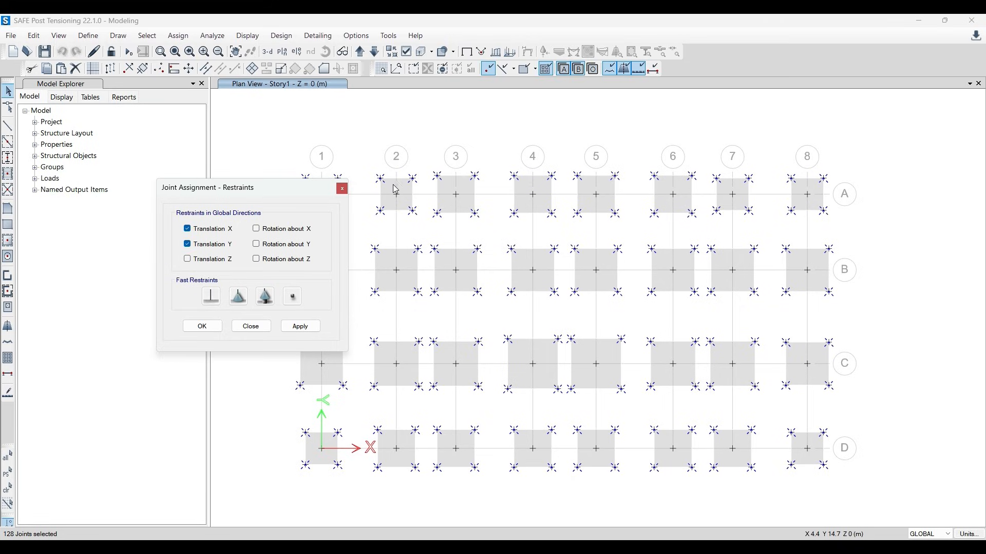
pyautogui.click(301, 330)
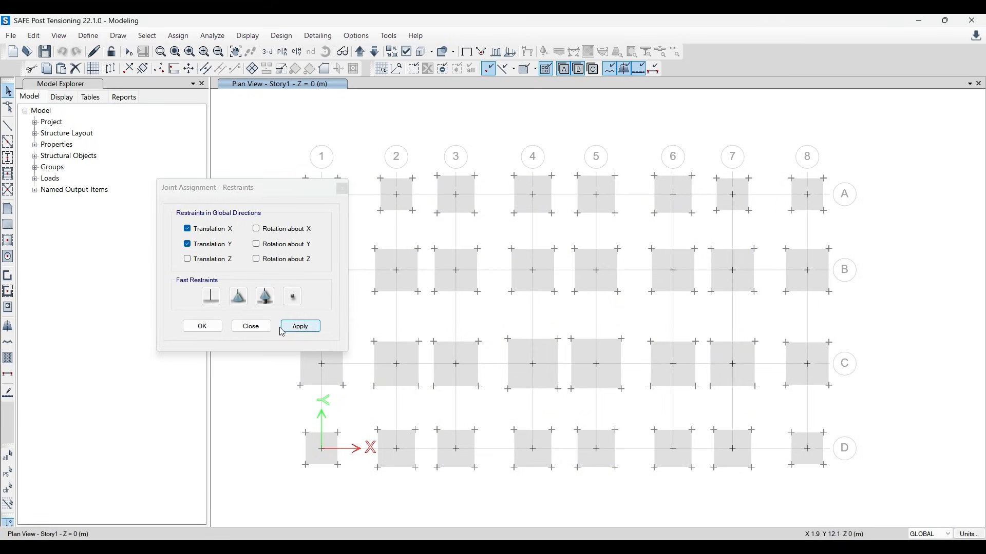
pyautogui.click(202, 326)
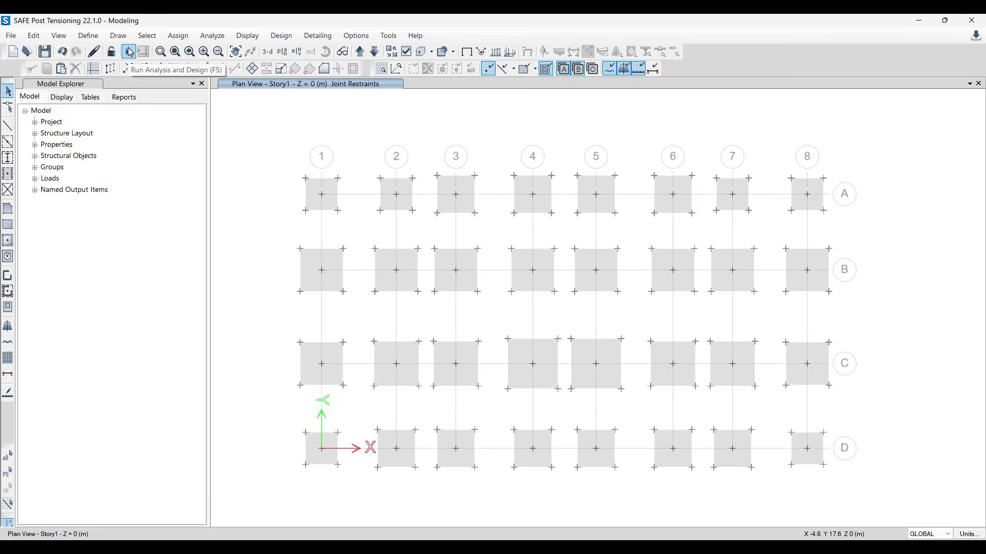
# Run the analysis and design again and examine the Dead load displacement contours across the footings
pyautogui.click(128, 51)
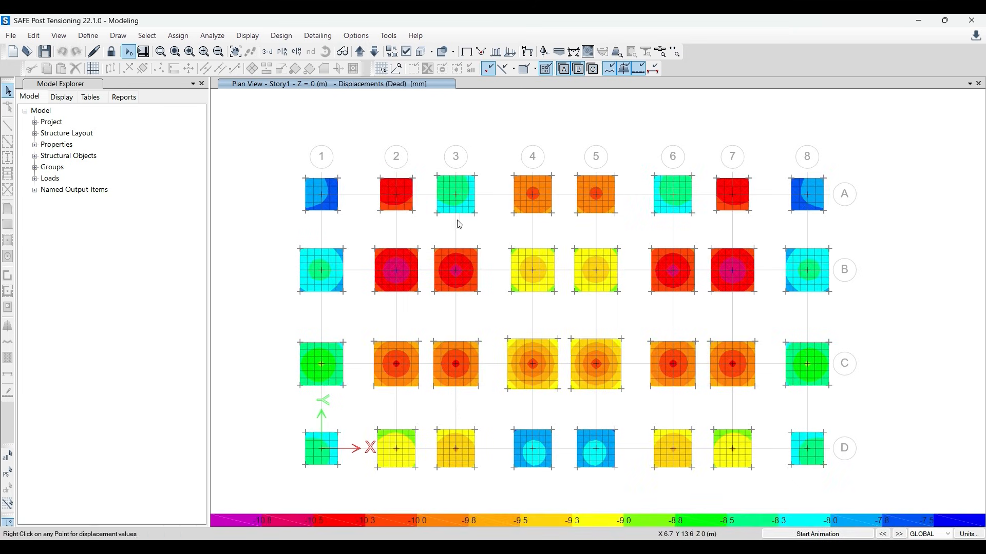
pyautogui.moveTo(518, 202)
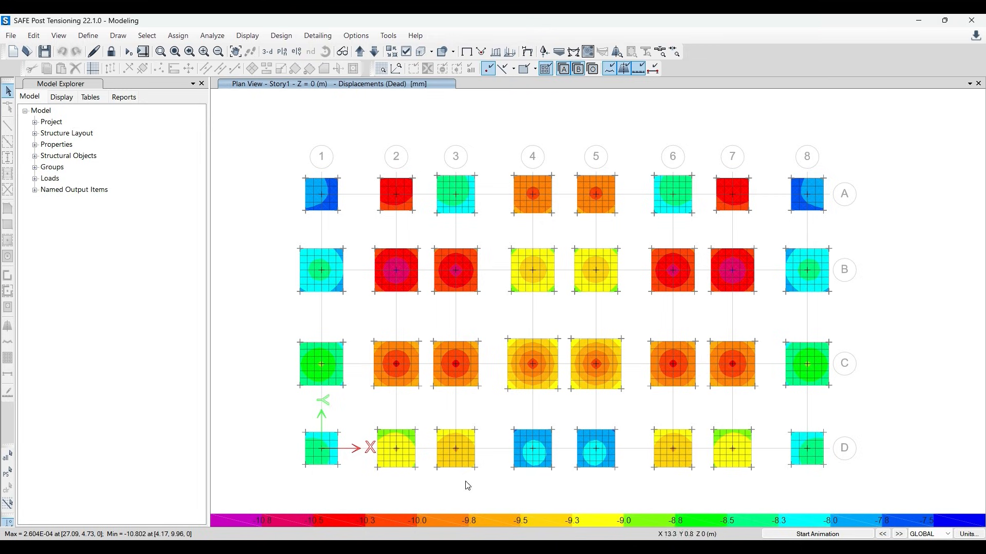
pyautogui.moveTo(683, 372)
# Switch to ETABS and display the tabulated Fz point reactions at the column bases for the DL+LL combination
pyautogui.click(341, 546)
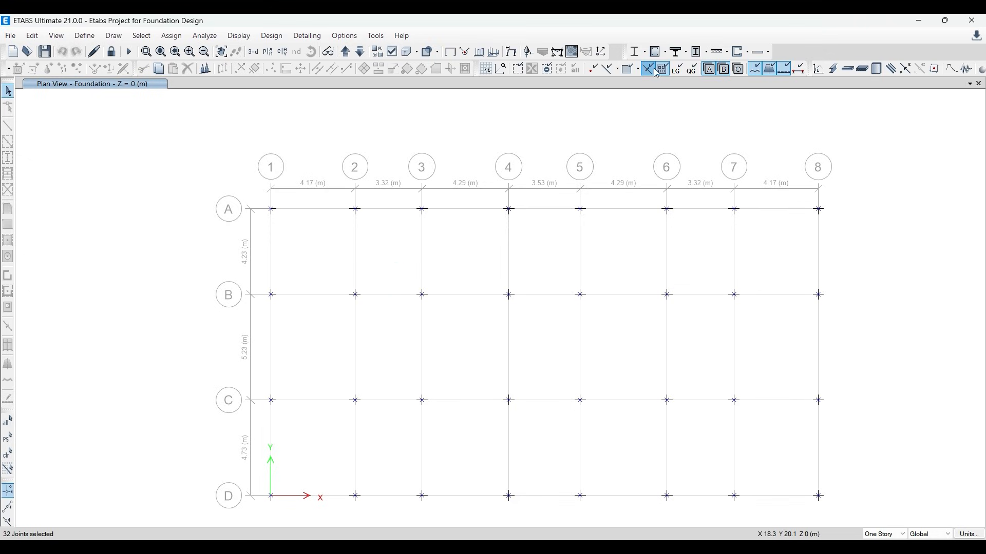
pyautogui.click(528, 51)
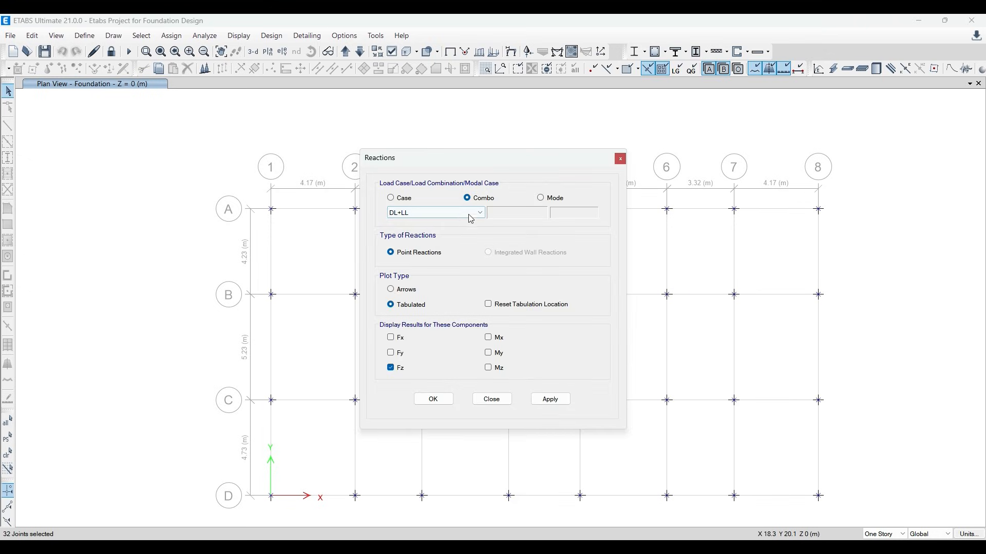
pyautogui.click(550, 399)
pyautogui.click(433, 399)
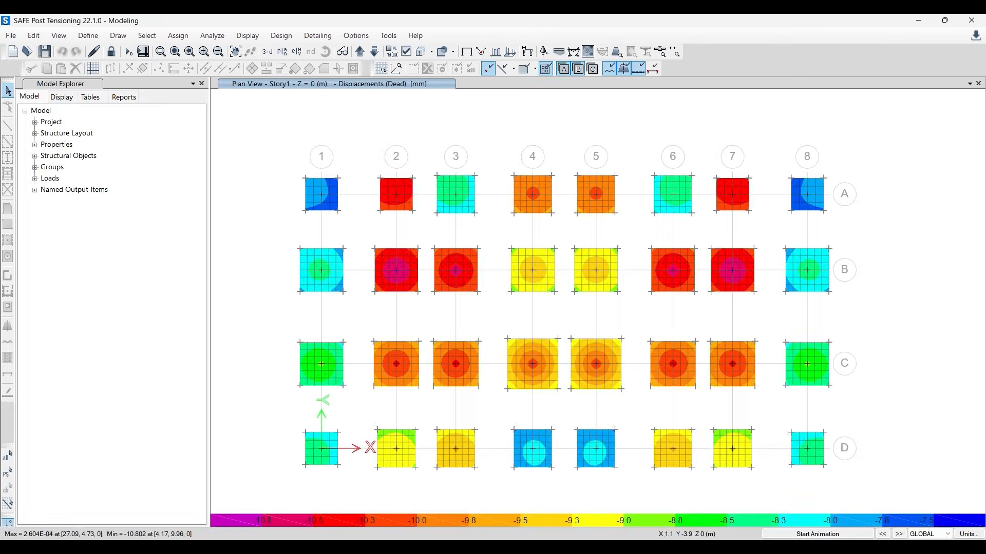
pyautogui.click(527, 52)
pyautogui.click(478, 135)
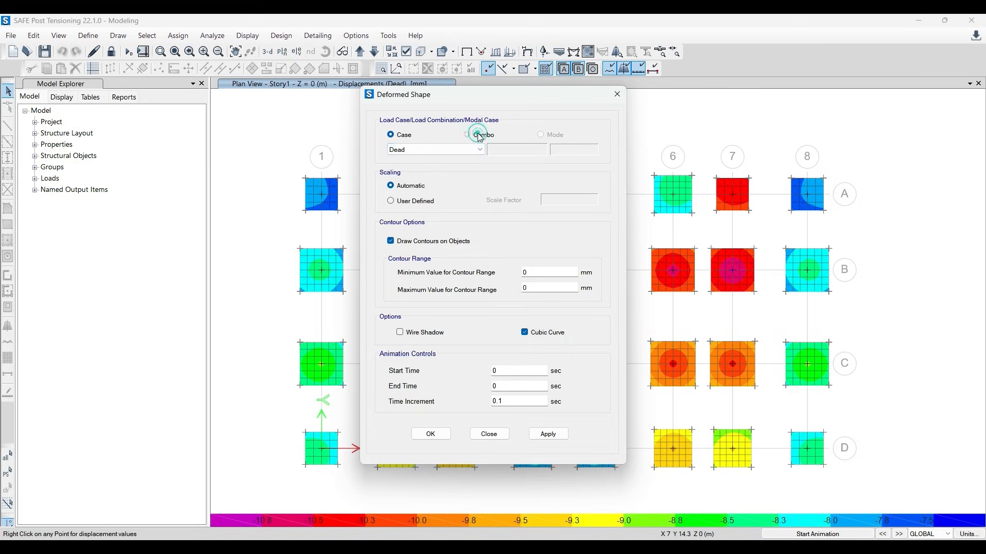
pyautogui.click(469, 149)
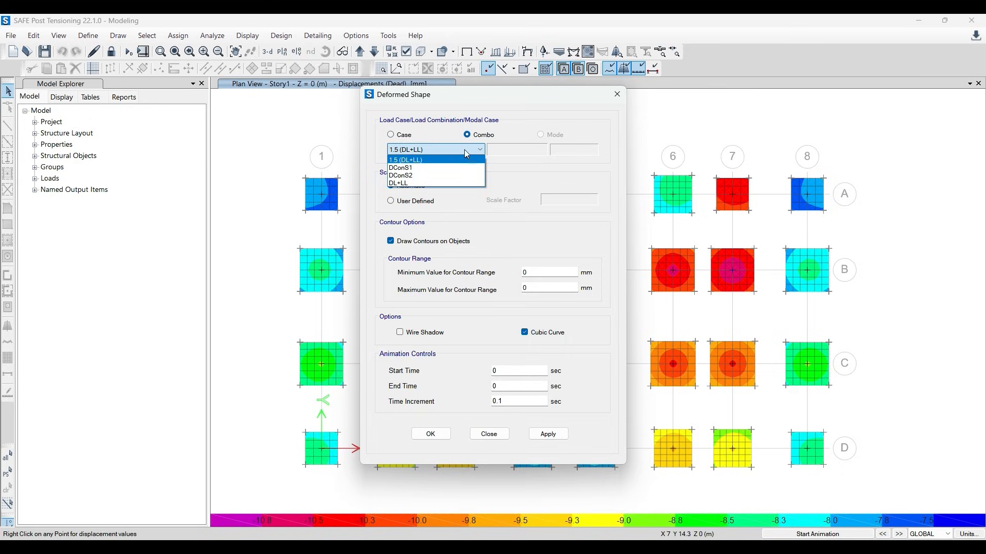
pyautogui.click(421, 183)
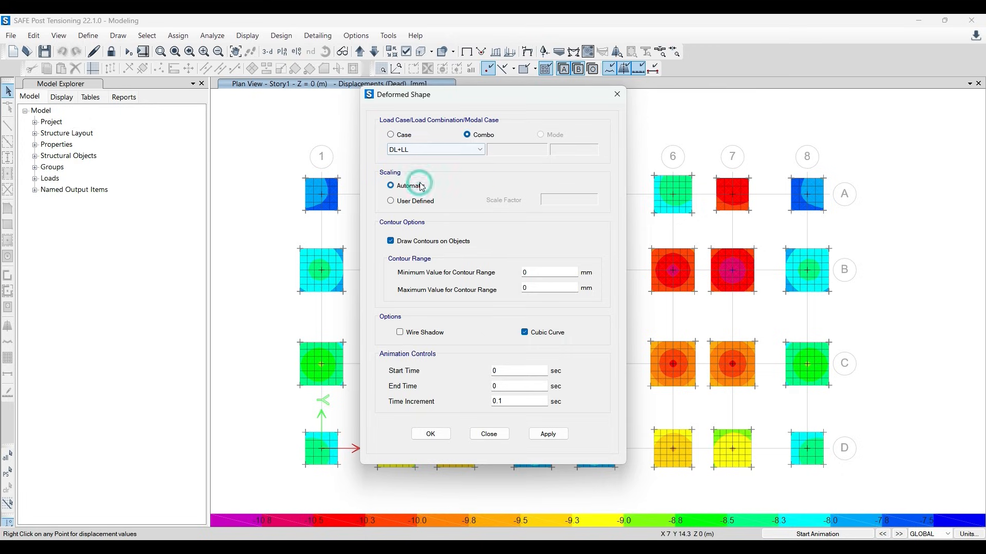
pyautogui.click(457, 150)
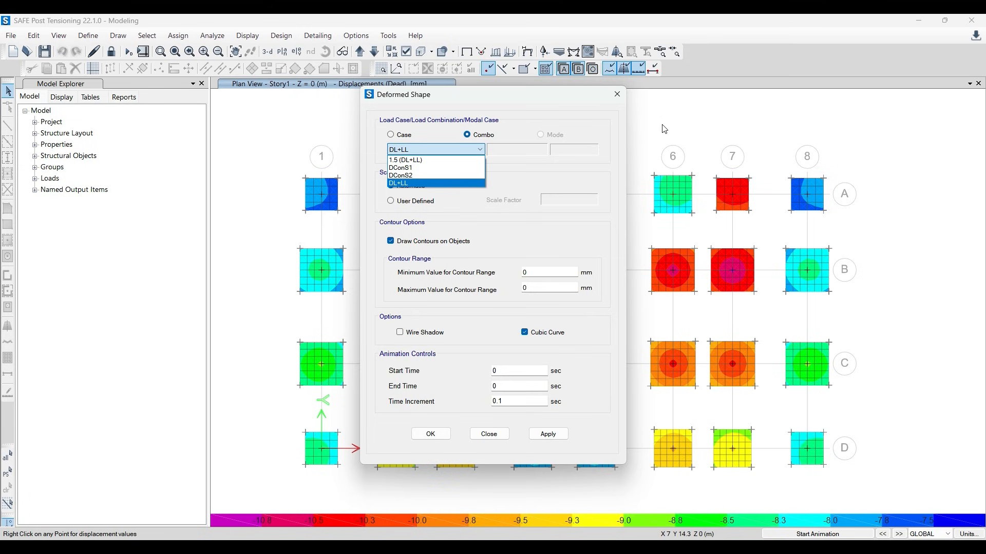
pyautogui.click(617, 94)
pyautogui.click(617, 94)
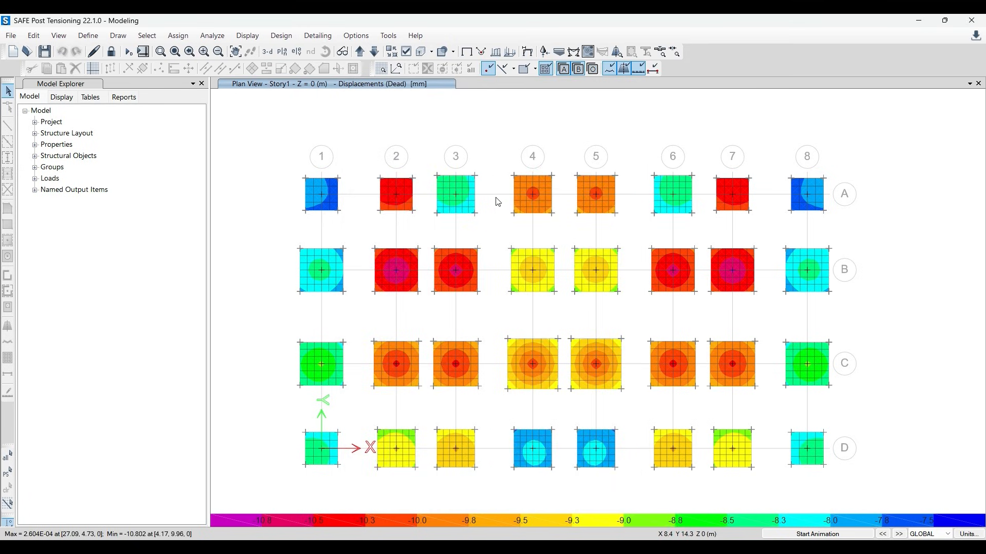
# Open the deformed shape settings, choose the 1.5 (DL+LL) load combination, and move the dialog clear of the footings
pyautogui.moveTo(527, 179)
pyautogui.click(525, 52)
pyautogui.click(458, 150)
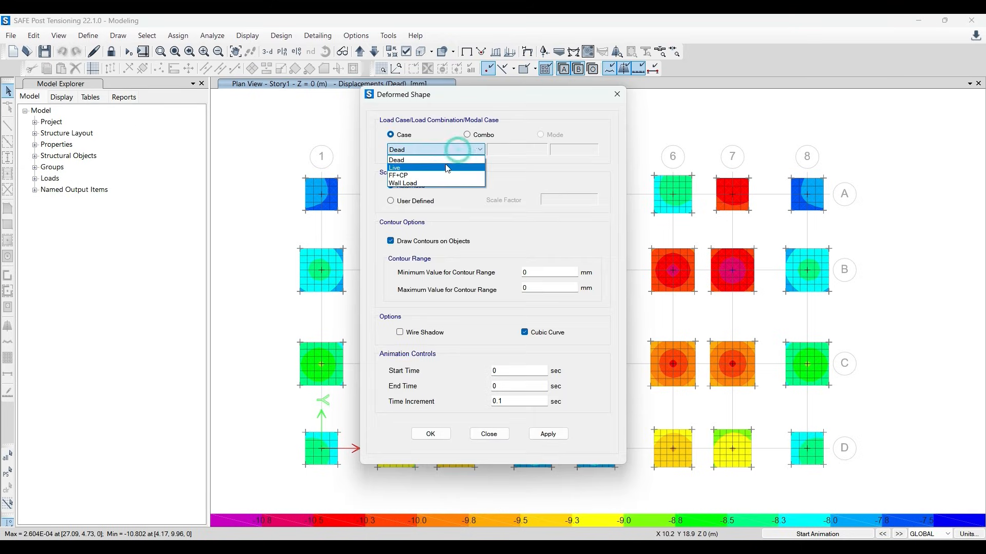
pyautogui.click(480, 128)
pyautogui.click(482, 136)
pyautogui.click(462, 150)
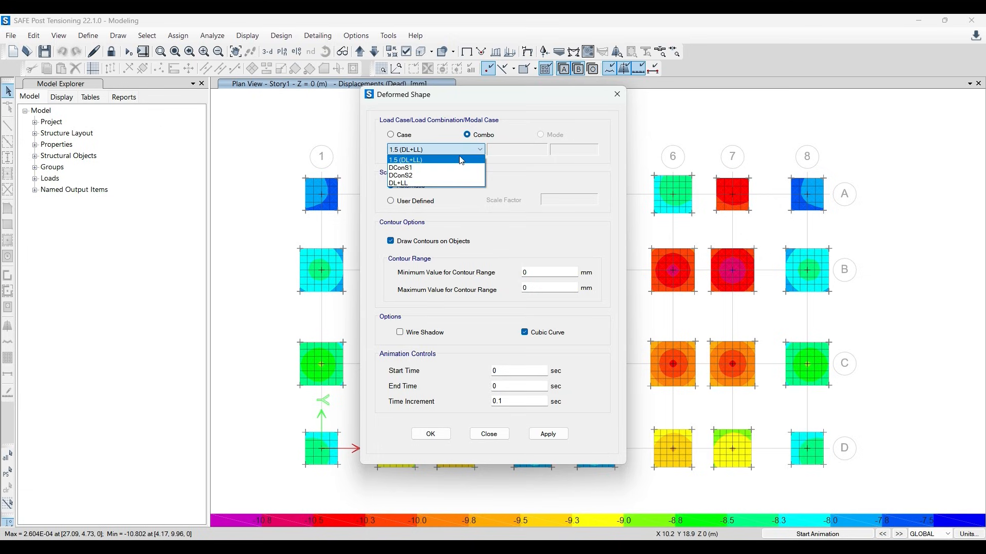
pyautogui.click(461, 157)
pyautogui.moveTo(524, 103); pyautogui.dragTo(360, 107)
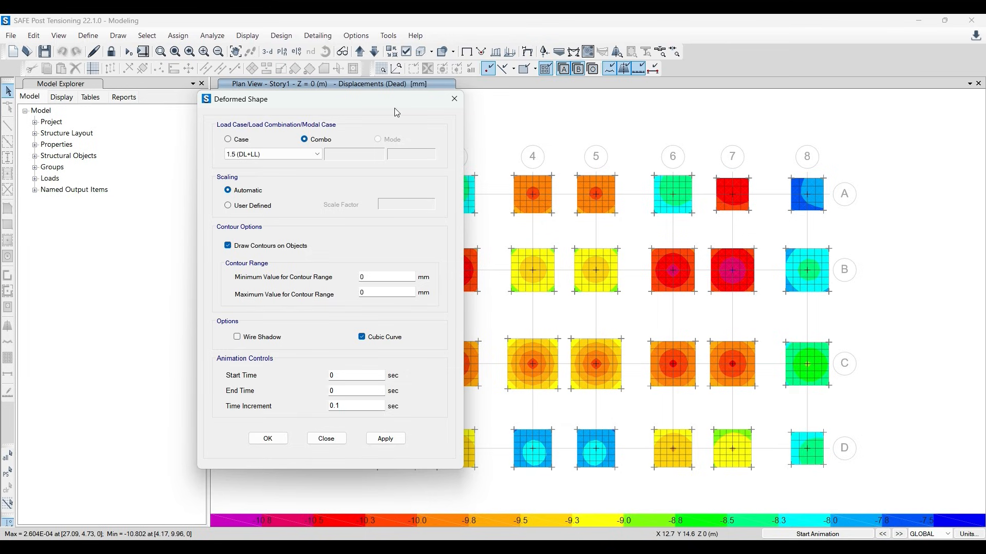
pyautogui.moveTo(394, 101); pyautogui.dragTo(370, 83)
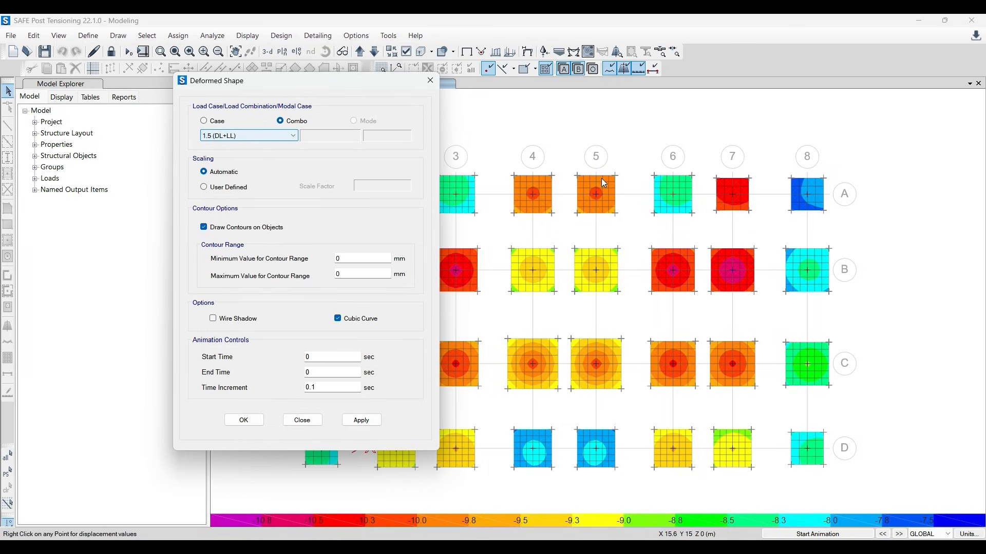
pyautogui.moveTo(583, 196)
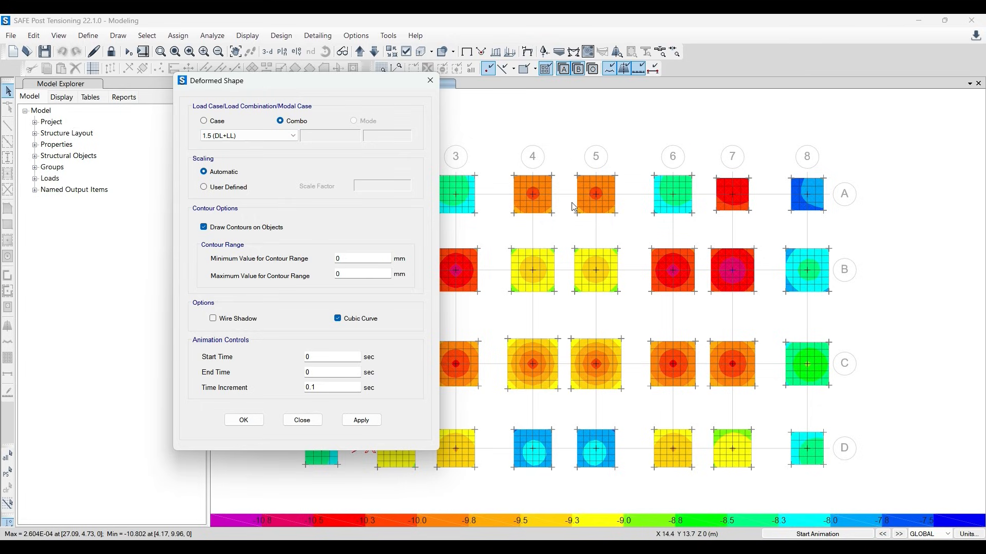
# Change the load combination to DL+LL and apply it to the footing displacement contours
pyautogui.click(267, 136)
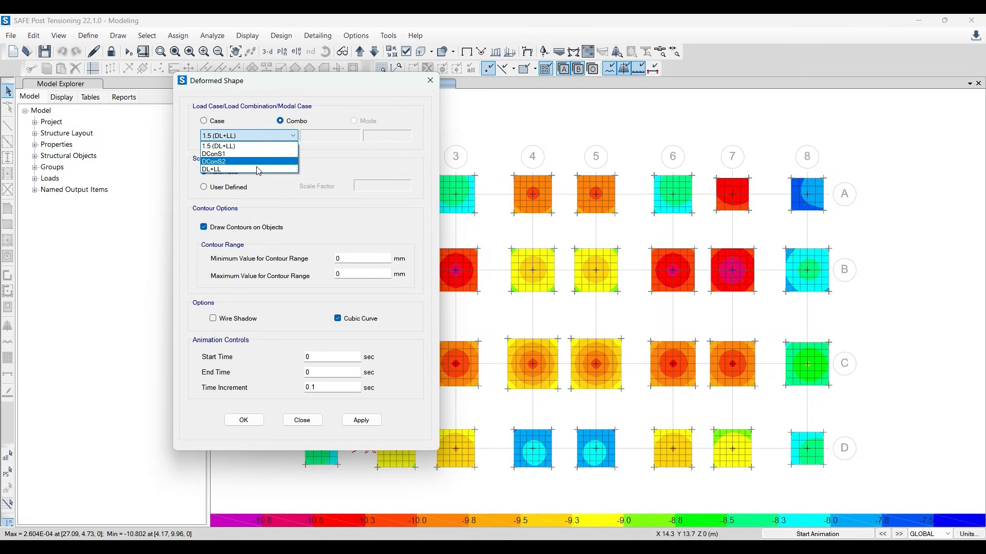
pyautogui.click(257, 170)
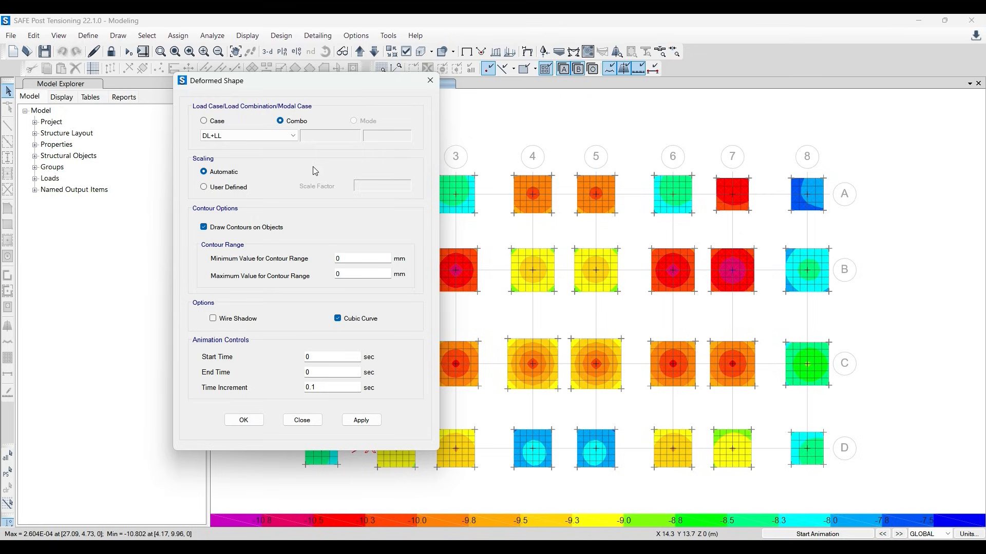
pyautogui.click(295, 138)
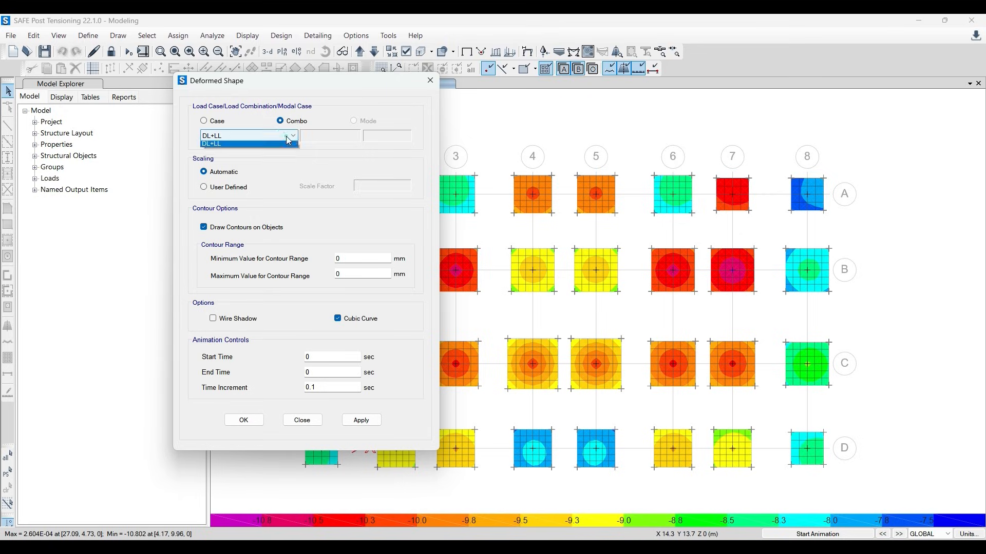
pyautogui.click(275, 149)
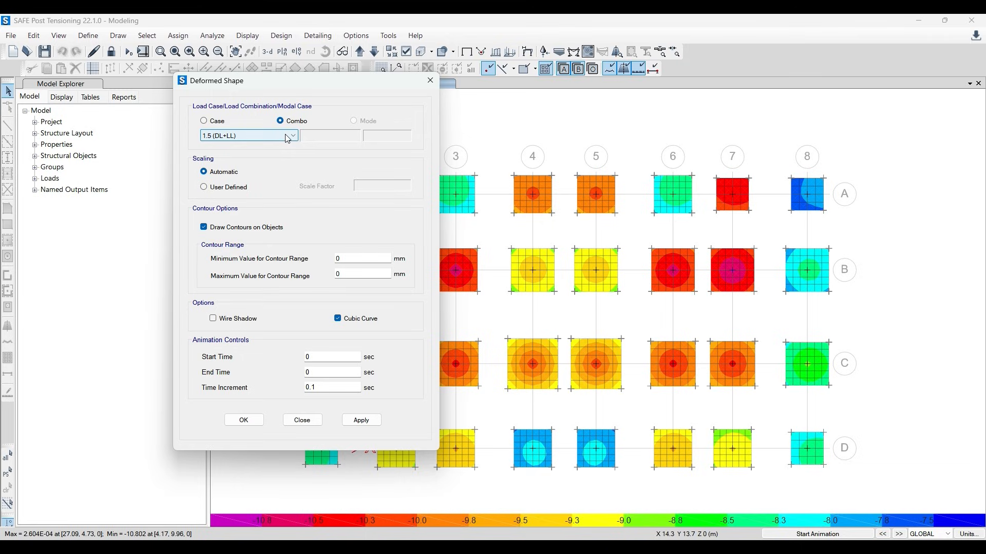
pyautogui.click(288, 137)
pyautogui.click(272, 164)
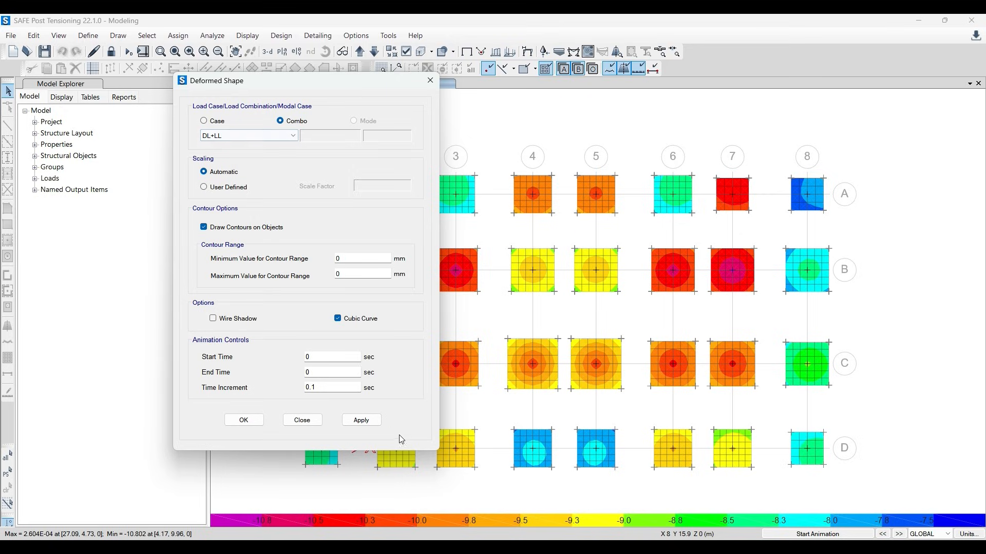
pyautogui.click(359, 421)
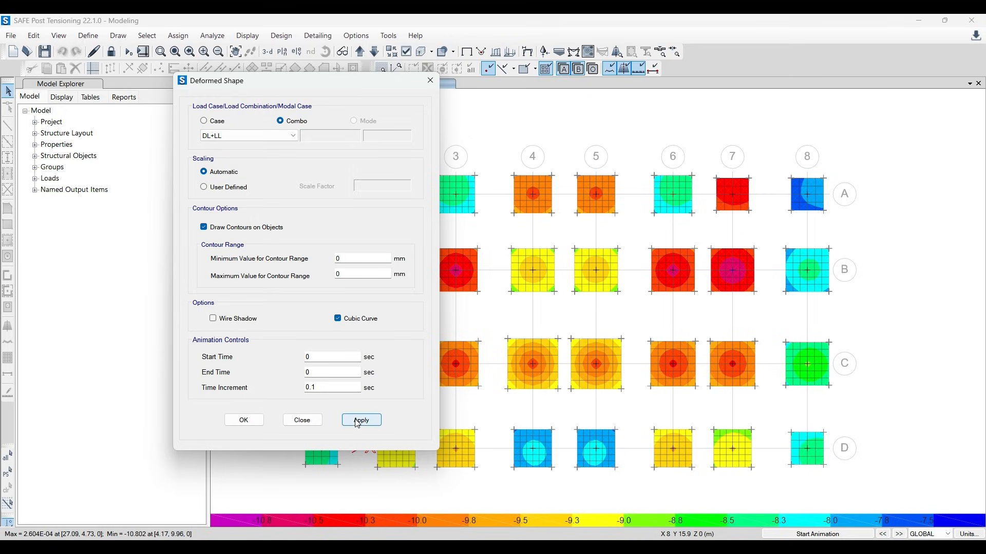
pyautogui.click(358, 421)
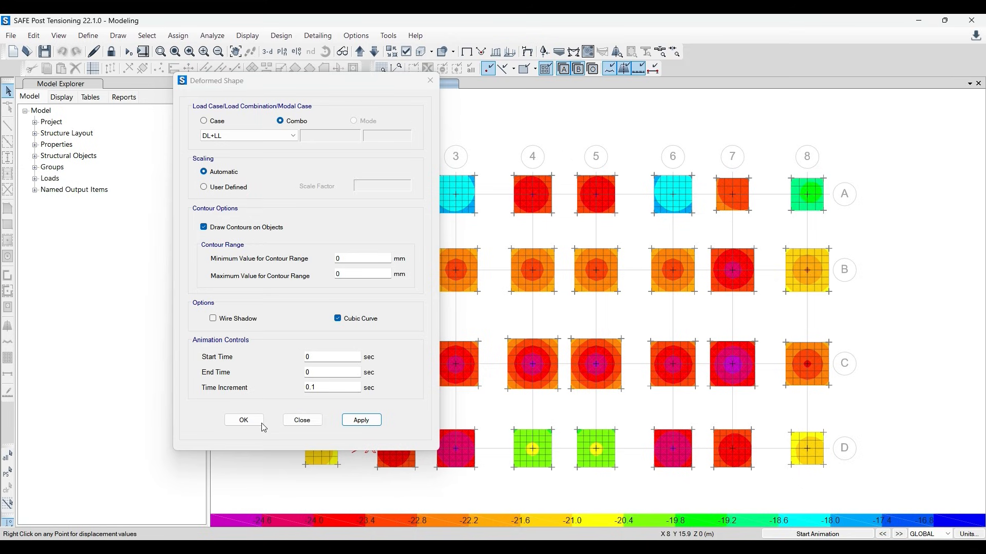
# Close the deformed shape settings and read the DL+LL joint displacements at the centres of footings C7 and C2
pyautogui.click(244, 420)
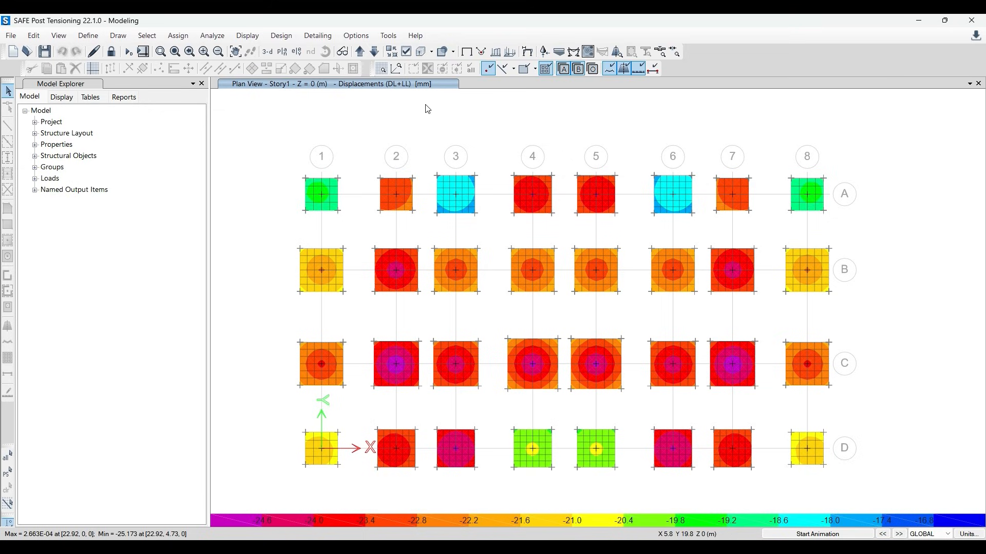
pyautogui.rightClick(721, 362)
pyautogui.rightClick(732, 366)
pyautogui.rightClick(733, 364)
pyautogui.rightClick(733, 364)
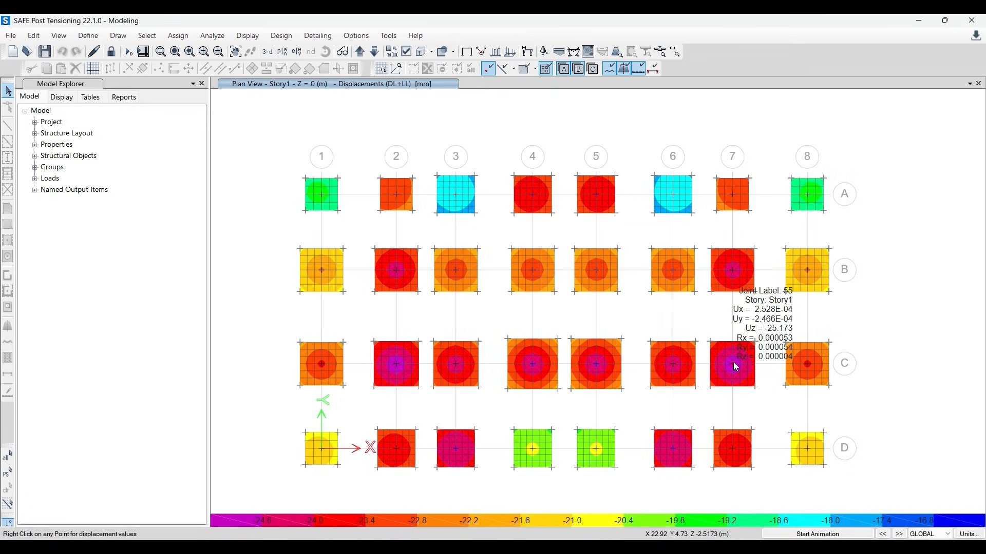
pyautogui.moveTo(733, 367)
pyautogui.moveTo(395, 363)
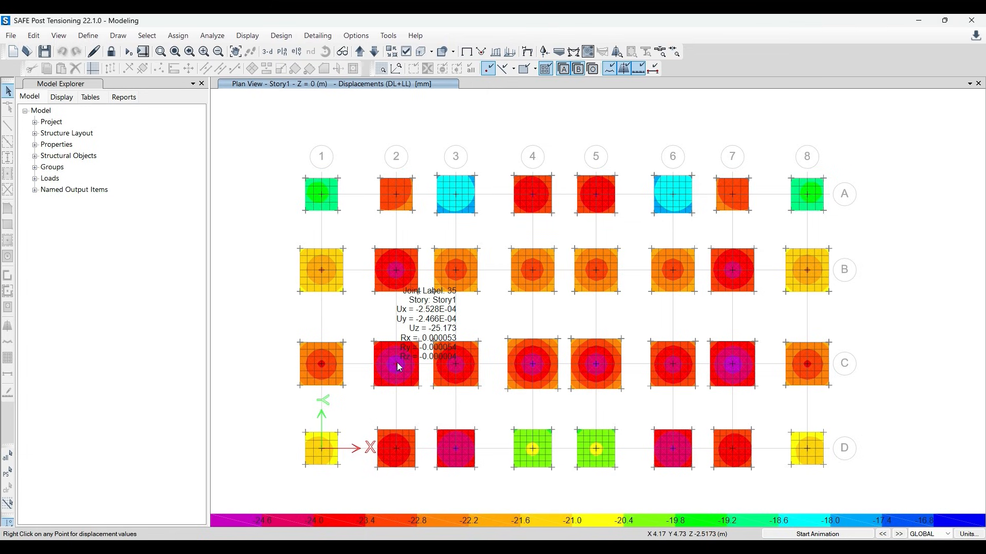
pyautogui.scroll(2, 398, 363)
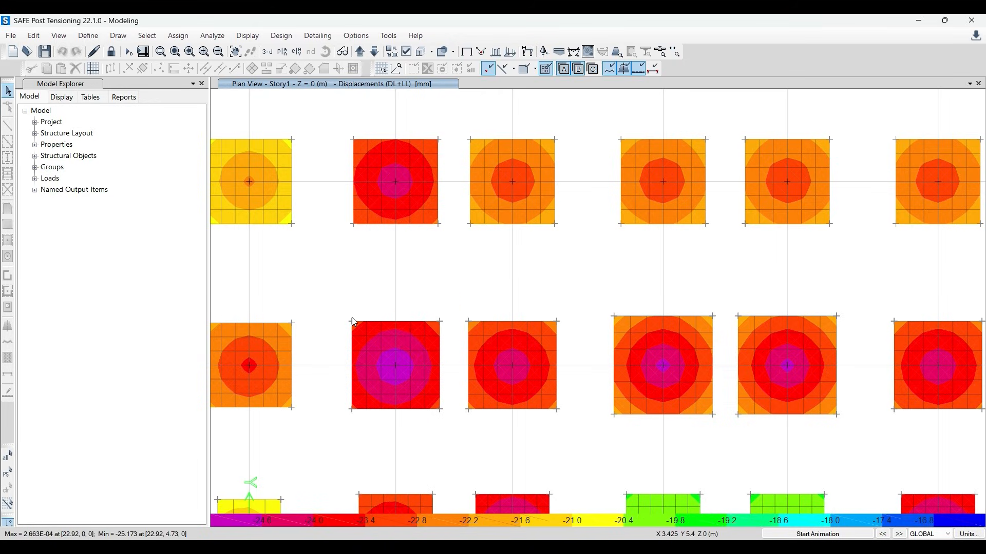
pyautogui.rightClick(399, 368)
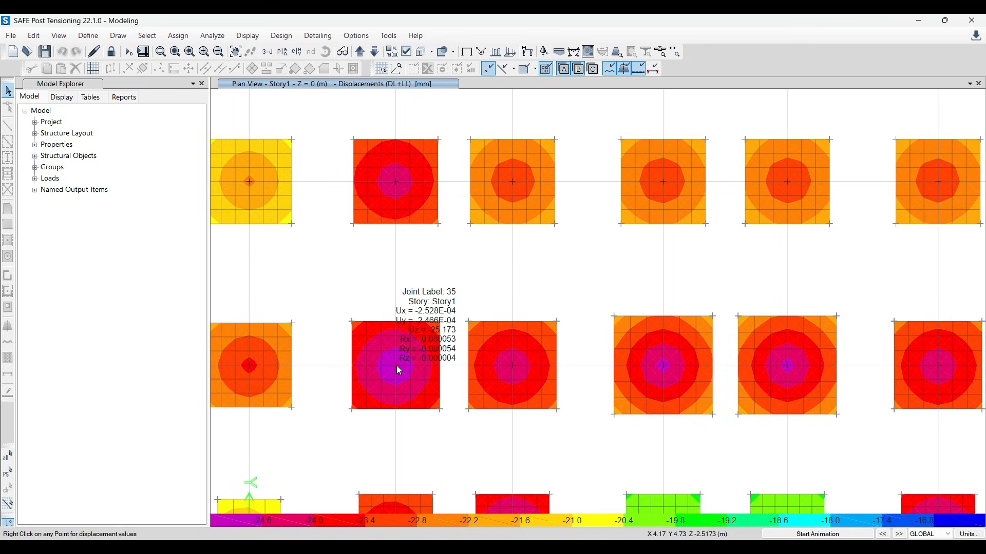
pyautogui.scroll(-4, 398, 368)
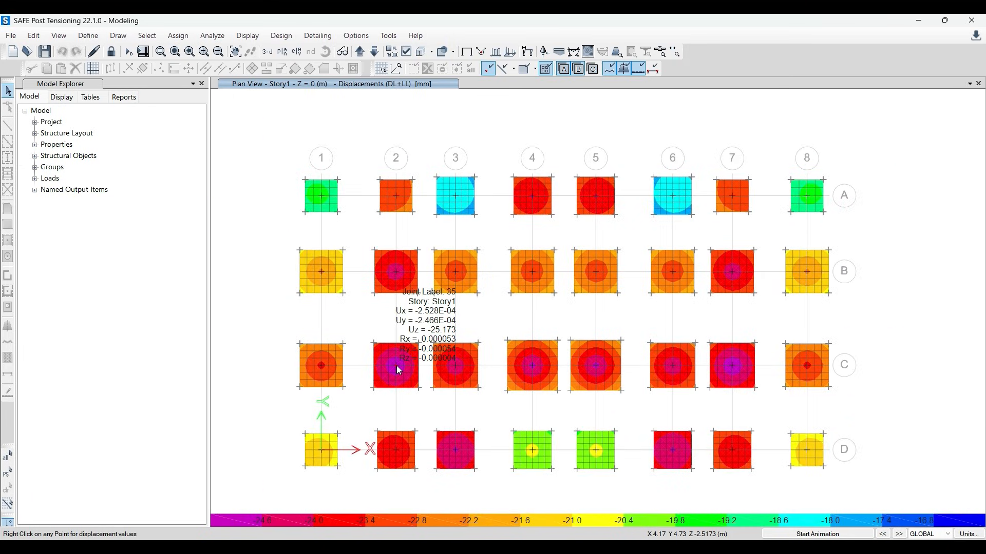
# Read the DL+LL joint displacements at the centres of footings B2 and B7
pyautogui.rightClick(394, 272)
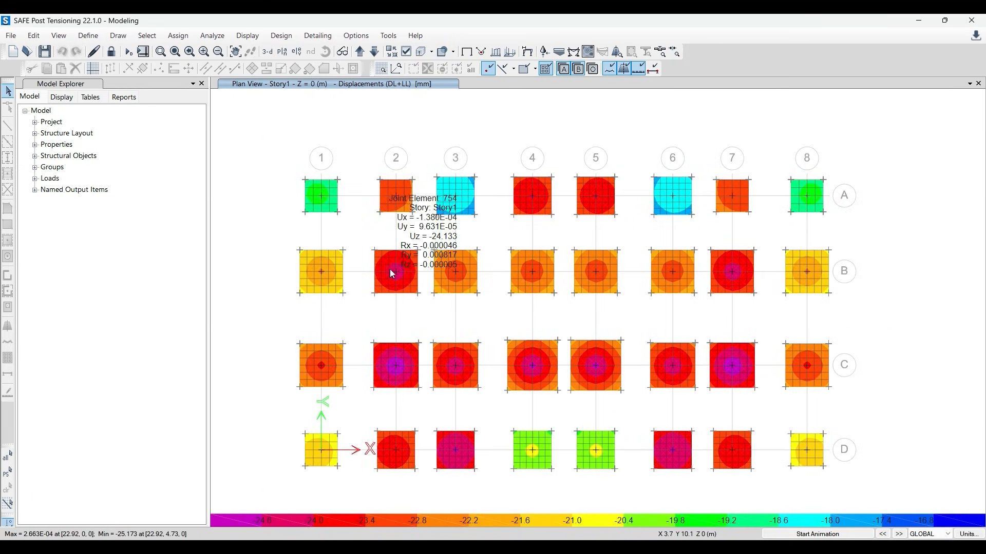
pyautogui.scroll(4, 398, 275)
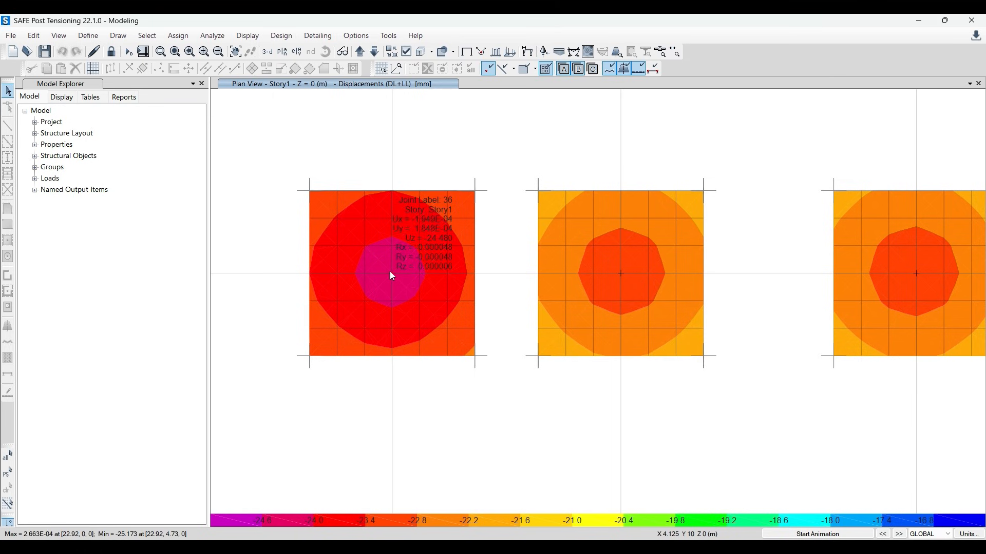
pyautogui.scroll(-4, 386, 273)
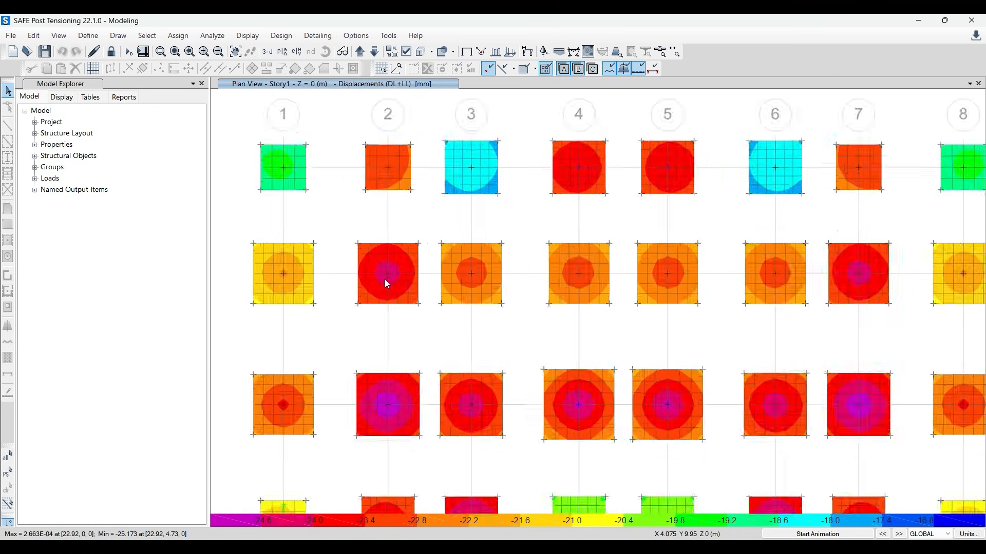
pyautogui.rightClick(723, 273)
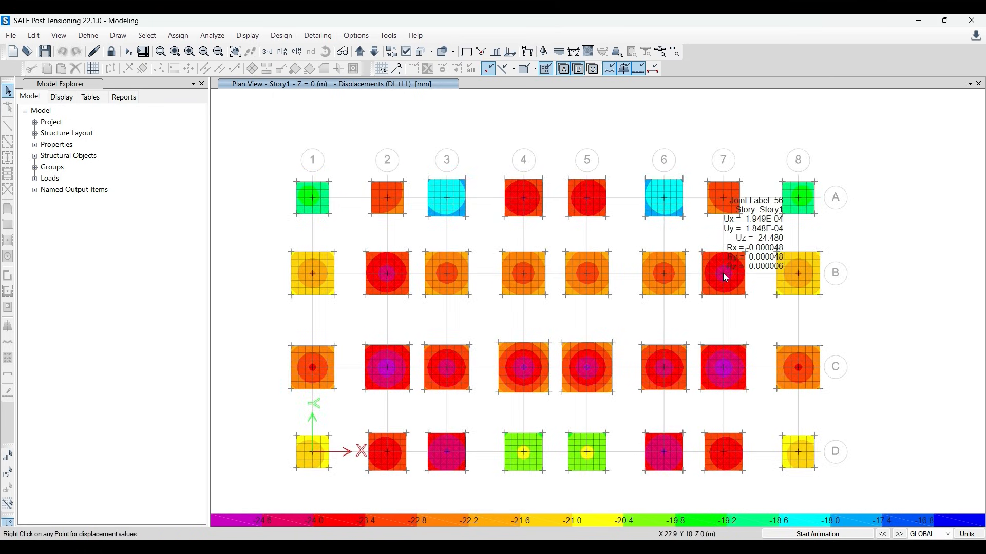
# Read the DL+LL joint displacements at the centres of footings D6 and D3
pyautogui.rightClick(663, 452)
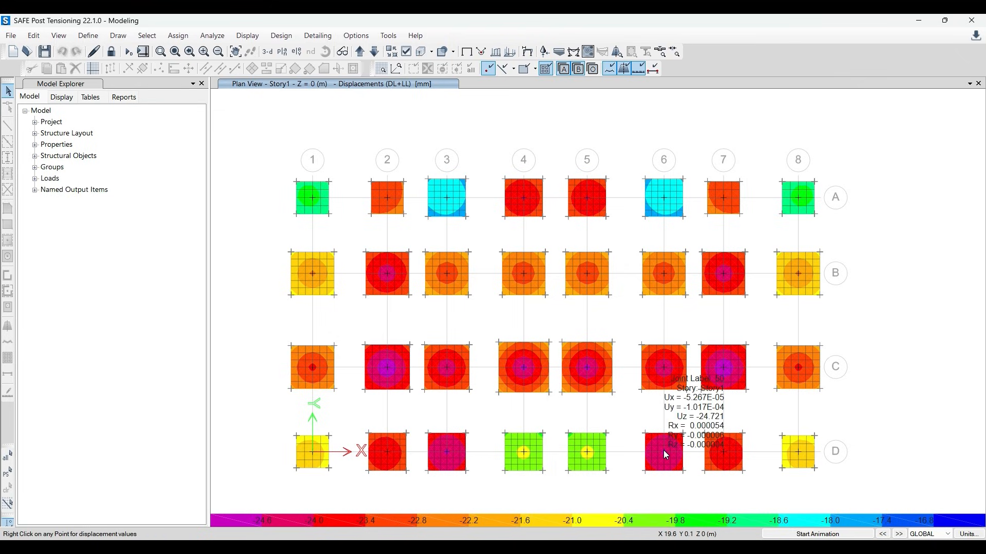
pyautogui.rightClick(443, 453)
pyautogui.rightClick(446, 452)
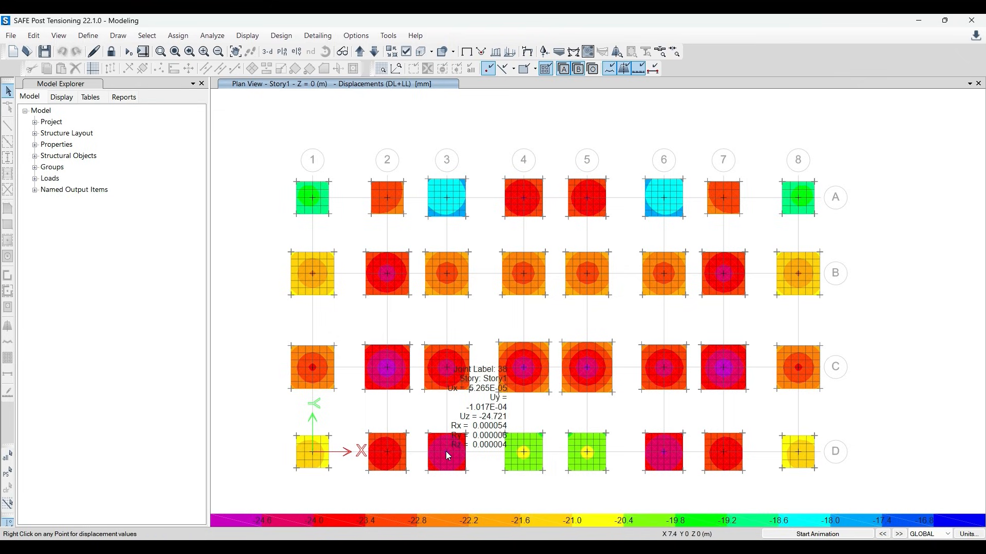
pyautogui.scroll(2, 447, 455)
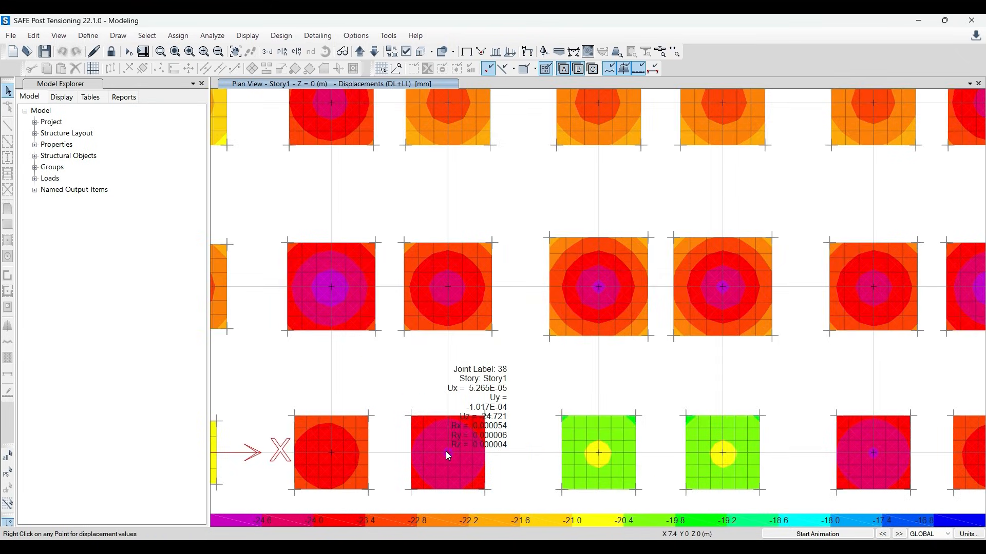
pyautogui.scroll(-3, 446, 455)
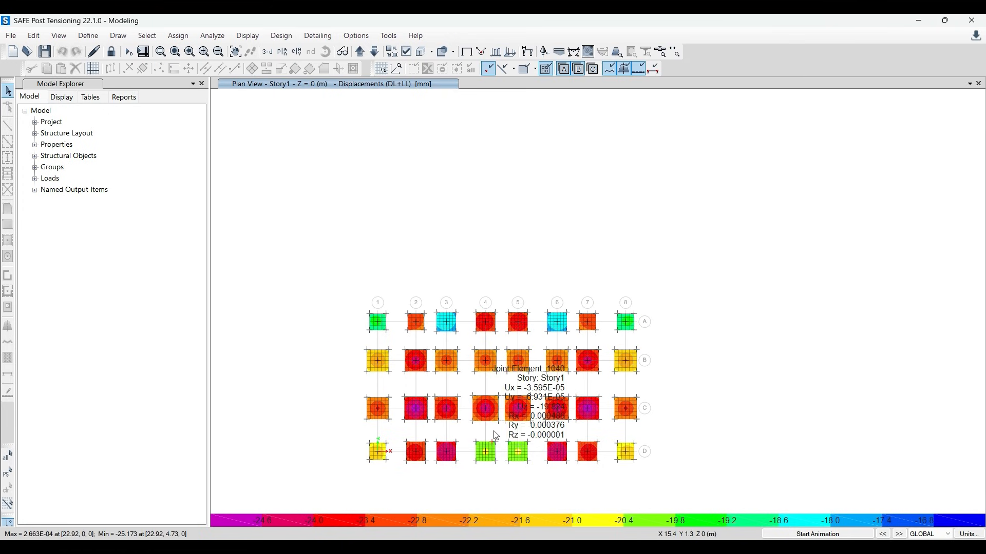
pyautogui.scroll(1, 481, 421)
pyautogui.rightClick(445, 345)
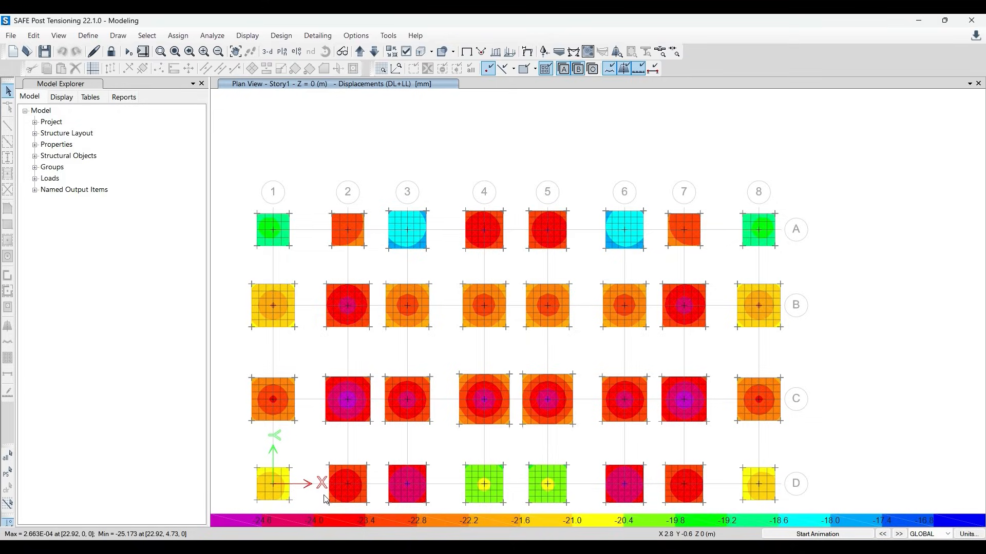
# Switch to Paint to review the list of footing checks, and return to the displacement plan in SAFE
pyautogui.hotkey('alt', 'Tab')
pyautogui.scroll(-4, 248, 392)
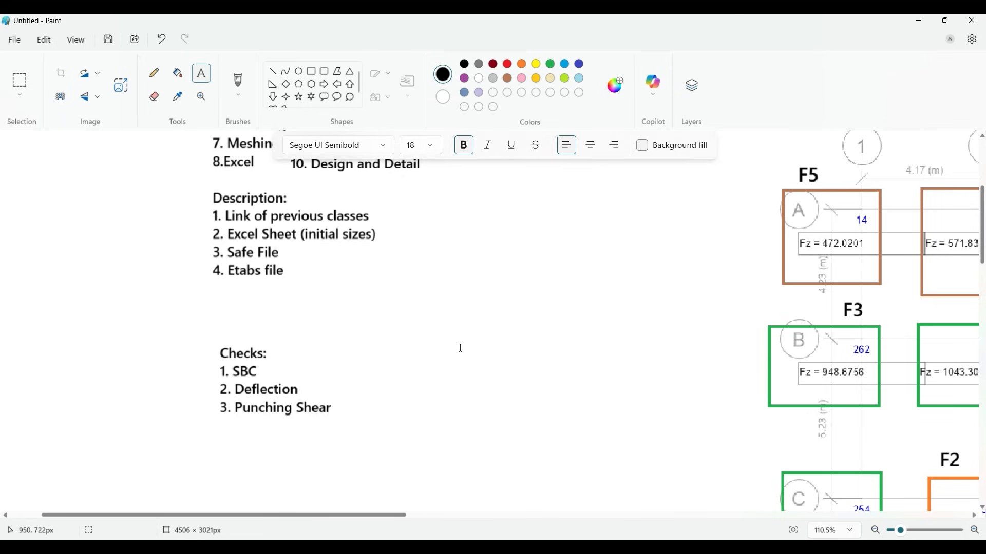
pyautogui.click(360, 506)
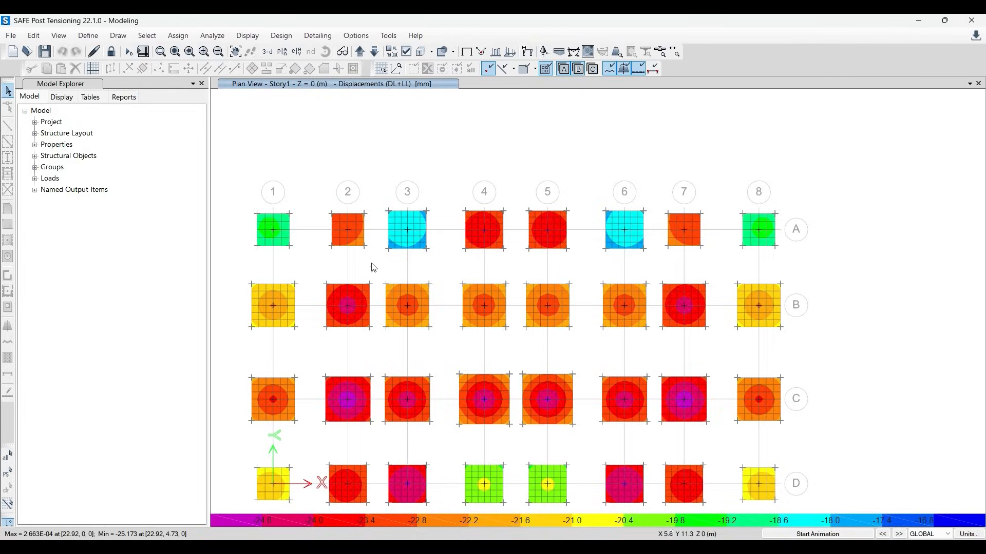
pyautogui.moveTo(382, 180); pyautogui.dragTo(419, 150, button='middle')
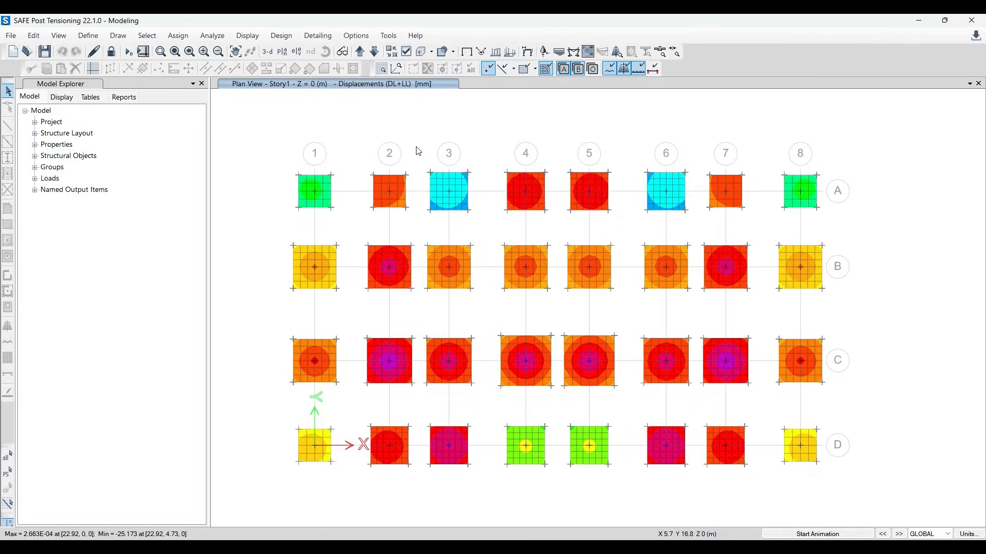
# Turn the displacement contours on objects off and back on for the DL+LL deformed shape, and close the settings
pyautogui.click(526, 52)
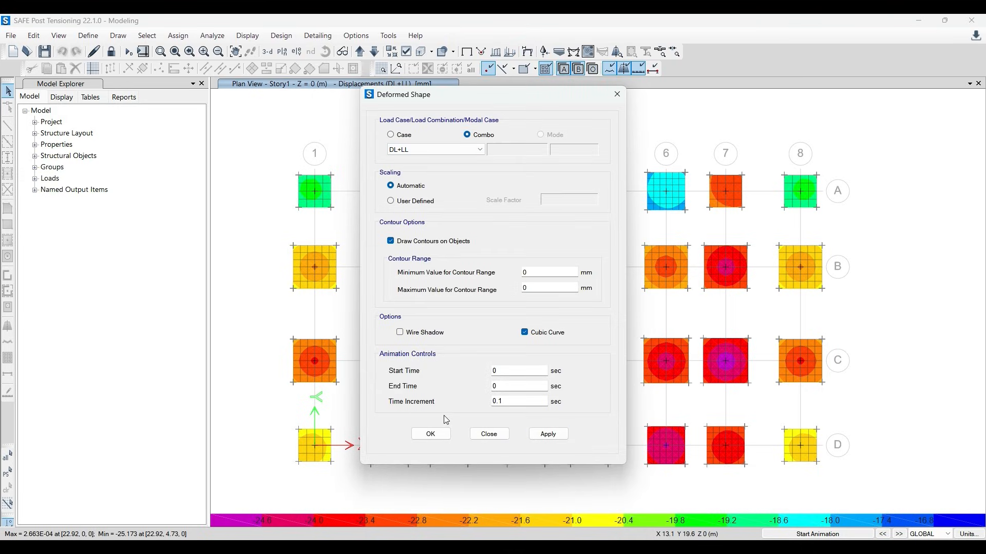
pyautogui.click(432, 247)
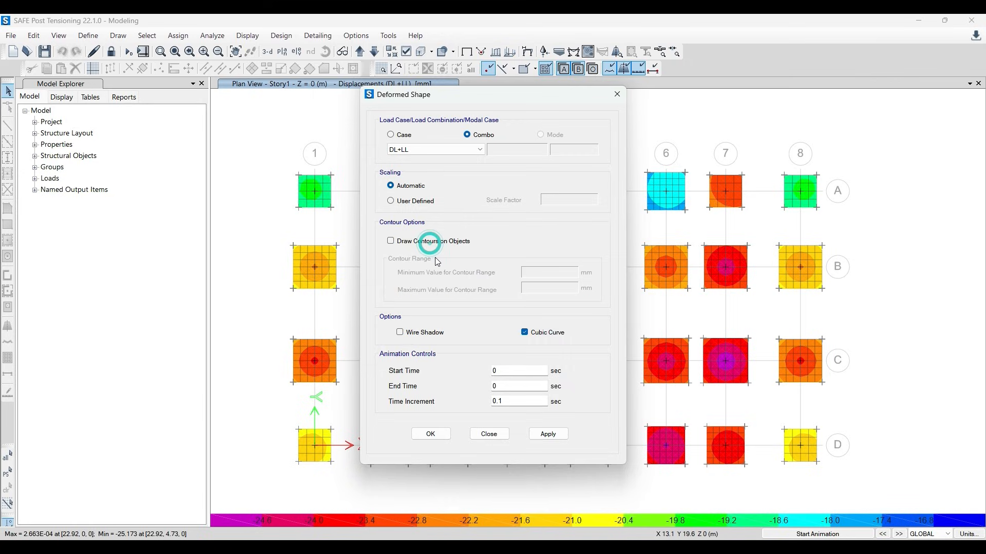
pyautogui.click(547, 434)
pyautogui.moveTo(652, 285)
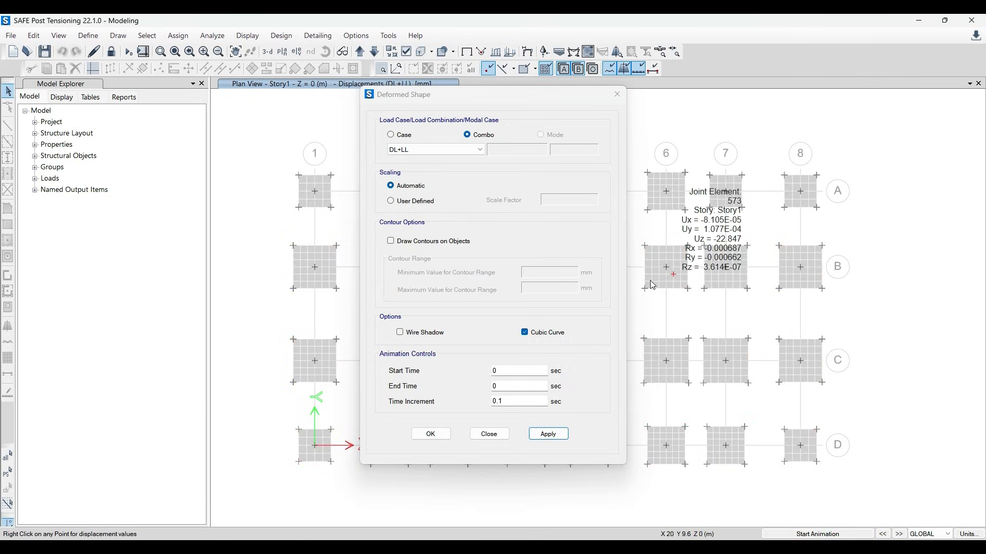
pyautogui.click(467, 243)
pyautogui.click(550, 435)
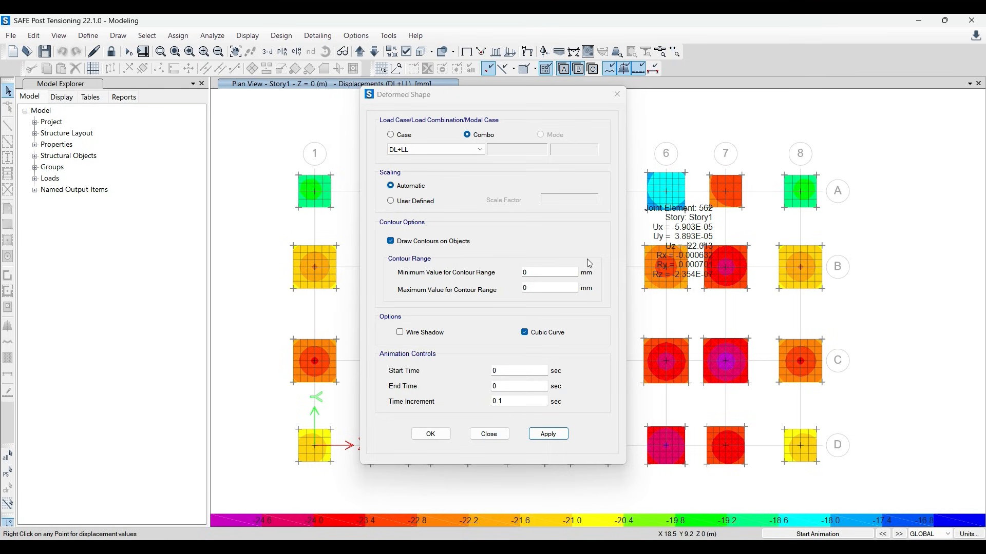
pyautogui.click(617, 95)
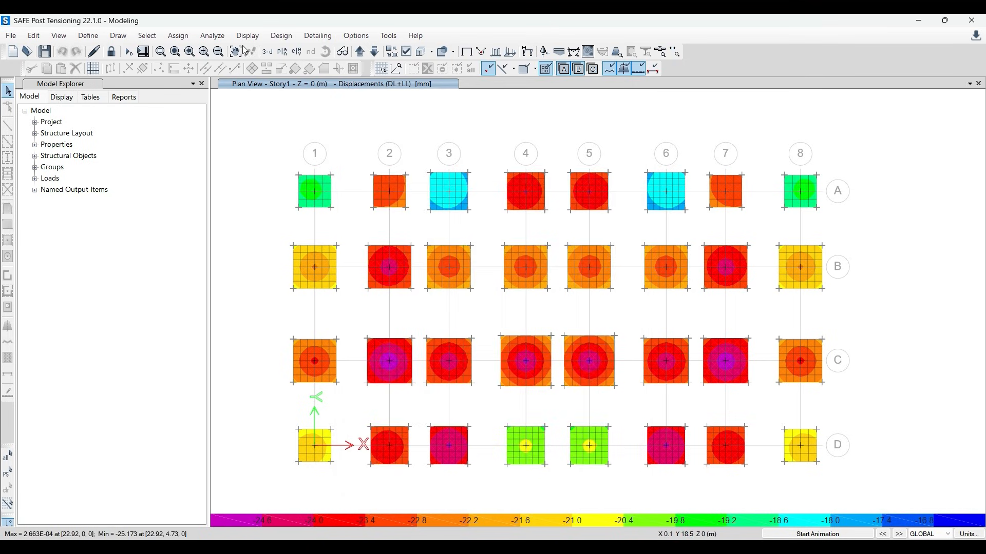
# Display the soil pressure contours under the footings for the DL+LL load combination
pyautogui.click(260, 37)
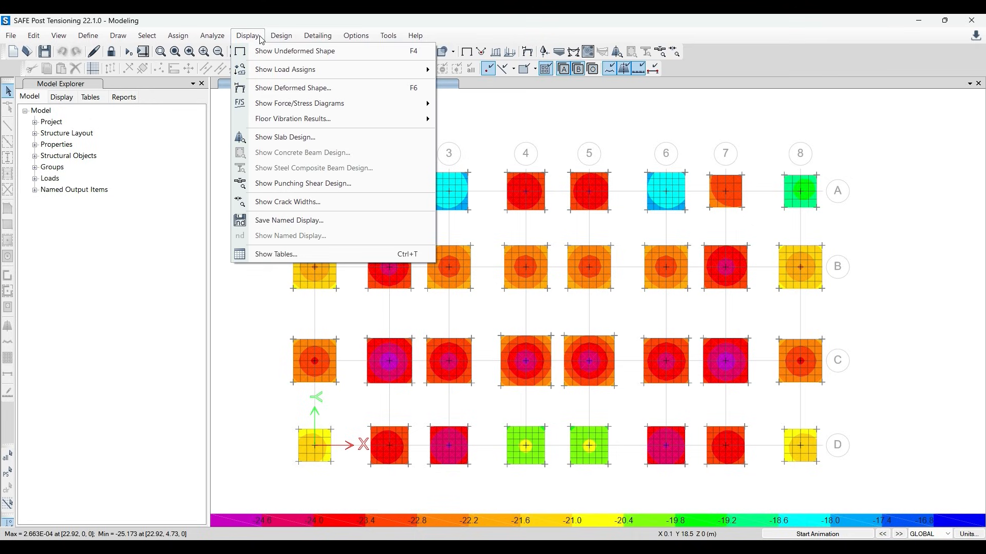
pyautogui.moveTo(303, 107)
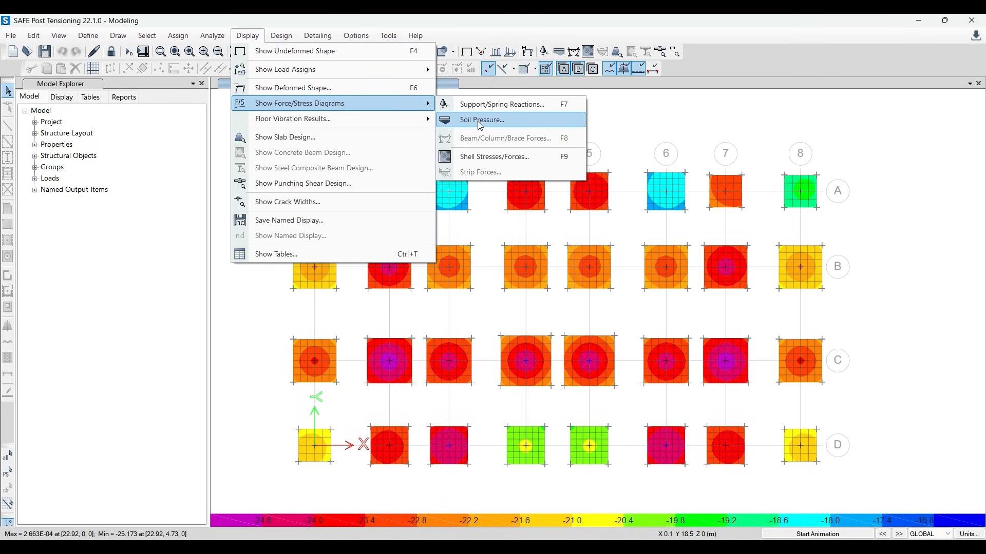
pyautogui.click(738, 56)
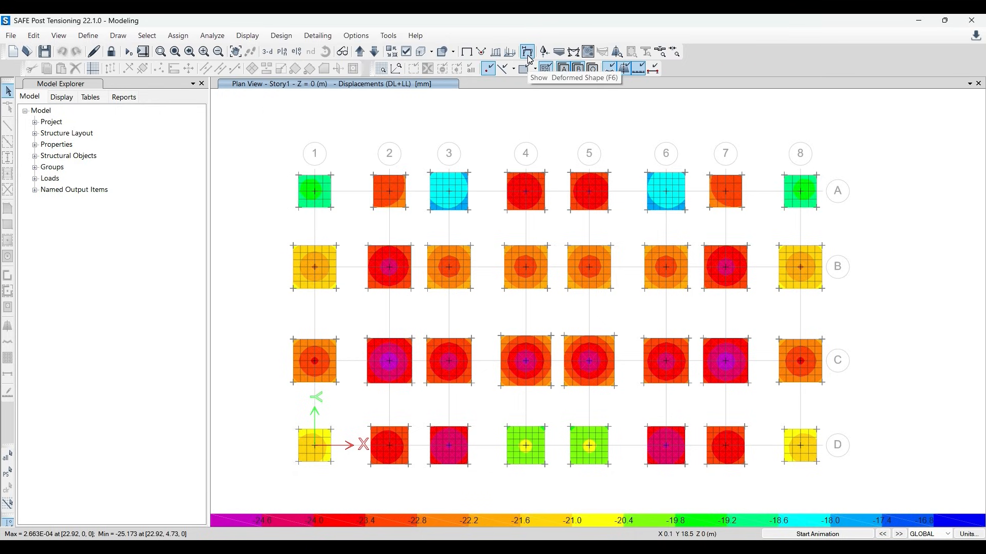
pyautogui.click(559, 52)
pyautogui.click(470, 195)
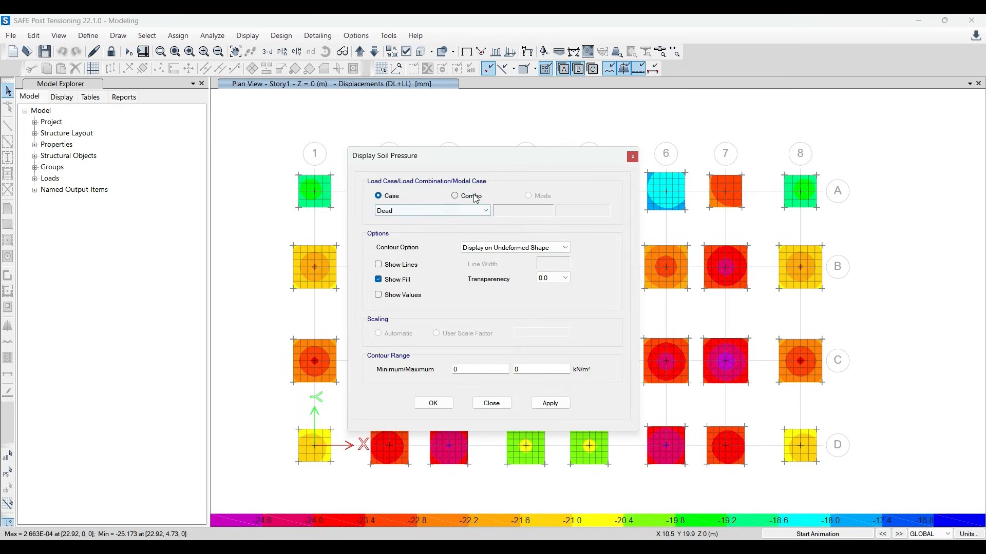
pyautogui.click(462, 214)
pyautogui.click(452, 245)
pyautogui.moveTo(451, 160); pyautogui.dragTo(224, 130)
pyautogui.click(322, 371)
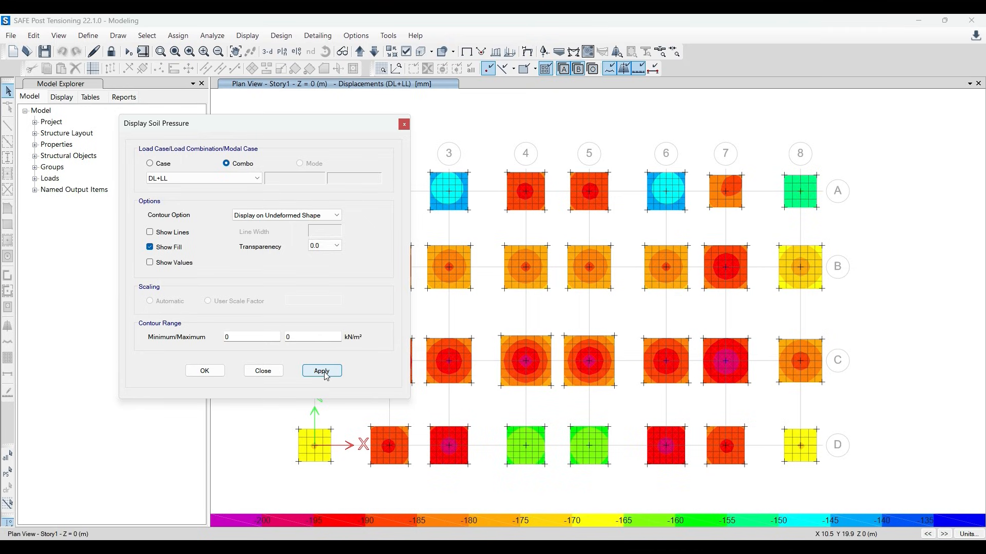
pyautogui.click(204, 371)
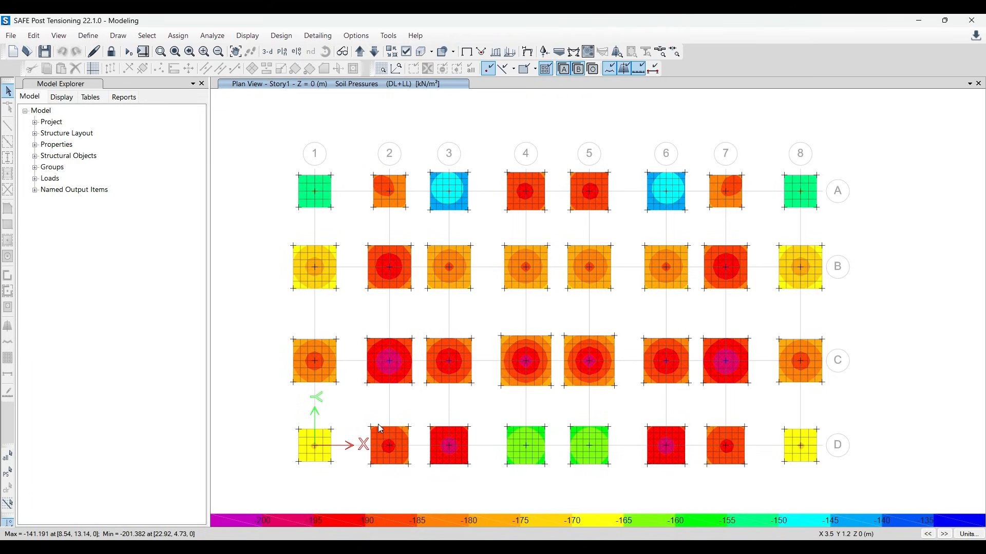
# Open Initial Footing Size Calculation.xlsx in Excel and review the SBC of soil and the allowable settlement inputs
pyautogui.click(109, 543)
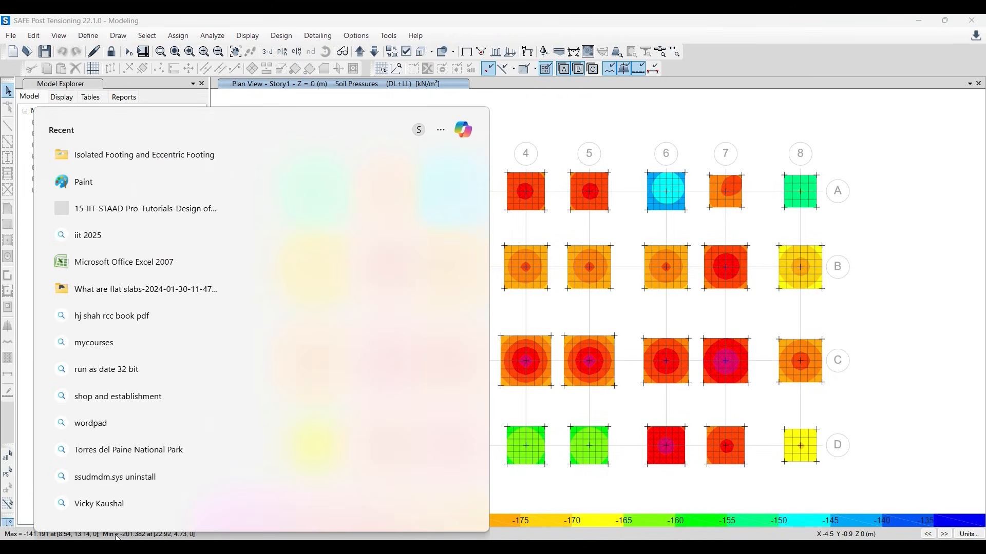
pyautogui.write('initial')
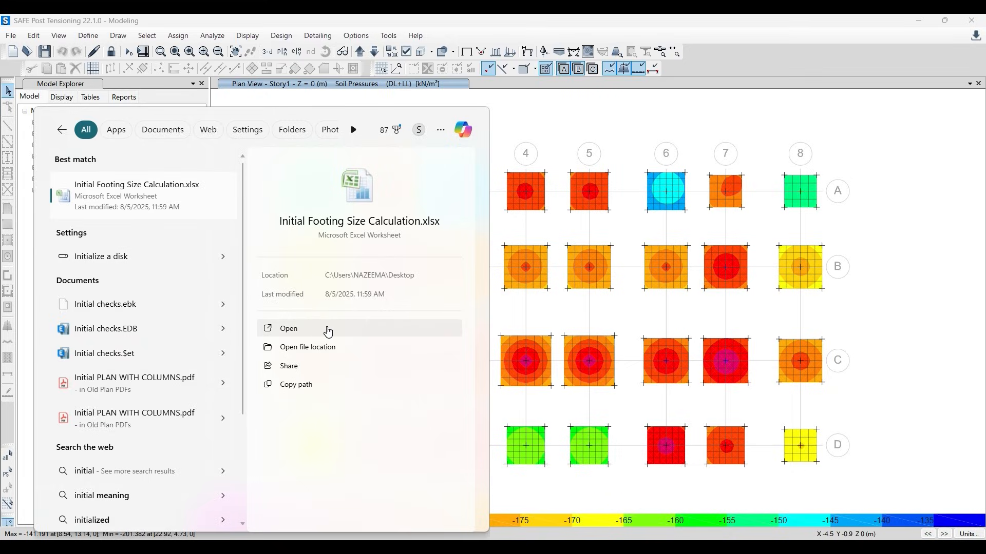
pyautogui.click(326, 329)
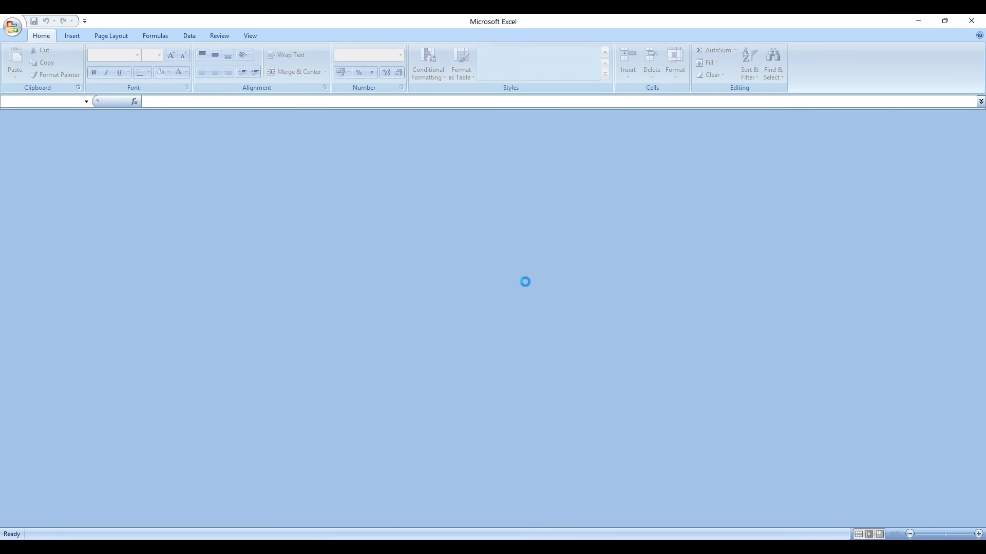
pyautogui.scroll(2, 139, 301)
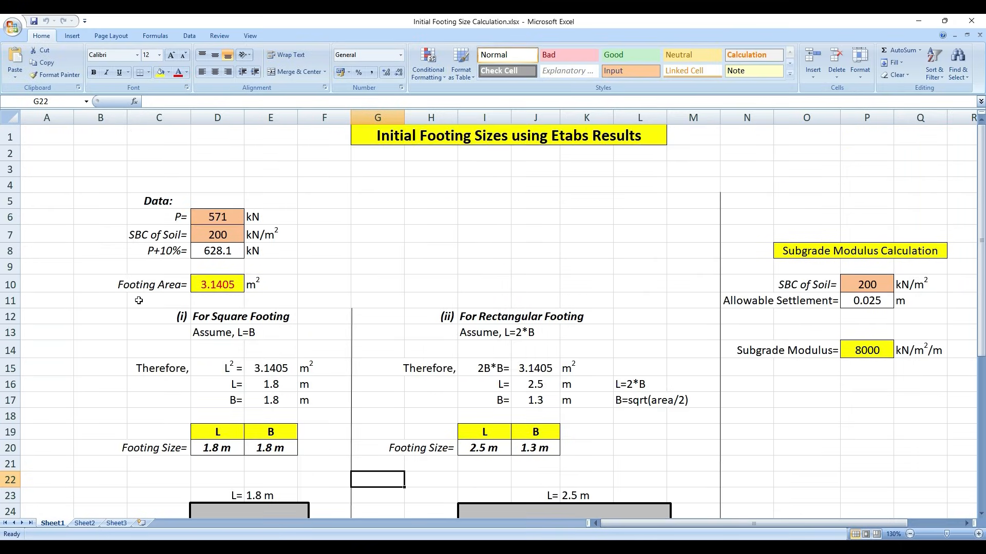
pyautogui.click(234, 237)
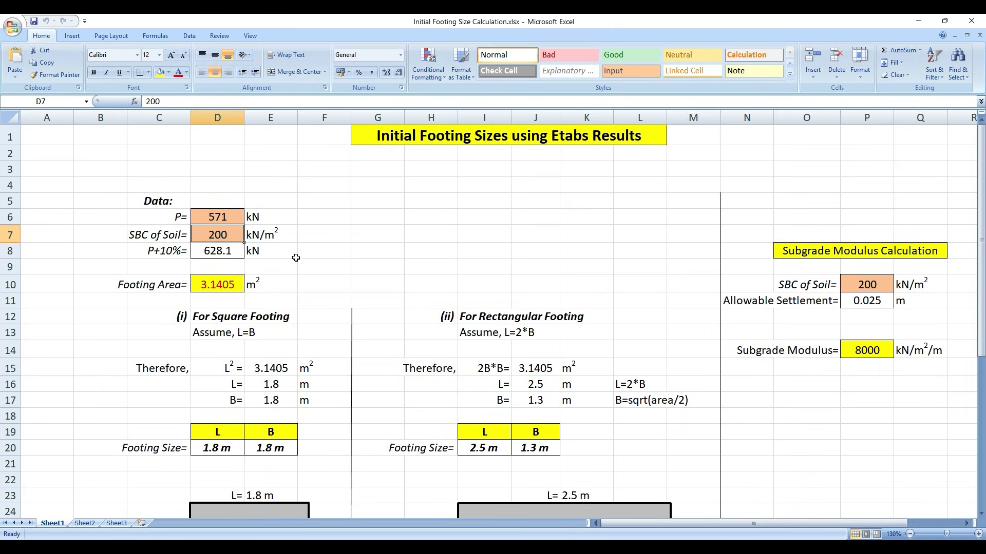
pyautogui.moveTo(659, 521); pyautogui.dragTo(735, 513)
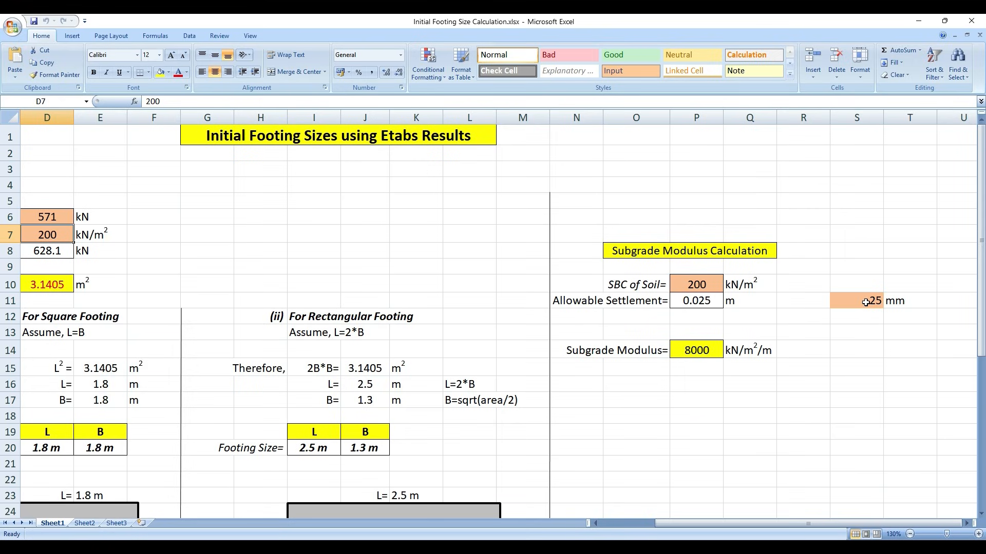
pyautogui.click(807, 197)
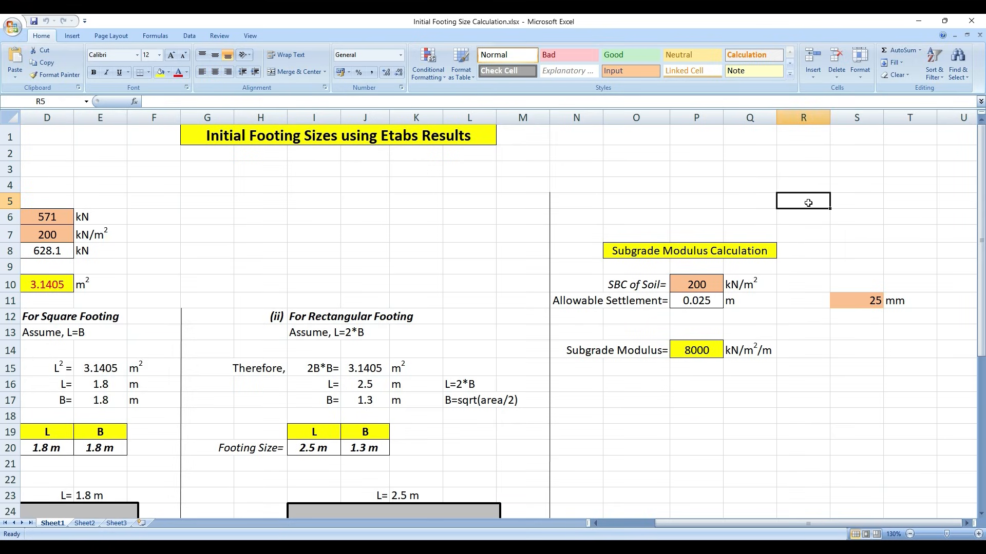
pyautogui.write('filling')
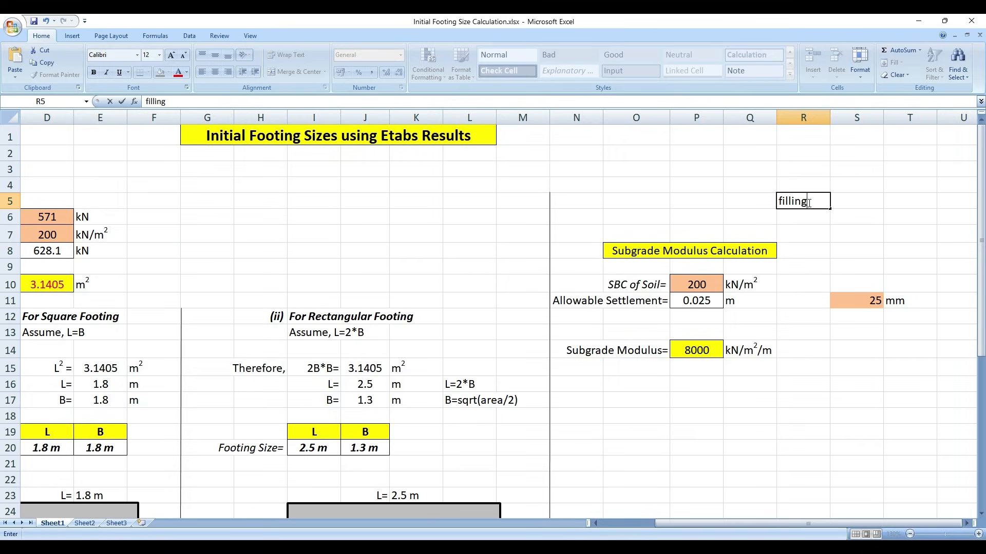
pyautogui.doubleClick(809, 203)
pyautogui.press('BackSpace')
# Switch to Paint and draw a large black rectangle outline in the empty area below the list of checks
pyautogui.hotkey('alt', 'Tab')
pyautogui.scroll(-5, 372, 464)
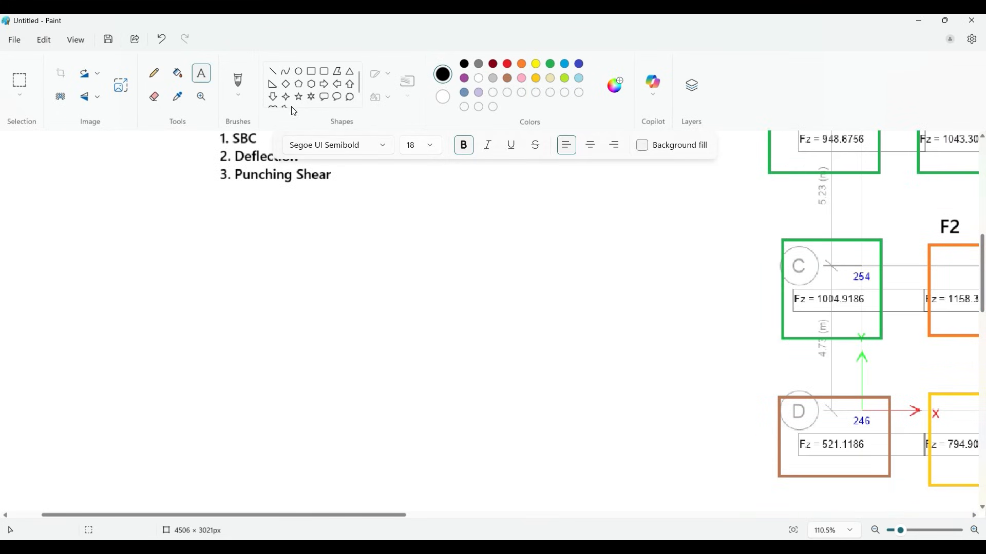
pyautogui.click(311, 72)
pyautogui.moveTo(342, 303); pyautogui.dragTo(601, 445)
pyautogui.click(546, 247)
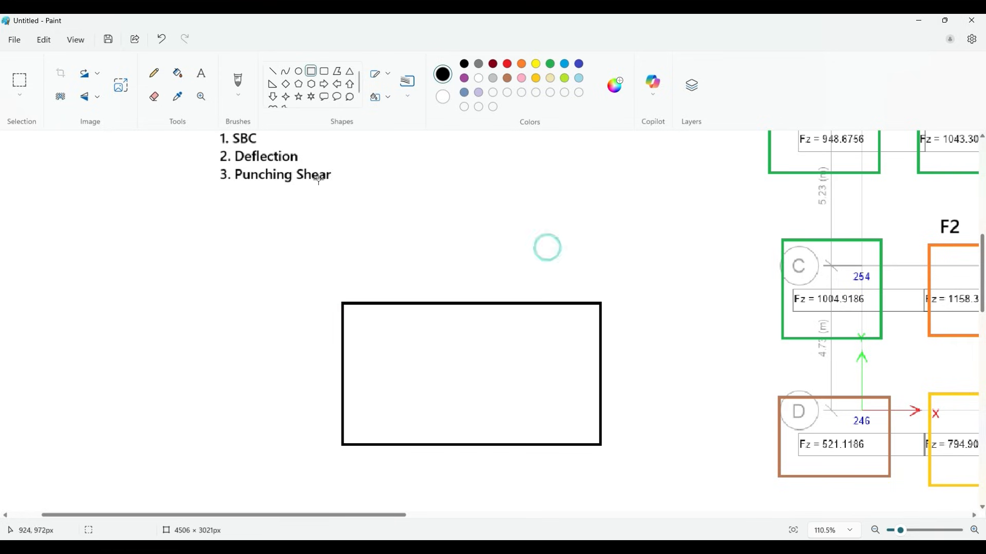
# Divide the large rectangle into four stacked horizontal soil layers by drawing full-width rectangles inside it
pyautogui.click(311, 73)
pyautogui.moveTo(343, 305); pyautogui.dragTo(601, 342)
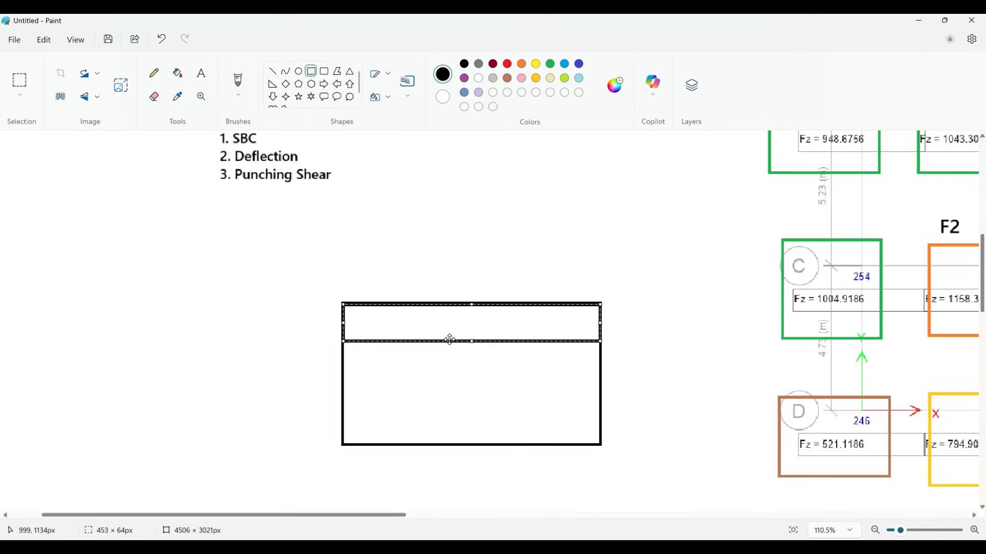
pyautogui.click(369, 359)
pyautogui.moveTo(341, 340); pyautogui.dragTo(602, 379)
pyautogui.click(358, 387)
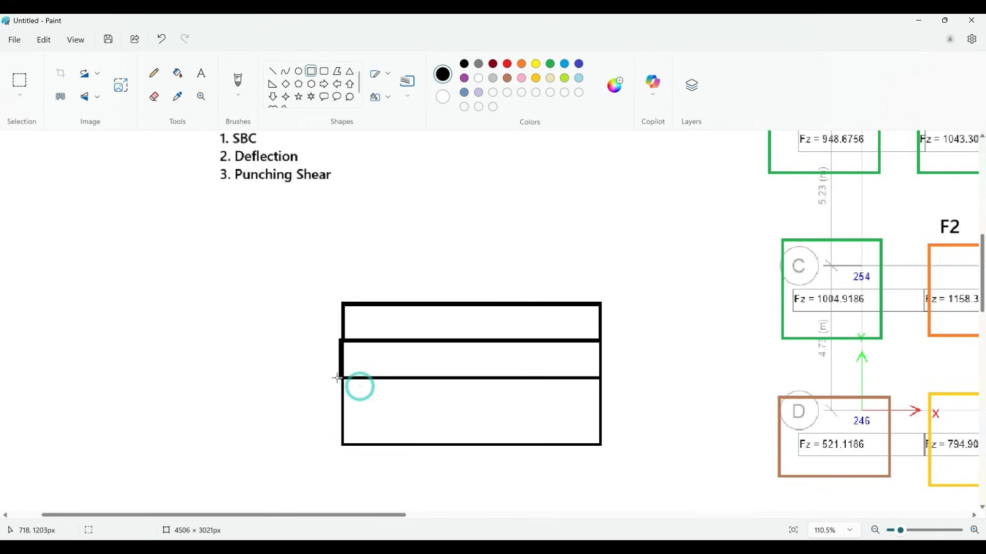
pyautogui.moveTo(346, 379); pyautogui.dragTo(600, 407)
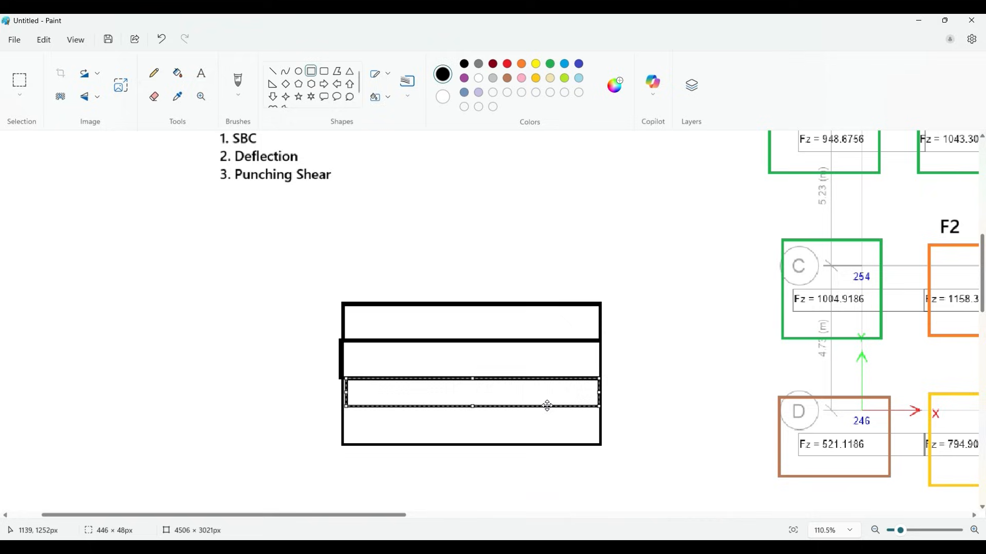
pyautogui.click(348, 414)
pyautogui.moveTo(340, 409)
pyautogui.mouseDown()
pyautogui.moveTo(440, 440)
pyautogui.moveTo(611, 438)
pyautogui.moveTo(601, 440)
pyautogui.mouseUp()
pyautogui.click(634, 368)
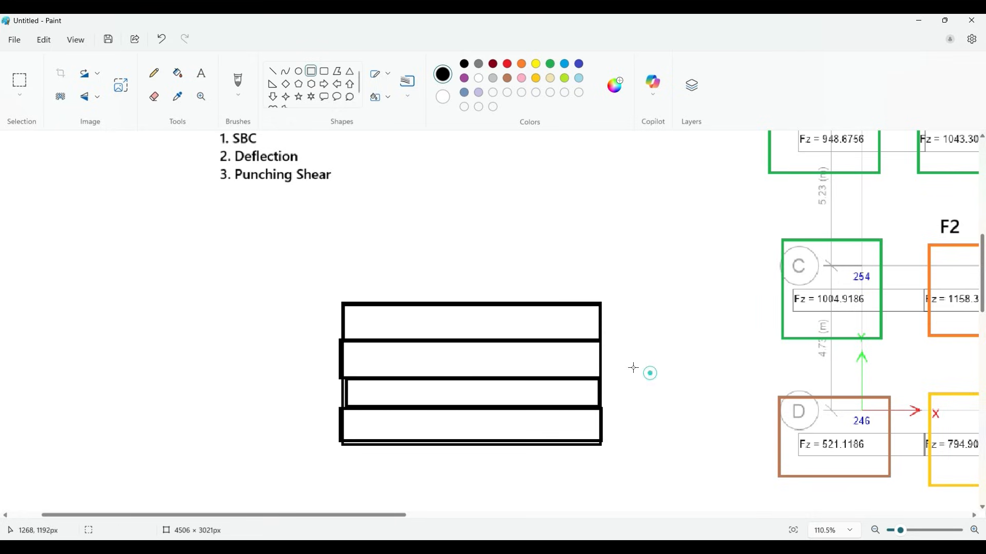
# Fill the four soil layers from top to bottom with red, orange, yellow and brown
pyautogui.click(509, 66)
pyautogui.click(177, 73)
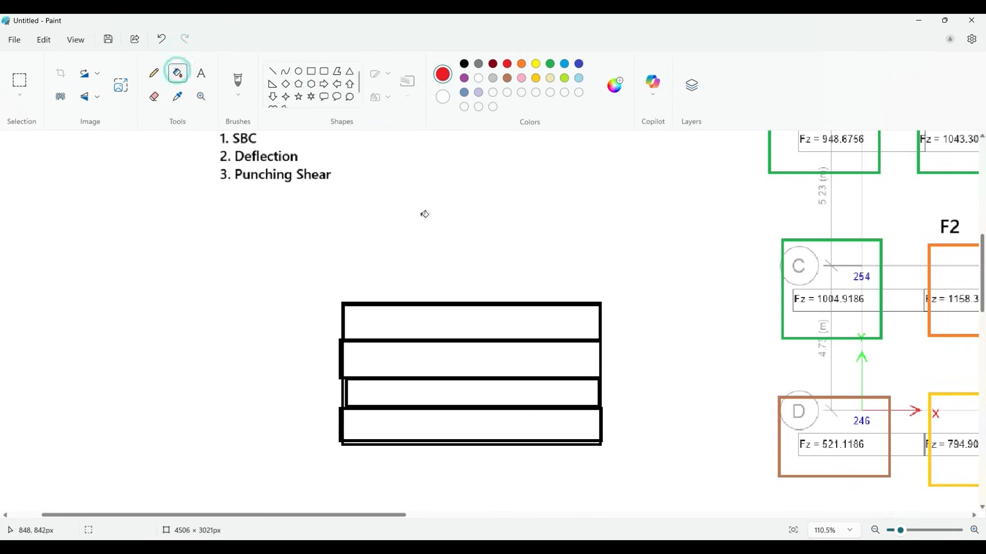
pyautogui.click(447, 320)
pyautogui.click(432, 360)
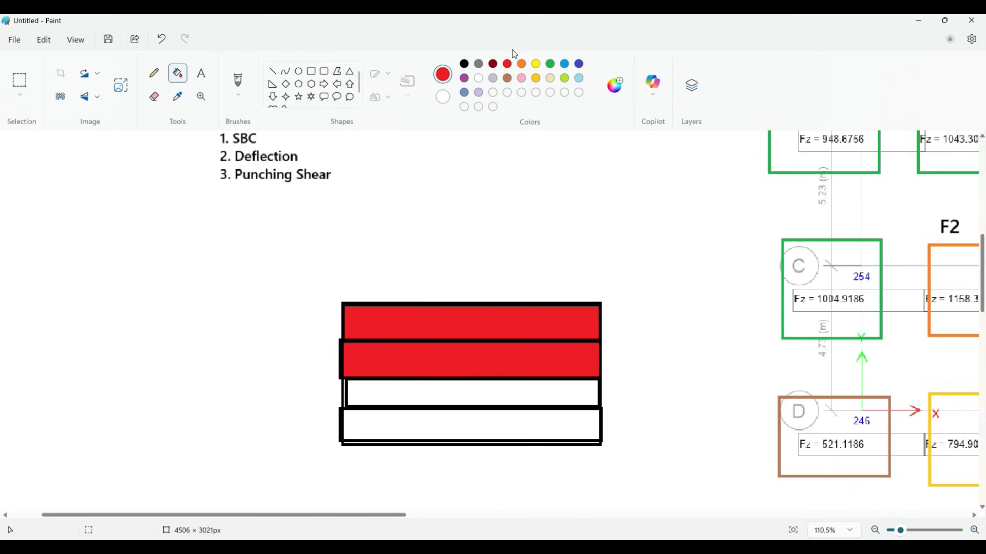
pyautogui.click(522, 65)
pyautogui.click(453, 362)
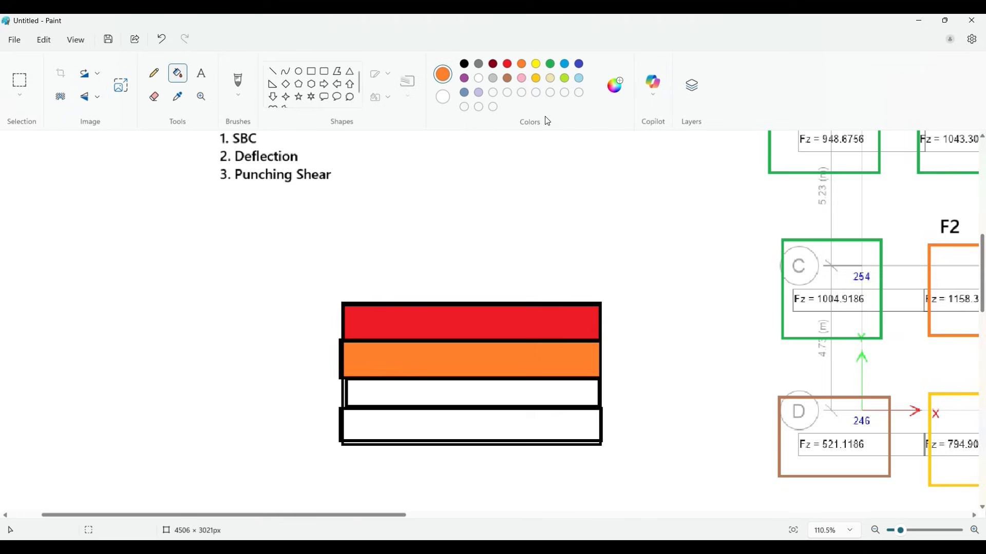
pyautogui.click(537, 65)
pyautogui.click(468, 389)
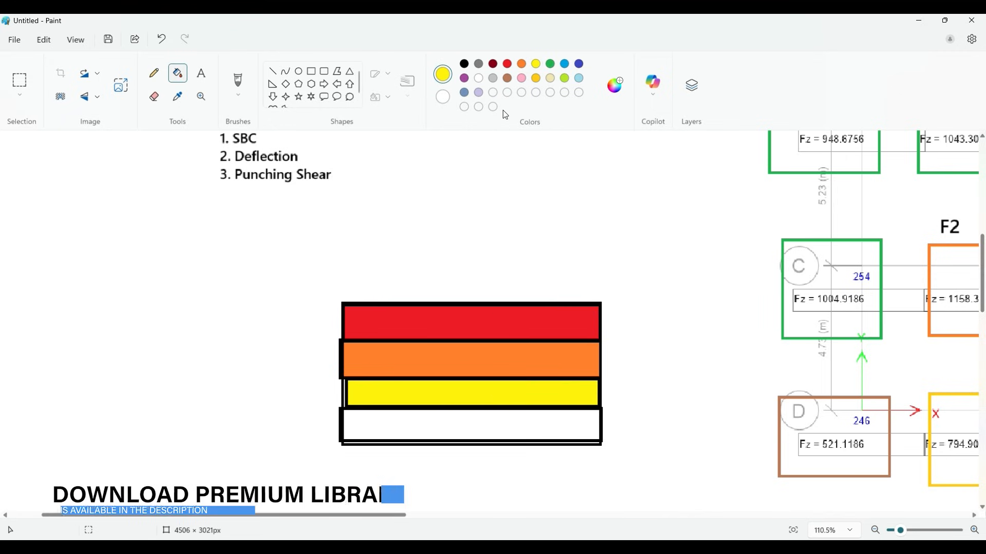
pyautogui.click(507, 79)
pyautogui.click(426, 430)
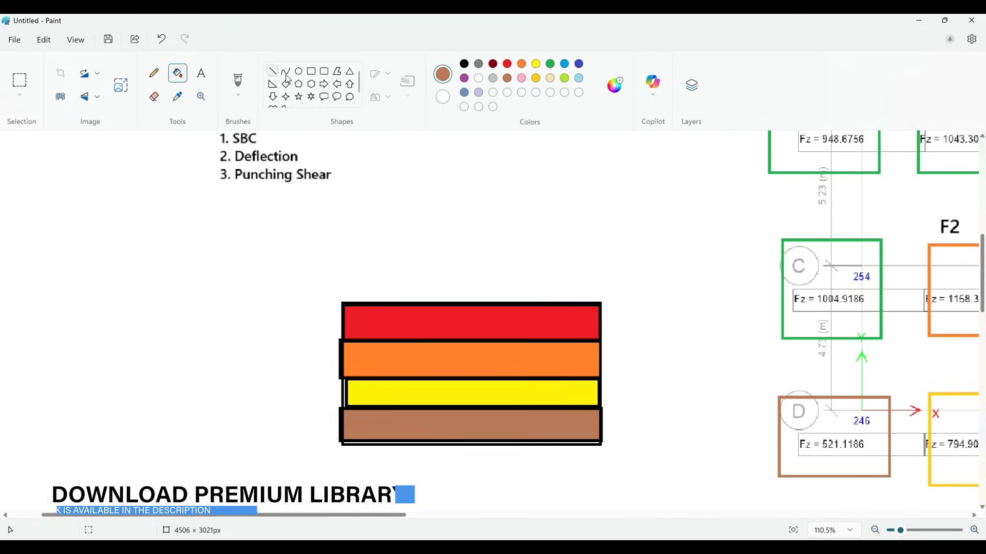
# Draw a narrow black vertical rectangle about 41 × 302 px through the soil layers, extending above the top layer
pyautogui.click(311, 71)
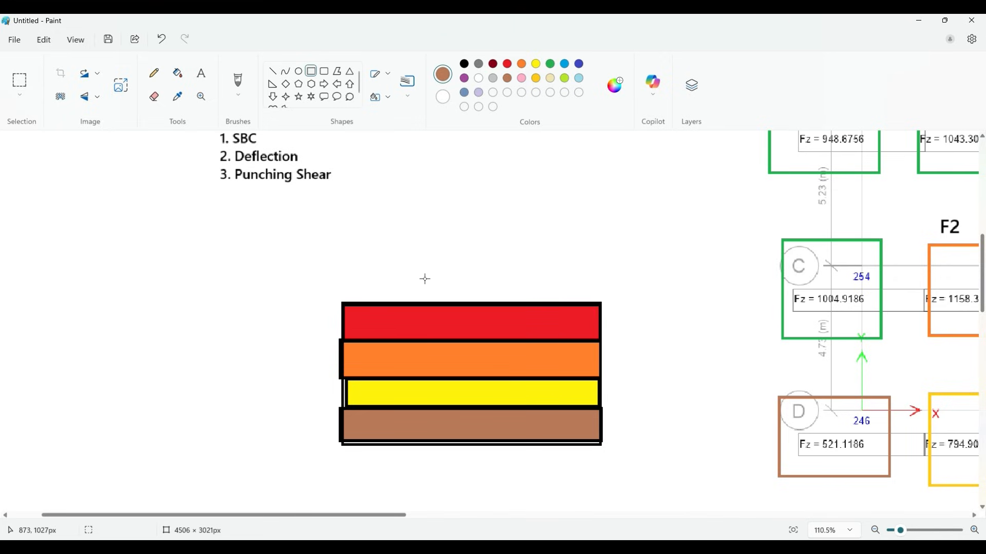
pyautogui.moveTo(425, 279); pyautogui.dragTo(448, 433)
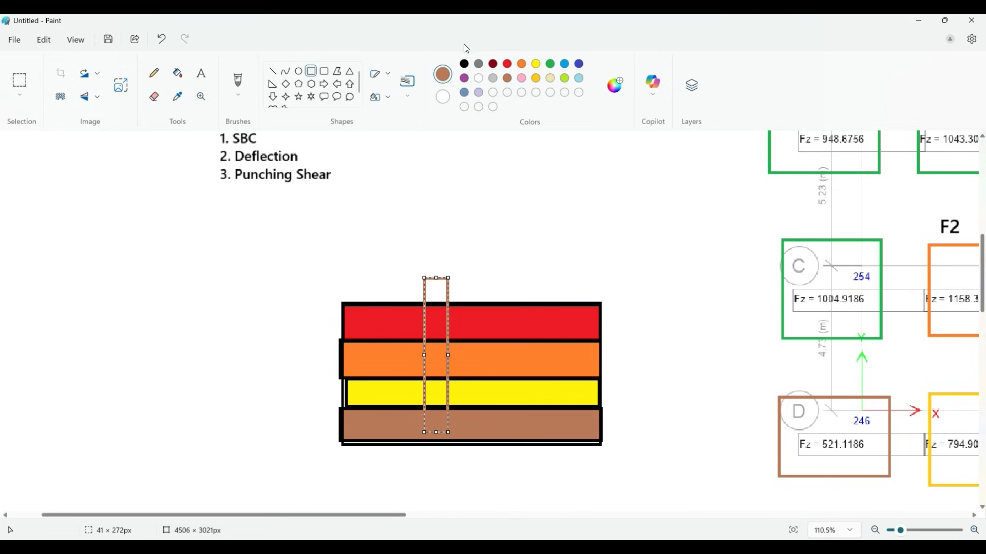
pyautogui.click(464, 63)
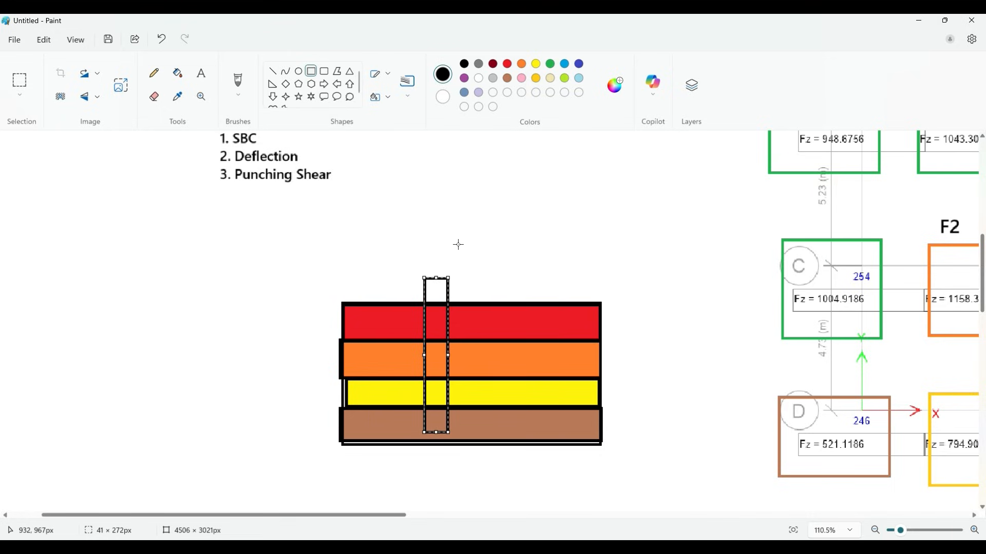
pyautogui.moveTo(437, 276); pyautogui.dragTo(437, 260)
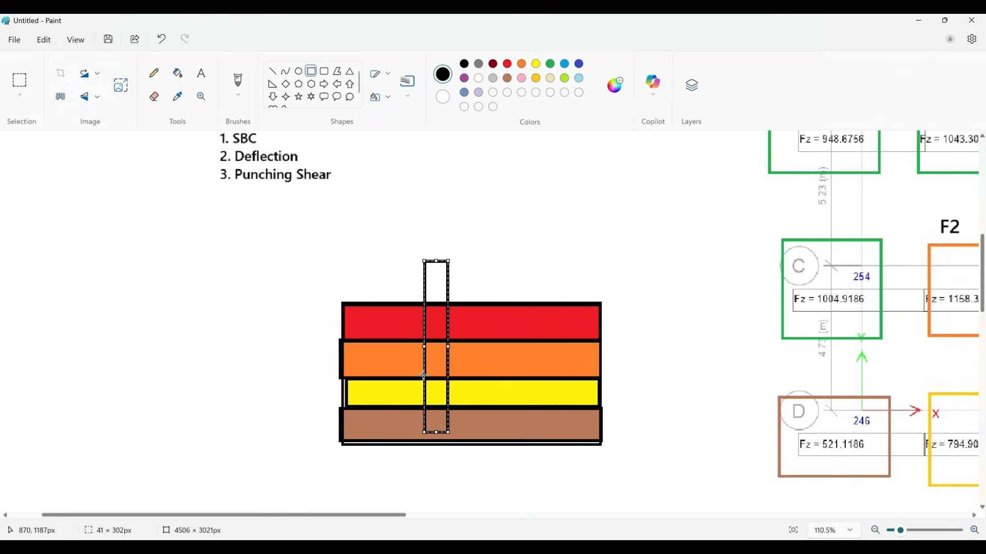
pyautogui.click(483, 268)
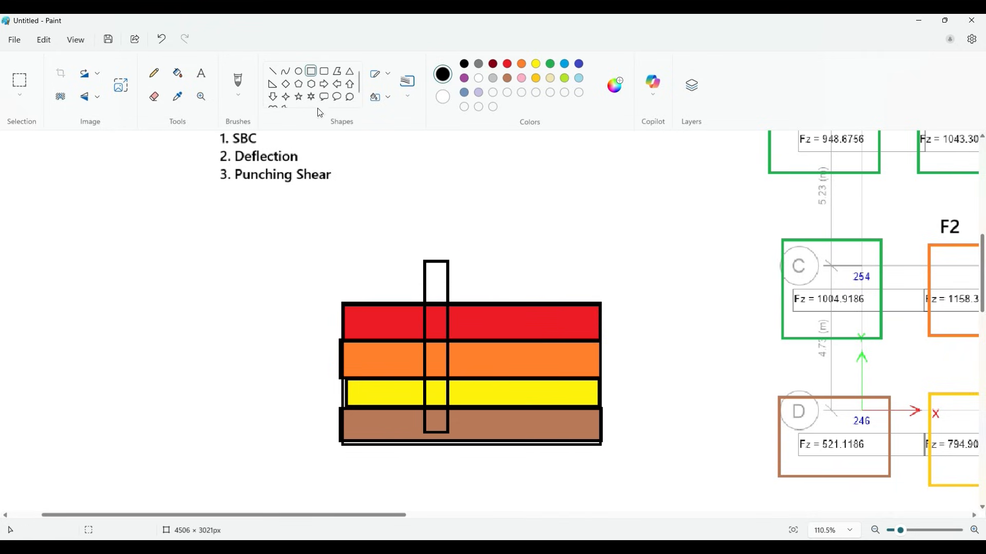
# Add the note "allowable settlement, Geotech engineers" with "SBC" on its own line, above the soil layers beside the vertical rectangle
pyautogui.click(201, 73)
pyautogui.click(465, 248)
pyautogui.moveTo(539, 283); pyautogui.dragTo(578, 283)
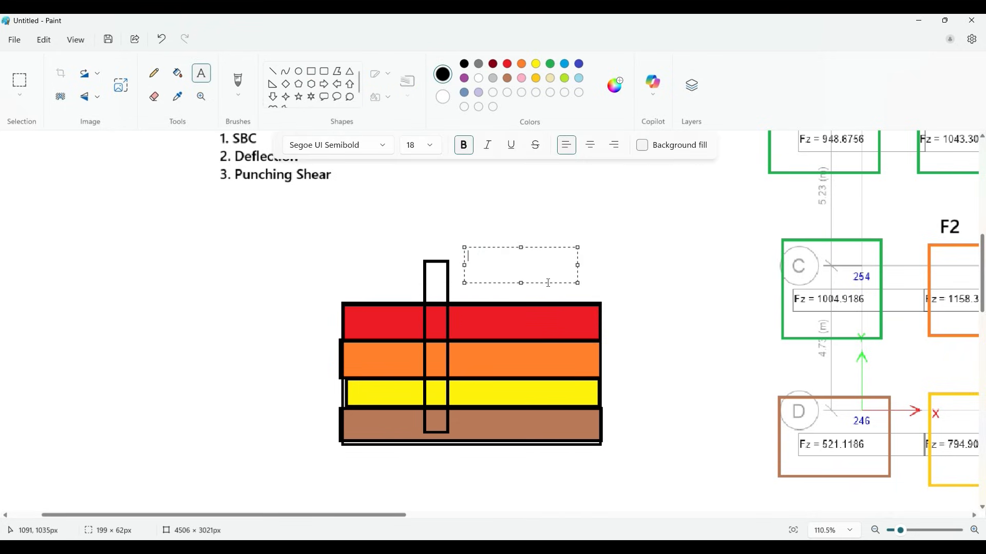
pyautogui.write('allowable settlement')
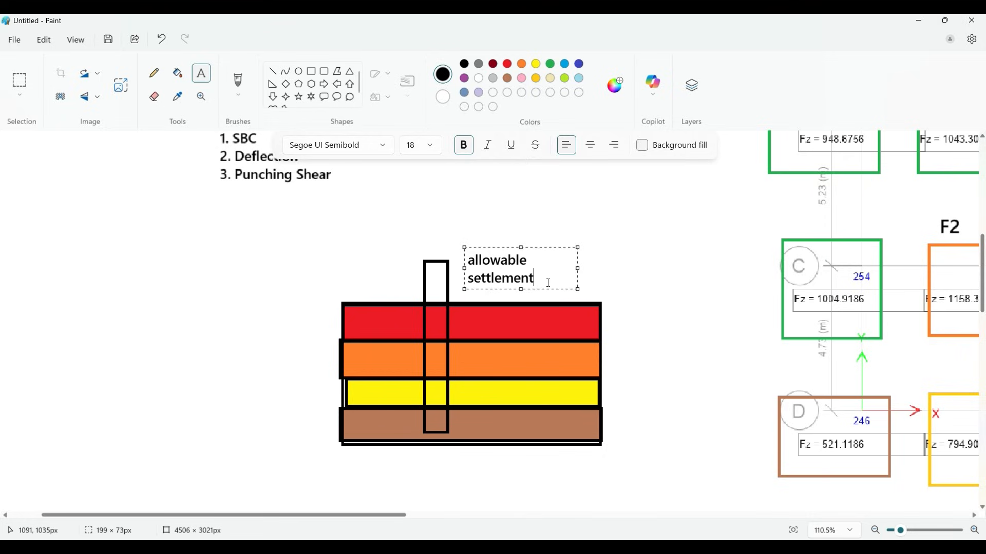
pyautogui.write(', geotec')
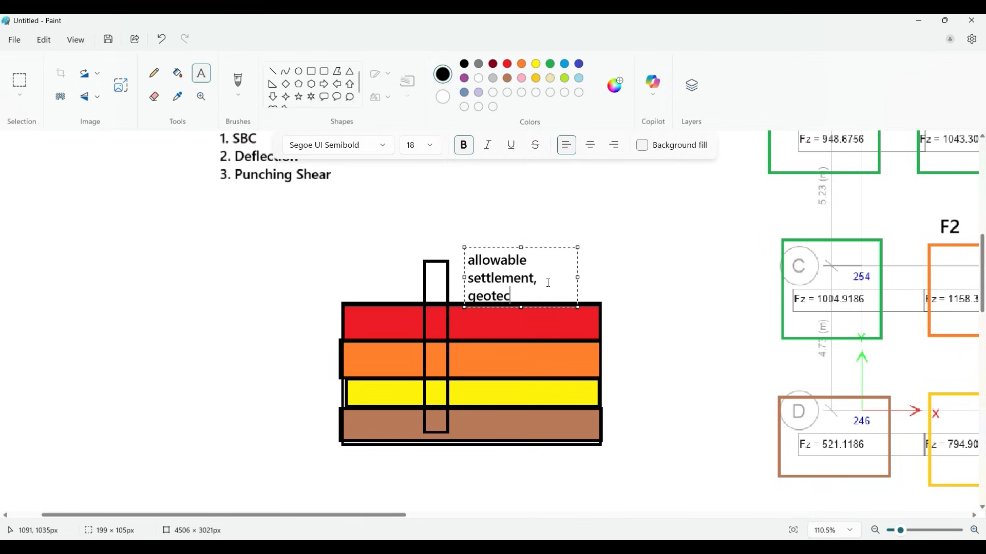
pyautogui.write('h gen')
pyautogui.press('BackSpace')
pyautogui.press('BackSpace')
pyautogui.press('BackSpace')
pyautogui.write('en')
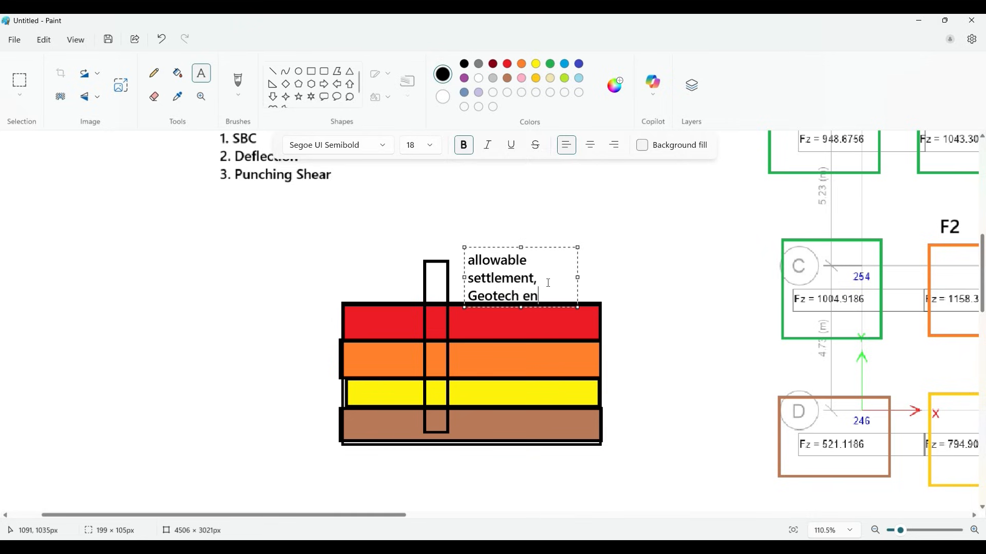
pyautogui.write('gineers')
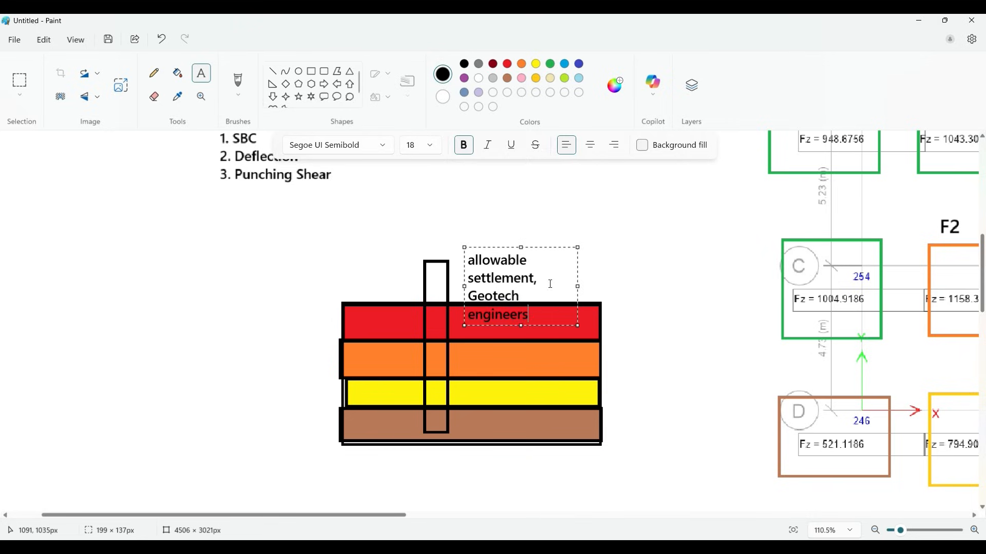
pyautogui.moveTo(577, 287); pyautogui.dragTo(680, 286)
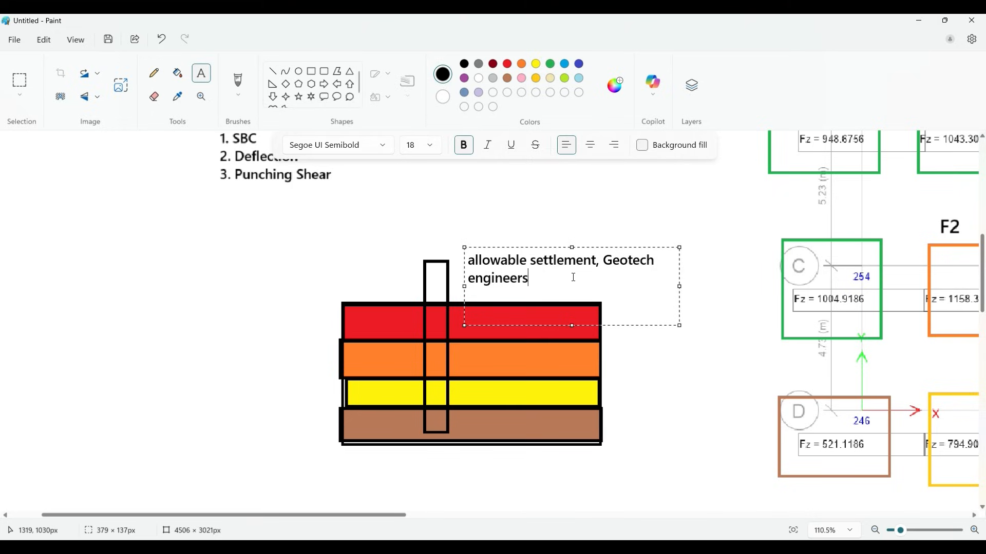
pyautogui.write('SBC')
pyautogui.click(525, 212)
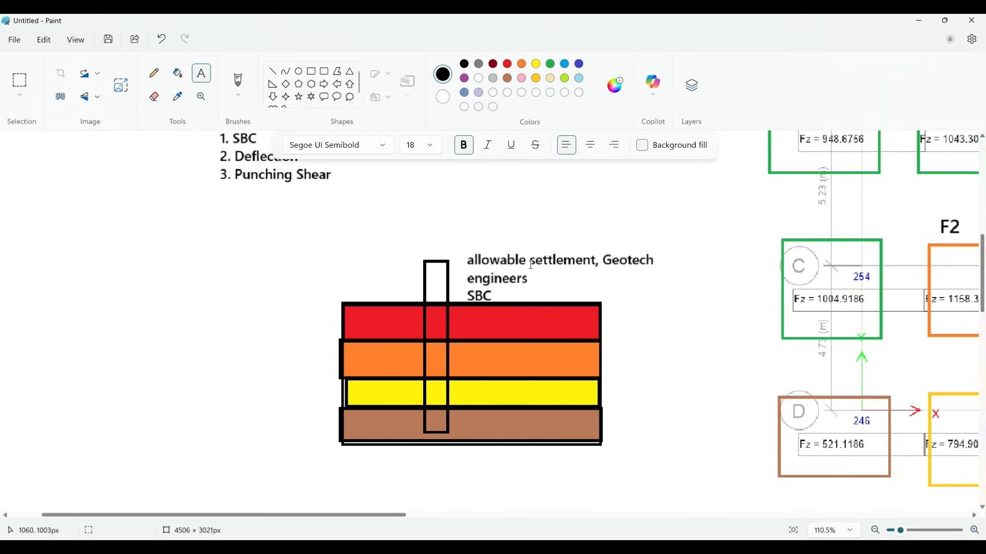
# Switch to Excel to review the allowable settlement input in cell S11, and return to the list of checks in Paint
pyautogui.click(420, 545)
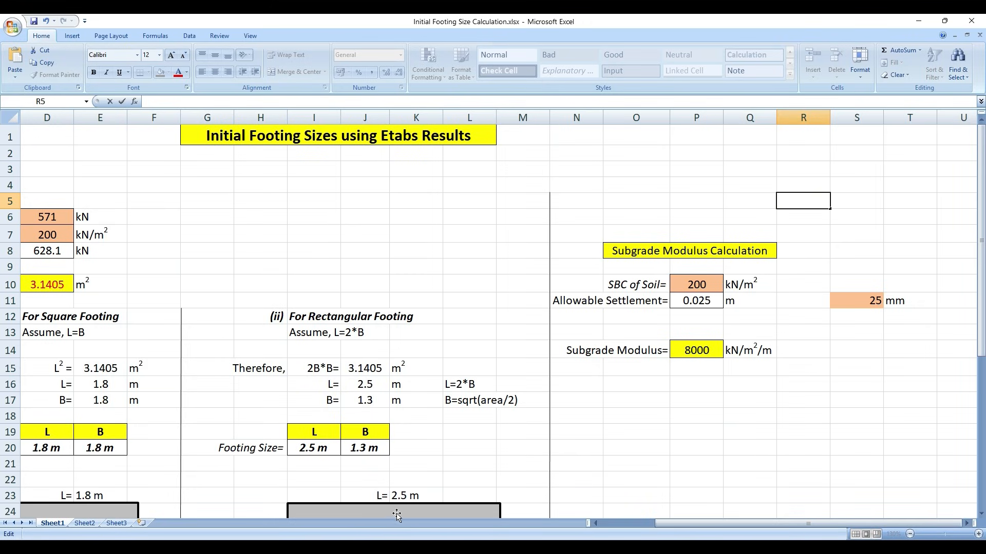
pyautogui.click(860, 301)
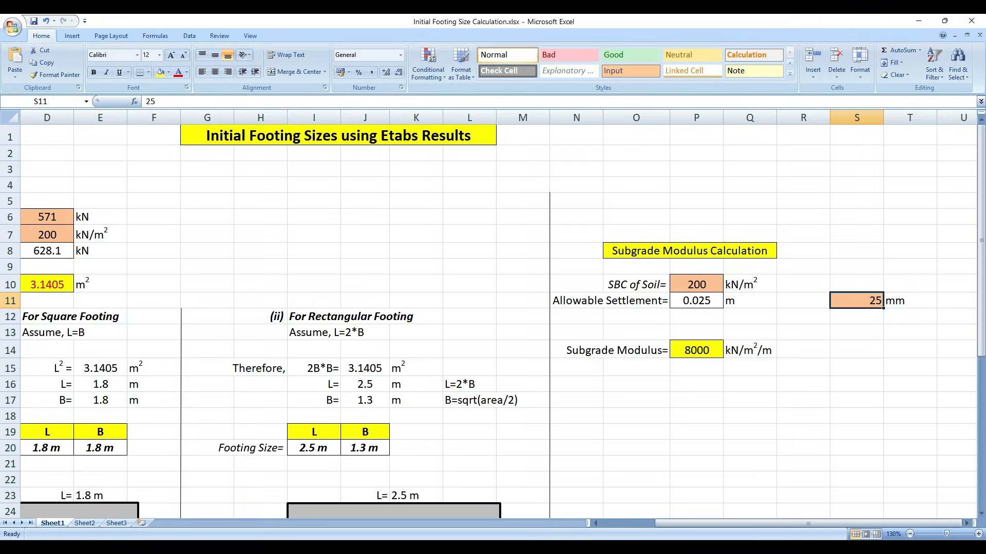
pyautogui.hotkey('alt', 'Tab')
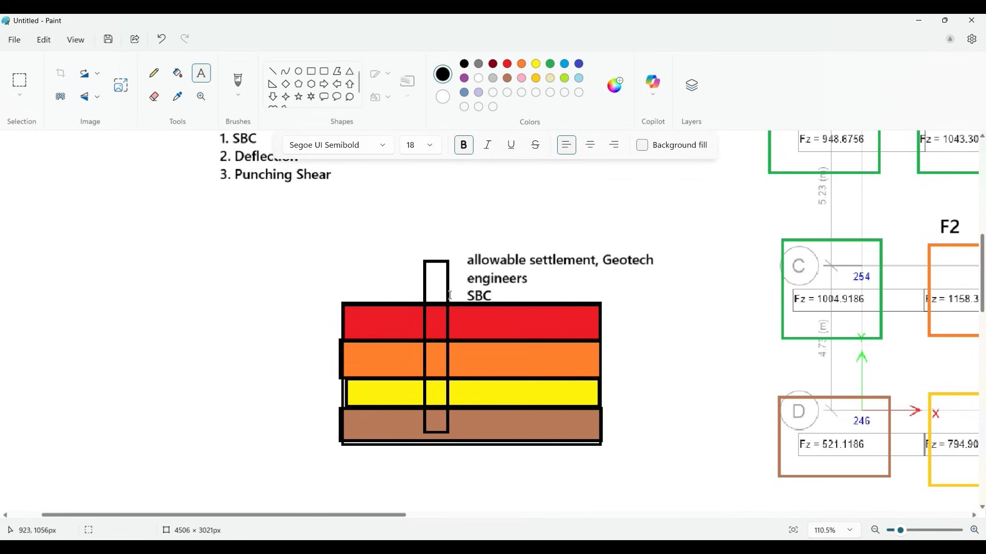
pyautogui.scroll(1, 438, 335)
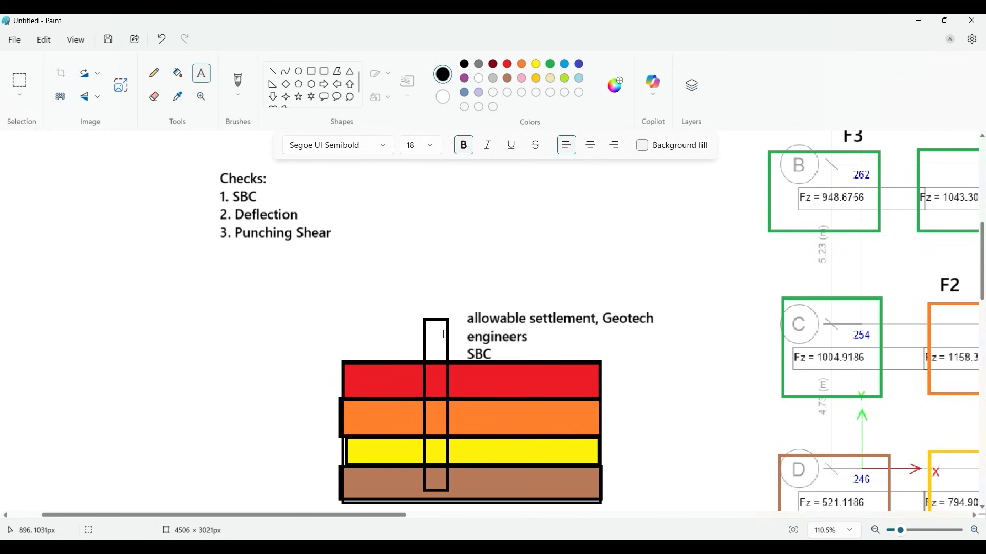
# Switch to SAFE to inspect the DL+LL soil pressure at footing C2, and review the soil pressure display settings without changing them
pyautogui.hotkey('alt', 'Tab')
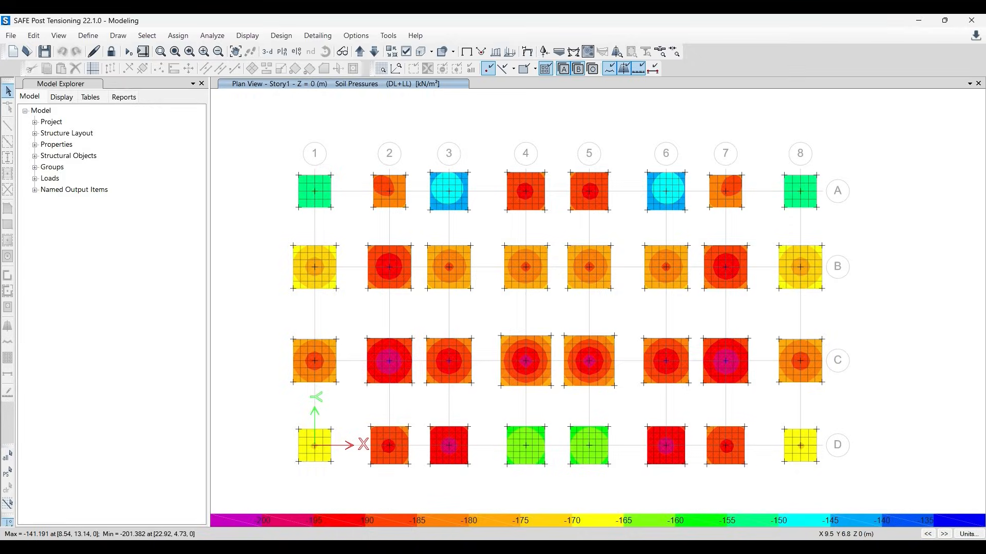
pyautogui.moveTo(391, 365)
pyautogui.click(411, 450)
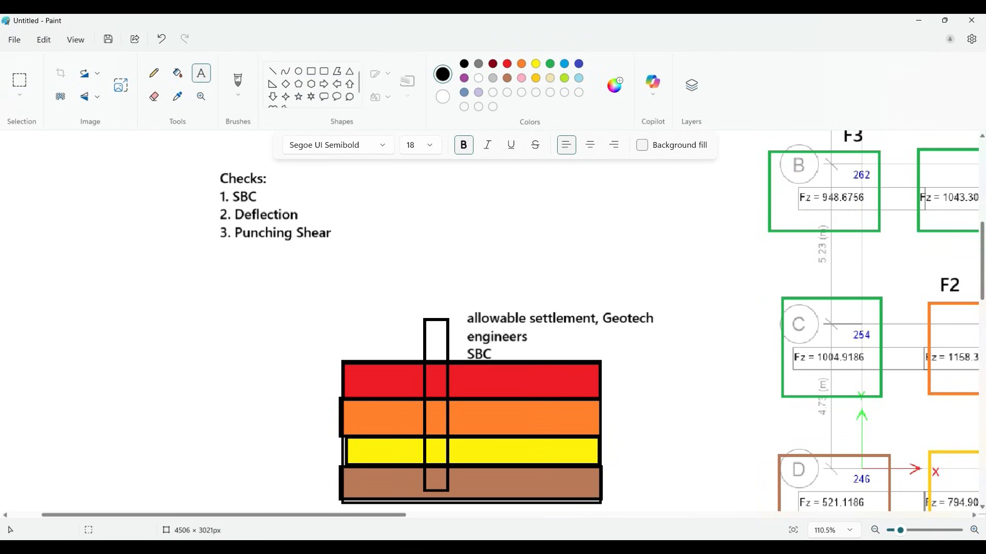
pyautogui.click(382, 546)
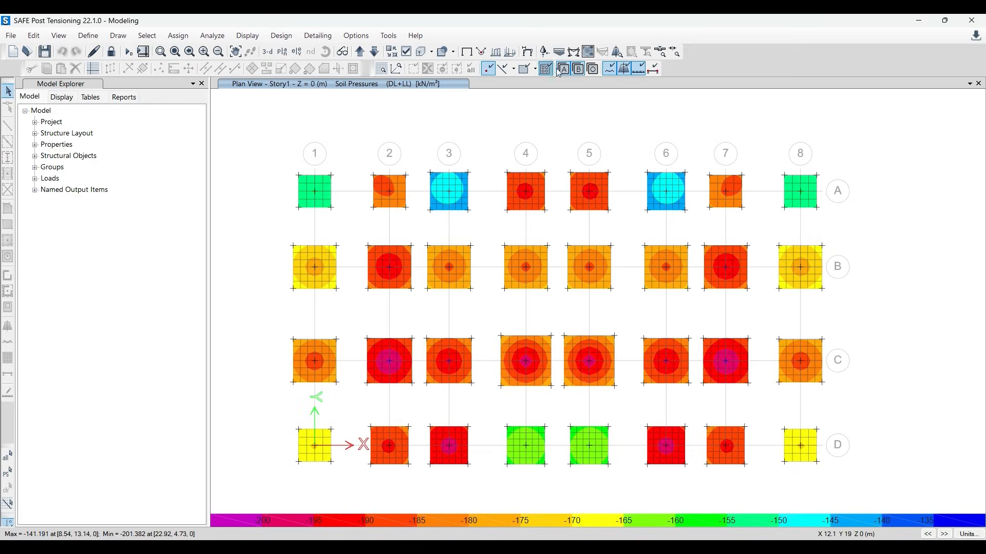
pyautogui.click(562, 69)
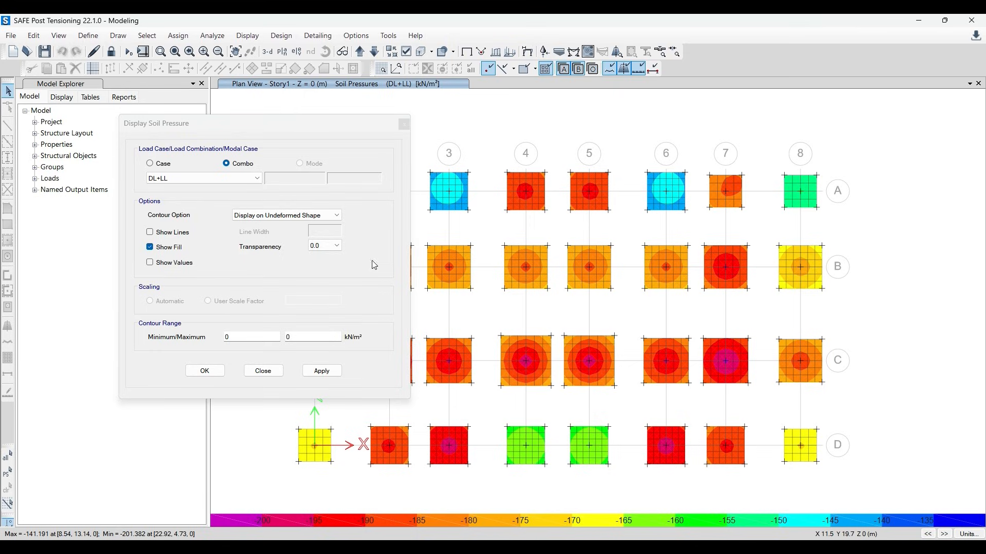
pyautogui.click(403, 125)
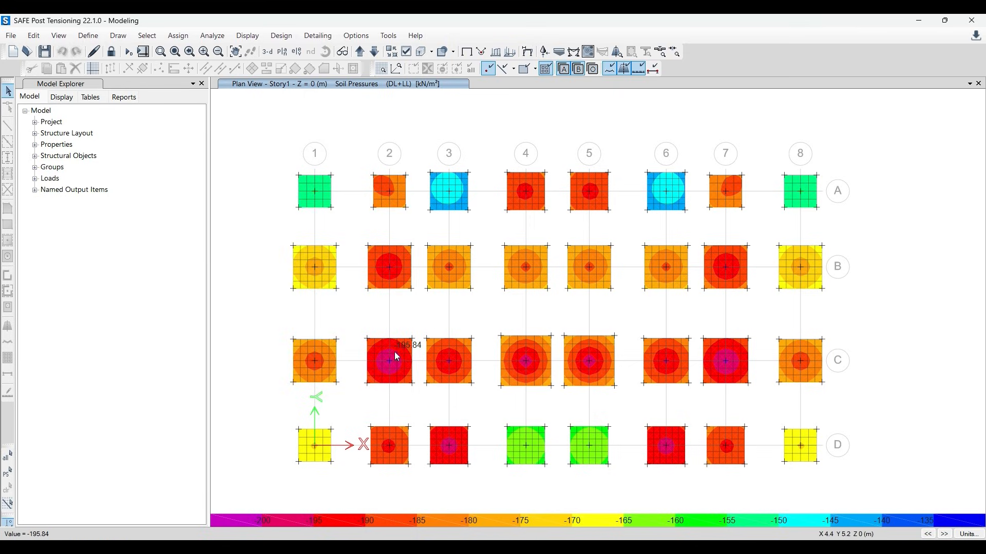
# Read the DL+LL soil pressures under the footings at grid intersections A1, A8, B1 and C4
pyautogui.moveTo(314, 189)
pyautogui.moveTo(810, 189)
pyautogui.moveTo(319, 251)
pyautogui.moveTo(531, 362)
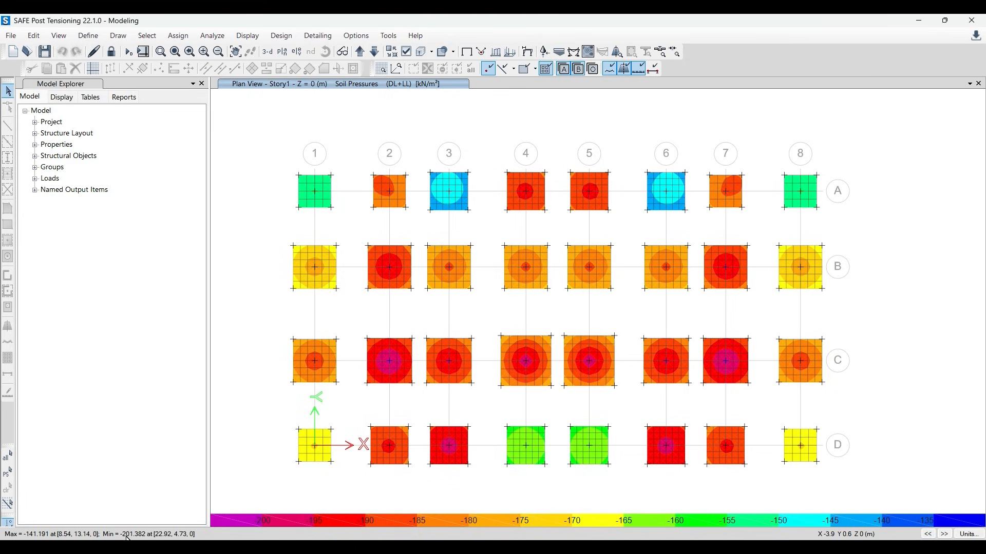
# Read the DL+LL soil pressures under the footings at grid intersections C7, C2, D6, B1, C1 and D1
pyautogui.moveTo(727, 370)
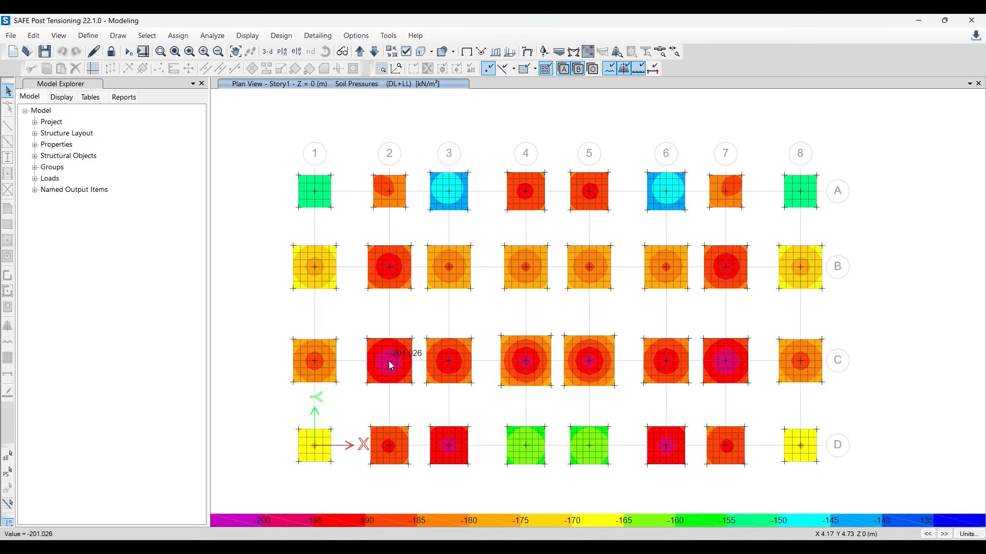
pyautogui.moveTo(664, 447)
pyautogui.moveTo(317, 273)
pyautogui.moveTo(318, 363)
pyautogui.moveTo(314, 445)
# Inspect the DL+LL soil pressures along the row D footings from D2 to D8 and under footing C7
pyautogui.scroll(5, 314, 445)
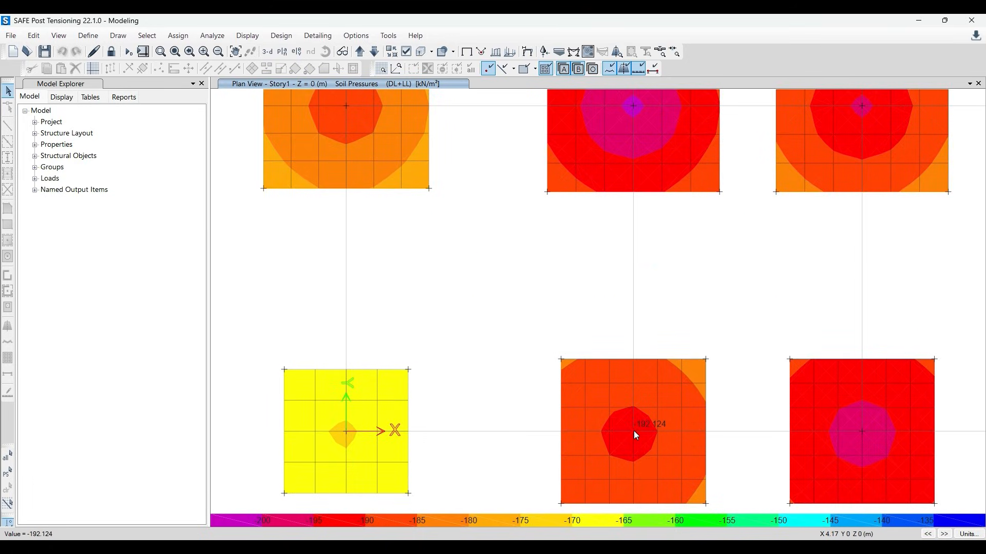
pyautogui.scroll(-3, 554, 390)
pyautogui.moveTo(716, 419)
pyautogui.scroll(2, 719, 417)
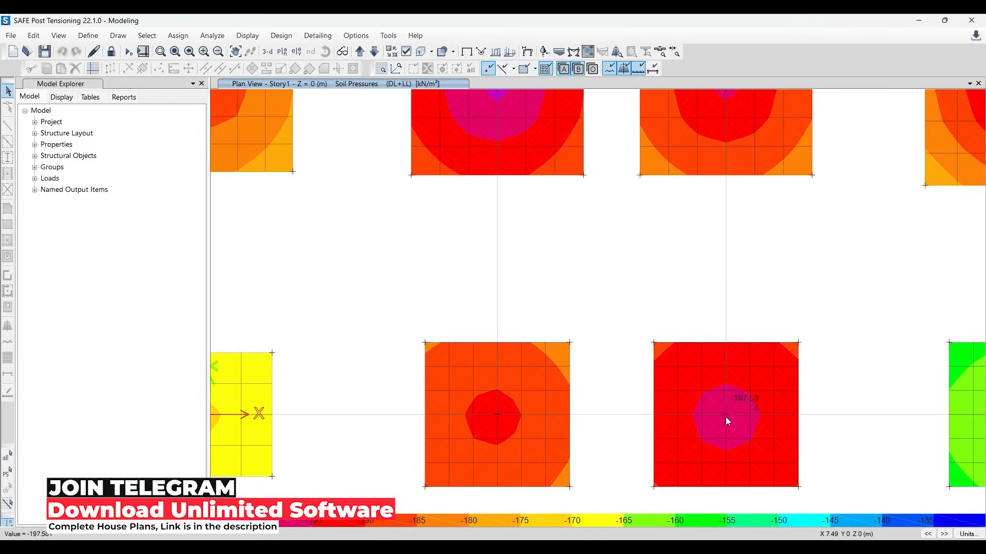
pyautogui.scroll(-2, 524, 394)
pyautogui.scroll(-2, 524, 395)
pyautogui.scroll(5, 642, 378)
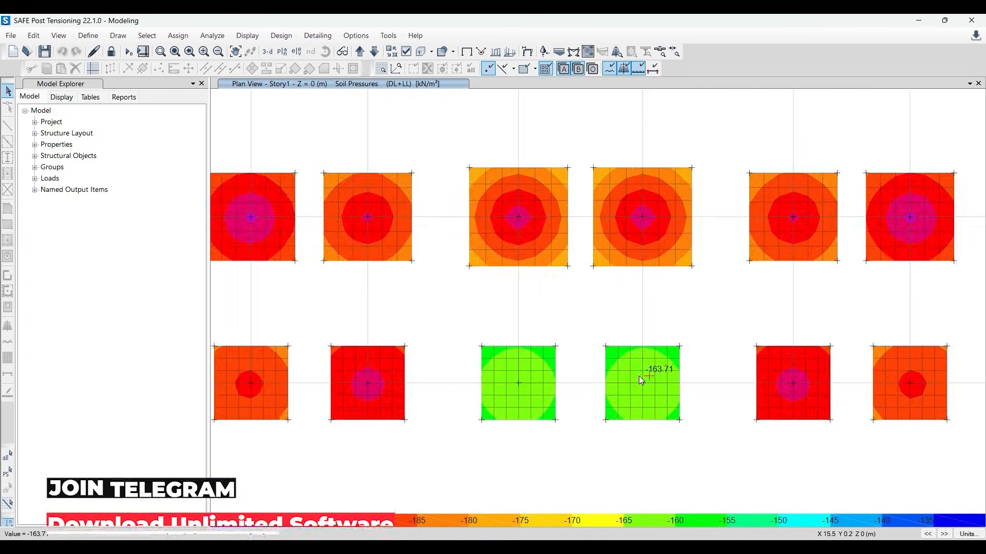
pyautogui.moveTo(417, 386)
pyautogui.scroll(-3, 414, 382)
pyautogui.moveTo(646, 380)
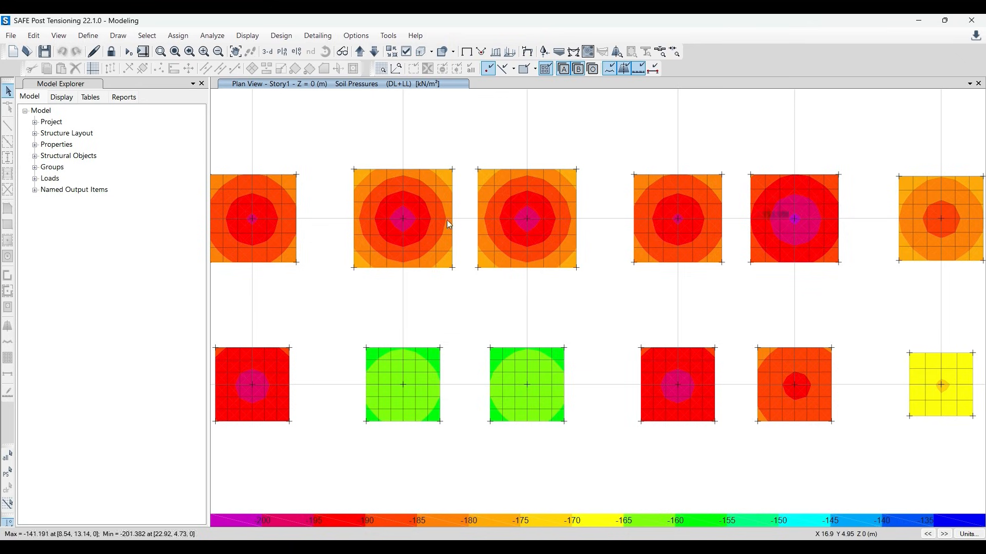
pyautogui.scroll(-3, 633, 331)
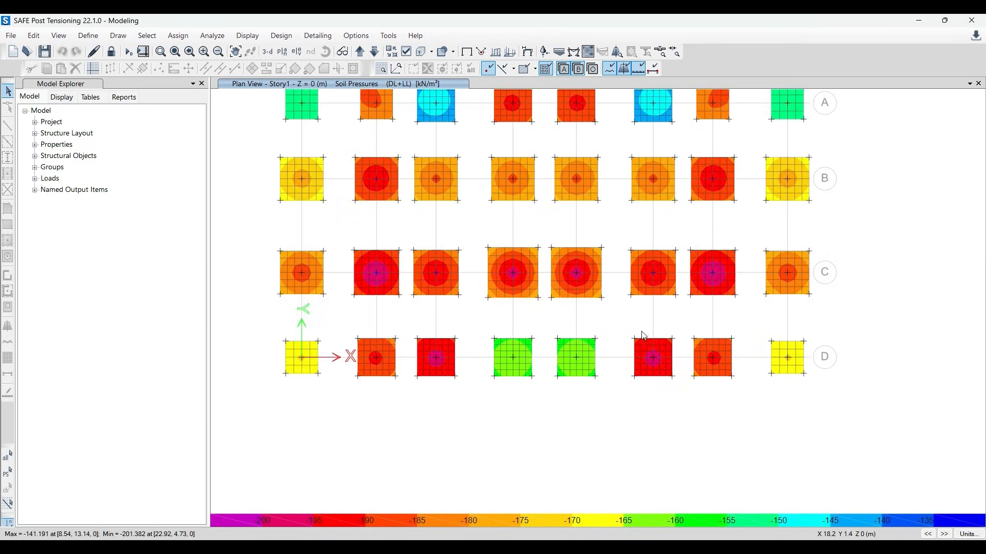
pyautogui.moveTo(788, 358)
pyautogui.moveTo(765, 315); pyautogui.dragTo(766, 387, button='middle')
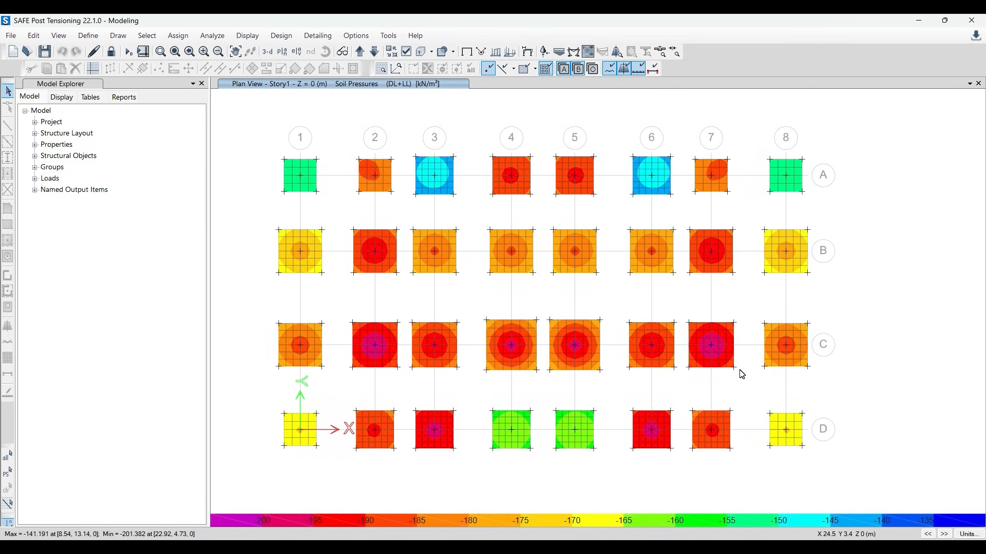
# Review the deformed shape and soil pressure display settings for the DL+LL combination without changing them
pyautogui.click(529, 68)
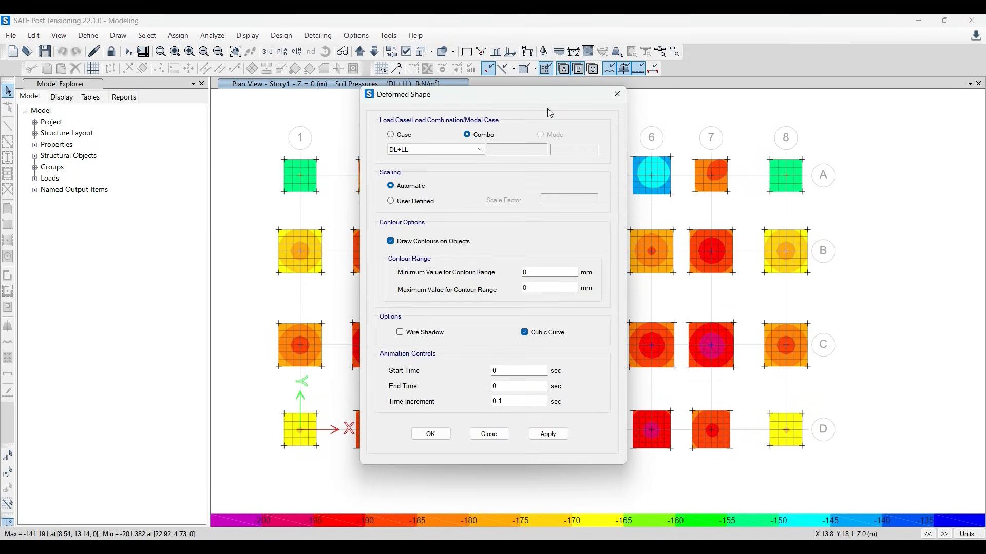
pyautogui.click(616, 94)
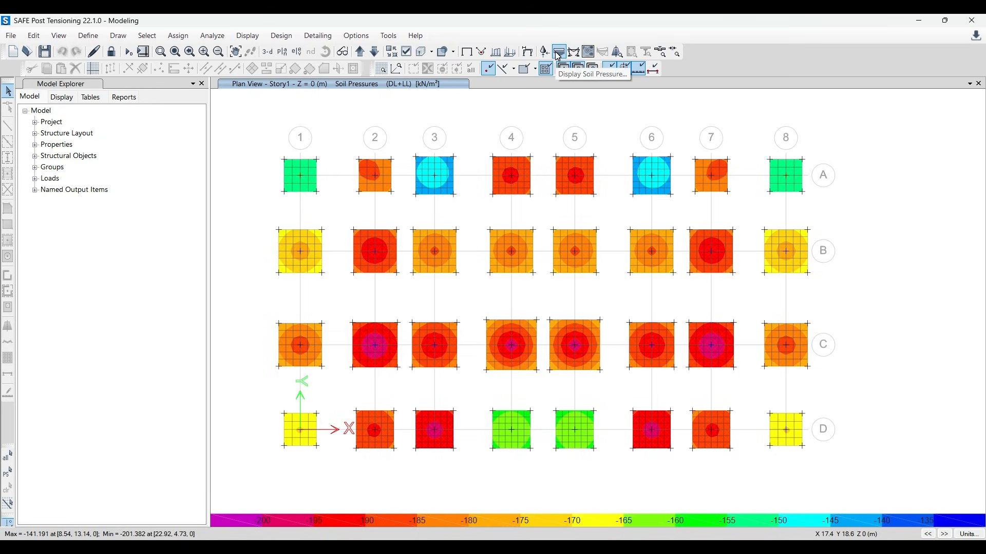
pyautogui.click(559, 52)
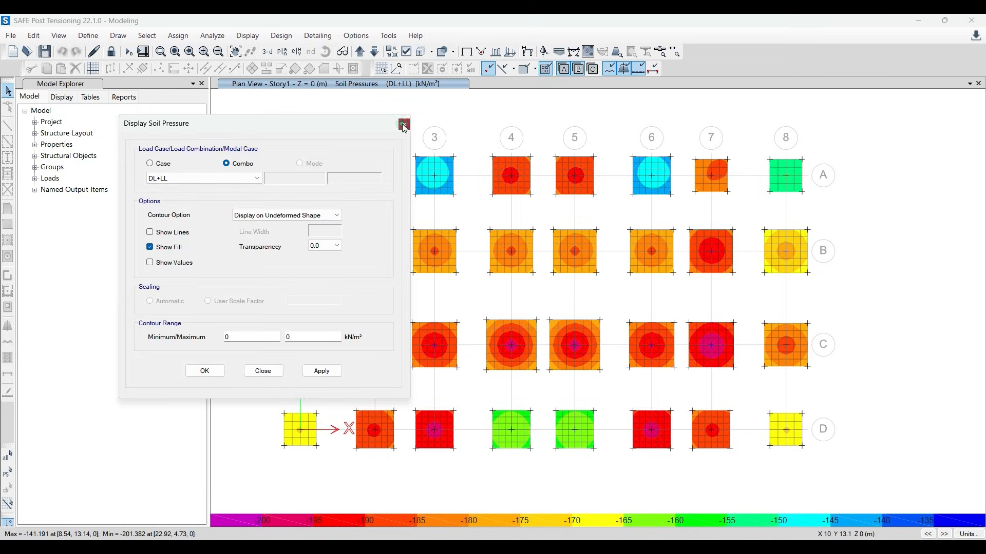
pyautogui.click(403, 126)
# Switch to Paint and add the text "Soil pressure<SBC" beside the first entry of the checks list
pyautogui.click(308, 490)
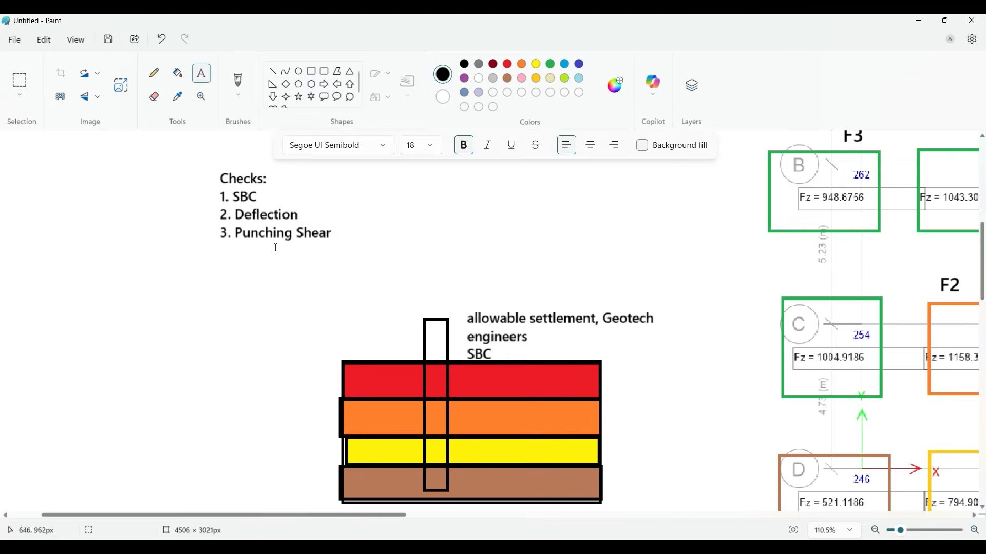
pyautogui.scroll(1, 249, 189)
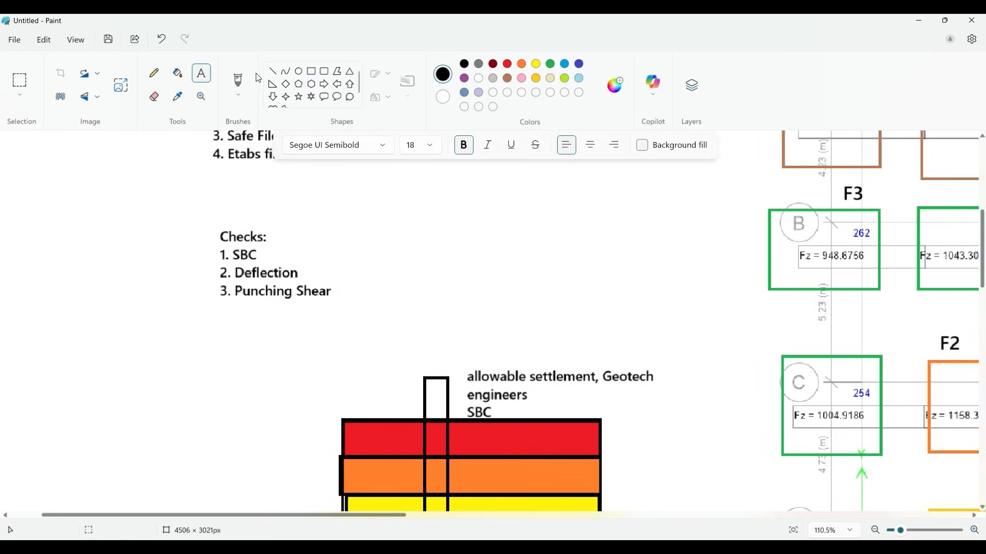
pyautogui.click(201, 75)
pyautogui.moveTo(326, 243); pyautogui.dragTo(440, 274)
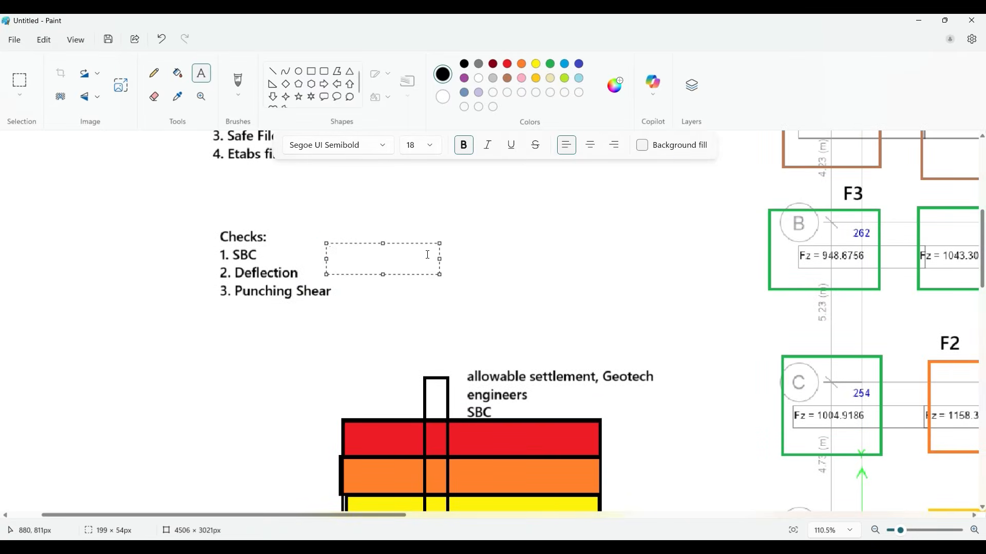
pyautogui.write('Soil pressure')
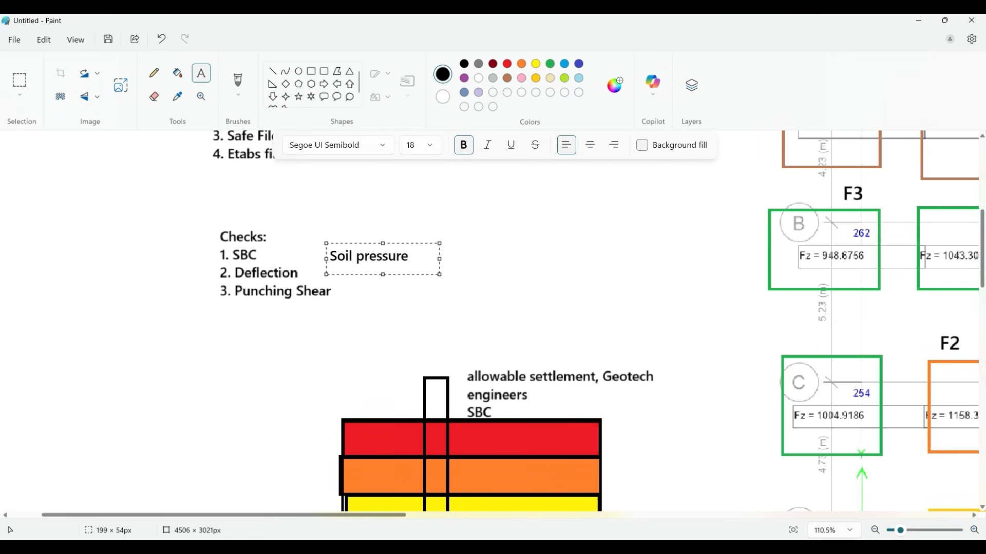
pyautogui.hotkey('alt', 'Tab')
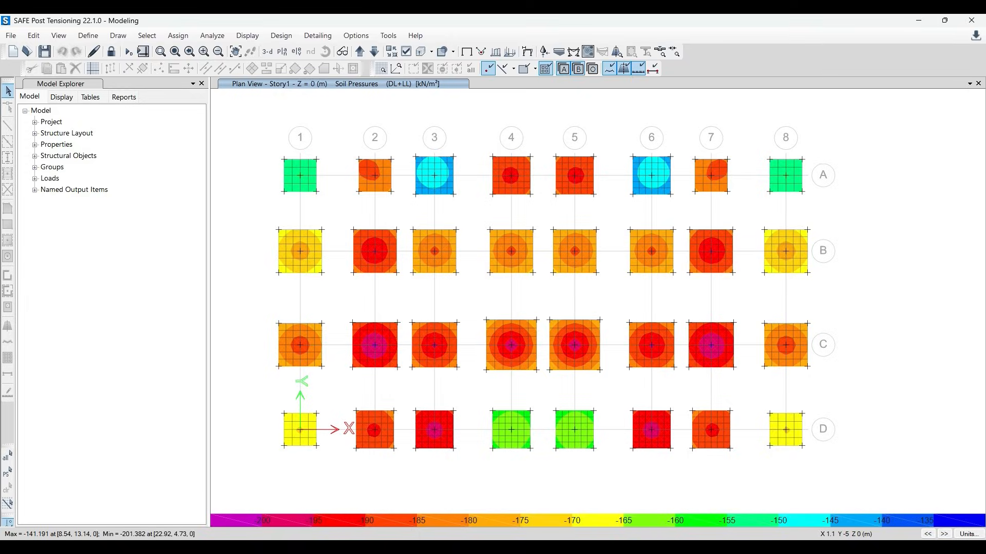
pyautogui.click(358, 547)
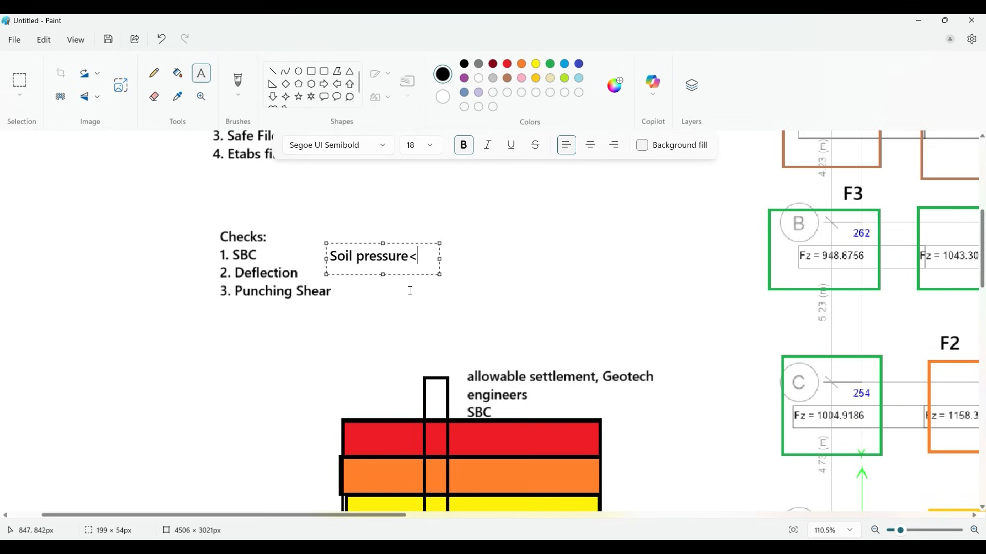
pyautogui.write('BC')
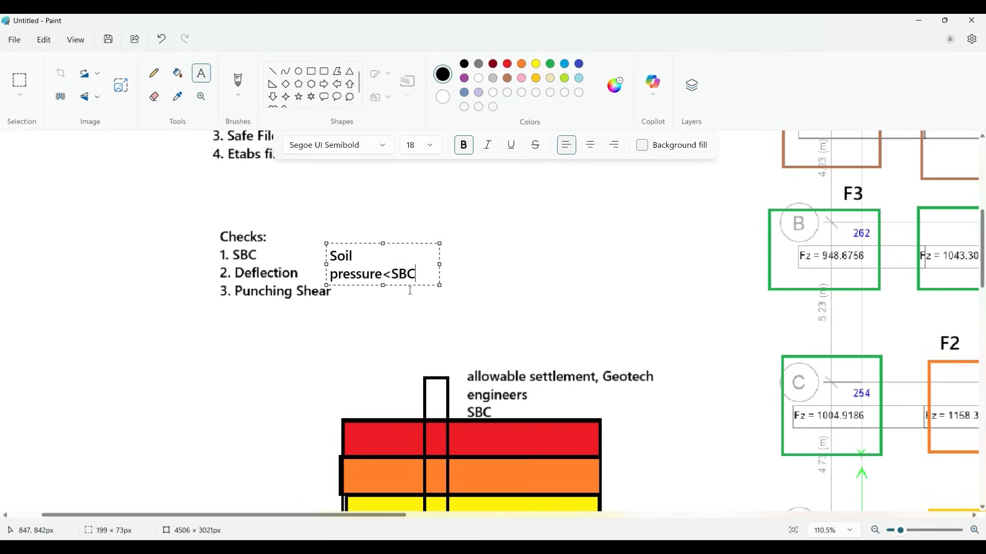
# Widen the soil pressure note to fit one line, place it directly after "1. SBC", and prefix it with a colon
pyautogui.moveTo(439, 264); pyautogui.dragTo(478, 264)
pyautogui.moveTo(430, 245); pyautogui.dragTo(368, 241)
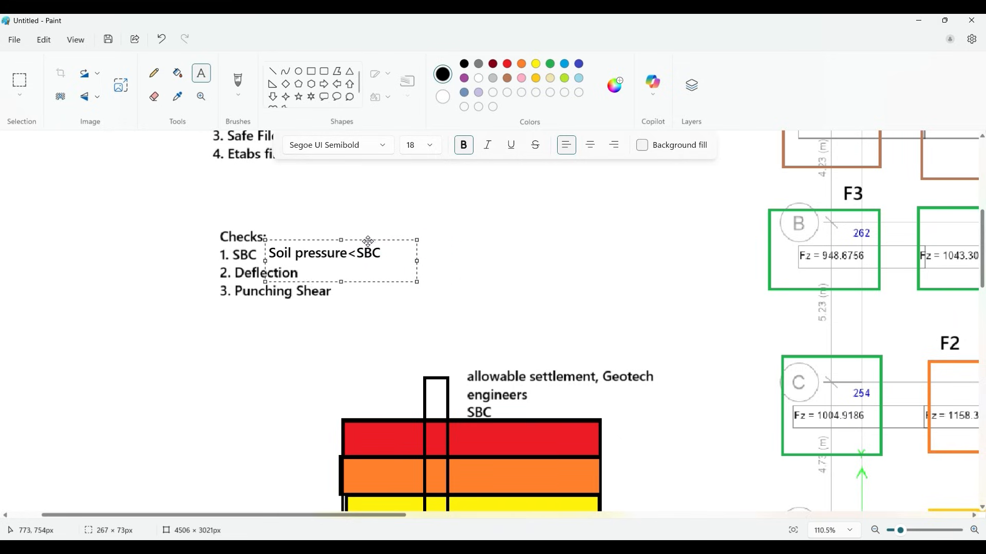
pyautogui.click(269, 253)
pyautogui.write(':')
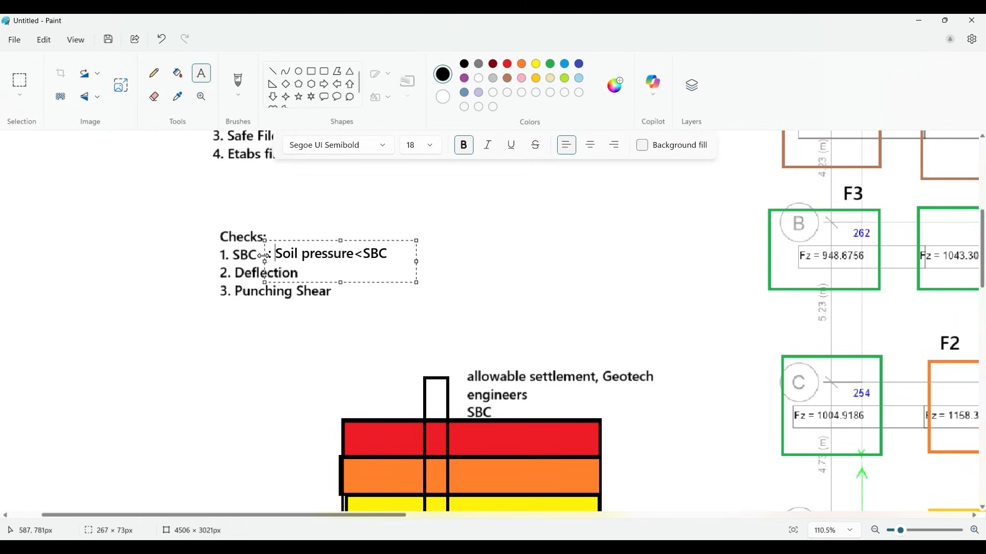
pyautogui.click(485, 253)
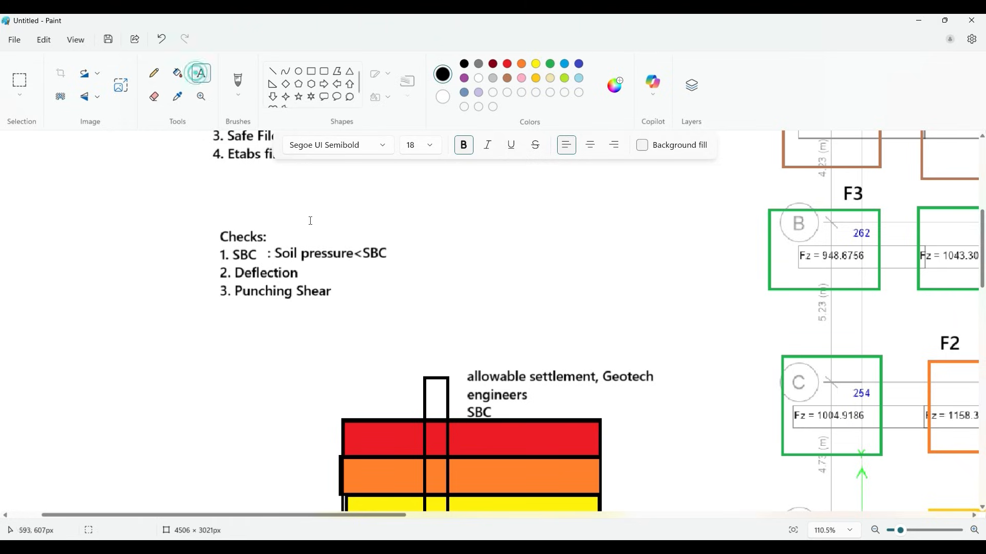
# Add the one-line text "Value< Allowable Settlement" after "2. Deflection" in the checks list
pyautogui.click(313, 270)
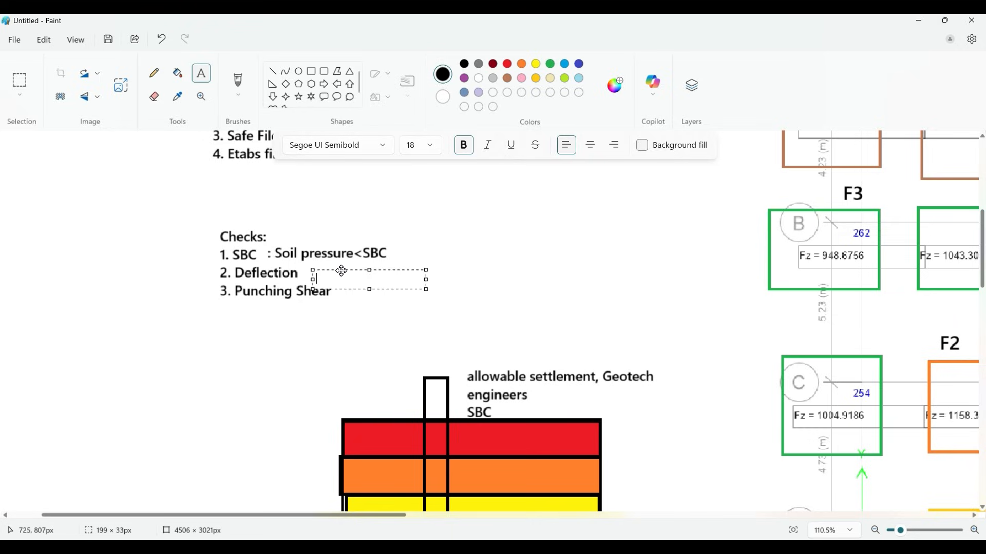
pyautogui.moveTo(341, 271); pyautogui.dragTo(330, 265)
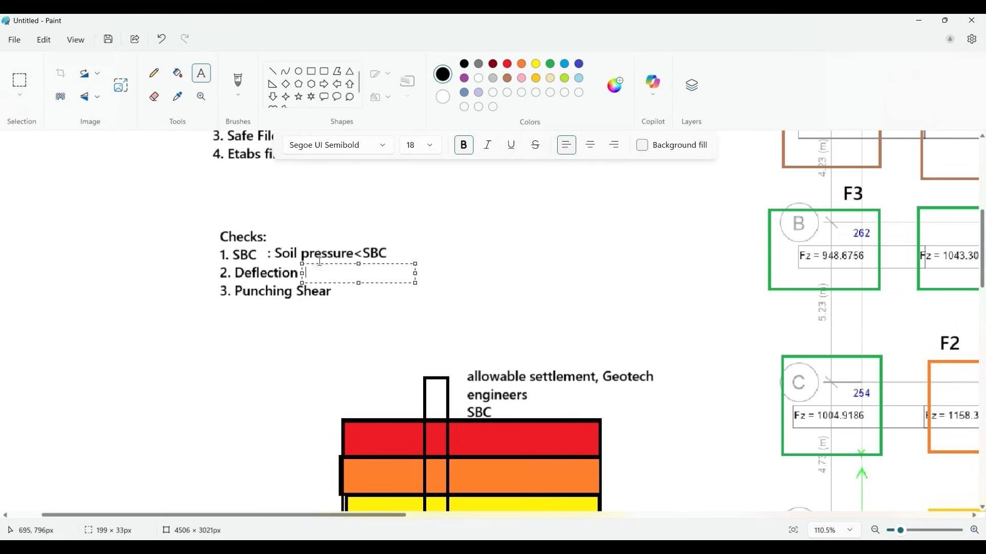
pyautogui.write('Value')
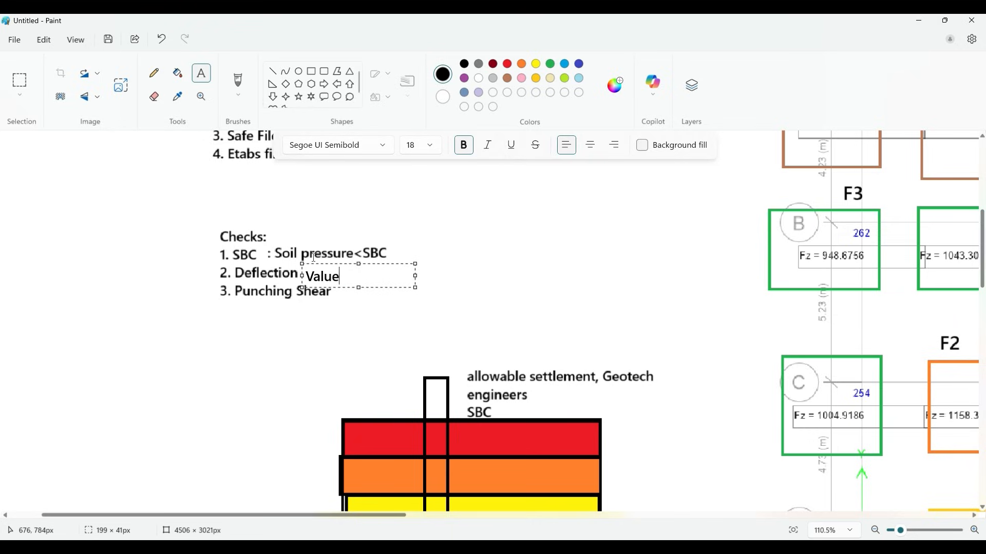
pyautogui.write('< Allowable Settlement')
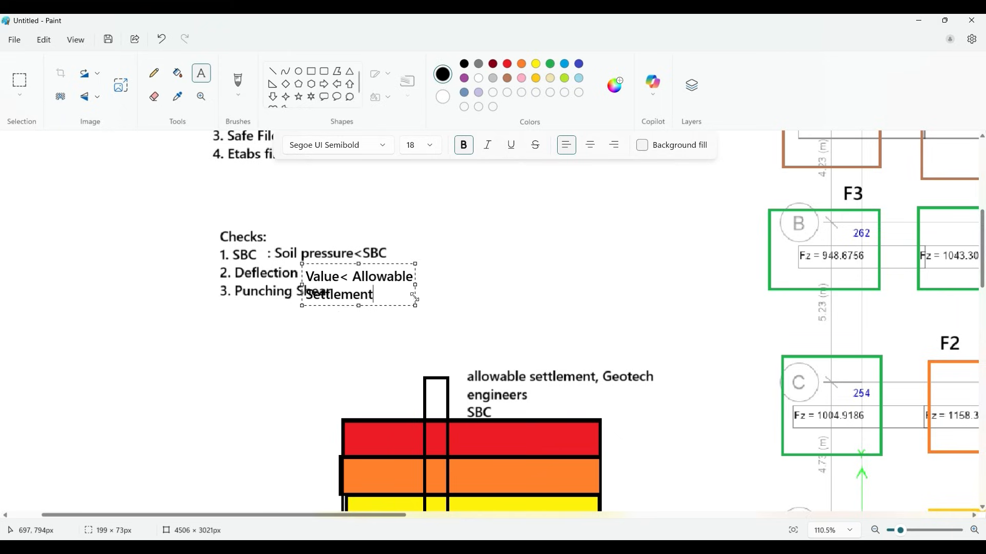
pyautogui.moveTo(416, 285); pyautogui.dragTo(494, 266)
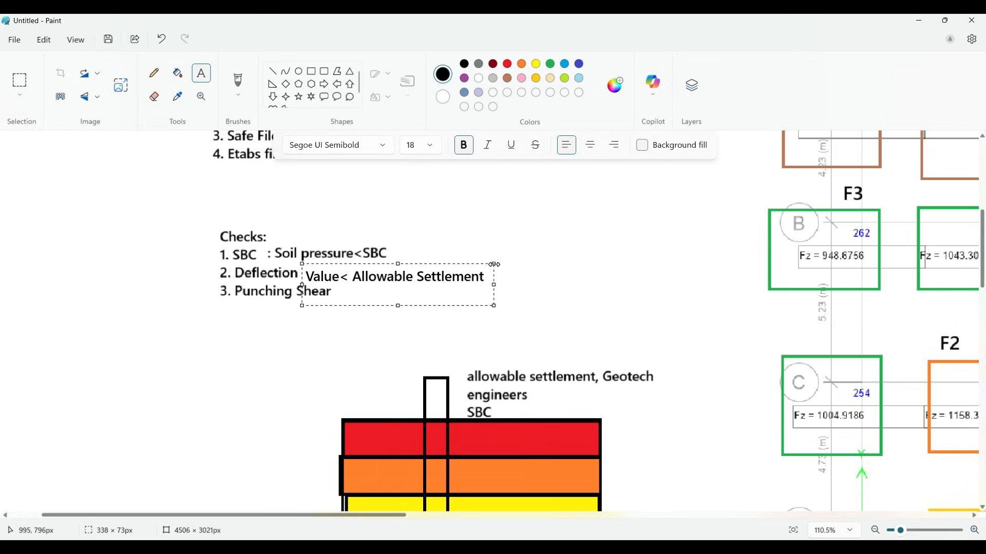
pyautogui.click(424, 263)
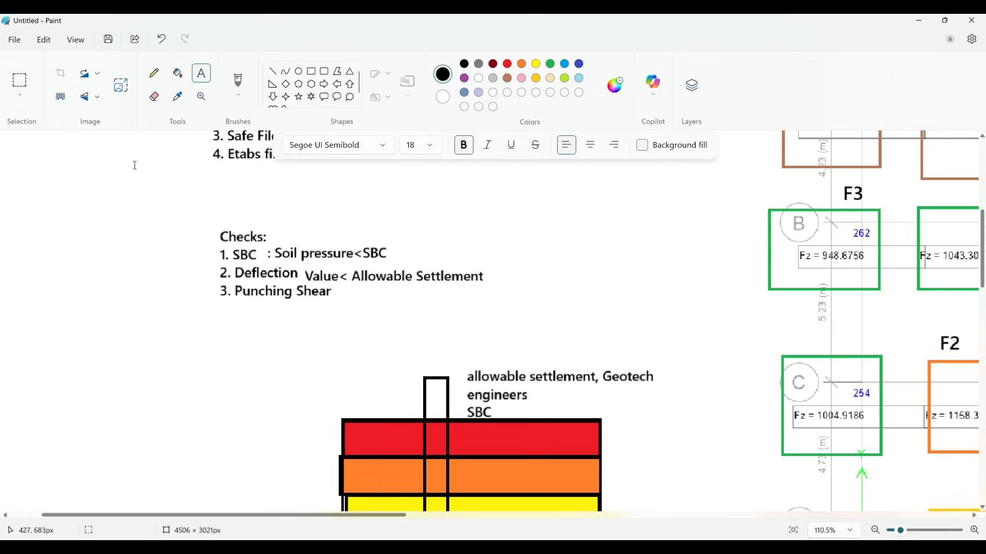
# Select the "Value< Allowable Settlement" text and nudge it up and left to align with the "2. Deflection" line
pyautogui.click(20, 81)
pyautogui.moveTo(303, 267); pyautogui.dragTo(507, 286)
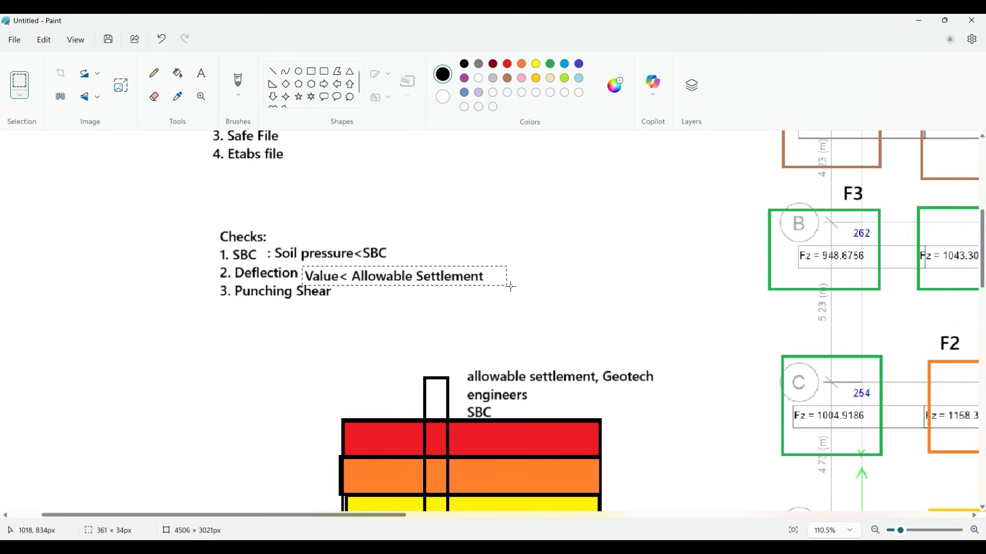
pyautogui.press('Up')
pyautogui.press('Up')
pyautogui.press('Up')
pyautogui.press('Up')
pyautogui.press('Left')
pyautogui.press('Left')
pyautogui.press('Up')
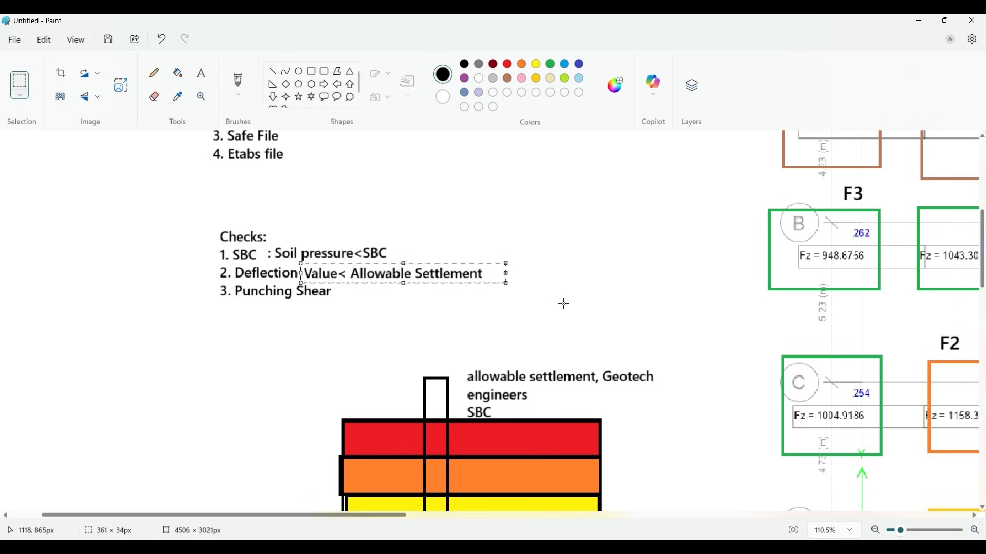
pyautogui.press('Left')
pyautogui.press('Left')
pyautogui.press('Left')
pyautogui.press('Left')
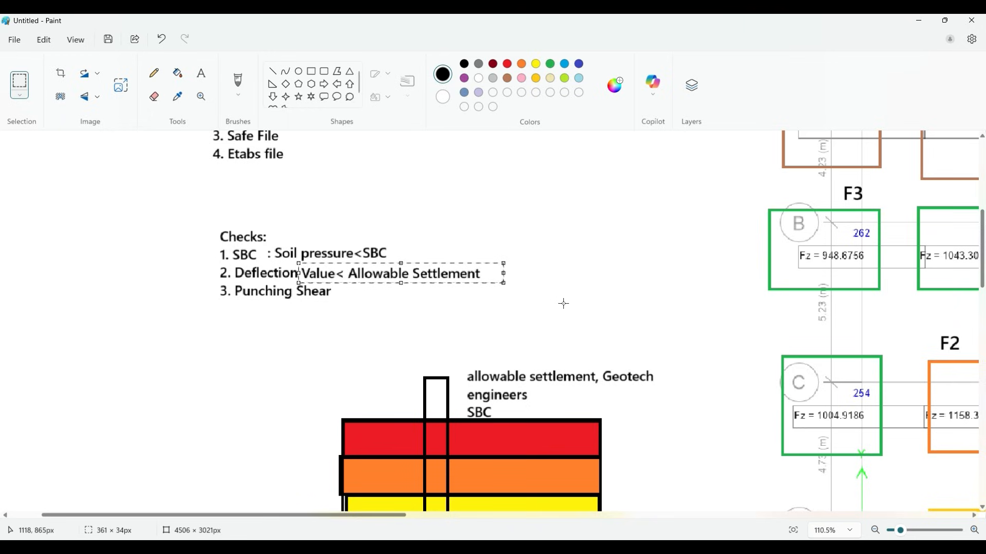
pyautogui.press('Left')
pyautogui.press('Left')
pyautogui.click(563, 257)
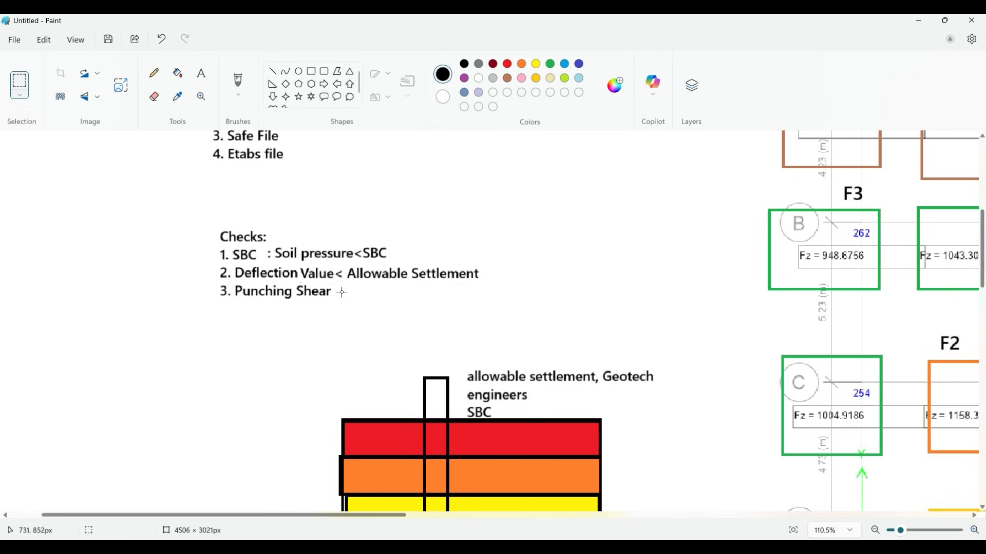
# Add the text "<1" directly after "3. Punching Shear" and align it with that line
pyautogui.moveTo(331, 285); pyautogui.dragTo(418, 311)
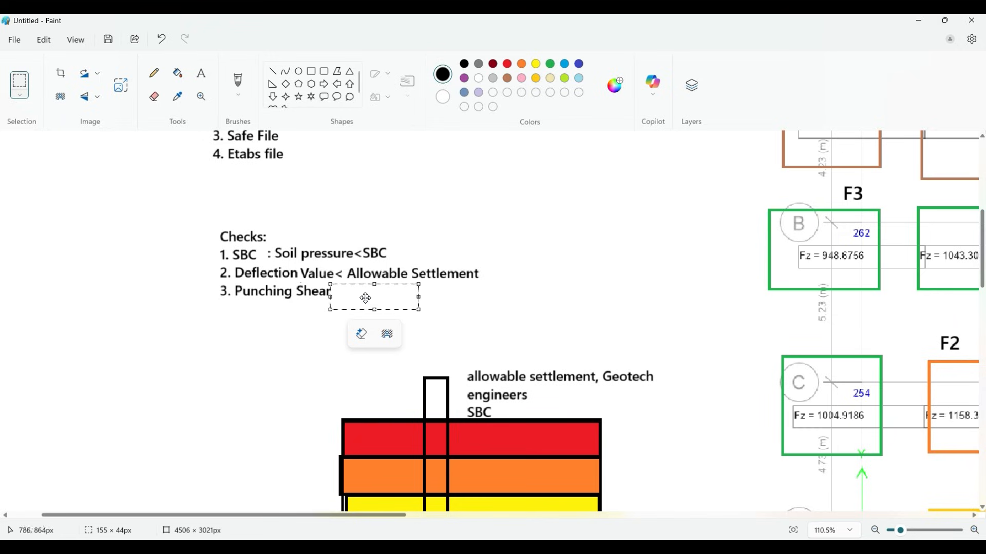
pyautogui.press('Delete')
pyautogui.click(201, 73)
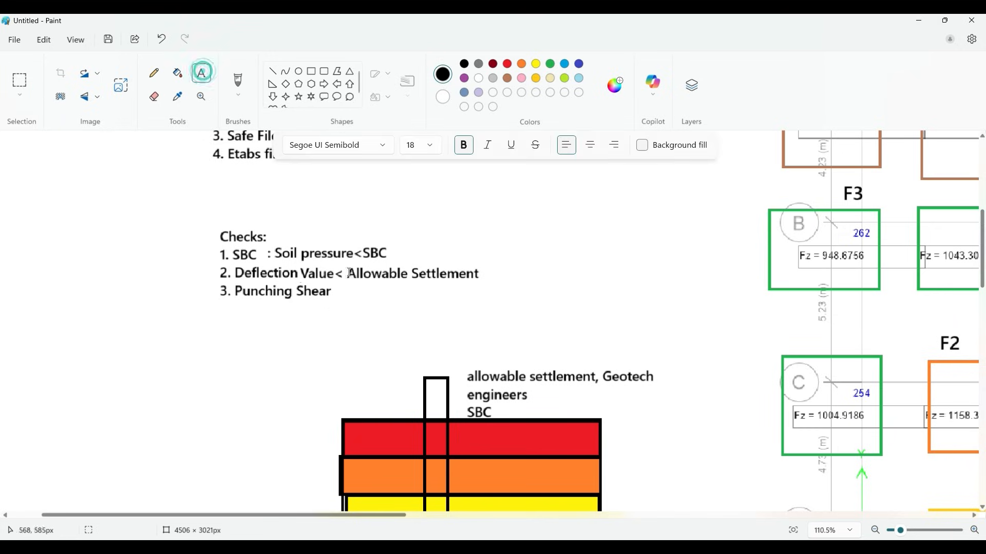
pyautogui.moveTo(337, 287); pyautogui.dragTo(450, 311)
pyautogui.write('<1')
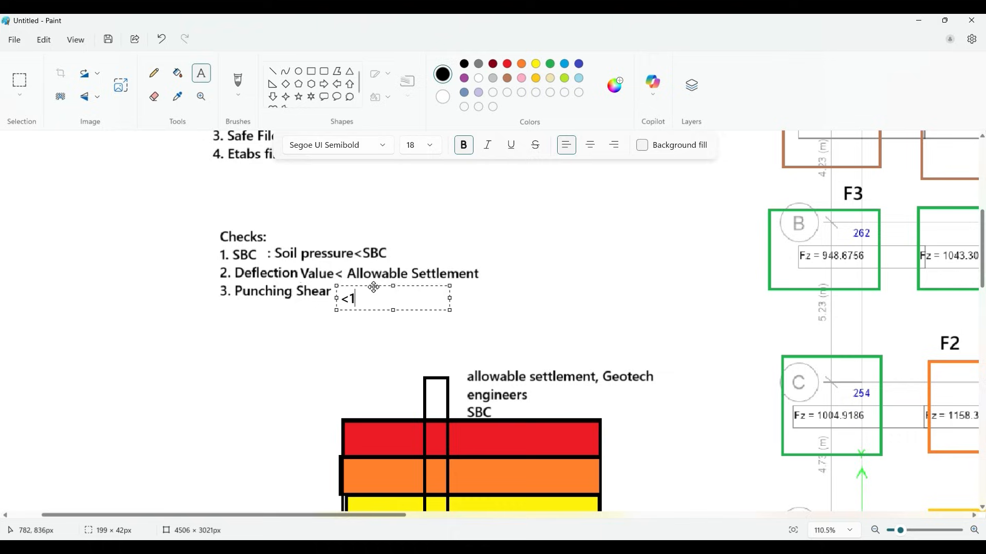
pyautogui.moveTo(373, 287); pyautogui.dragTo(365, 281)
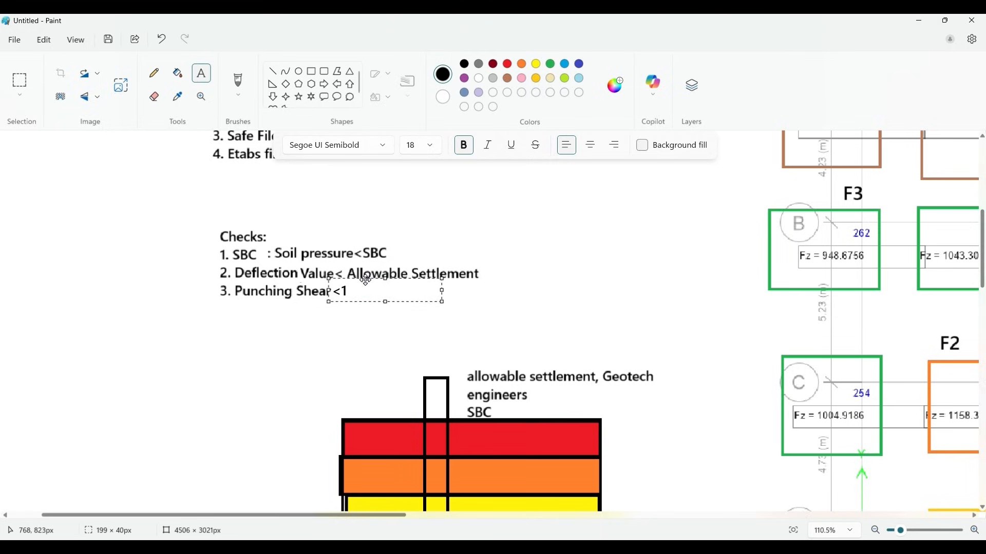
pyautogui.click(331, 336)
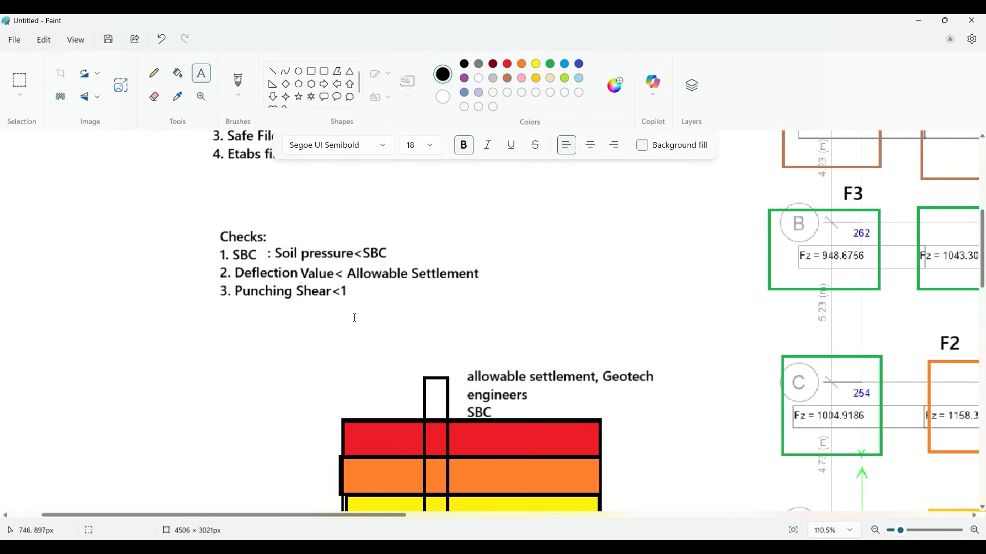
# Select the ": Soil pressure<SBC" text and nudge it left until it sits directly after "1. SBC"
pyautogui.click(32, 85)
pyautogui.moveTo(264, 246); pyautogui.dragTo(406, 263)
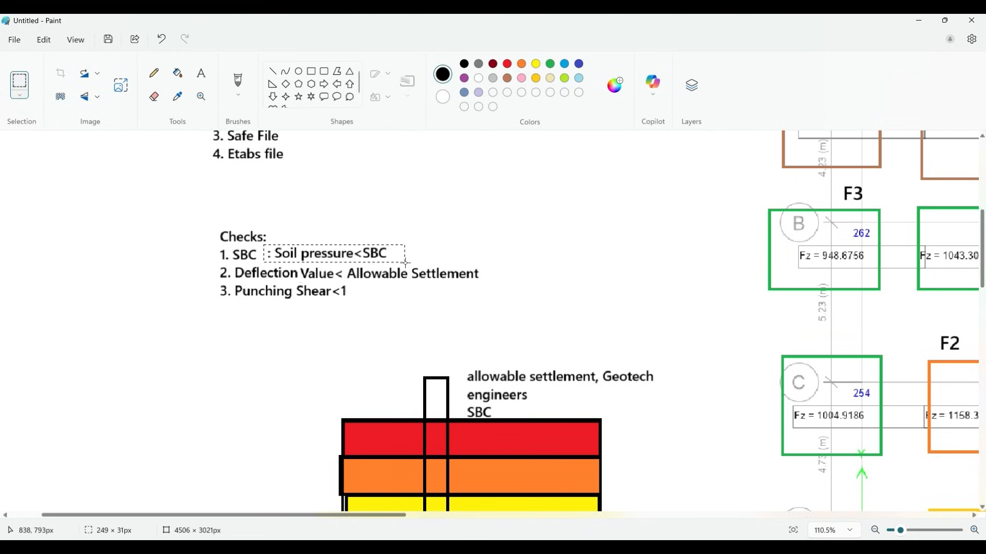
pyautogui.press('Left')
pyautogui.press('Left')
pyautogui.press('Left')
pyautogui.press('Left')
pyautogui.press('Left')
pyautogui.press('Left')
pyautogui.press('Left')
pyautogui.press('Left')
pyautogui.press('Left')
pyautogui.press('Left')
pyautogui.press('Left')
pyautogui.press('Left')
pyautogui.press('Left')
pyautogui.press('Left')
pyautogui.press('Left')
pyautogui.press('Left')
pyautogui.press('Left')
pyautogui.press('Left')
pyautogui.press('Left')
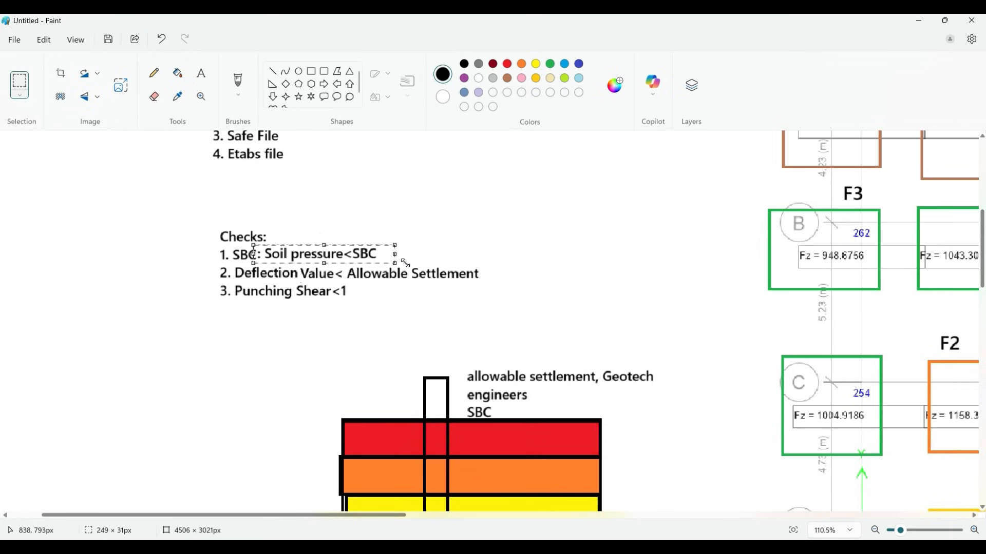
pyautogui.click(446, 246)
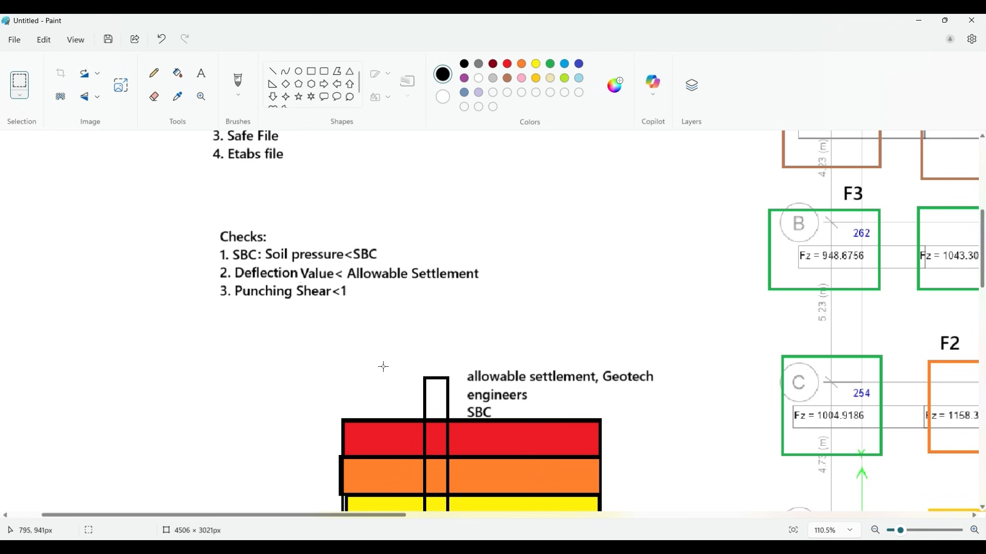
# Switch to SAFE and read the DL+LL soil pressure at the most heavily loaded footings along grid C
pyautogui.hotkey('alt', 'Tab')
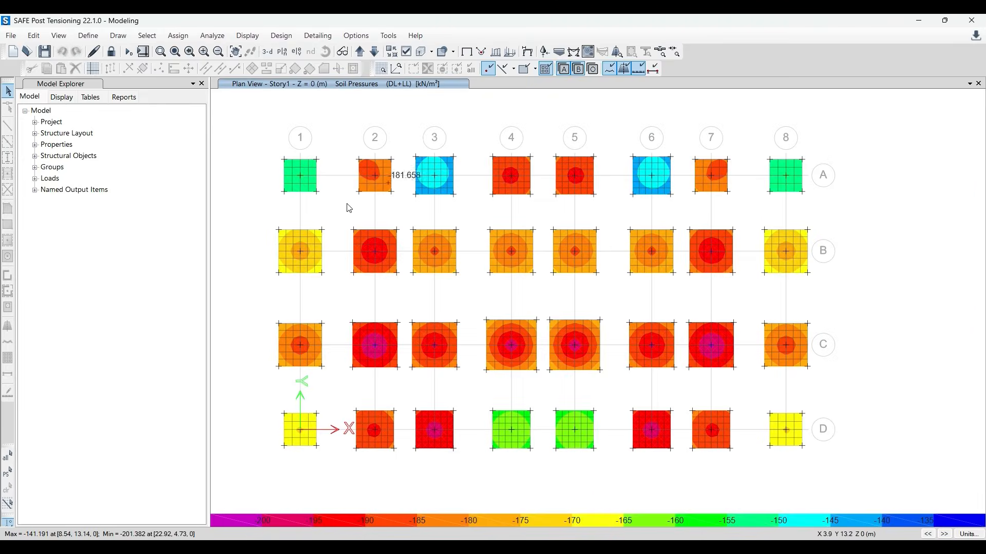
pyautogui.moveTo(378, 351)
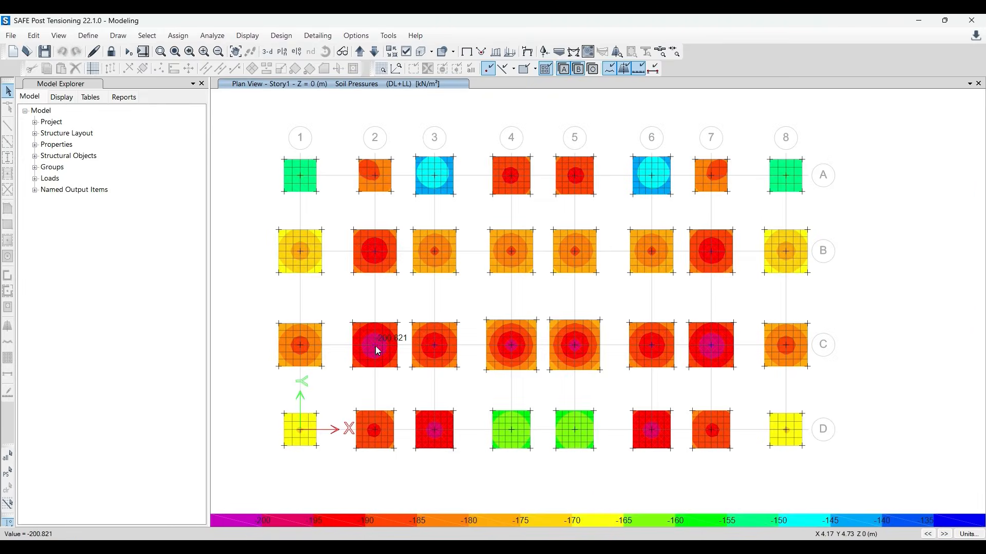
pyautogui.moveTo(715, 347)
pyautogui.scroll(2, 710, 344)
pyautogui.moveTo(596, 339)
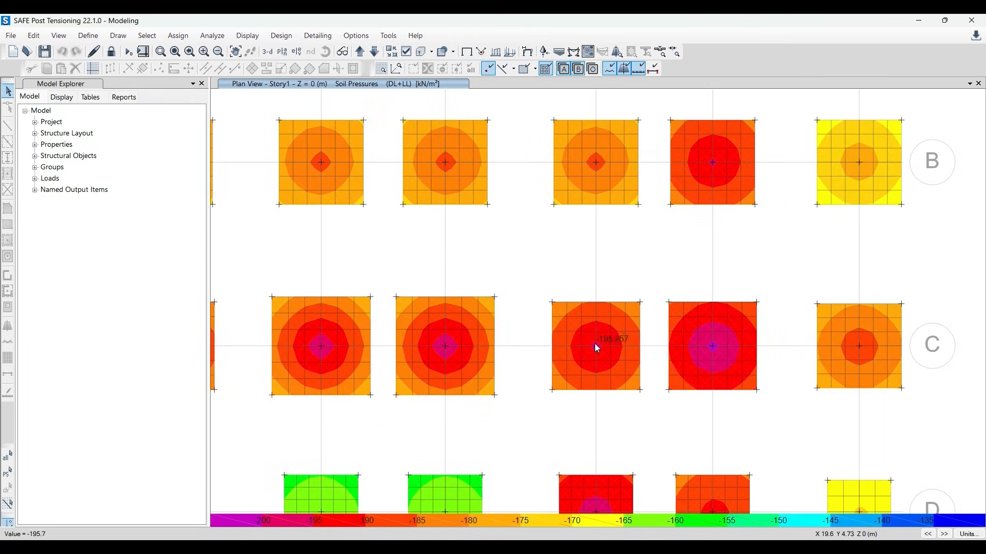
pyautogui.moveTo(445, 351)
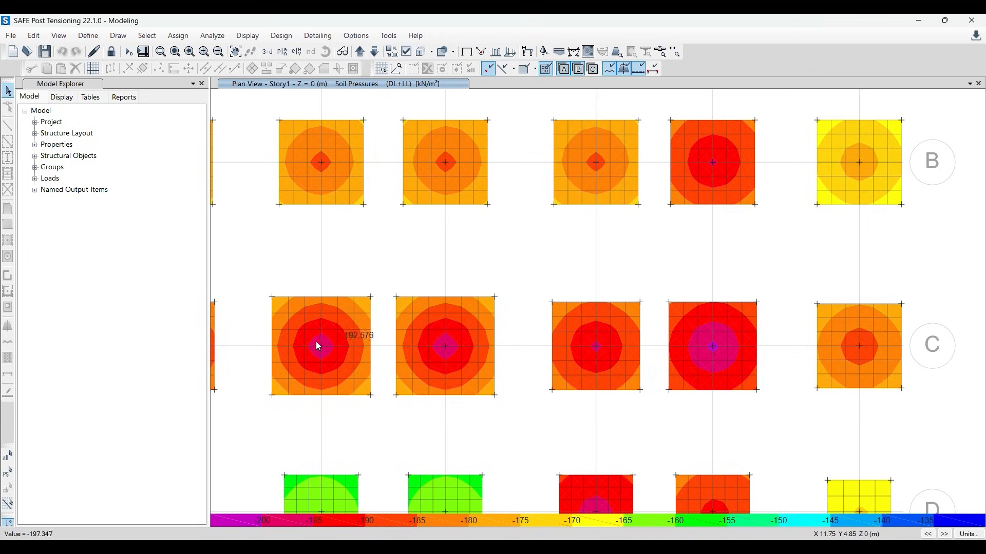
pyautogui.moveTo(323, 352)
pyautogui.scroll(-3, 337, 342)
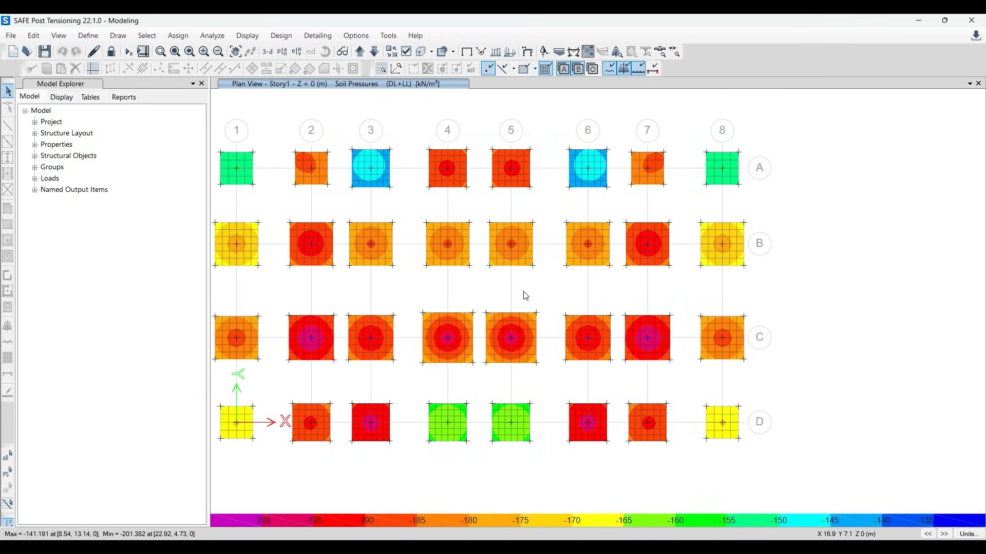
pyautogui.moveTo(410, 210); pyautogui.dragTo(483, 223, button='middle')
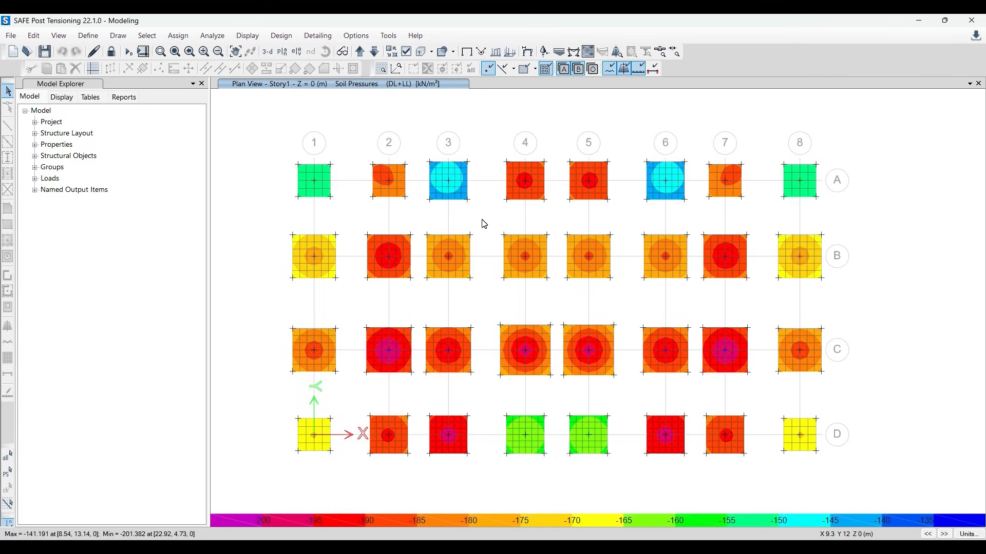
# Display the punching shear D/C ratios for all footings in the plan view
pyautogui.click(251, 36)
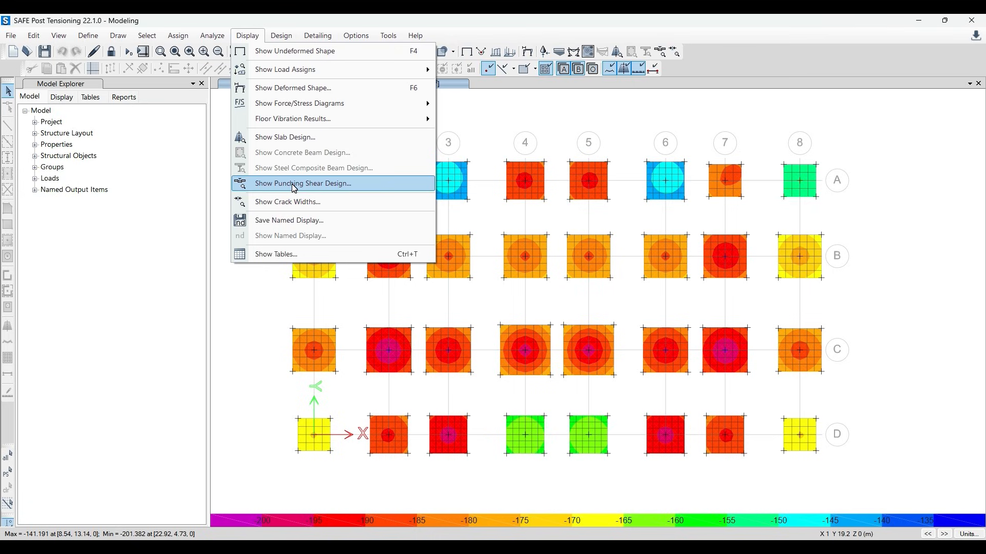
pyautogui.click(734, 52)
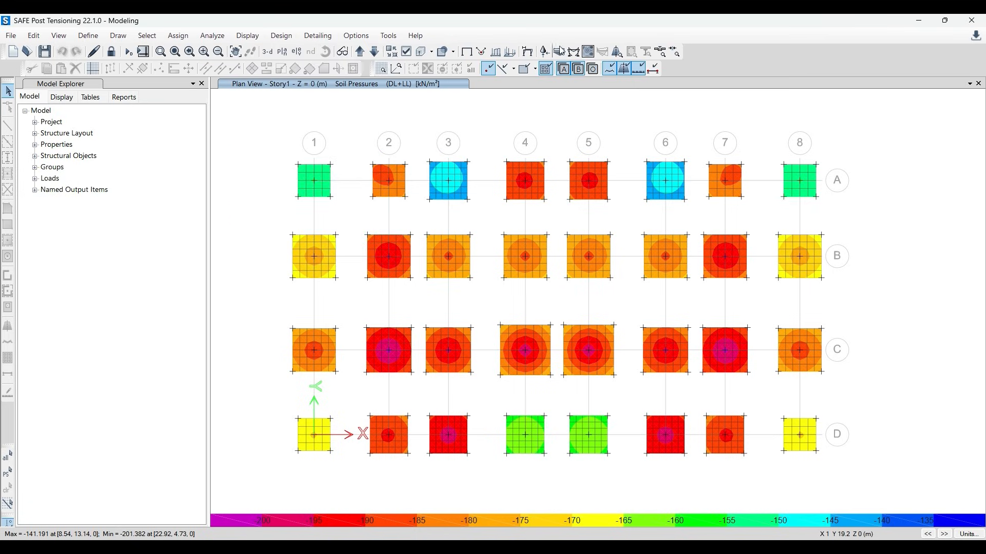
pyautogui.click(666, 56)
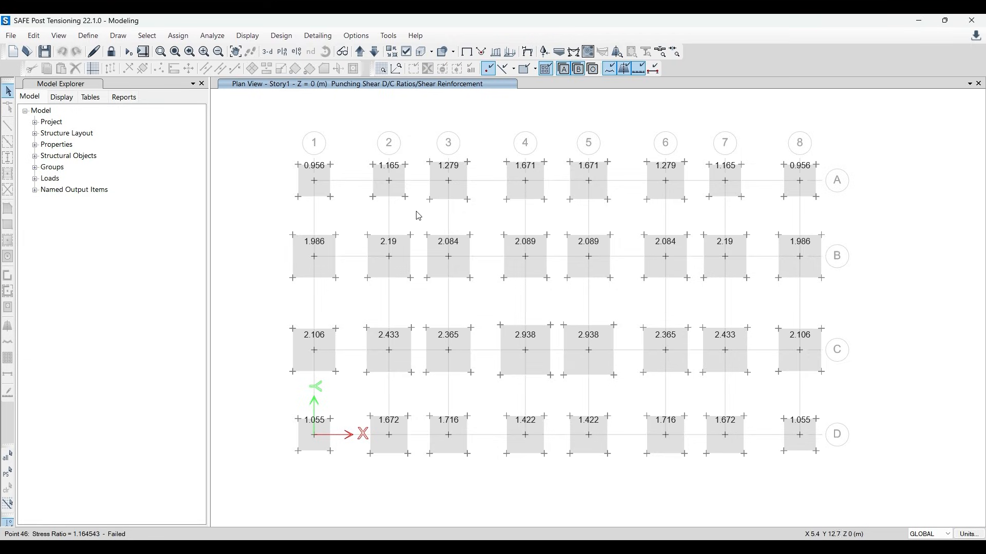
pyautogui.moveTo(416, 212); pyautogui.dragTo(407, 193, button='middle')
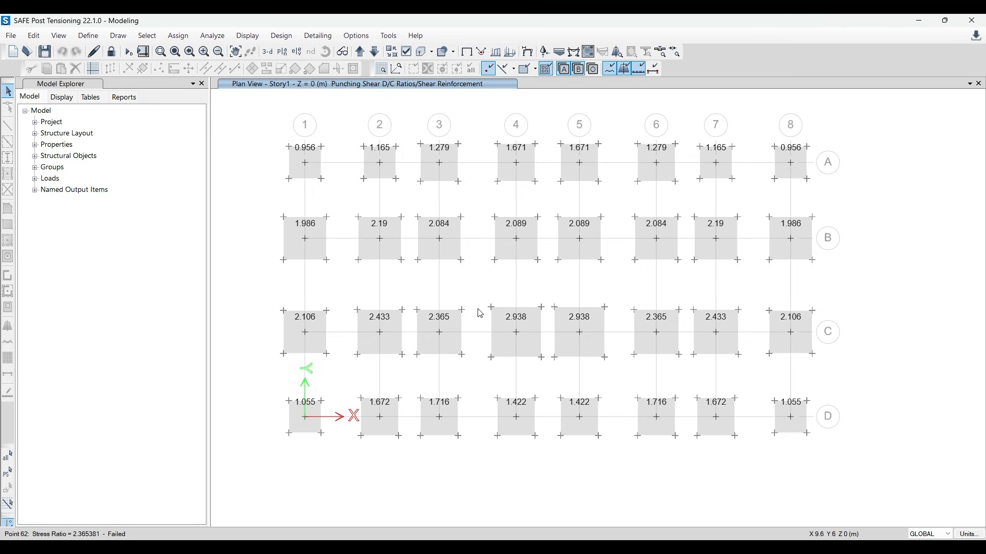
# Display the deformed shape for the DL+LL combination with contours drawn on the footings
pyautogui.click(527, 51)
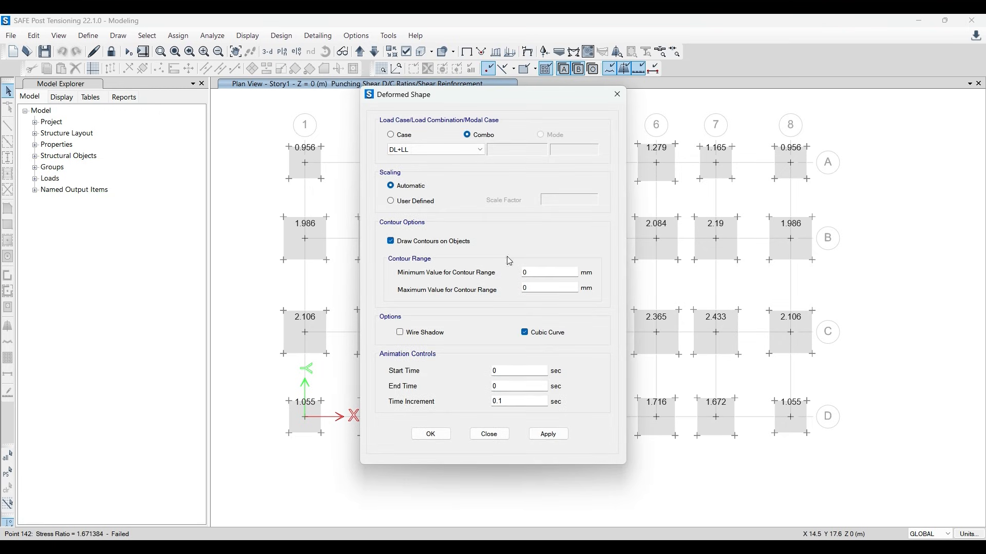
pyautogui.click(548, 434)
pyautogui.click(430, 434)
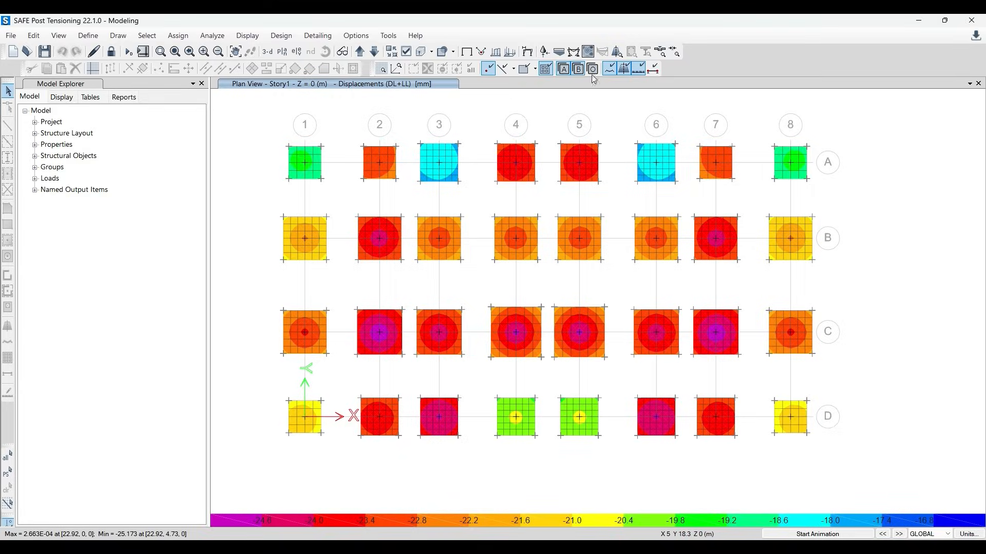
# Return to the punching shear ratios and compare the design details of footing A-3 for combinations DConS1 and DConS2
pyautogui.click(660, 51)
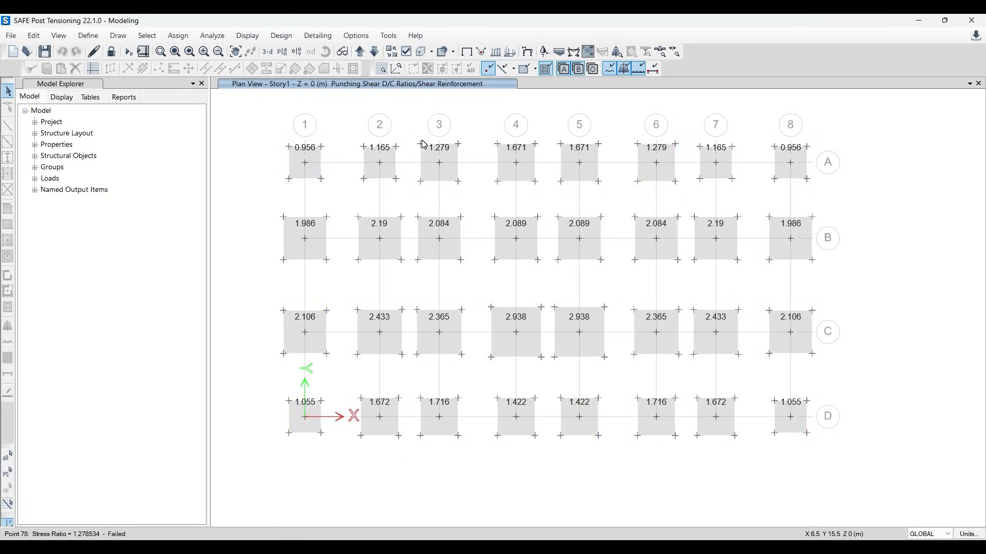
pyautogui.scroll(2, 425, 145)
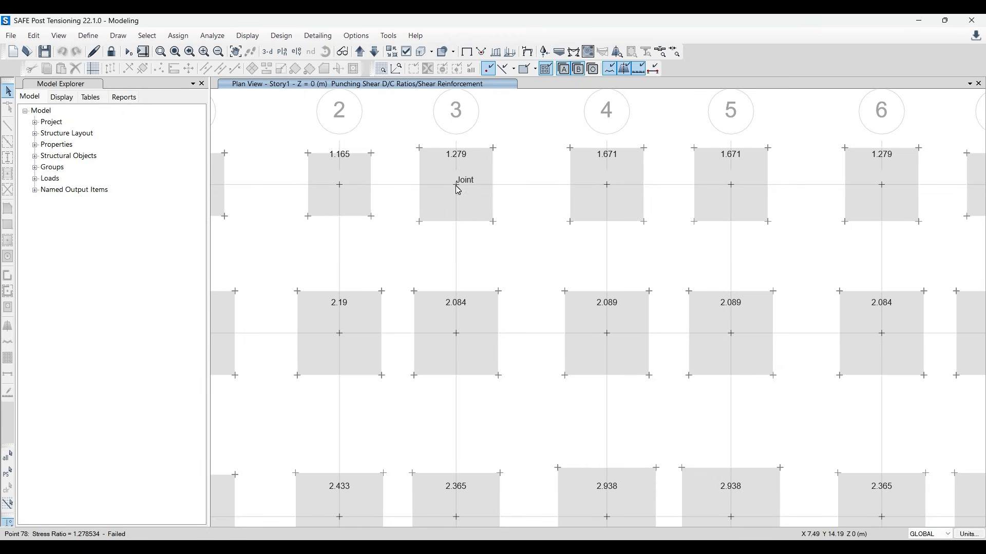
pyautogui.rightClick(457, 189)
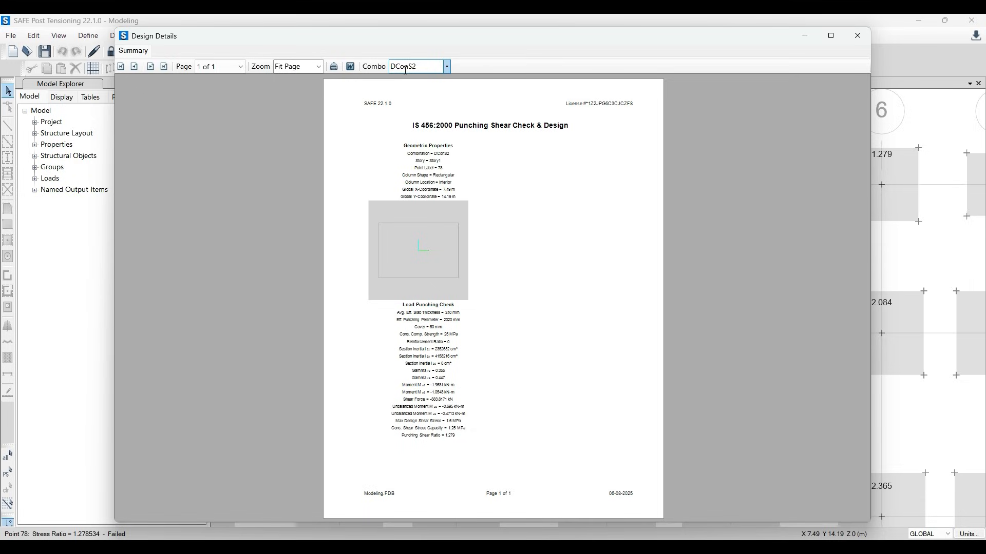
pyautogui.click(447, 66)
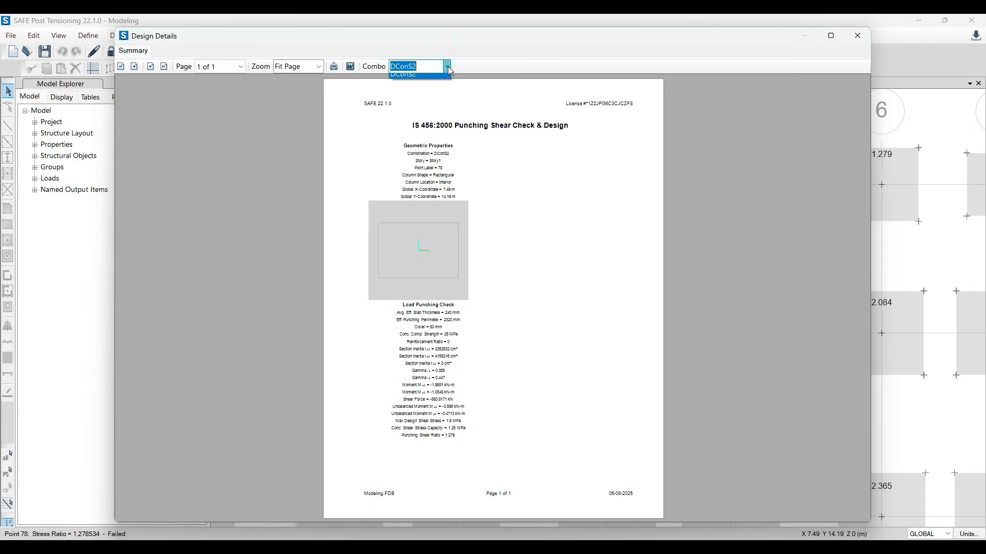
pyautogui.click(432, 80)
pyautogui.click(413, 67)
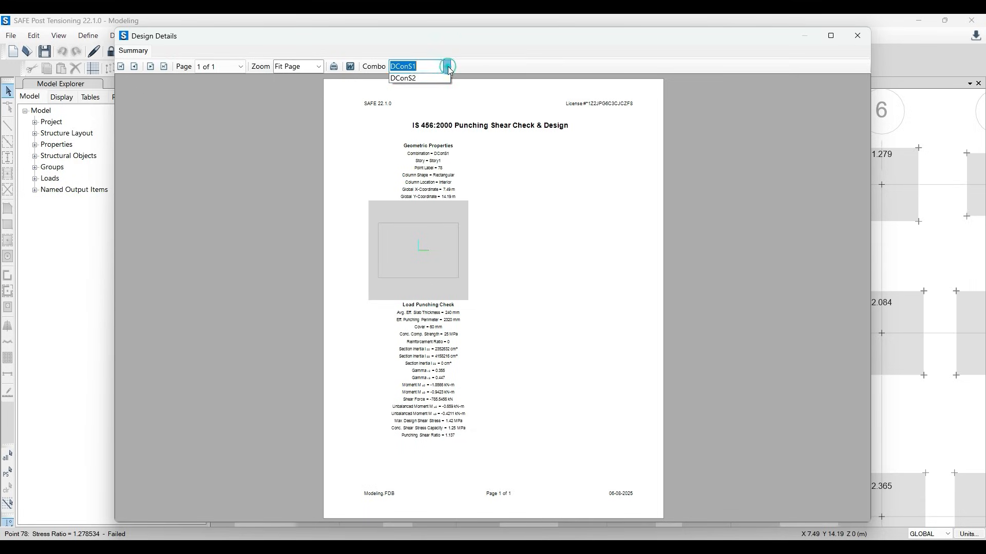
pyautogui.click(410, 89)
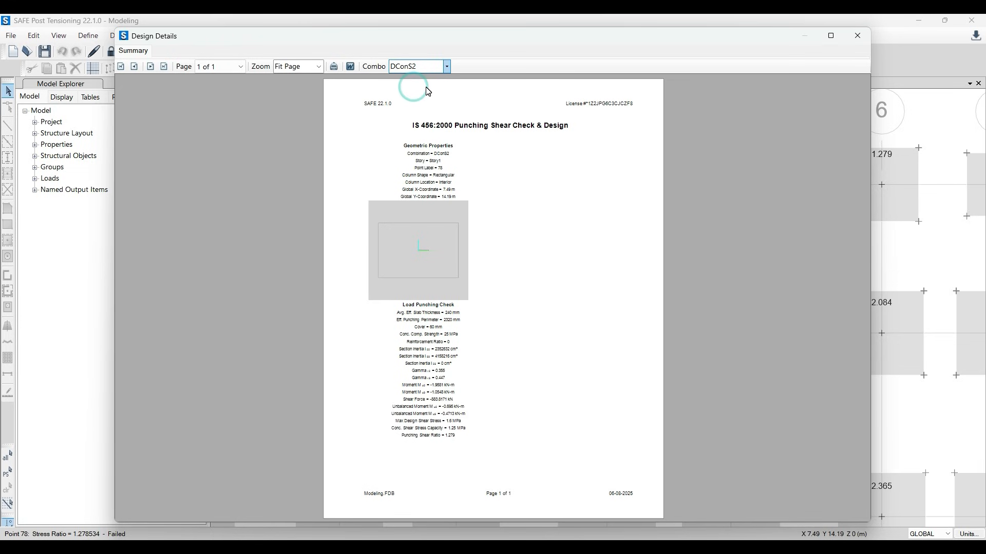
pyautogui.click(856, 38)
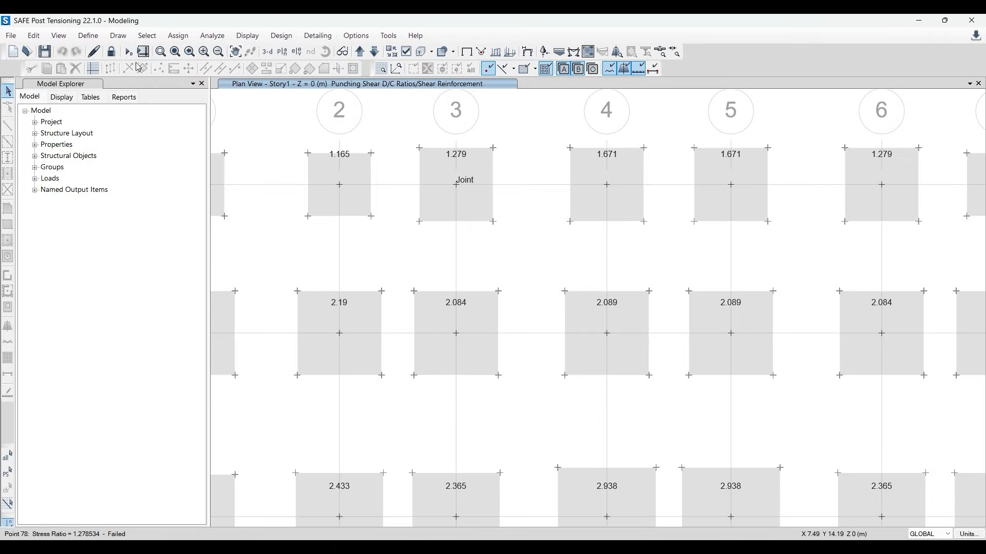
# Unlock the SAFE model for editing
pyautogui.click(111, 51)
pyautogui.click(506, 329)
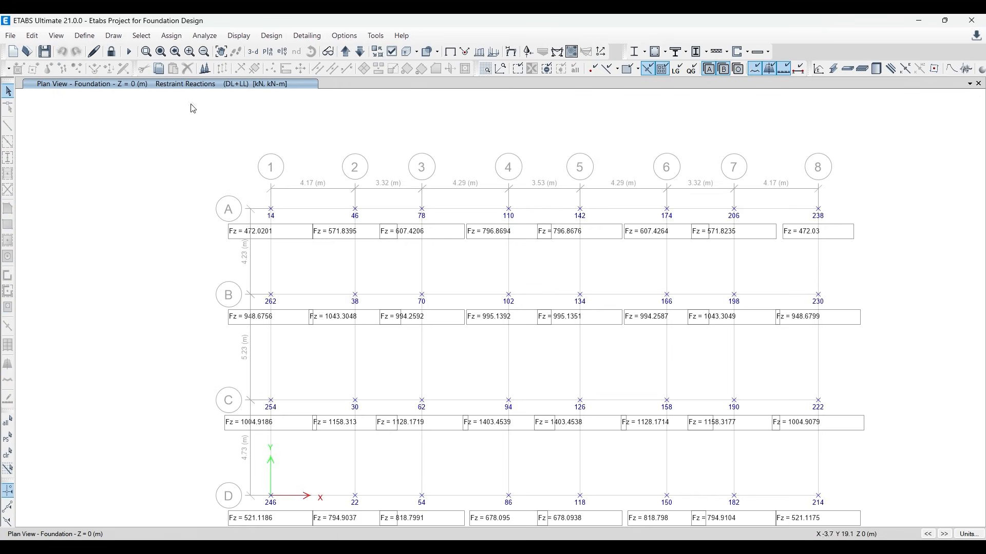
# Review the DL+LL and 1.5 (DL+LL) entries in the load combinations of the ETABS model, and close the list
pyautogui.click(84, 36)
pyautogui.click(126, 328)
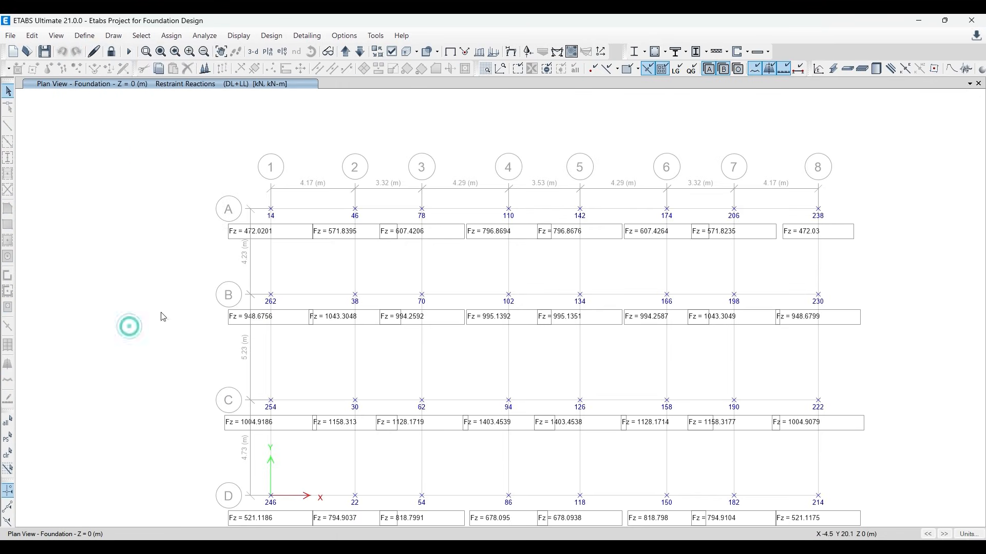
pyautogui.click(380, 236)
pyautogui.click(372, 252)
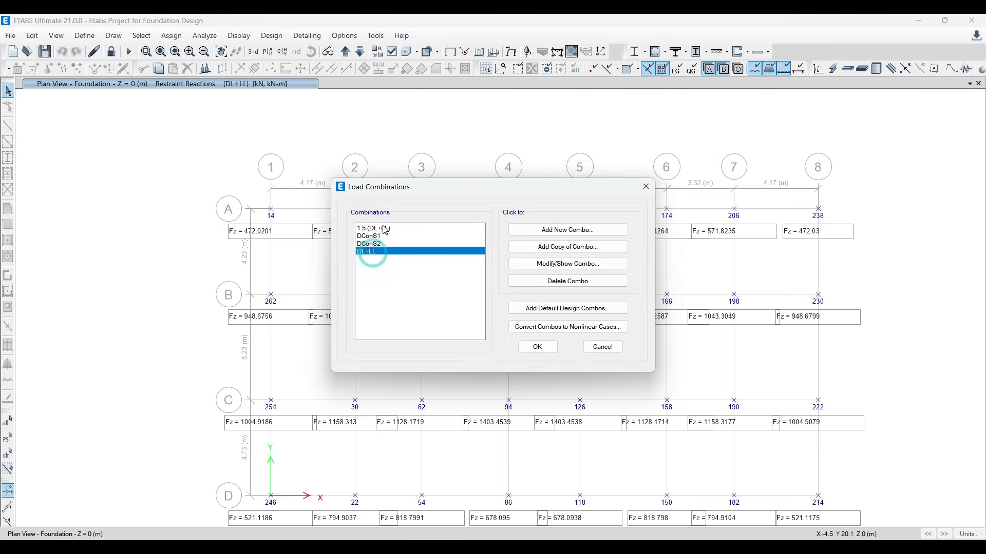
pyautogui.click(375, 228)
pyautogui.click(648, 188)
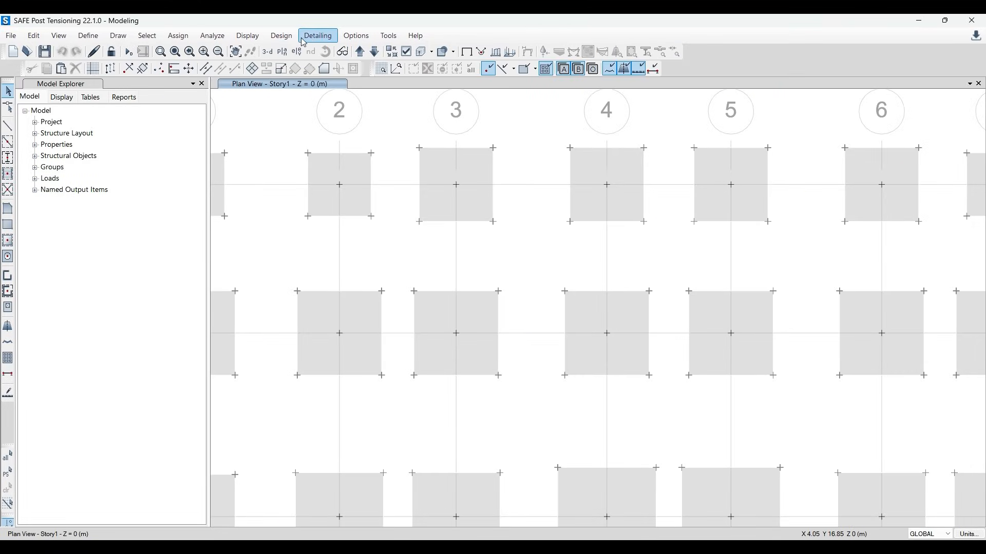
# In SAFE, replace DConS1 and DConS2 with 1.5 (DL+LL) and DL+LL as the concrete slab design combinations
pyautogui.click(281, 35)
pyautogui.moveTo(297, 51)
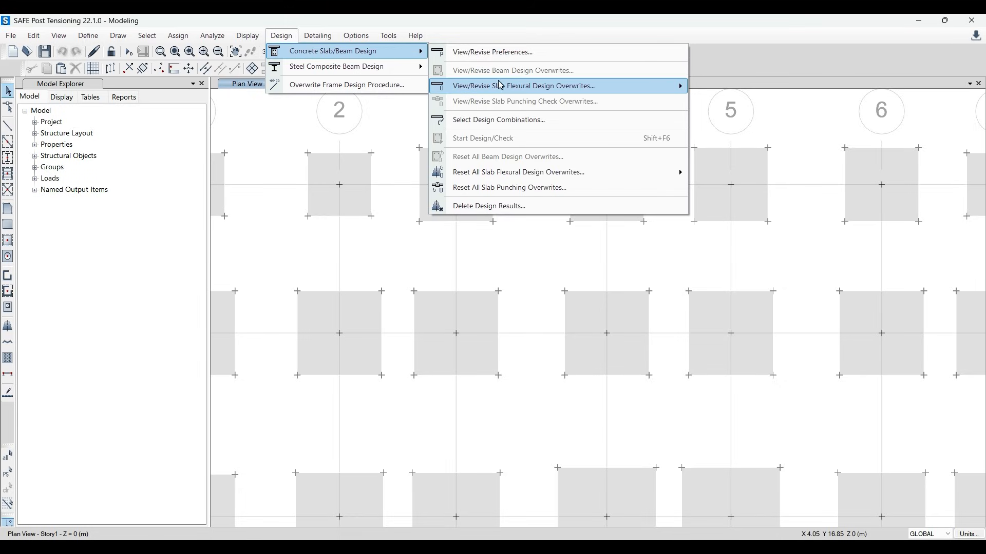
pyautogui.moveTo(501, 88)
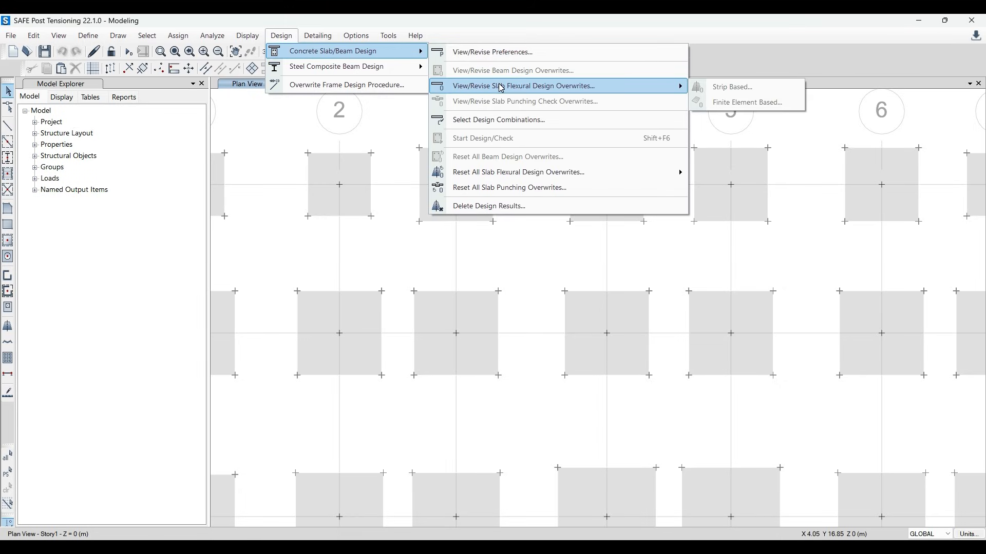
pyautogui.click(499, 120)
pyautogui.moveTo(370, 243); pyautogui.dragTo(367, 231)
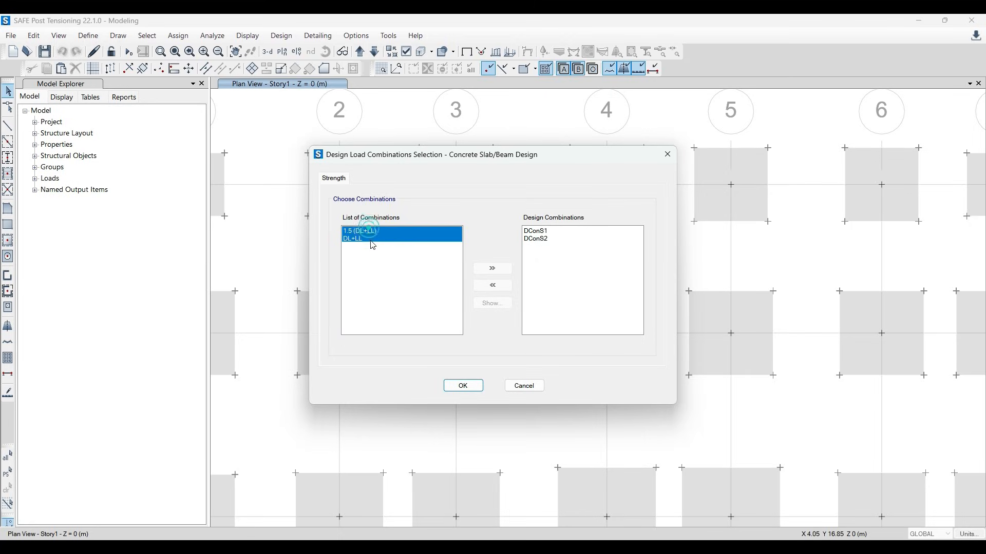
pyautogui.click(492, 269)
pyautogui.moveTo(541, 245); pyautogui.dragTo(536, 238)
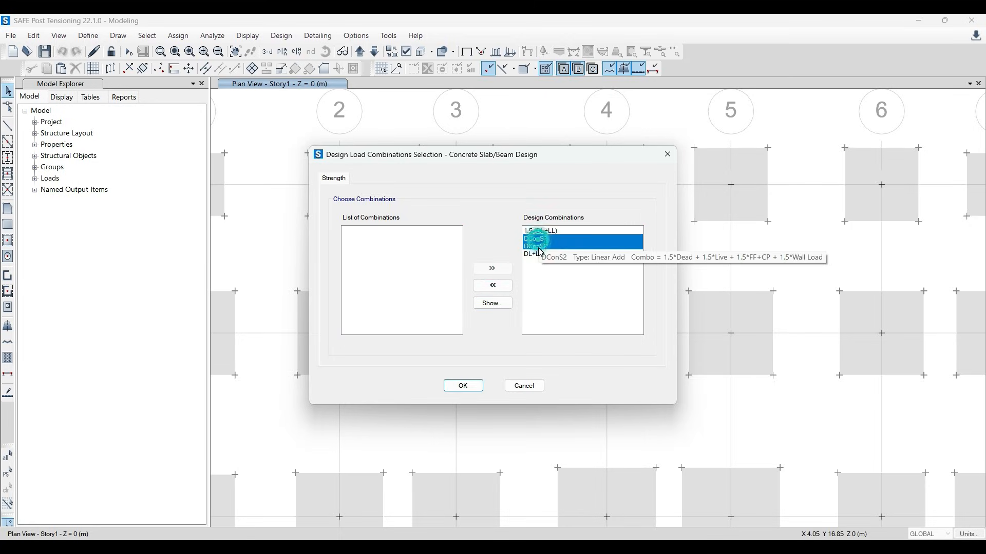
pyautogui.click(492, 284)
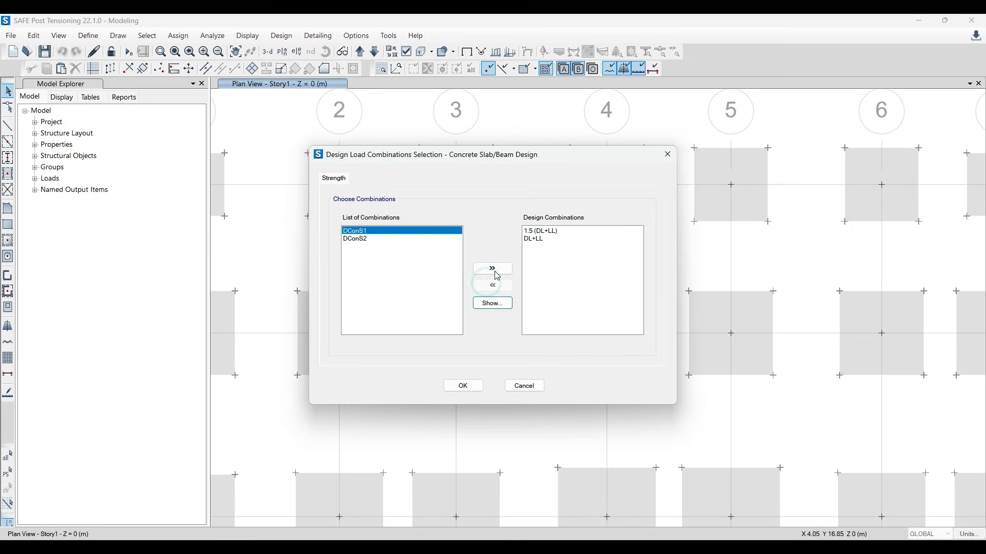
pyautogui.click(540, 232)
pyautogui.click(541, 232)
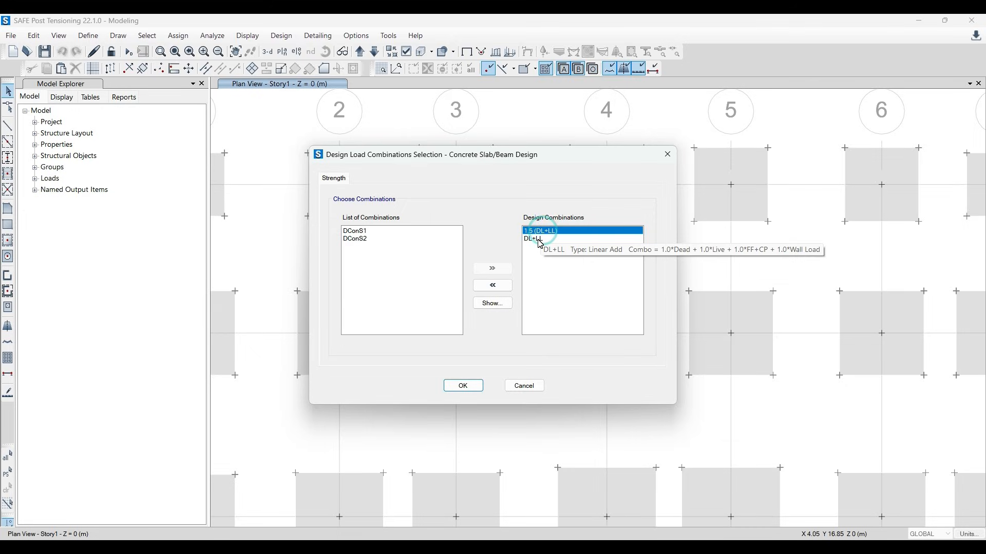
pyautogui.click(464, 386)
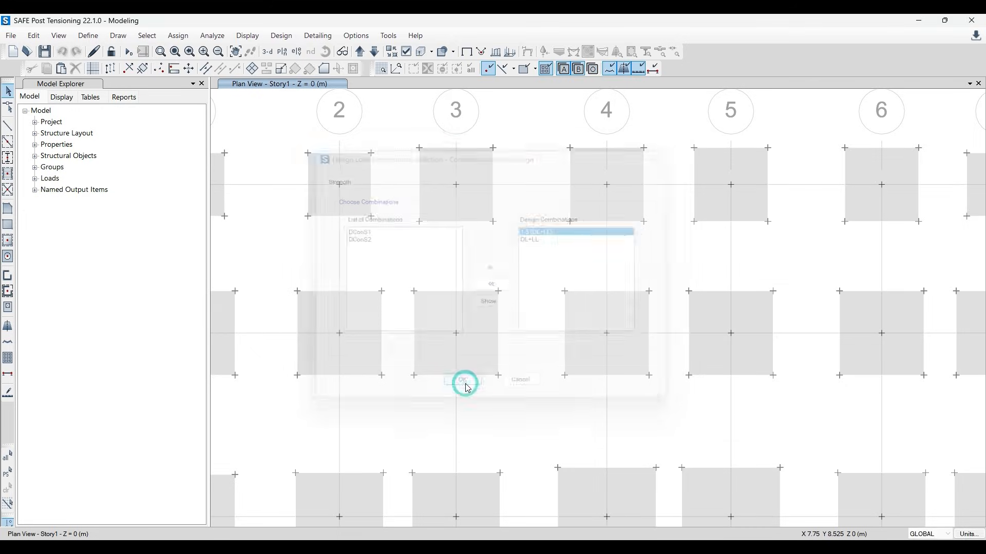
# Run the analysis and design of the footing model and bring all footings into view
pyautogui.click(130, 51)
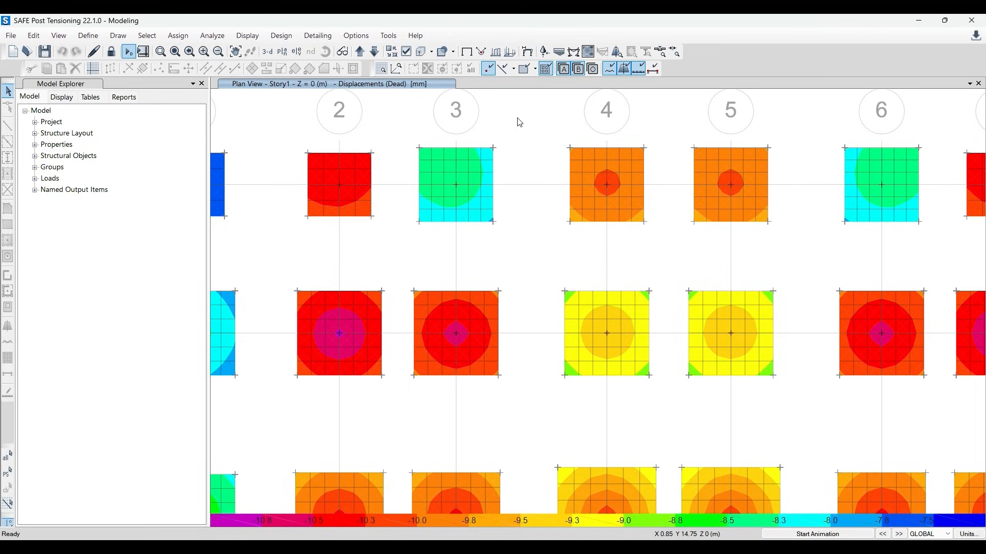
pyautogui.scroll(-4, 549, 120)
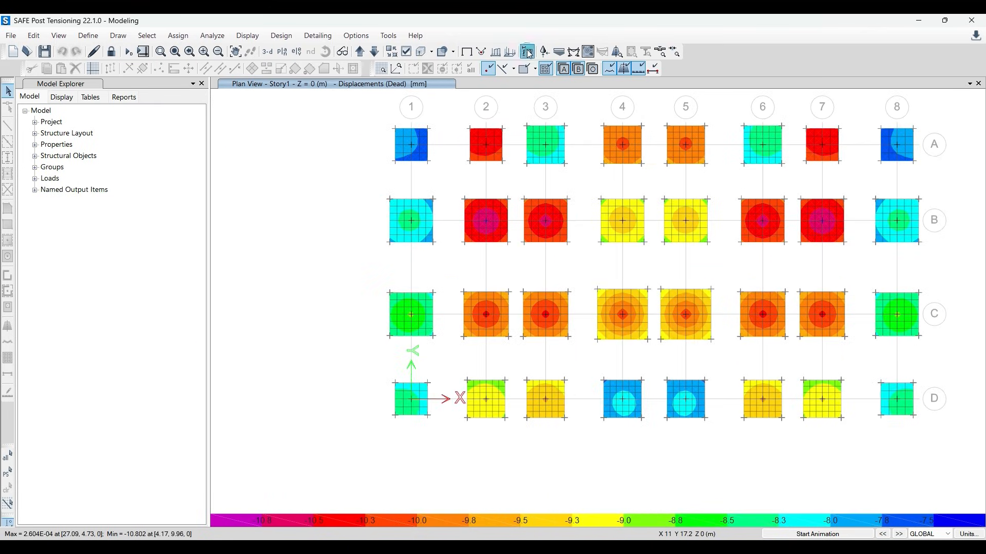
# Display the deformed shape contours for the 1.5 (DL+LL) combination on the footing plan
pyautogui.click(544, 52)
pyautogui.click(477, 135)
pyautogui.click(476, 149)
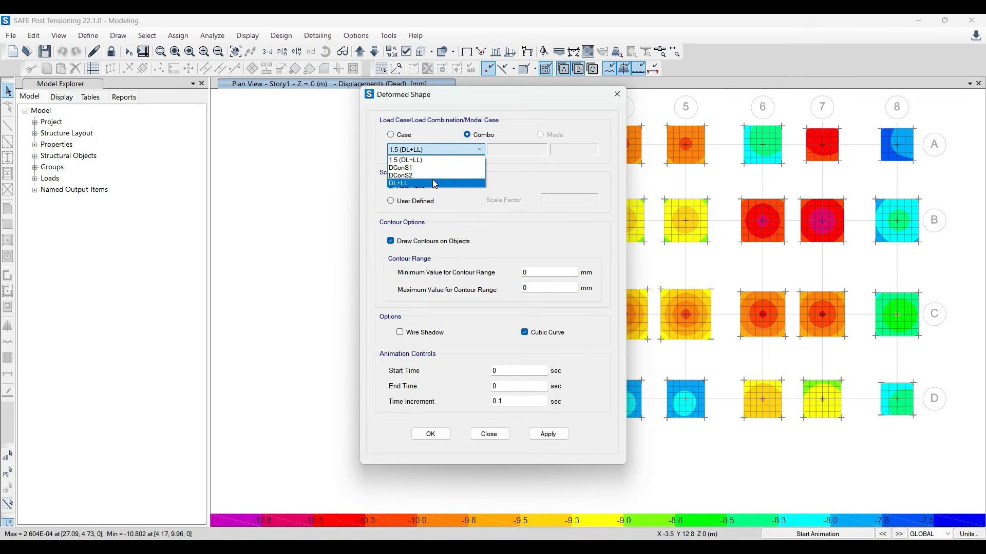
pyautogui.click(433, 181)
pyautogui.click(436, 151)
pyautogui.click(435, 162)
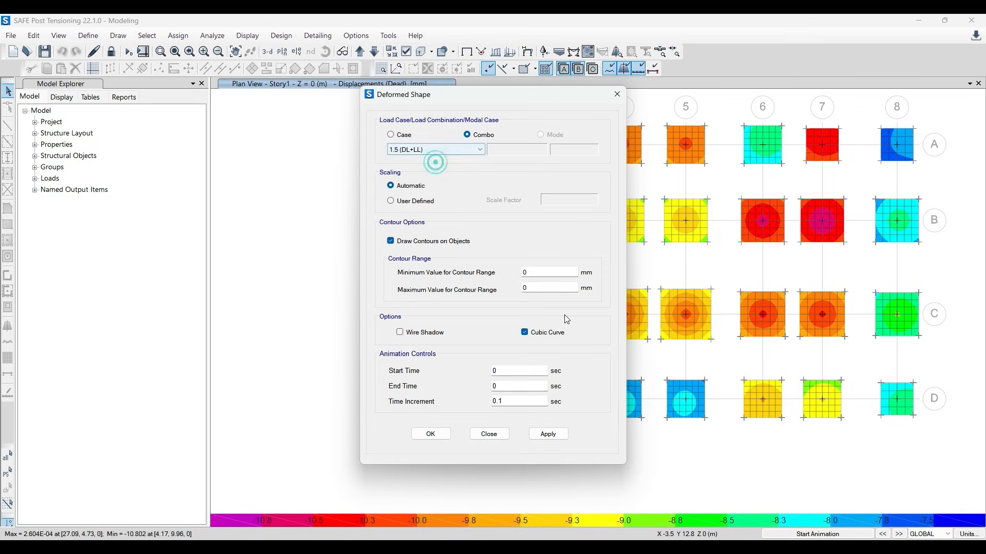
pyautogui.click(547, 434)
pyautogui.click(431, 436)
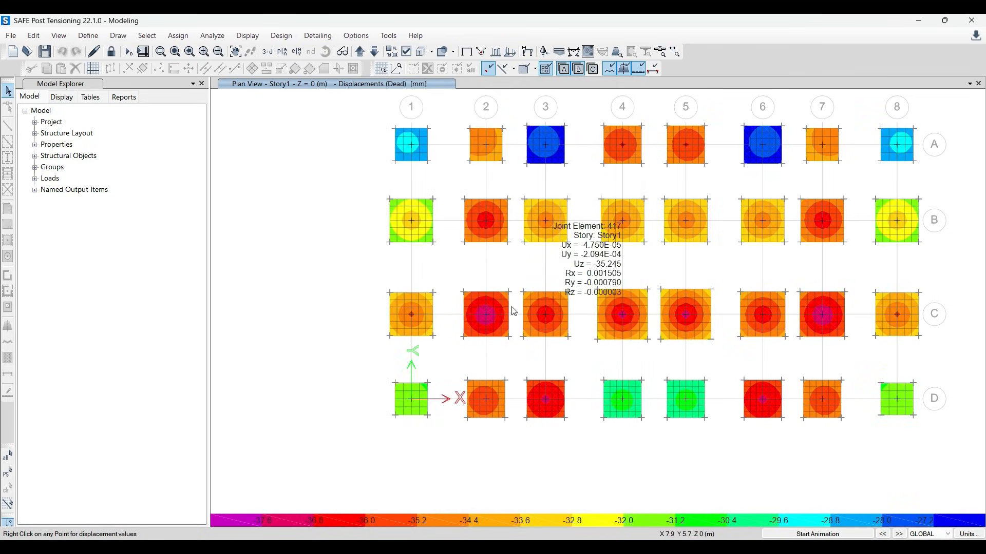
# Switch the displacement contours of the footings to the DL+LL combination
pyautogui.click(527, 50)
pyautogui.click(410, 151)
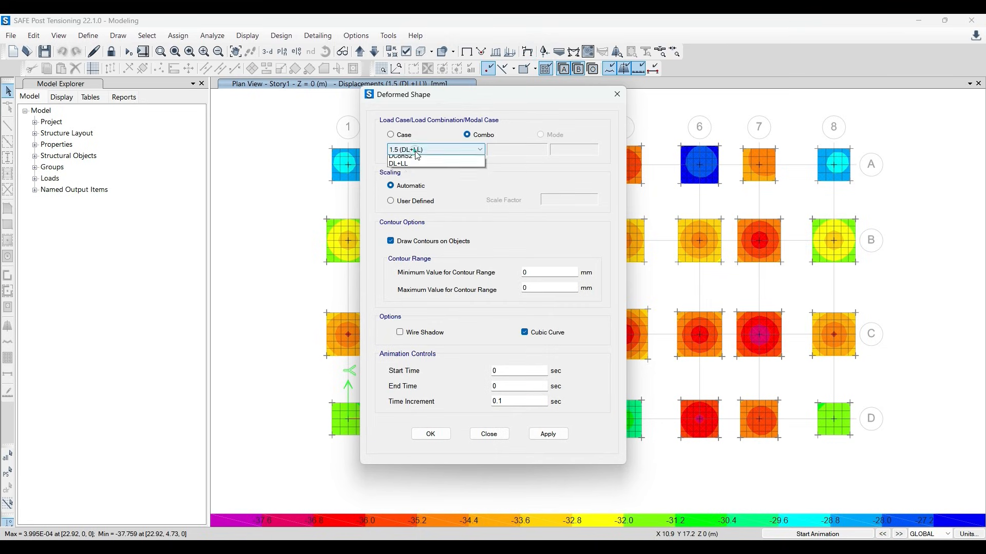
pyautogui.click(418, 181)
pyautogui.click(548, 436)
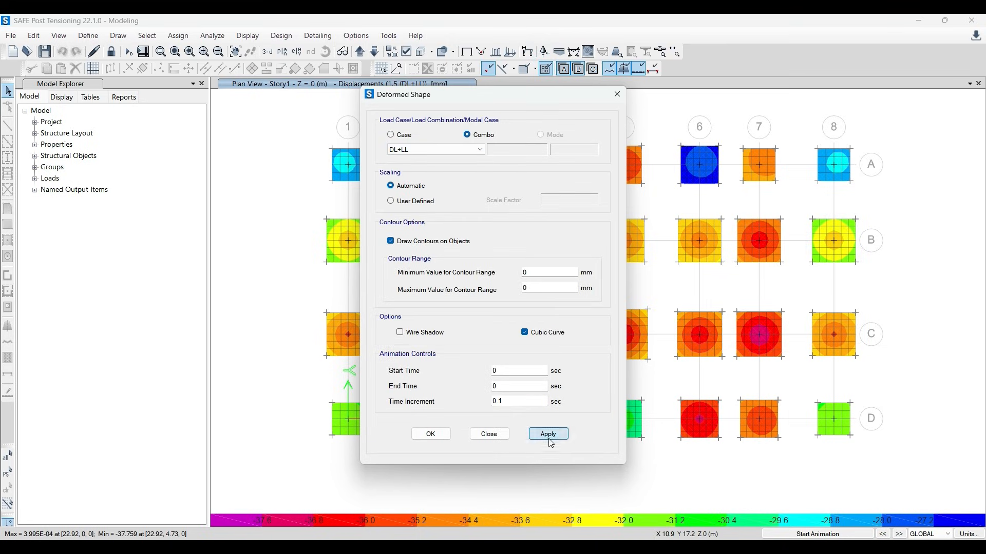
pyautogui.click(432, 435)
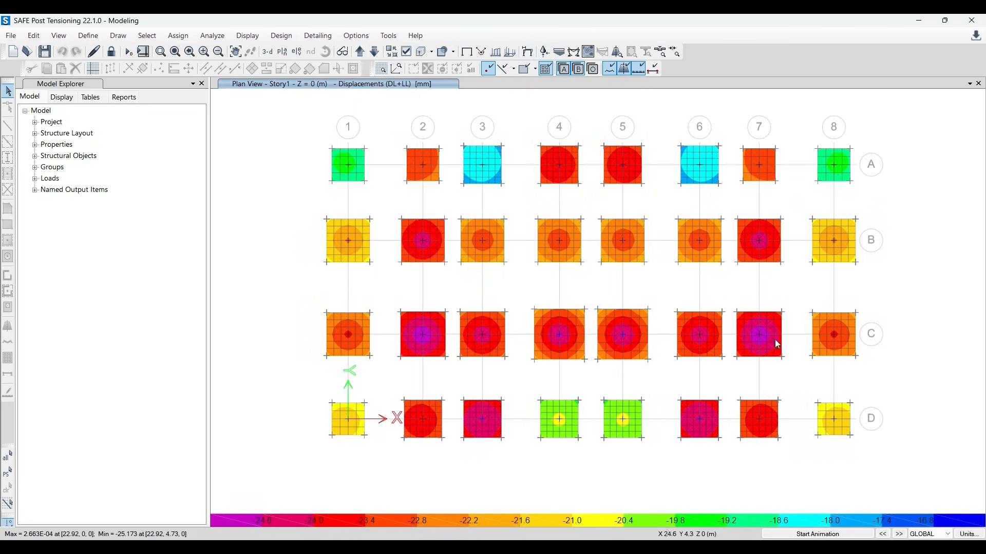
# Display the soil pressure contours for the DL+LL combination on the undeformed footings
pyautogui.click(561, 53)
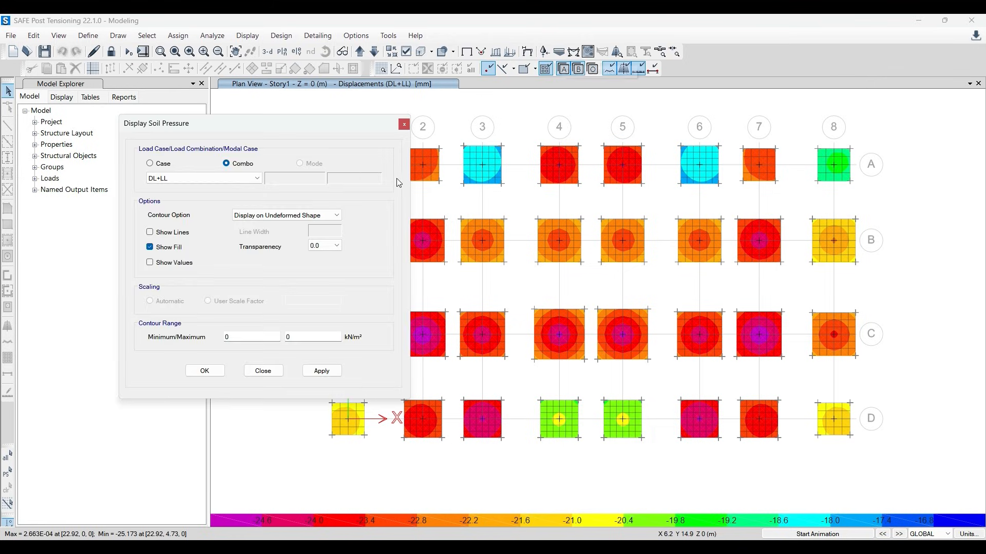
pyautogui.click(196, 178)
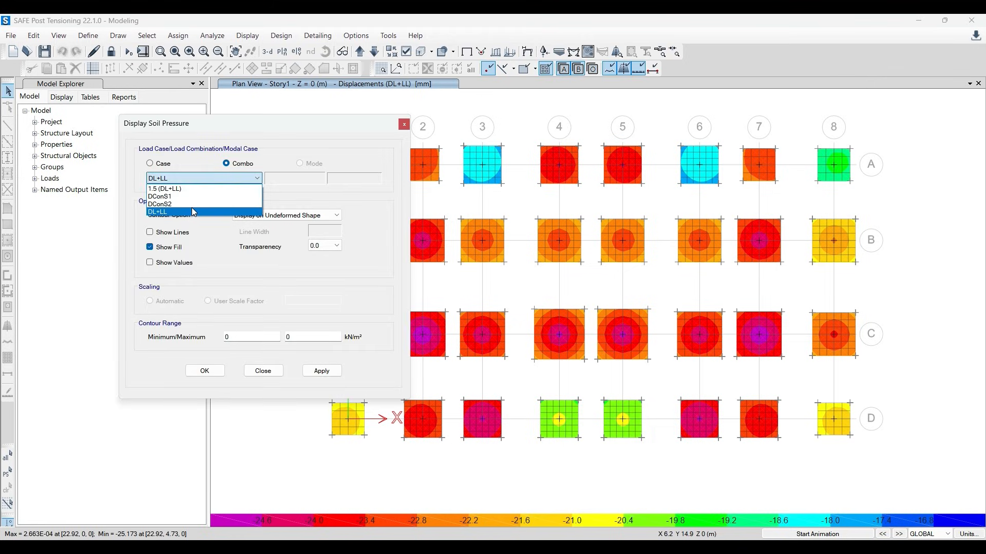
pyautogui.click(180, 211)
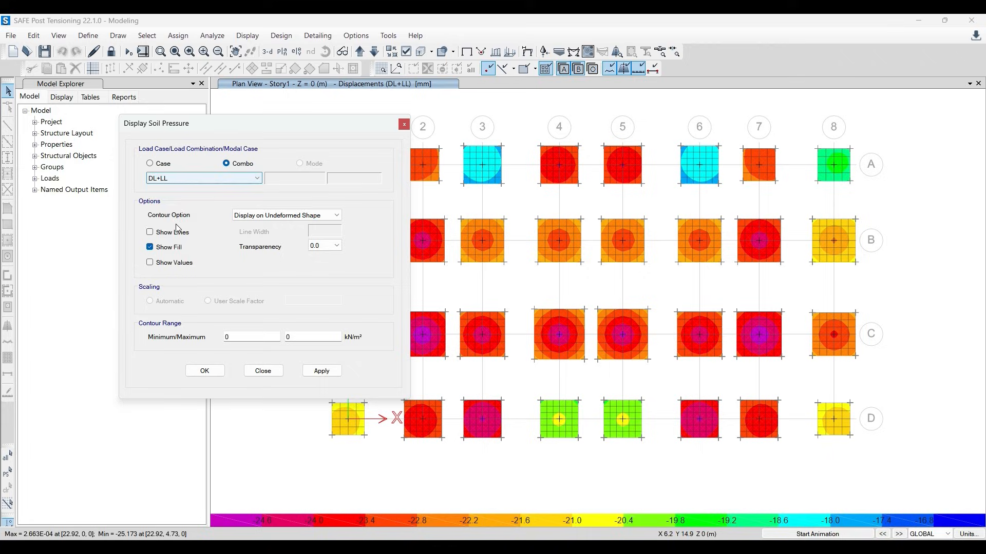
pyautogui.click(322, 372)
pyautogui.click(207, 374)
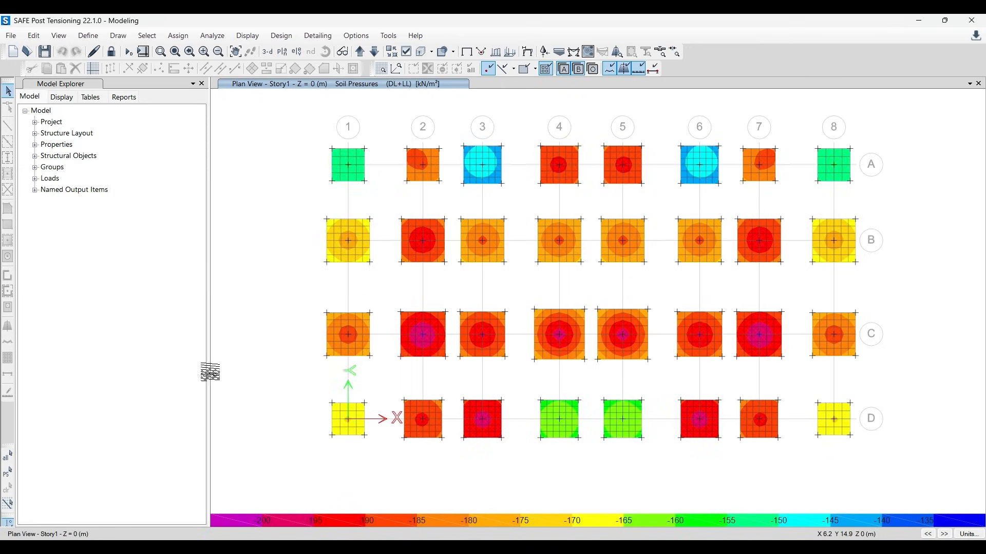
# Show the punching shear design ratios and read the load punching check details of the footing at grid A-3
pyautogui.click(661, 51)
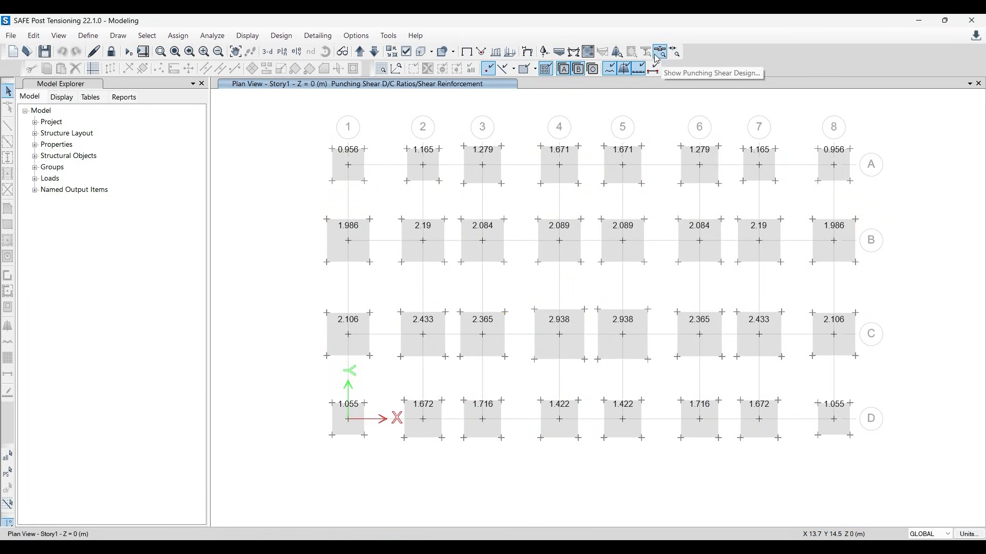
pyautogui.rightClick(483, 168)
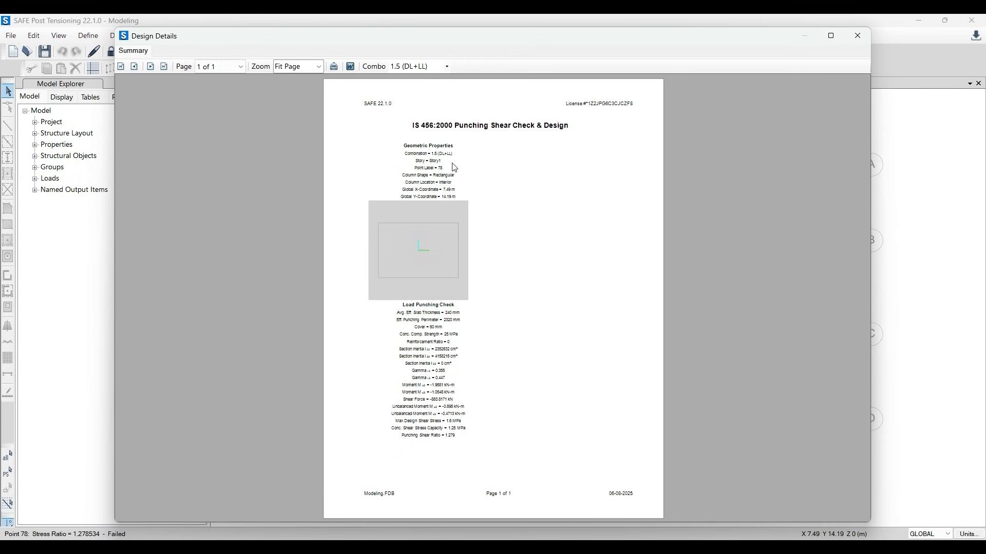
pyautogui.keyDown('ctrl'); pyautogui.scroll(4, 443, 168); pyautogui.keyUp('ctrl')
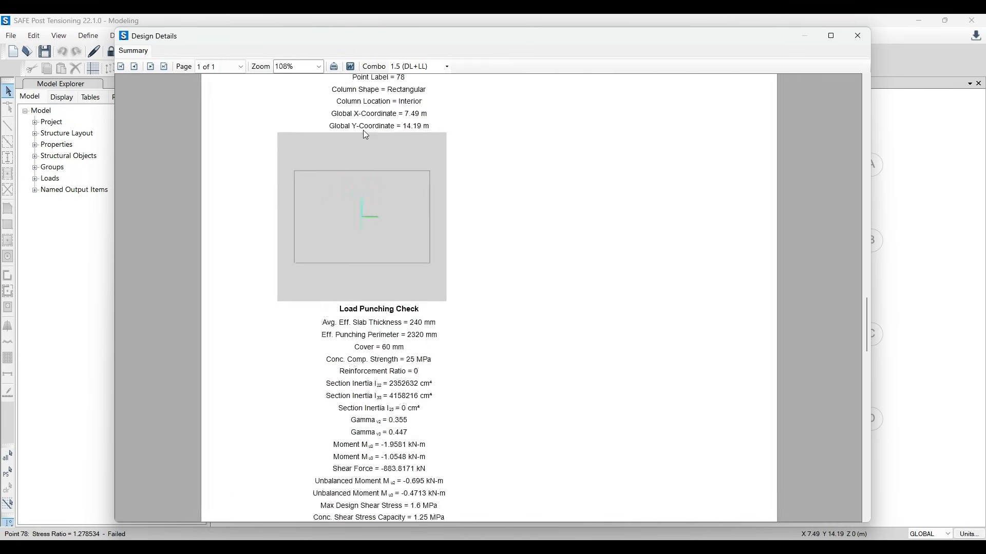
pyautogui.scroll(3, 318, 109)
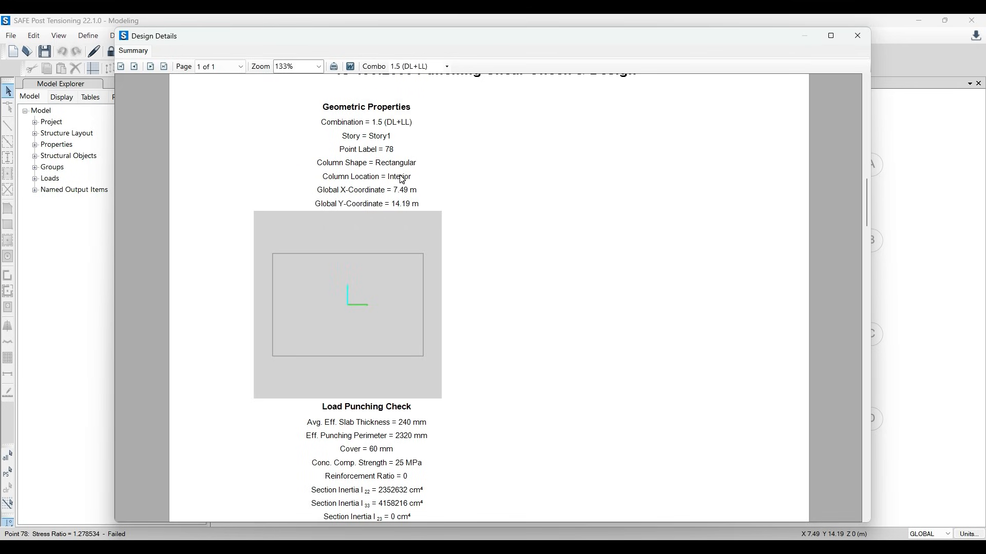
pyautogui.scroll(-6, 394, 181)
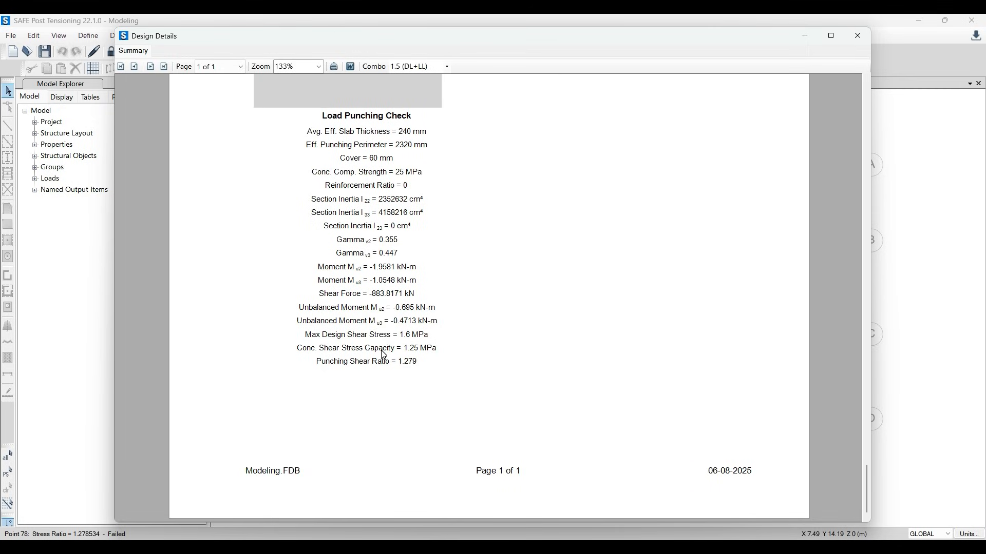
pyautogui.keyDown('ctrl'); pyautogui.scroll(1, 384, 354); pyautogui.keyUp('ctrl')
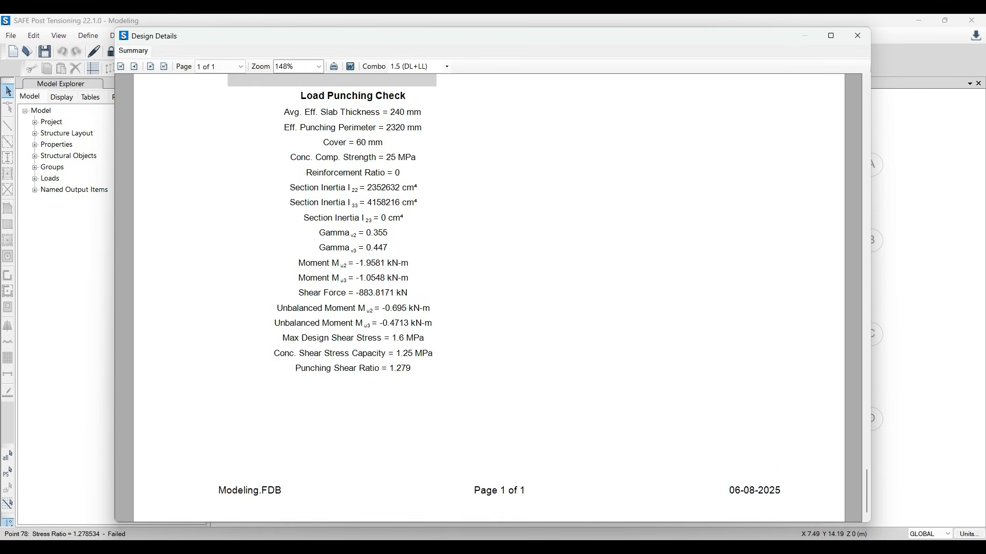
# In Calculator, divide 1.6 by 1.25 to verify the punching shear ratio, and close the calculator and the design details
pyautogui.click(434, 548)
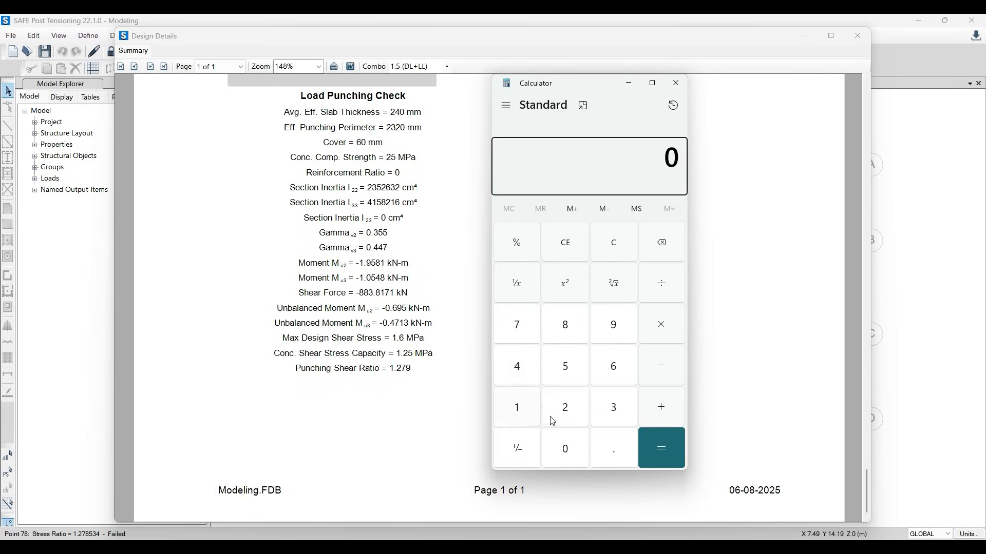
pyautogui.click(517, 407)
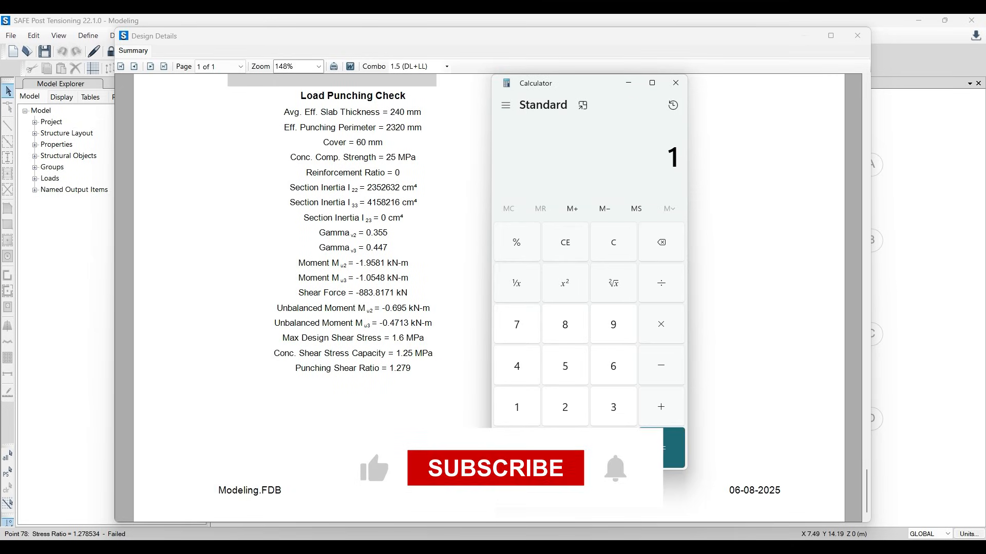
pyautogui.click(614, 449)
pyautogui.click(615, 368)
pyautogui.click(662, 283)
pyautogui.click(517, 407)
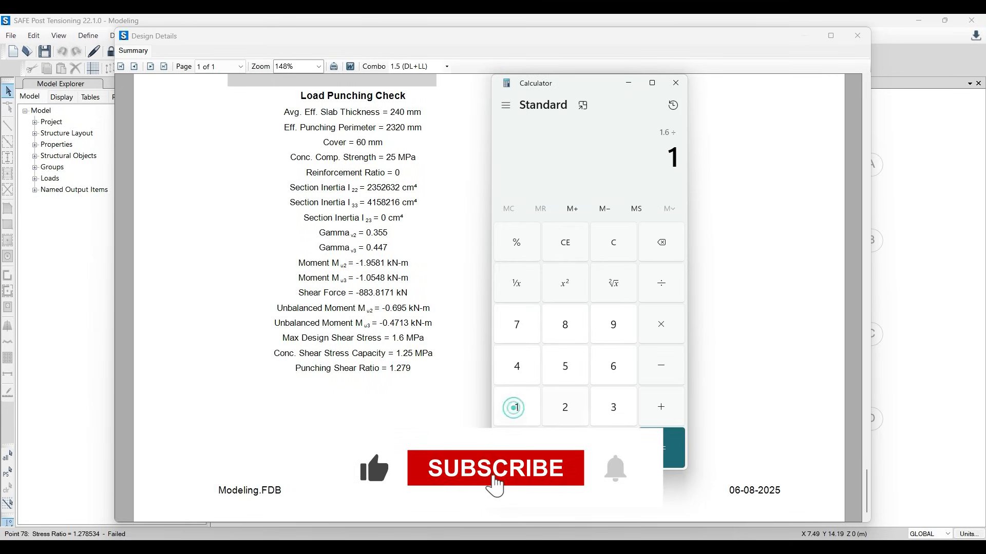
pyautogui.click(614, 449)
pyautogui.click(584, 416)
pyautogui.click(570, 366)
pyautogui.click(662, 448)
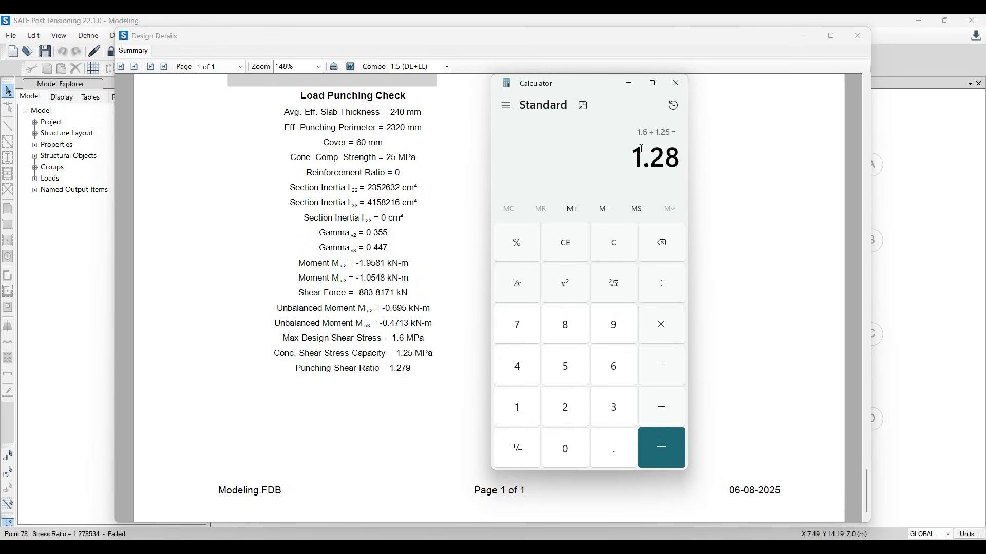
pyautogui.click(676, 89)
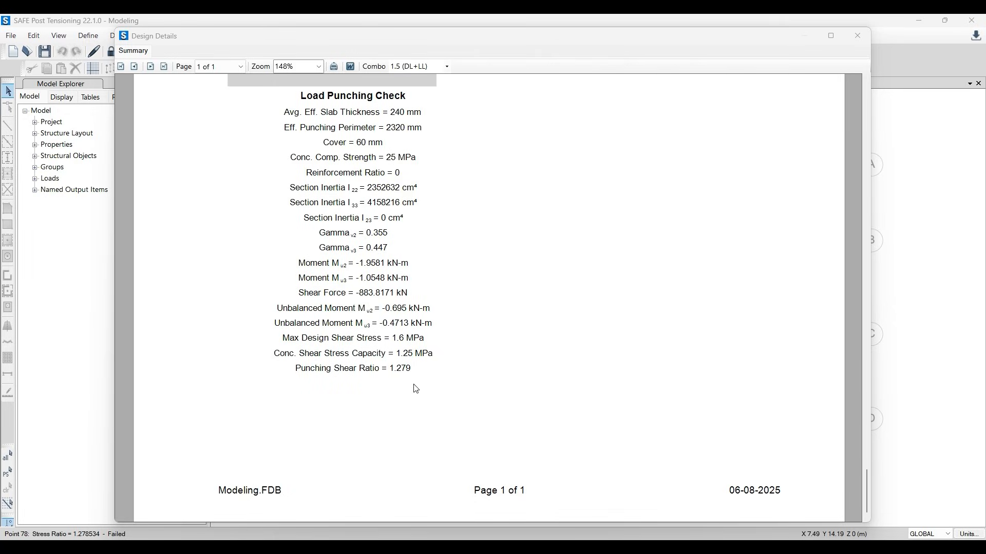
pyautogui.click(857, 35)
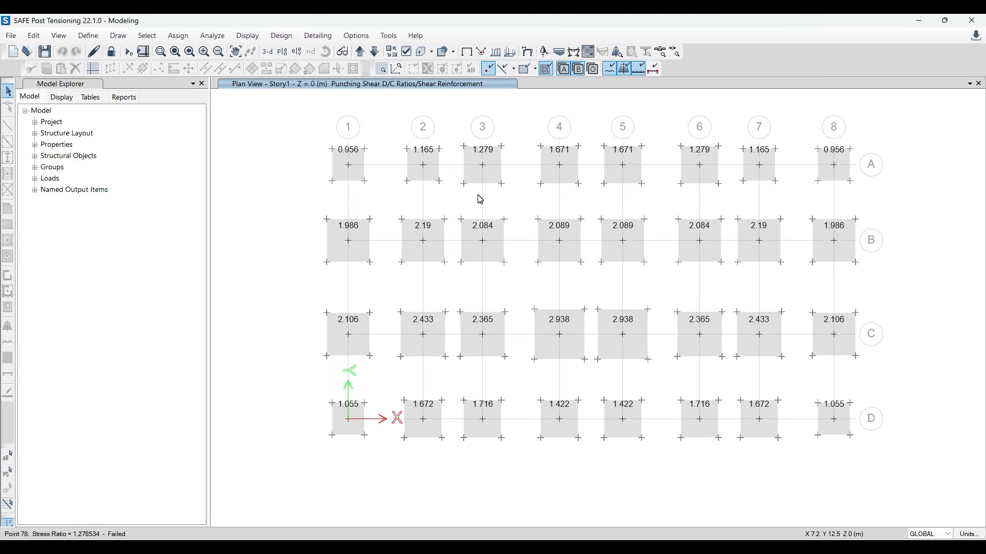
# In Paint, draw a wide footing rectangle below the layered soil sketch, with a narrow column rectangle standing on its middle
pyautogui.moveTo(310, 545)
pyautogui.click(328, 527)
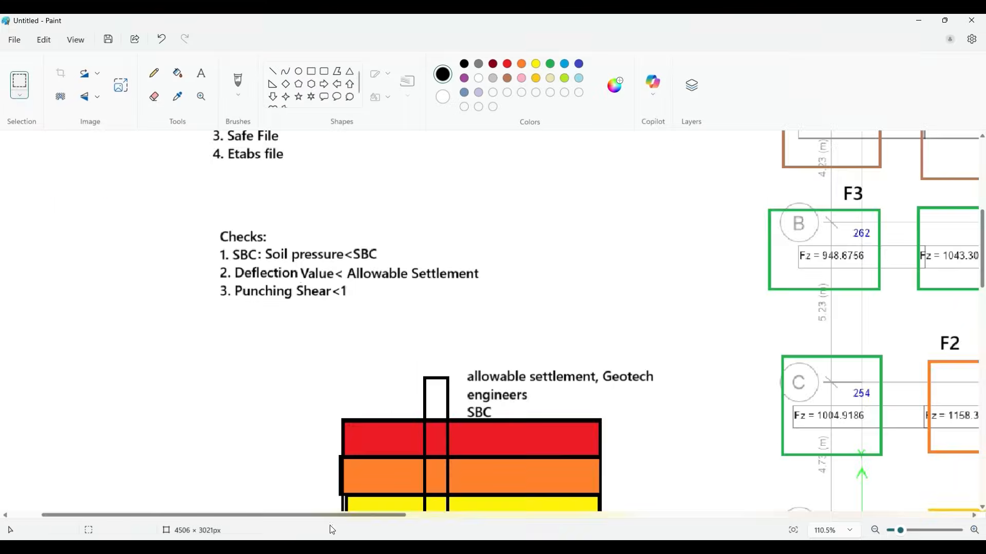
pyautogui.scroll(-6, 340, 370)
pyautogui.click(311, 71)
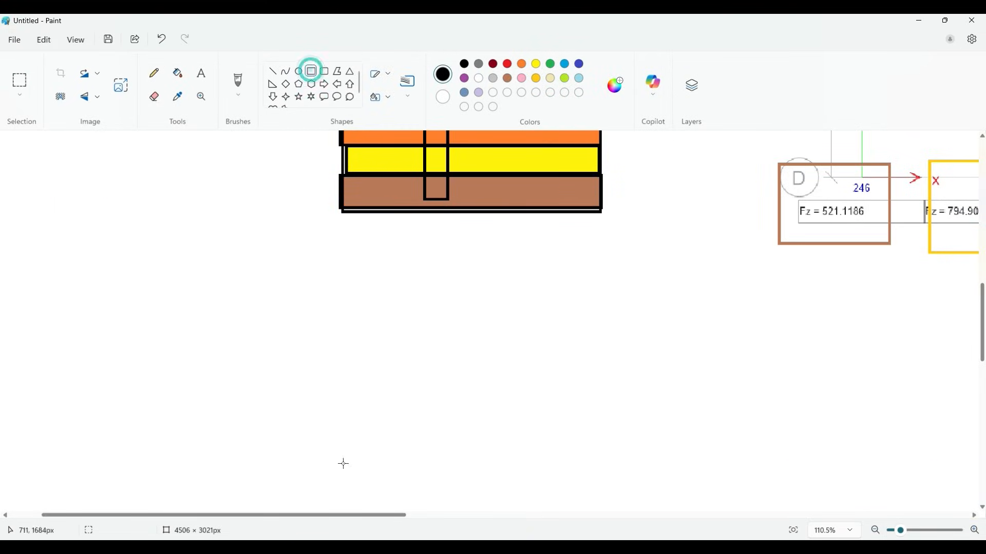
pyautogui.moveTo(335, 405); pyautogui.dragTo(515, 437)
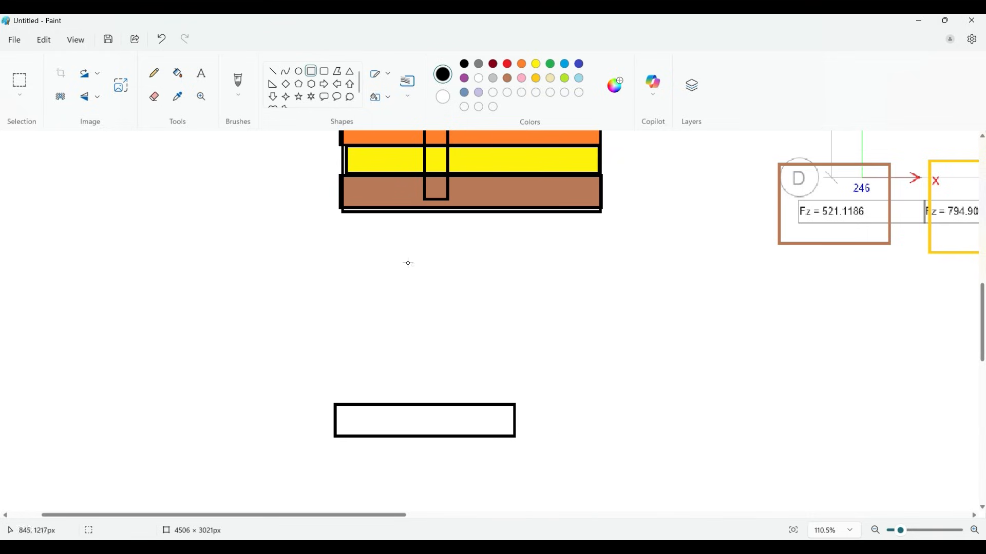
pyautogui.moveTo(410, 404); pyautogui.dragTo(441, 244)
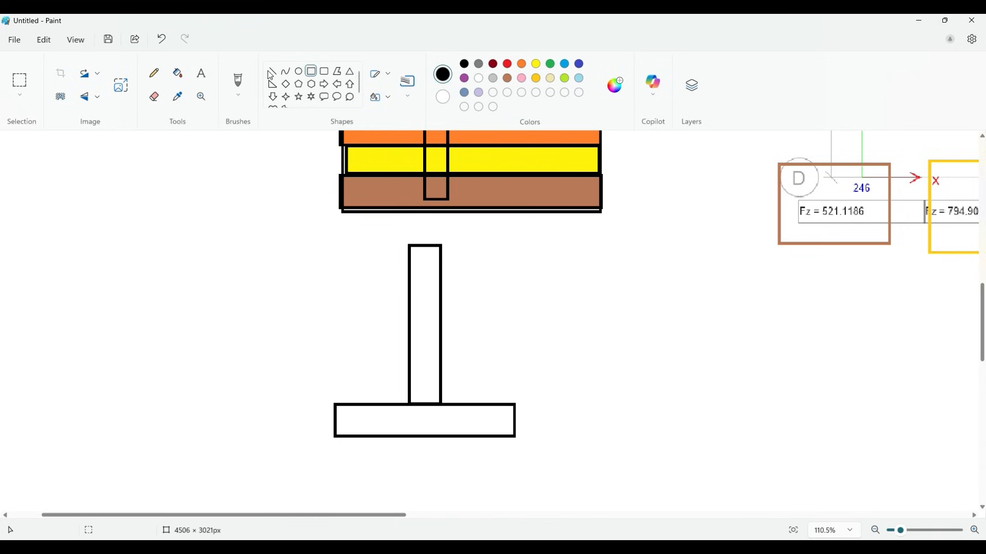
# Draw a downward arrow about 28 × 111 px from the column base through the footing
pyautogui.click(273, 96)
pyautogui.moveTo(418, 388); pyautogui.dragTo(435, 452)
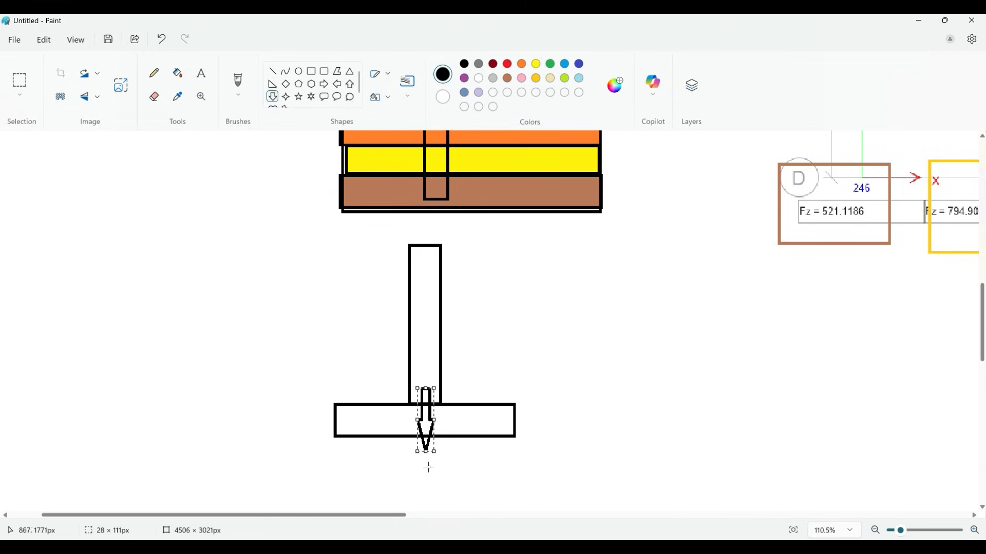
pyautogui.click(457, 465)
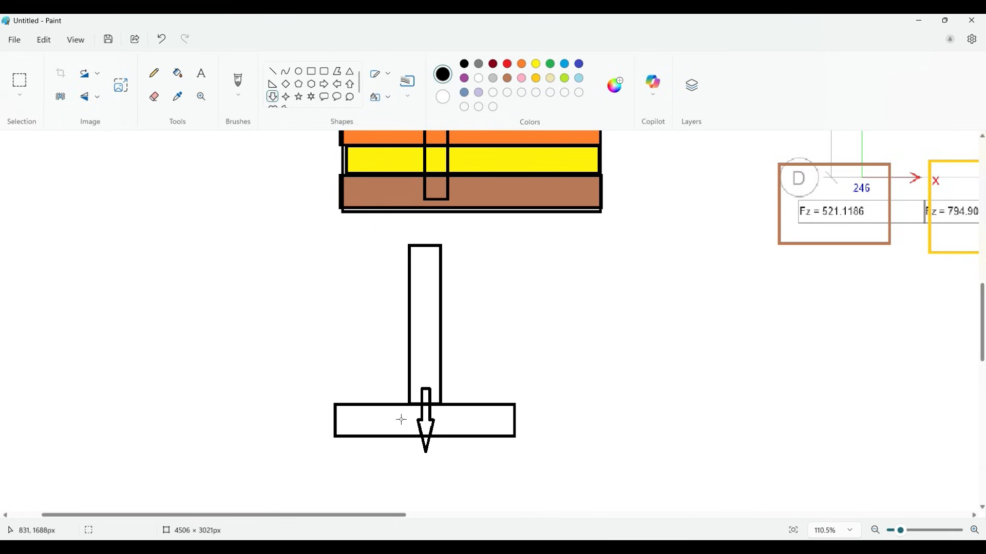
# Draw a horizontal line about 328 px long beside the footing sketch and a narrow downward arrow crossing its middle
pyautogui.click(272, 71)
pyautogui.moveTo(569, 408); pyautogui.dragTo(756, 408)
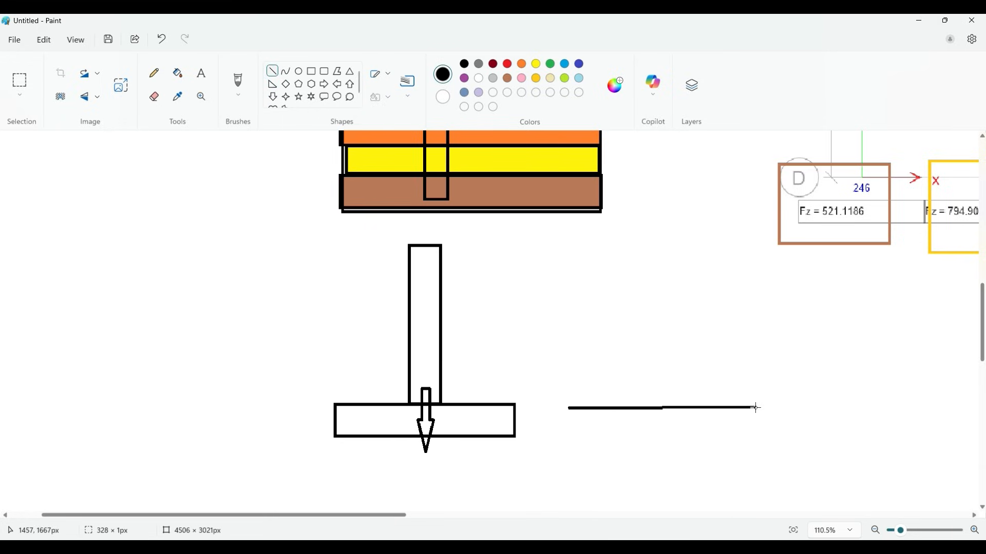
pyautogui.click(734, 380)
pyautogui.click(272, 97)
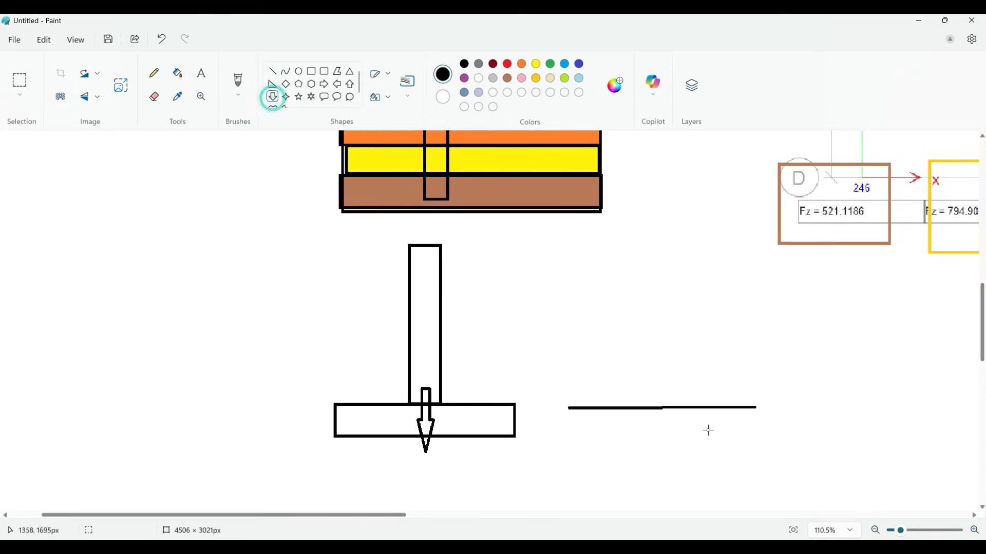
pyautogui.moveTo(652, 377); pyautogui.dragTo(660, 442)
pyautogui.click(692, 442)
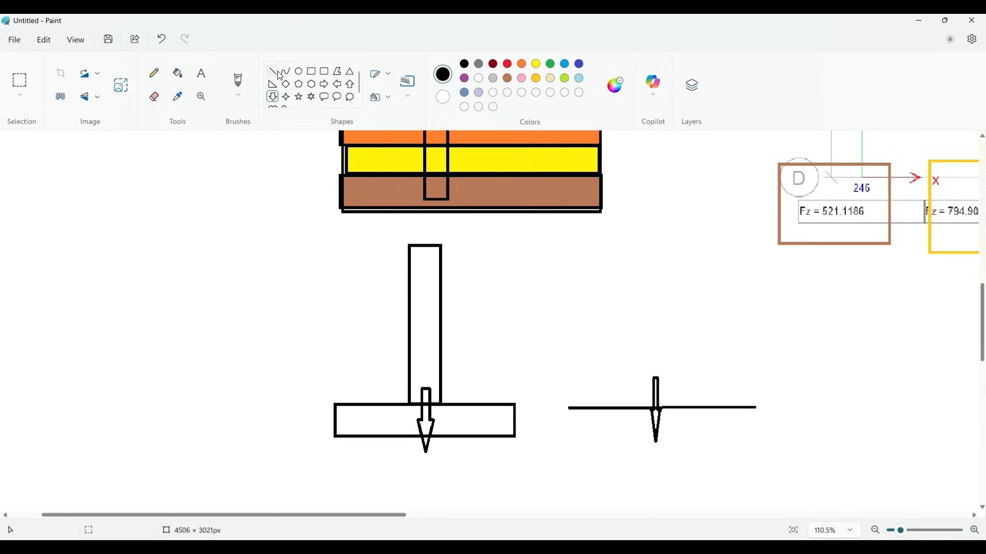
# Draw a thin rectangle about 324 × 13 px directly beneath the horizontal line to give it thickness
pyautogui.click(311, 71)
pyautogui.moveTo(569, 409); pyautogui.dragTo(755, 419)
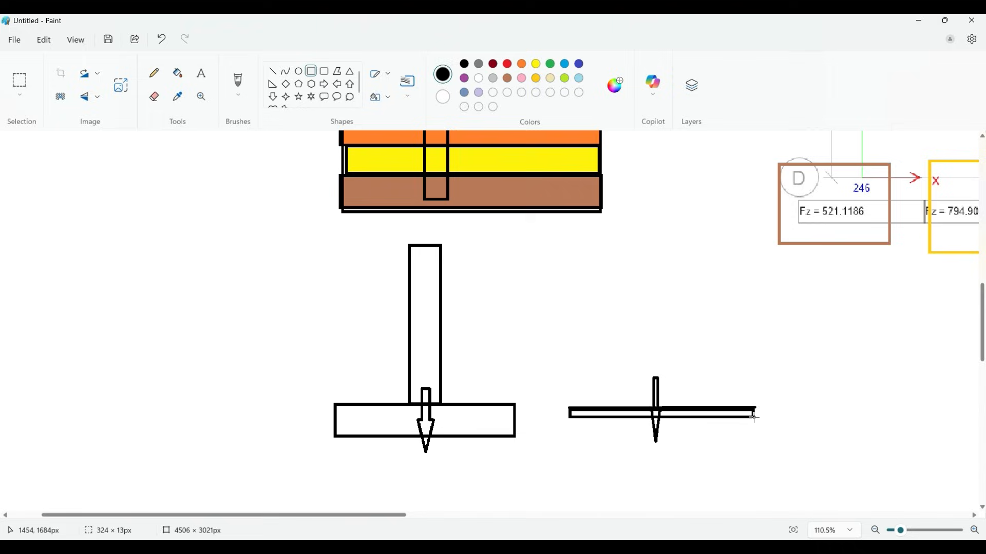
pyautogui.click(718, 370)
pyautogui.click(307, 74)
pyautogui.moveTo(335, 437); pyautogui.dragTo(515, 455)
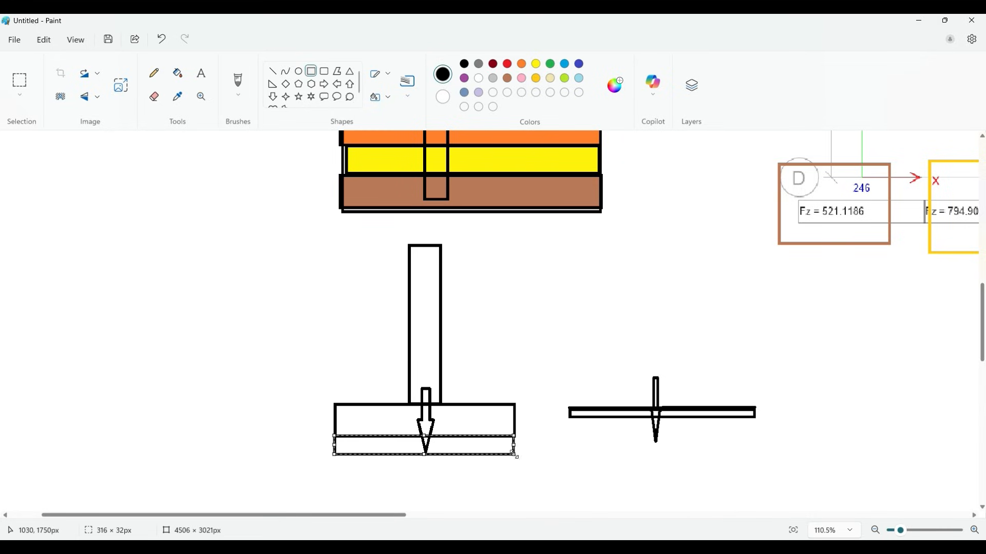
pyautogui.hotkey('ctrl', 'z')
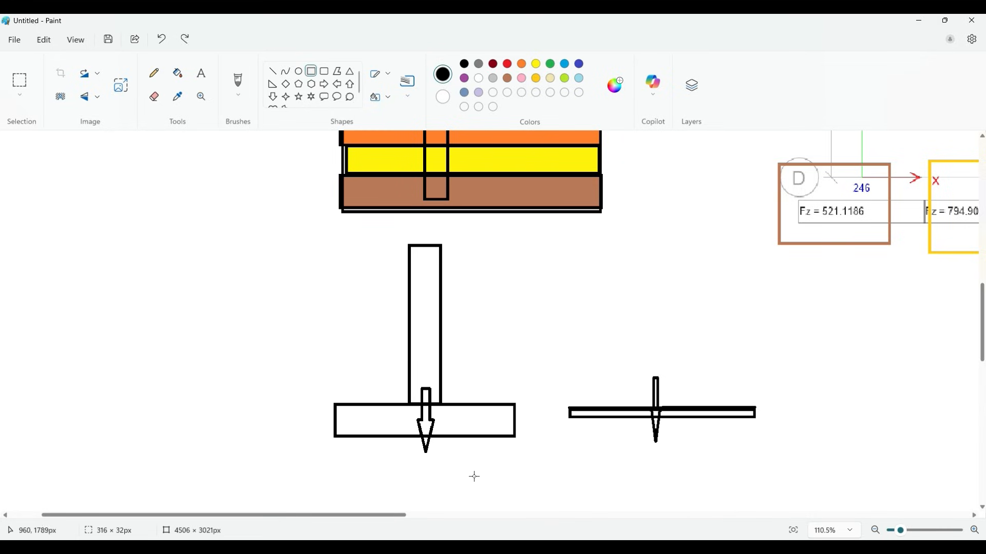
pyautogui.click(154, 97)
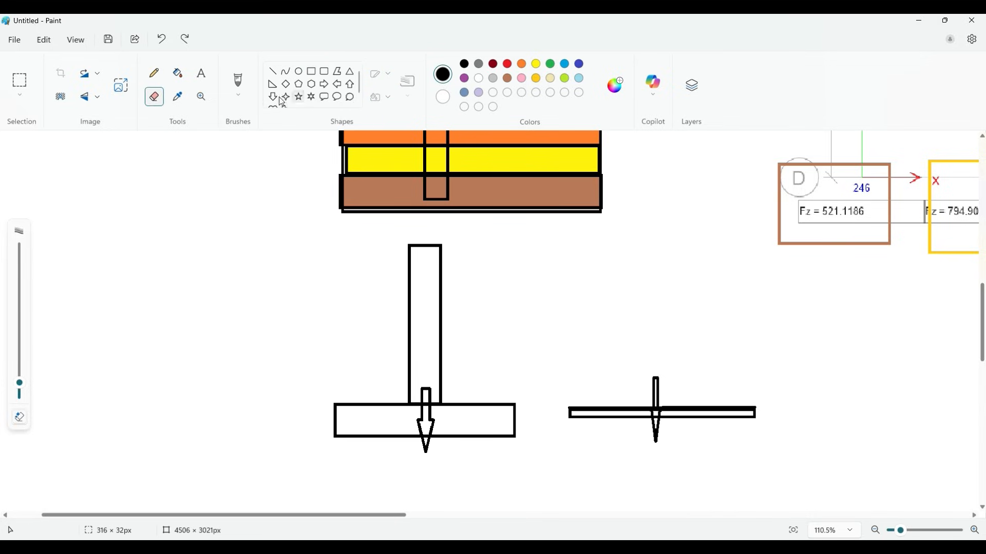
# Erase the bottom edge of the footing sketch and draw a deeper rectangle of the same width from its top edge
pyautogui.moveTo(334, 435)
pyautogui.mouseDown()
pyautogui.moveTo(513, 435)
pyautogui.moveTo(373, 436)
pyautogui.mouseUp()
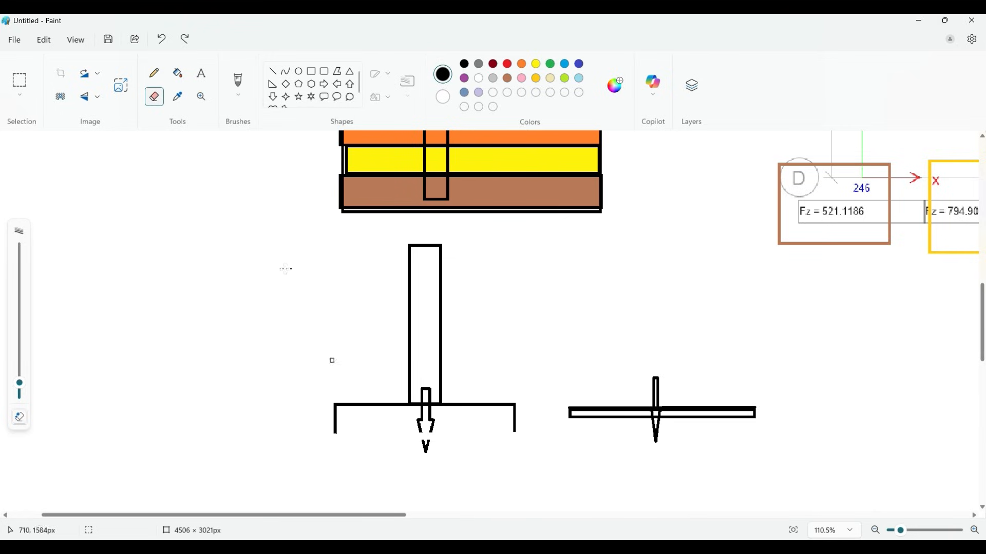
pyautogui.click(311, 71)
pyautogui.moveTo(336, 403); pyautogui.dragTo(515, 464)
pyautogui.click(539, 444)
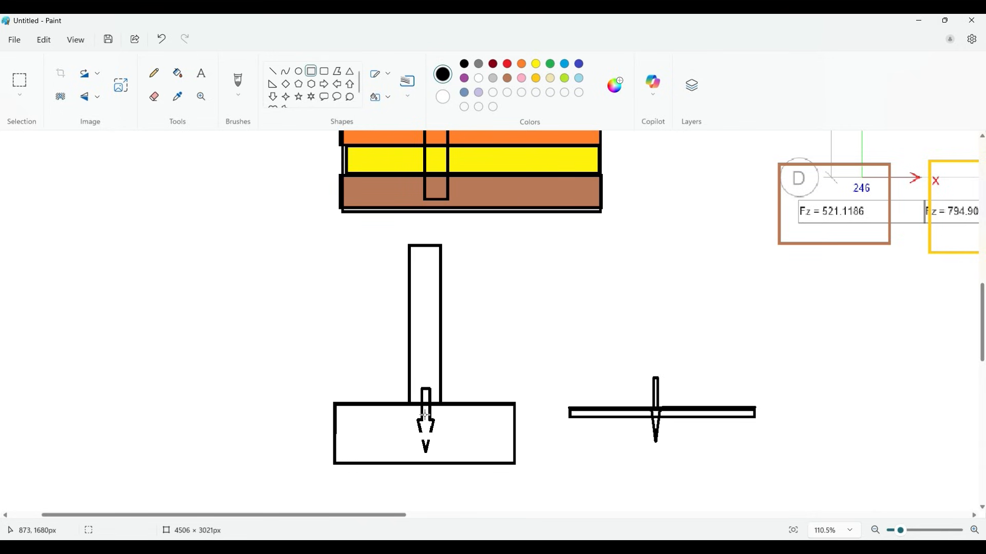
pyautogui.click(324, 71)
pyautogui.moveTo(372, 404); pyautogui.dragTo(473, 370)
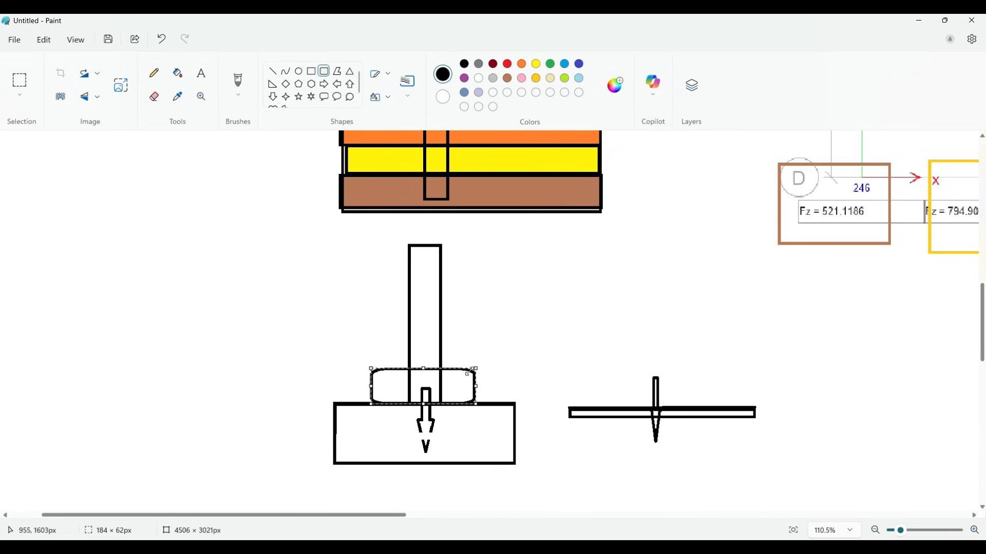
pyautogui.hotkey('ctrl', 'z')
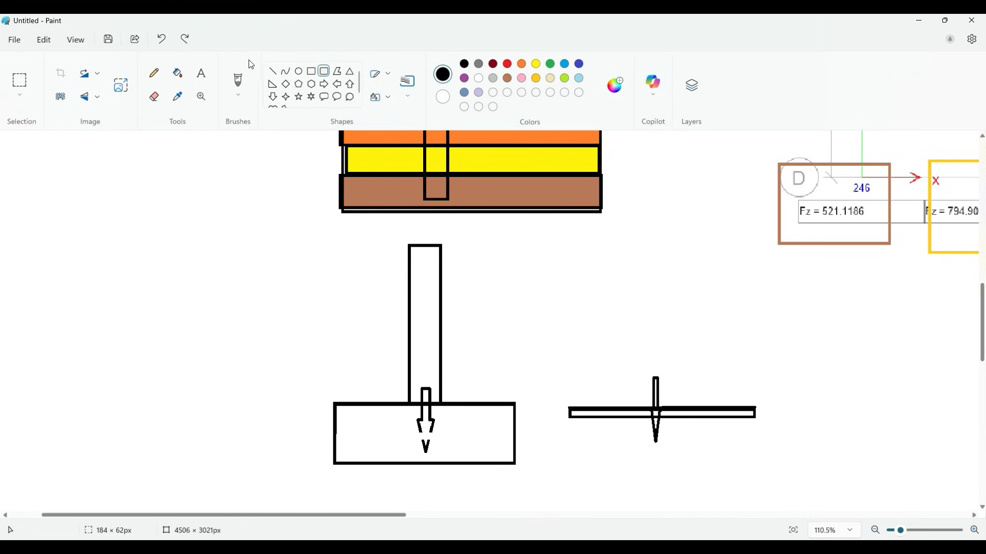
# Draw a square-cornered rectangle on top of the footing, around the column base and narrower than the footing
pyautogui.click(311, 71)
pyautogui.moveTo(367, 402); pyautogui.dragTo(481, 371)
pyautogui.click(491, 338)
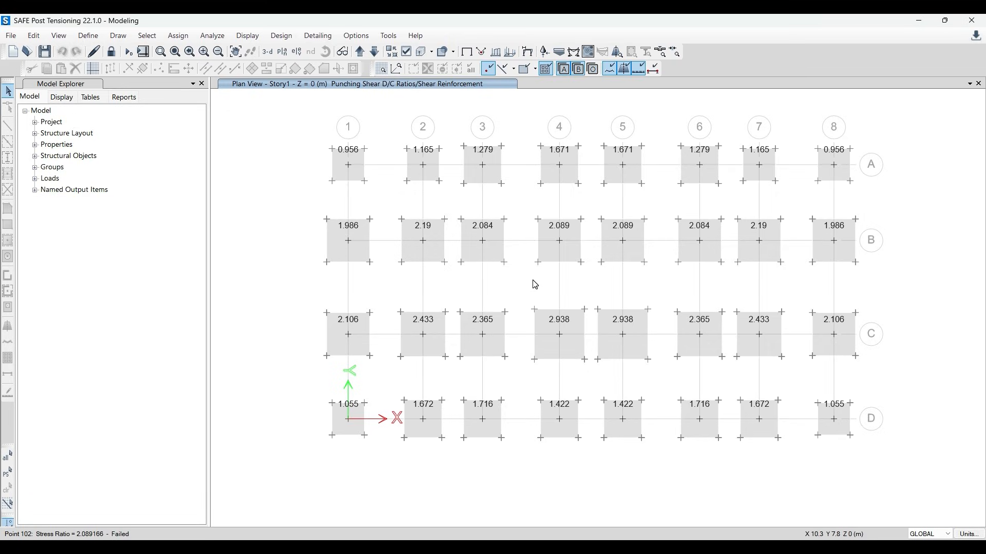
pyautogui.moveTo(532, 281); pyautogui.dragTo(484, 292, button='middle')
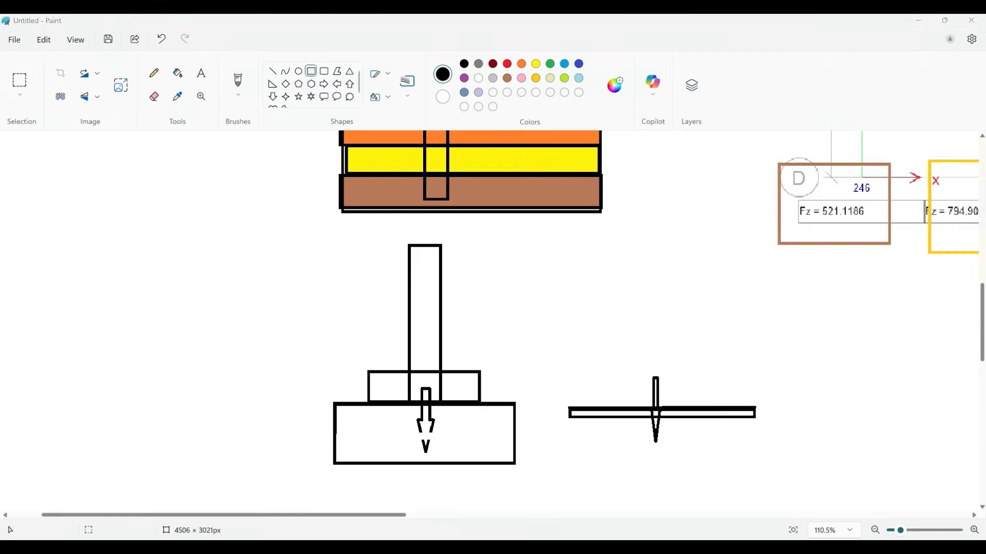
# Add a caption below the footing sketch beginning with "Depth of the footing"
pyautogui.scroll(-5, 315, 369)
pyautogui.click(201, 74)
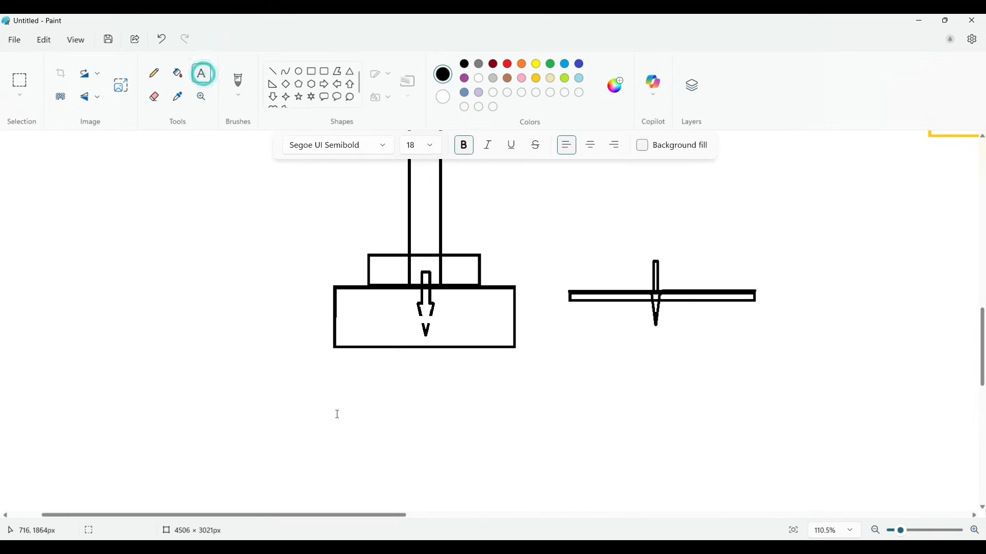
pyautogui.moveTo(308, 389); pyautogui.dragTo(452, 453)
pyautogui.write('Deptj')
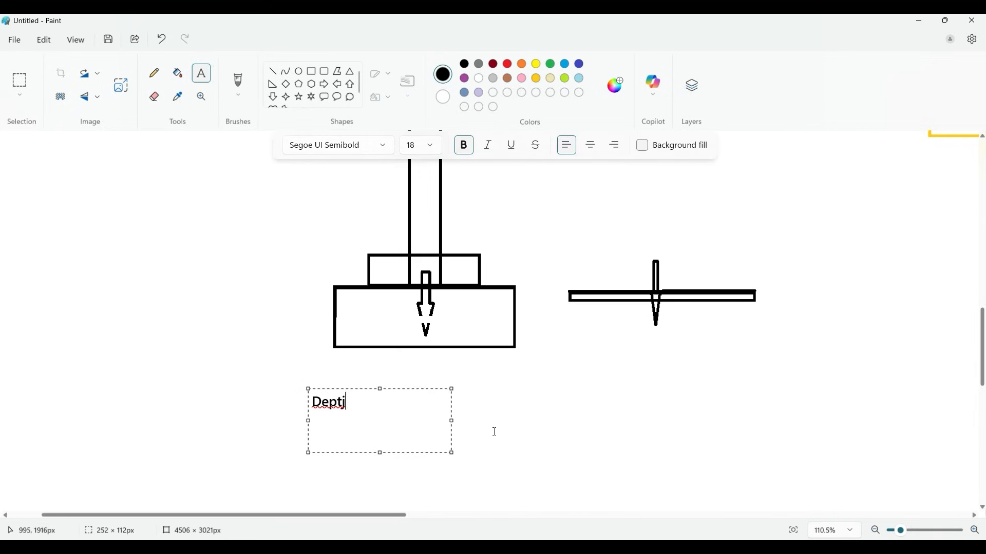
pyautogui.press('BackSpace')
pyautogui.write('h of the footing')
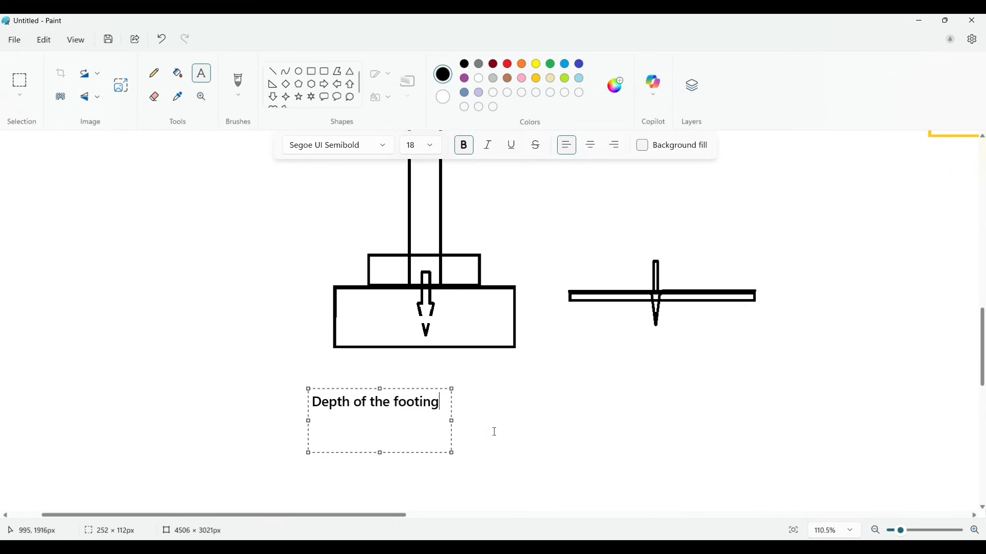
# Widen the caption's text box to about 590 px and continue it with "and the relationship of it with the deflection and SBC Check"
pyautogui.moveTo(452, 421); pyautogui.dragTo(642, 419)
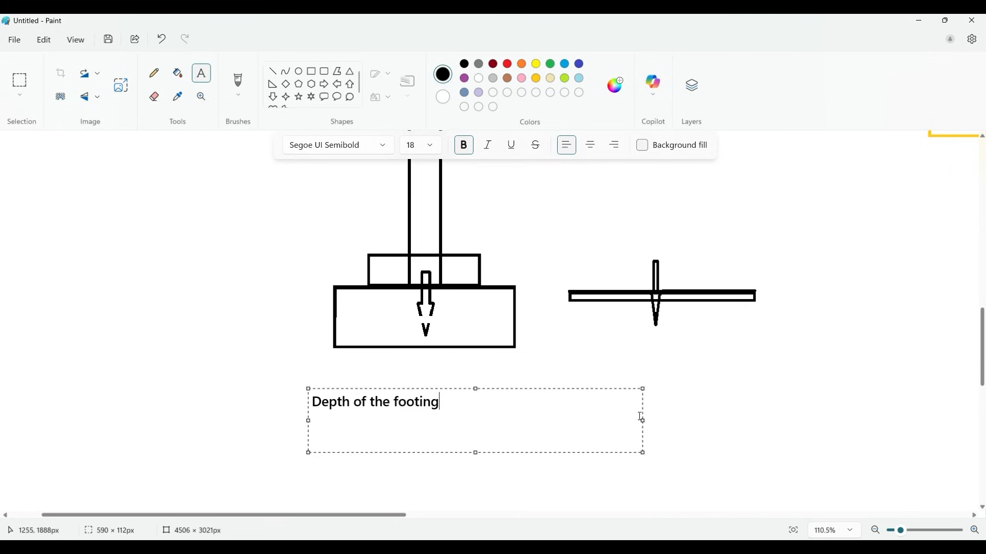
pyautogui.write('and the rela')
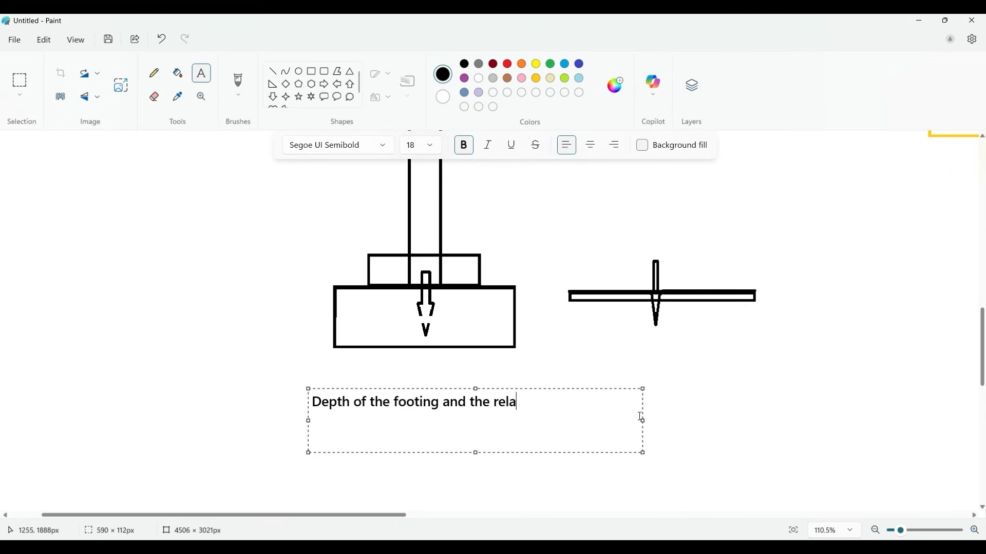
pyautogui.write('tionship of i')
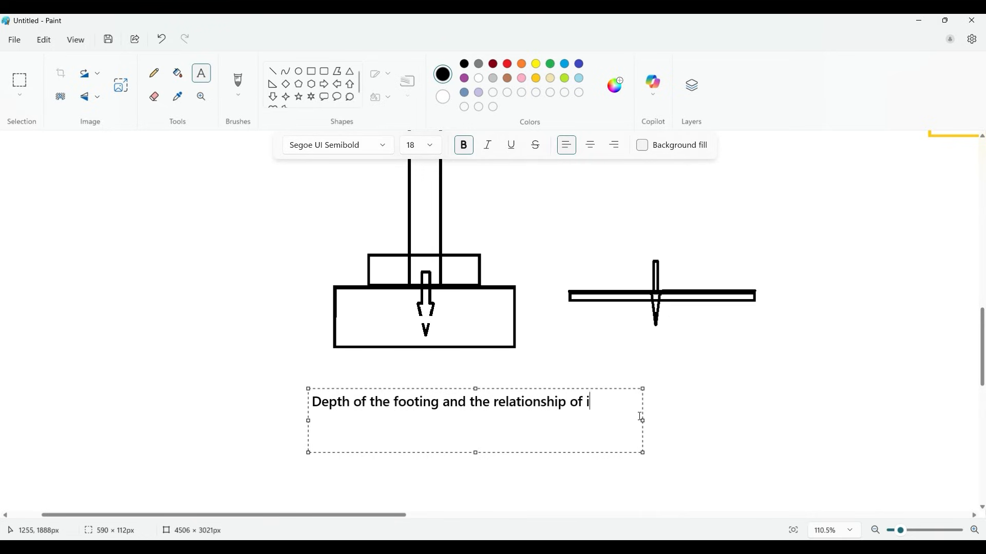
pyautogui.write('t with the defle')
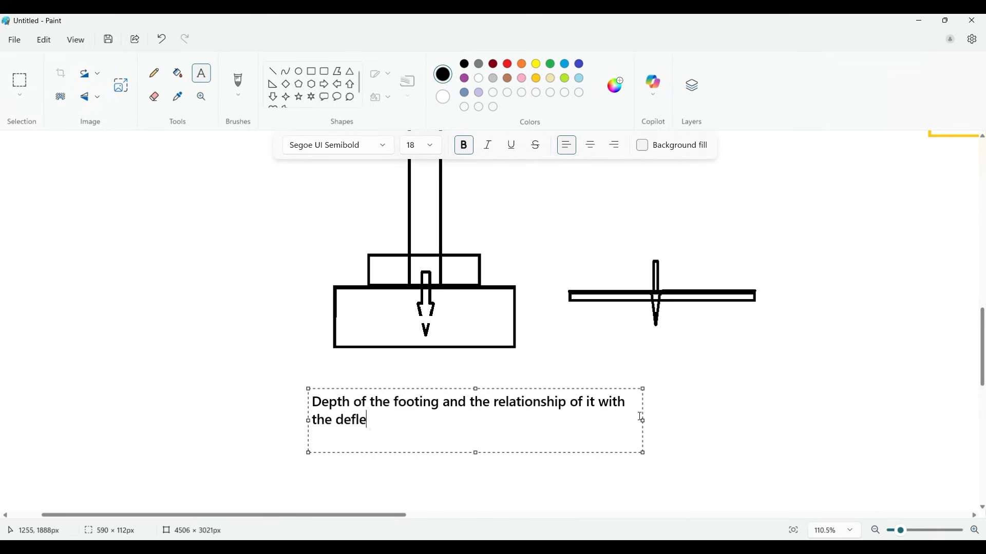
pyautogui.write('cction')
pyautogui.press('BackSpace')
pyautogui.press('BackSpace')
pyautogui.press('BackSpace')
pyautogui.press('BackSpace')
pyautogui.write('ion and SBC')
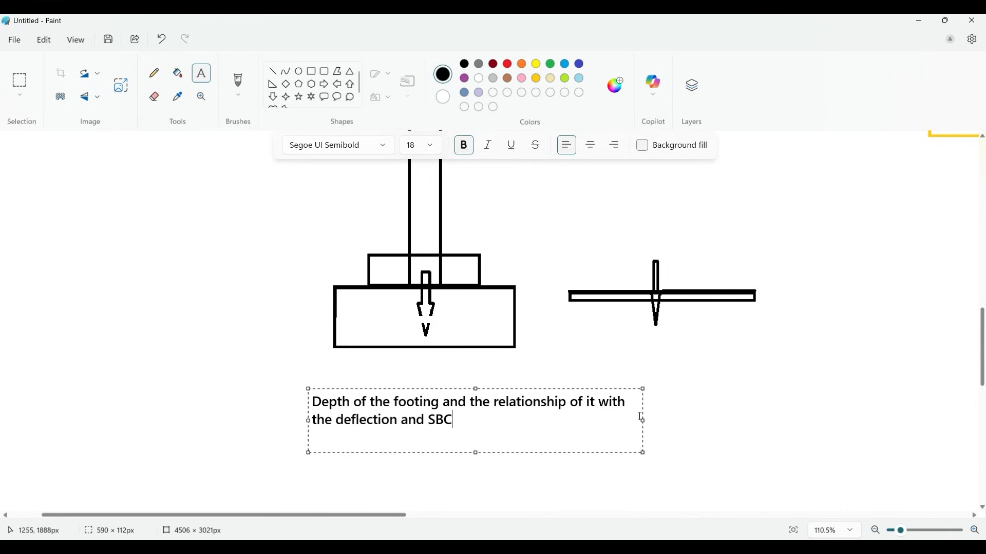
pyautogui.write(' Check')
pyautogui.click(521, 370)
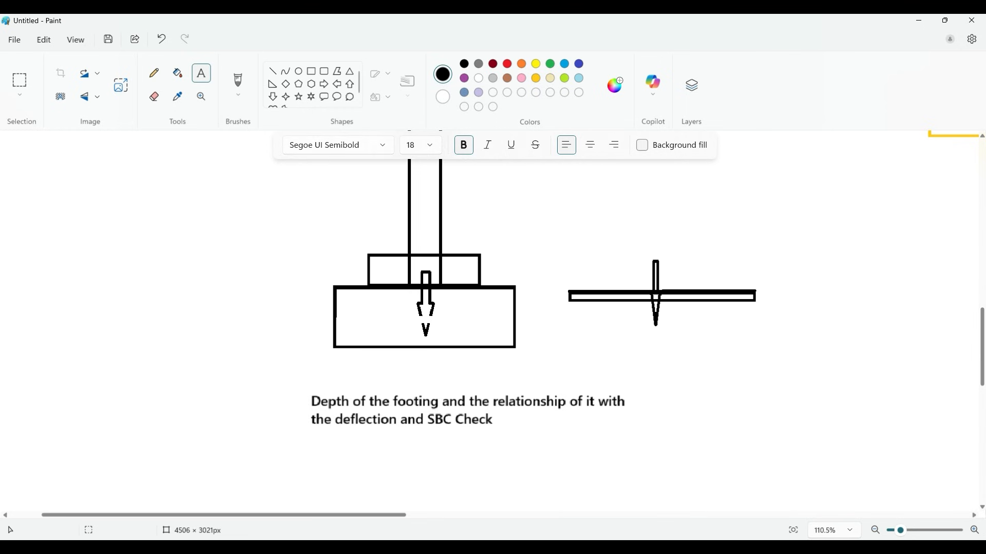
# Switch to SAFE and unlock the analysed model for editing
pyautogui.click(390, 548)
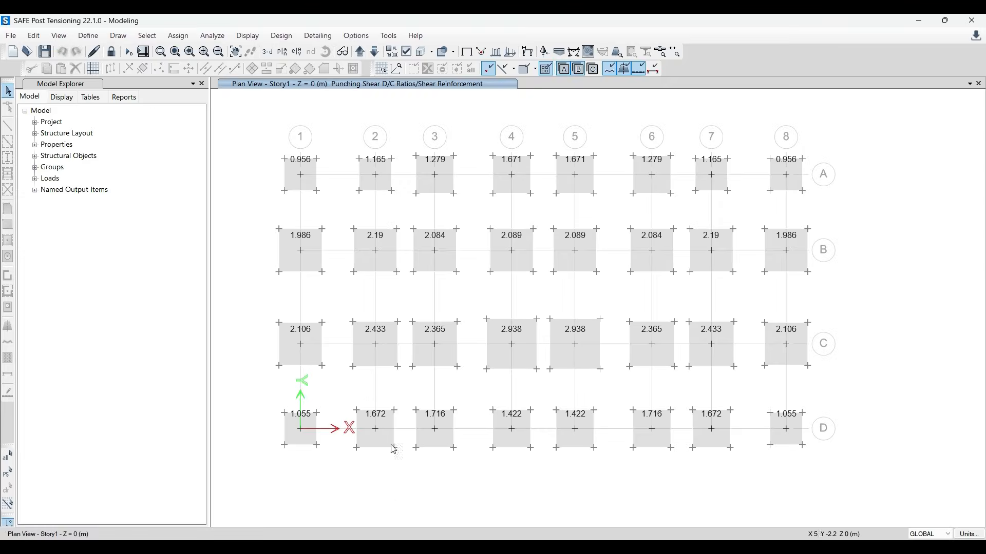
pyautogui.click(111, 53)
pyautogui.click(509, 329)
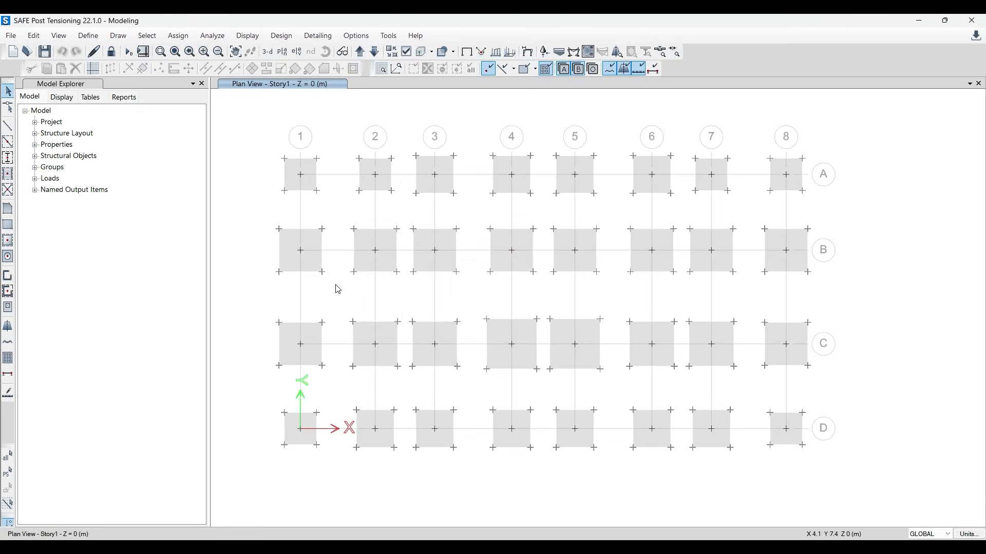
# Copy the Footing 300mm slab property as "Footing 400mm" with a thickness of 400 mm
pyautogui.click(89, 36)
pyautogui.moveTo(106, 72)
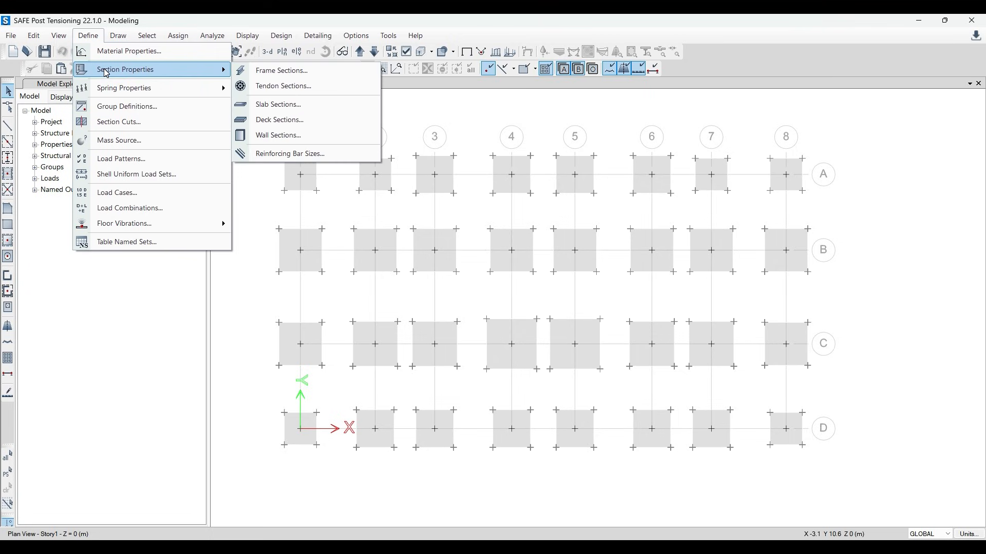
pyautogui.click(296, 104)
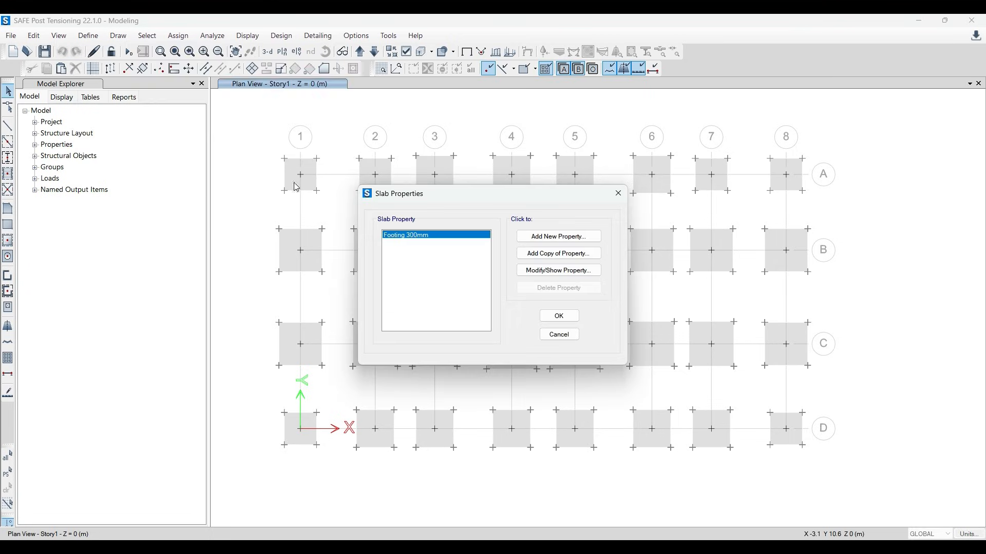
pyautogui.click(557, 254)
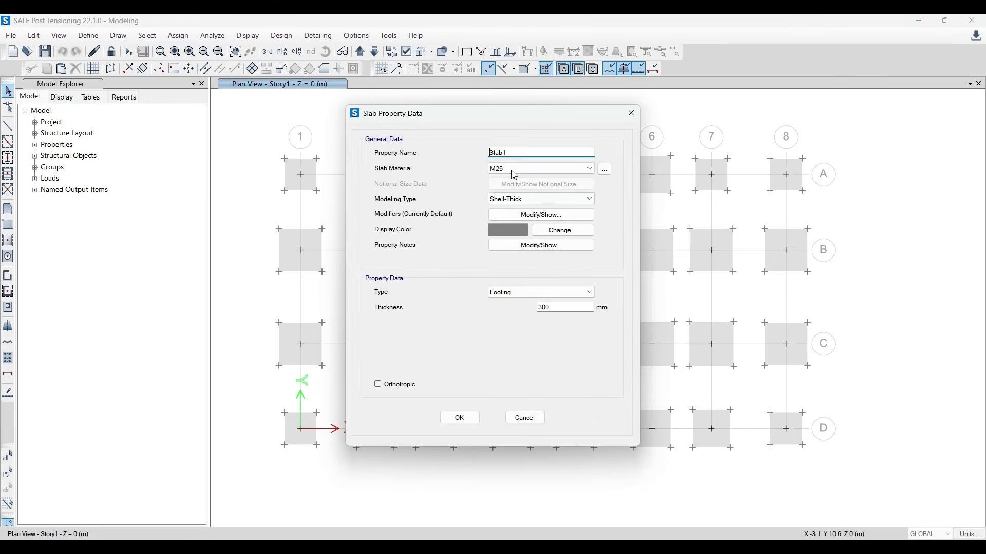
pyautogui.doubleClick(508, 153)
pyautogui.write('Footing 400mm')
pyautogui.doubleClick(565, 307)
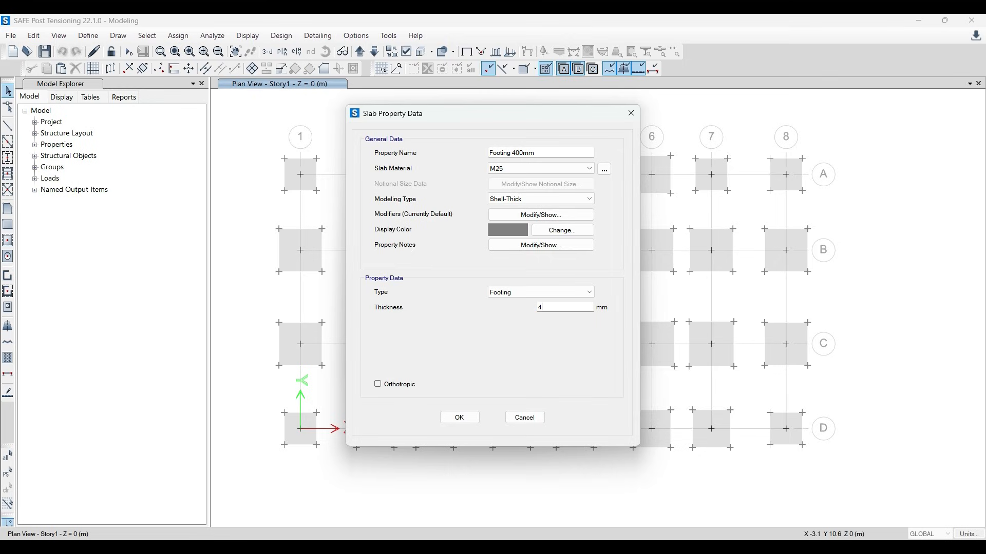
pyautogui.click(459, 417)
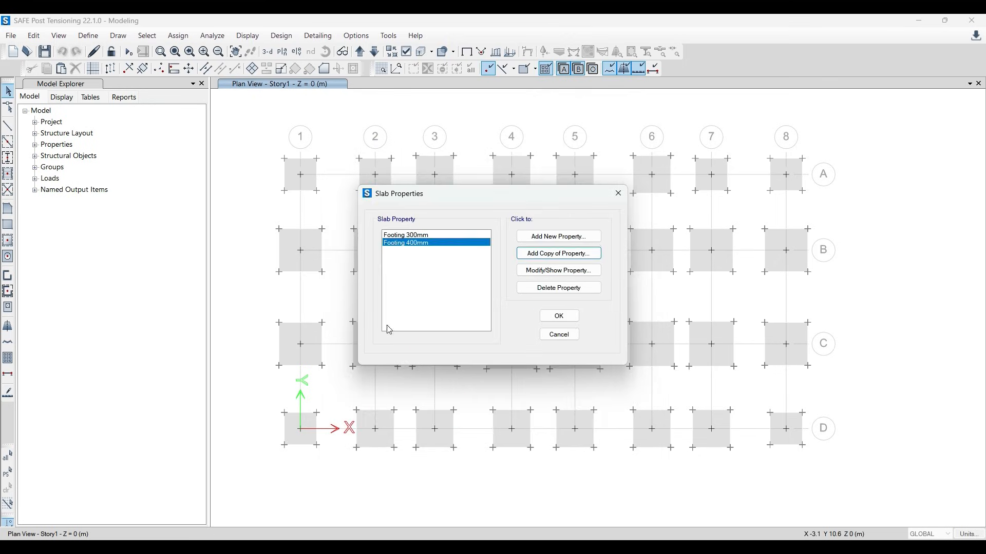
# Copy the Footing 400mm slab property as "Footing 500mm" with a thickness of 500 mm
pyautogui.click(565, 253)
pyautogui.doubleClick(534, 152)
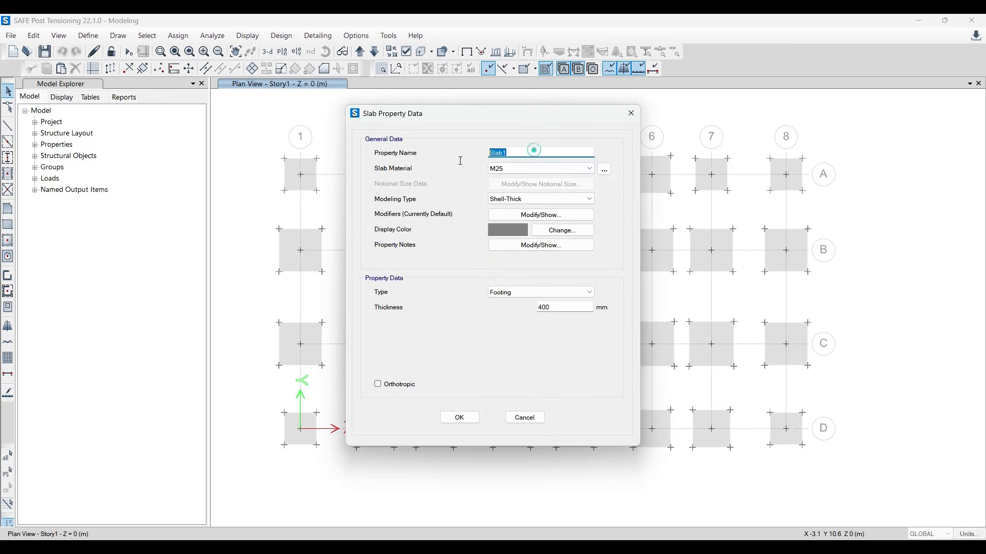
pyautogui.write('Footing 500mm')
pyautogui.doubleClick(554, 307)
pyautogui.write('5')
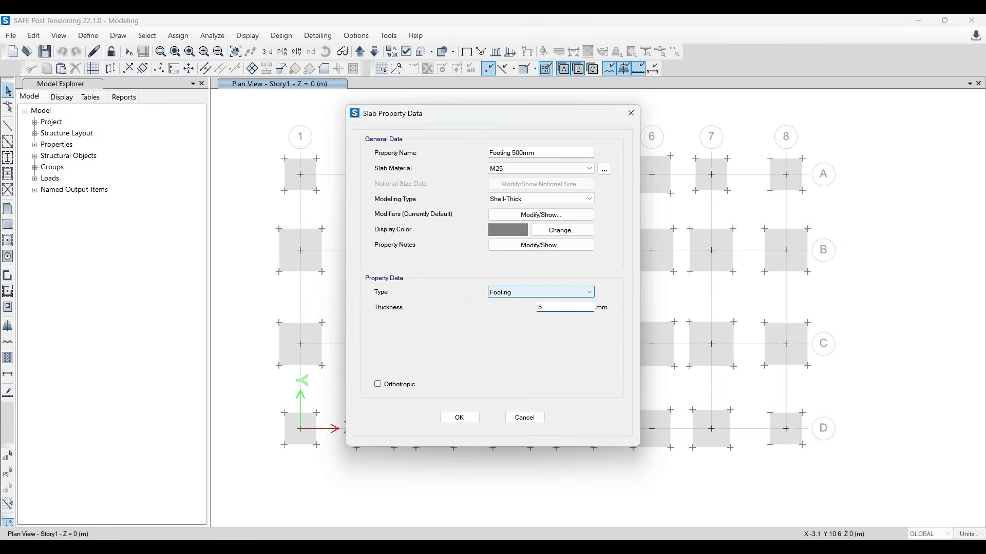
pyautogui.click(460, 417)
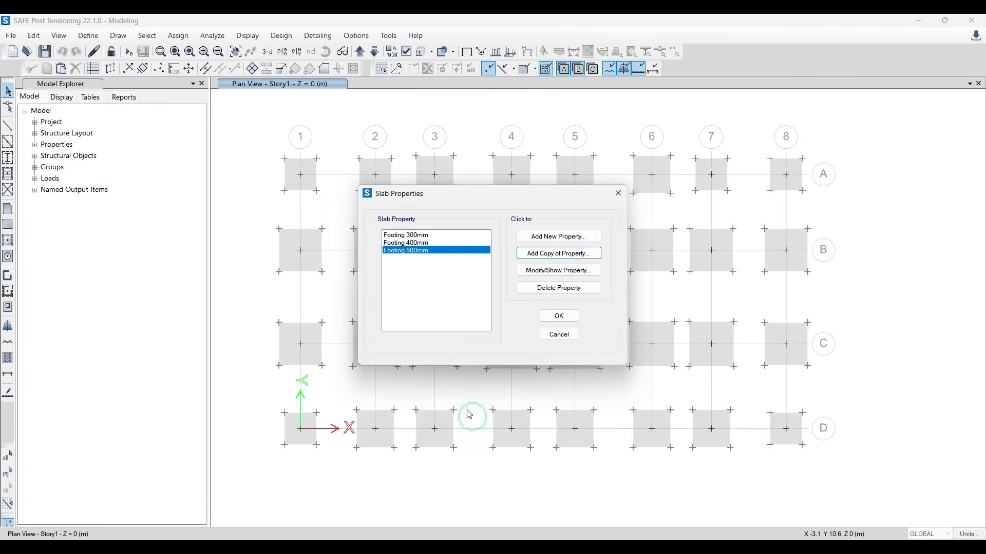
# Copy the Footing 500mm slab property as "Footing 600mm" with a thickness of 600 mm, and accept the slab property list
pyautogui.click(566, 254)
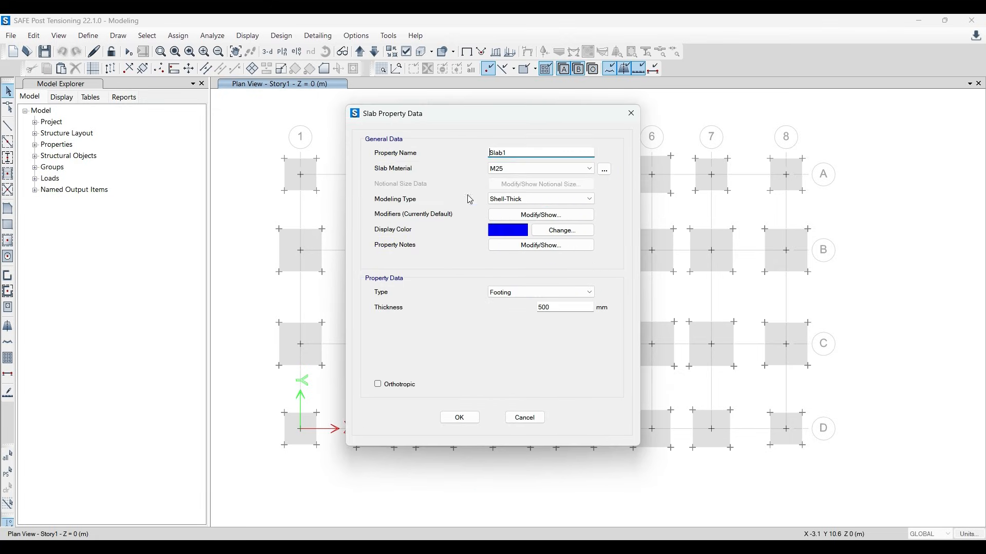
pyautogui.doubleClick(520, 151)
pyautogui.write('F')
pyautogui.doubleClick(573, 304)
pyautogui.write('60')
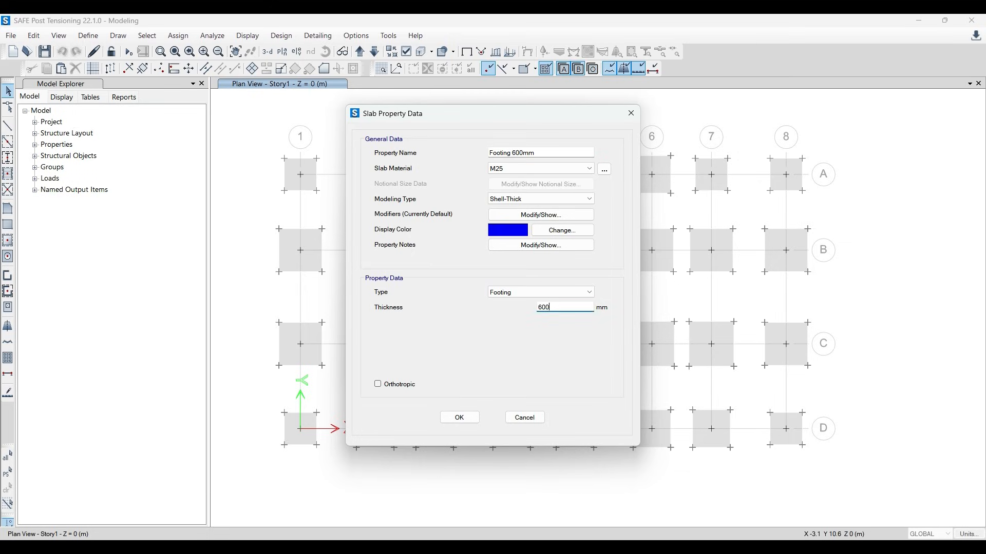
pyautogui.click(459, 417)
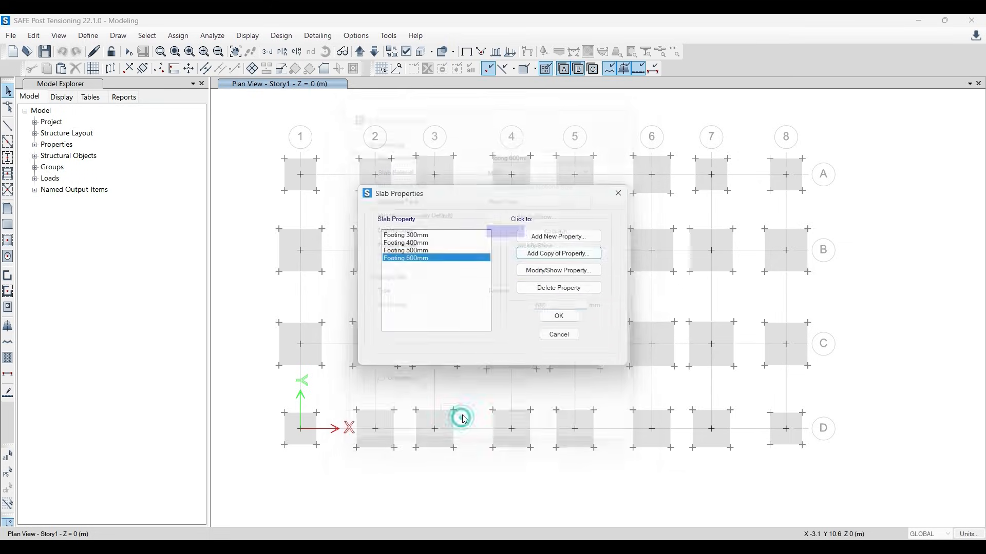
pyautogui.click(418, 235)
pyautogui.click(418, 243)
pyautogui.click(417, 250)
pyautogui.click(416, 258)
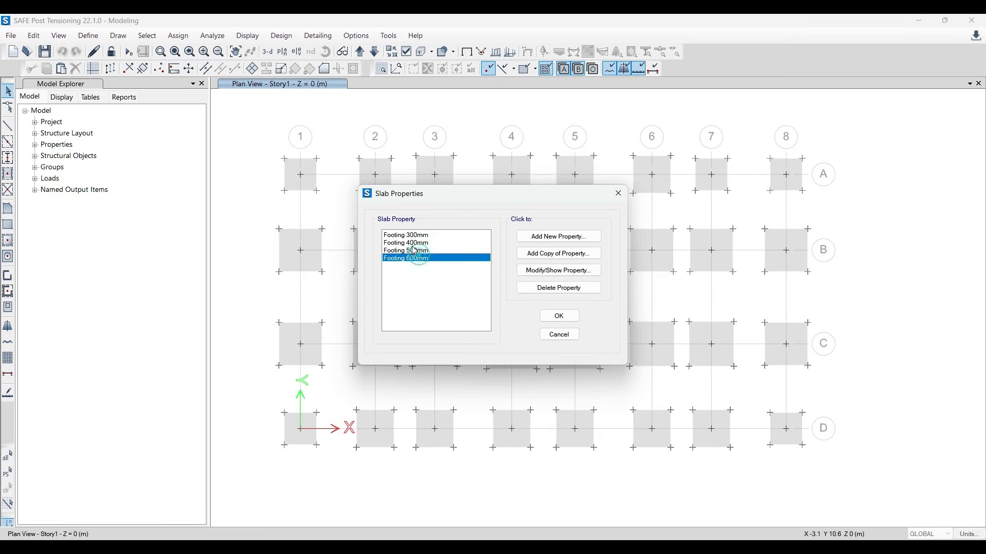
pyautogui.click(560, 316)
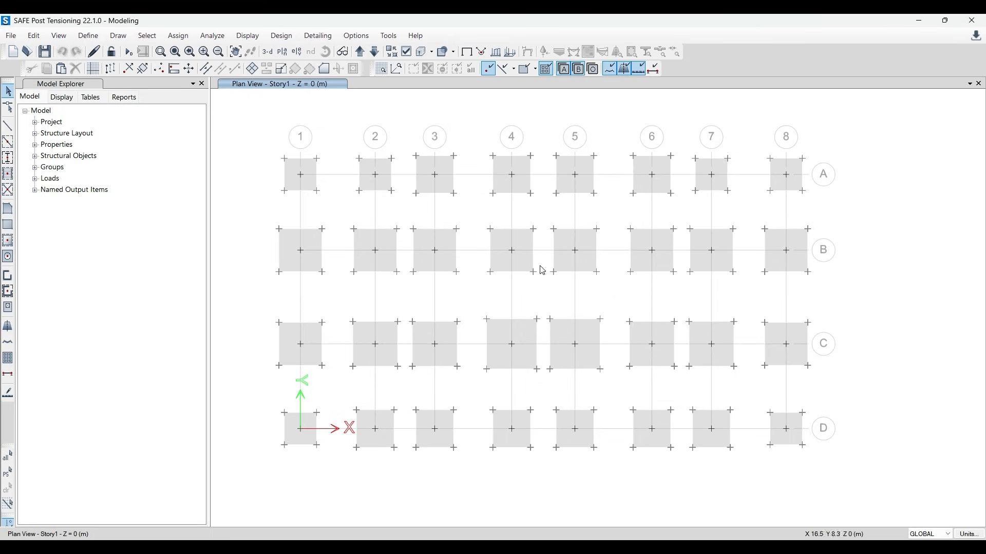
pyautogui.click(157, 41)
pyautogui.moveTo(223, 51)
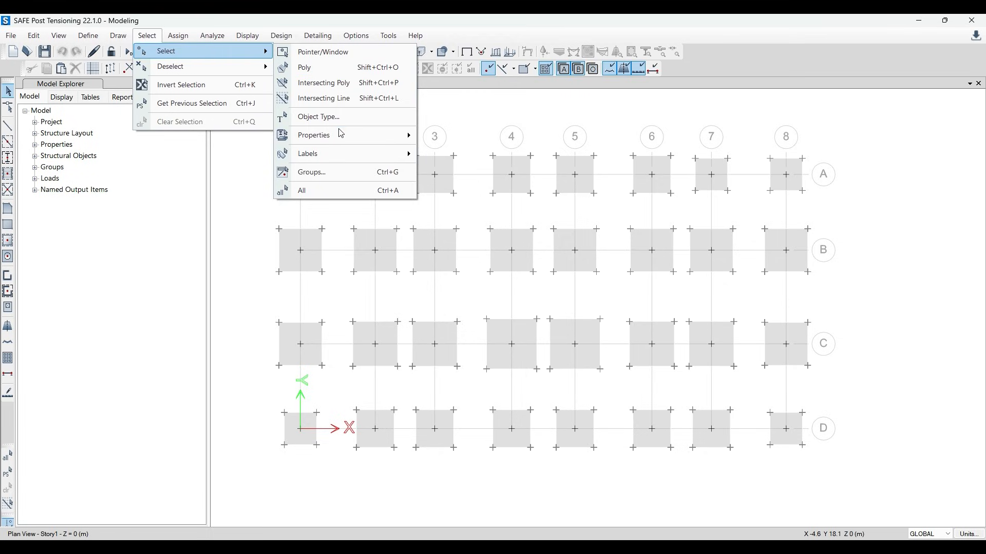
pyautogui.moveTo(356, 134)
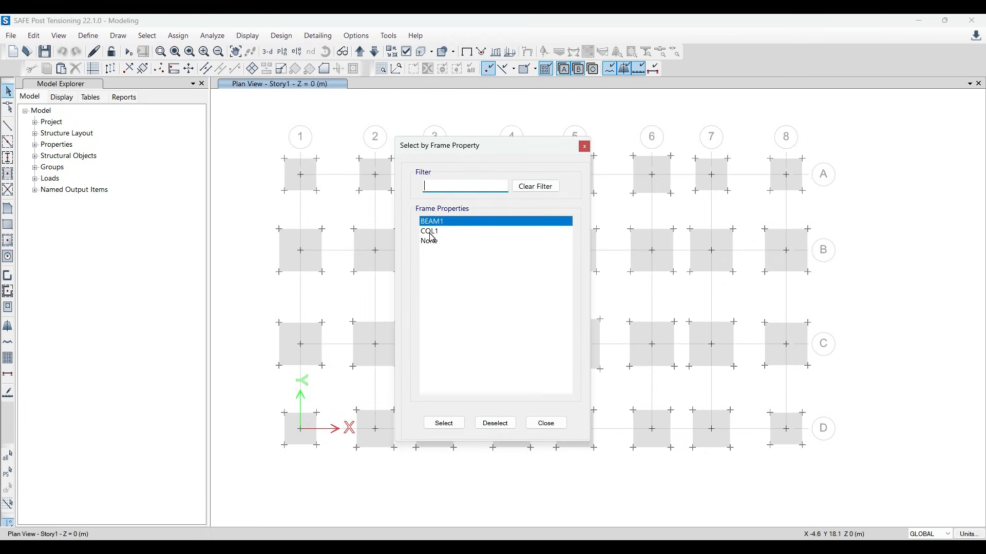
pyautogui.click(583, 147)
# Select all slab areas that use the Footing 300mm section by their slab property
pyautogui.click(147, 36)
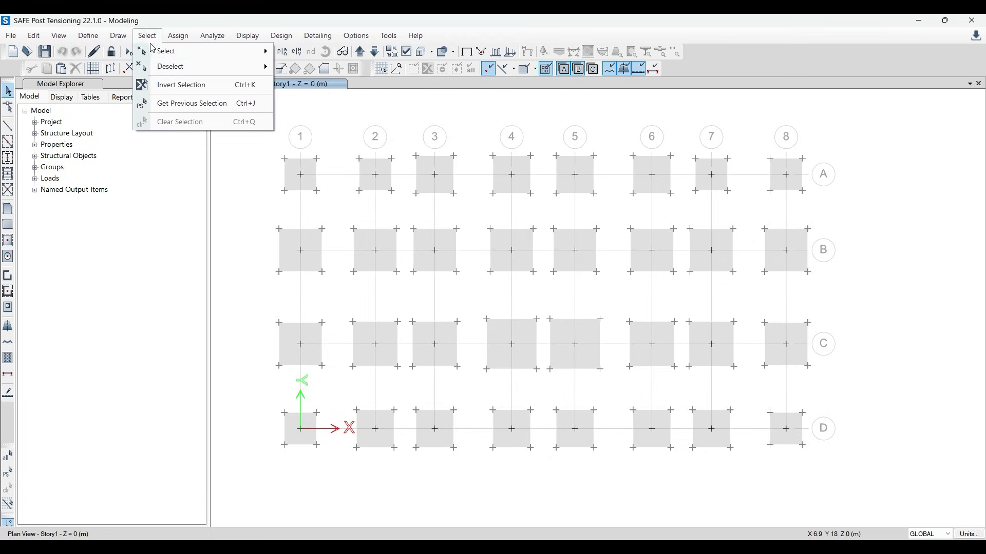
pyautogui.moveTo(169, 51)
pyautogui.moveTo(355, 135)
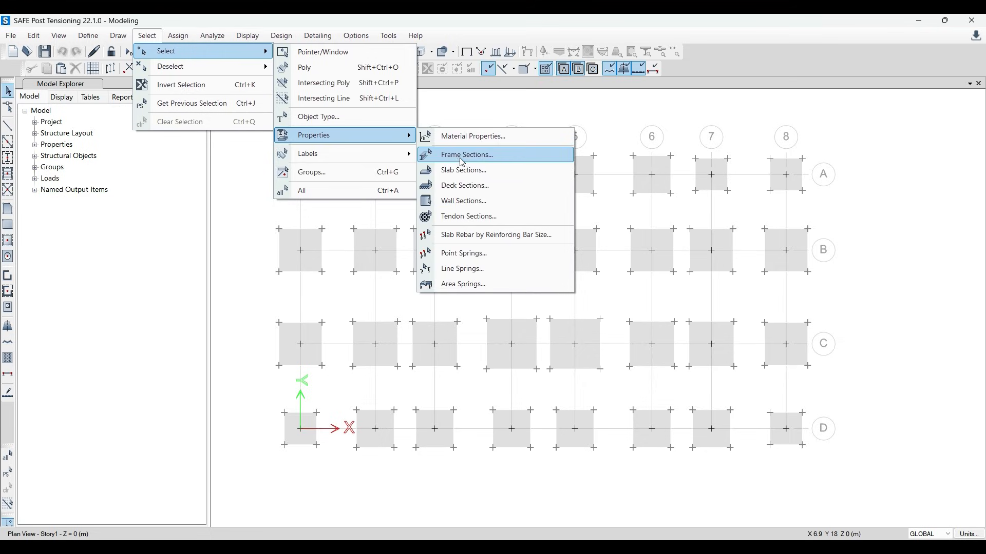
pyautogui.click(462, 170)
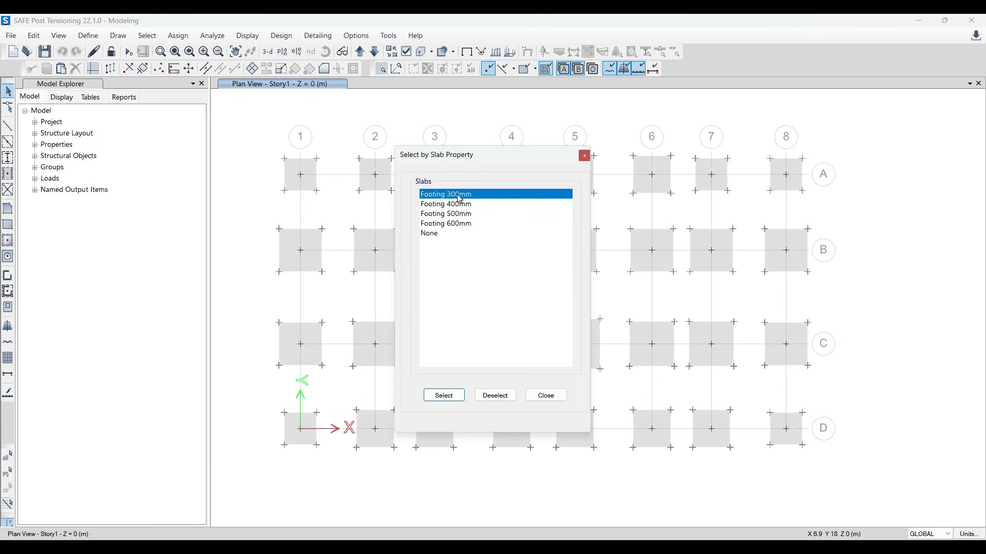
pyautogui.click(443, 396)
pyautogui.click(586, 159)
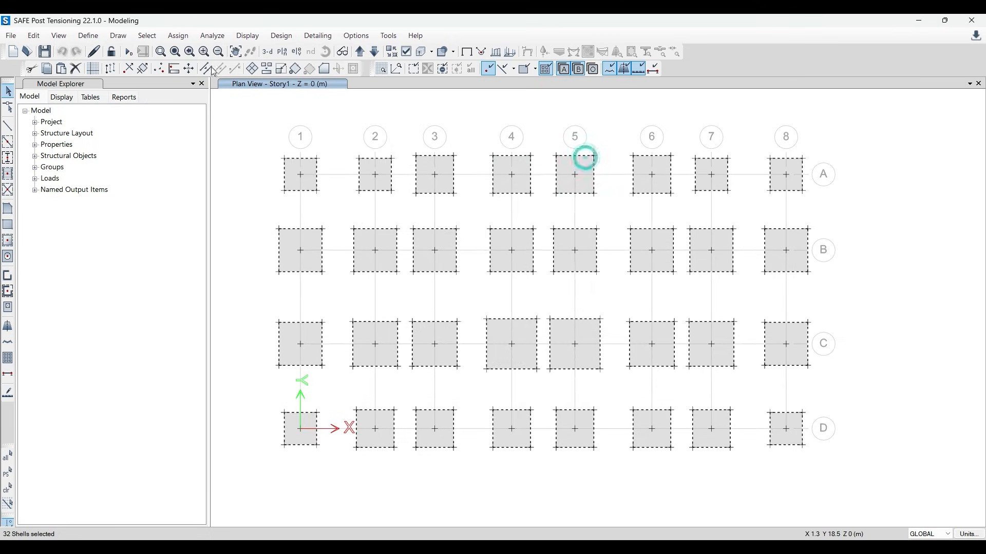
# Assign the Footing 400mm slab section to all the selected footings
pyautogui.click(178, 35)
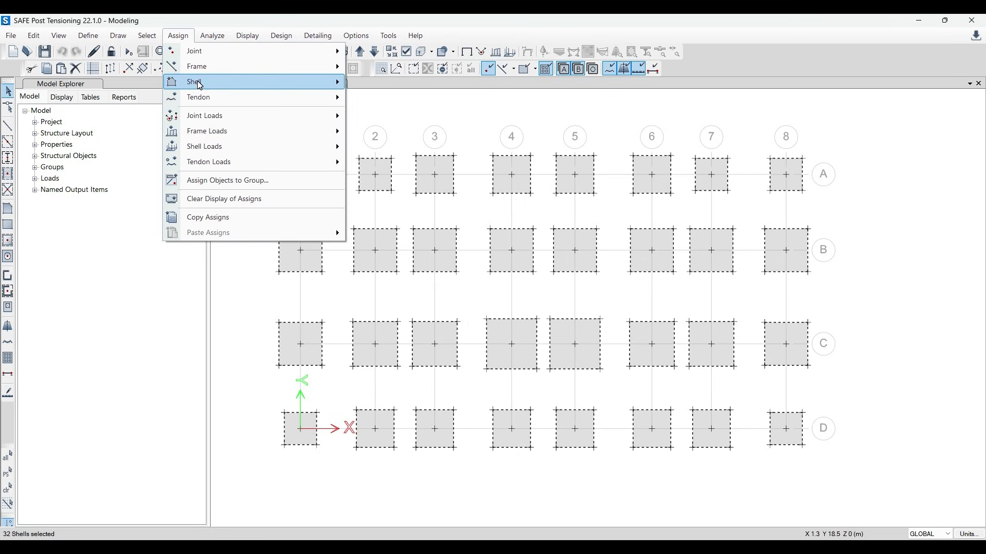
pyautogui.moveTo(229, 84)
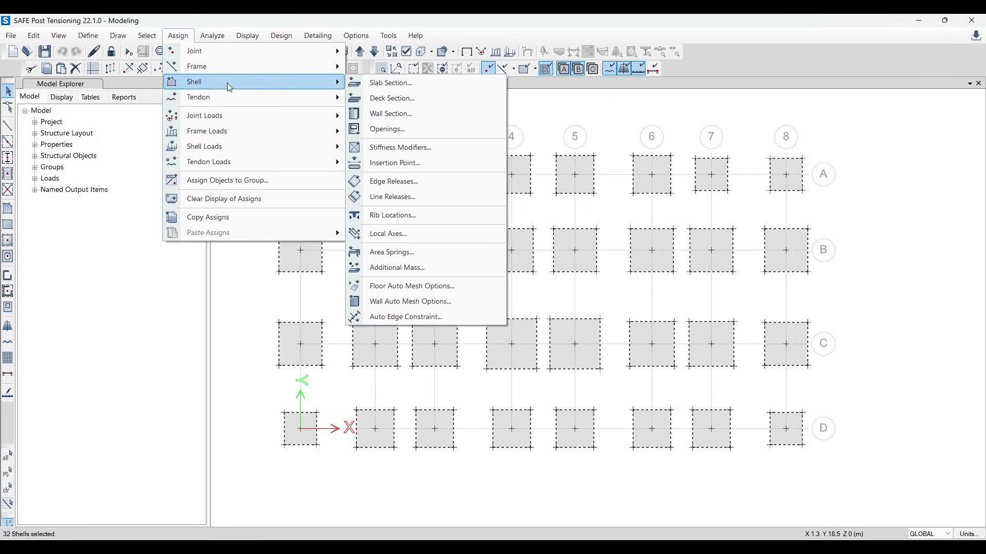
pyautogui.click(384, 84)
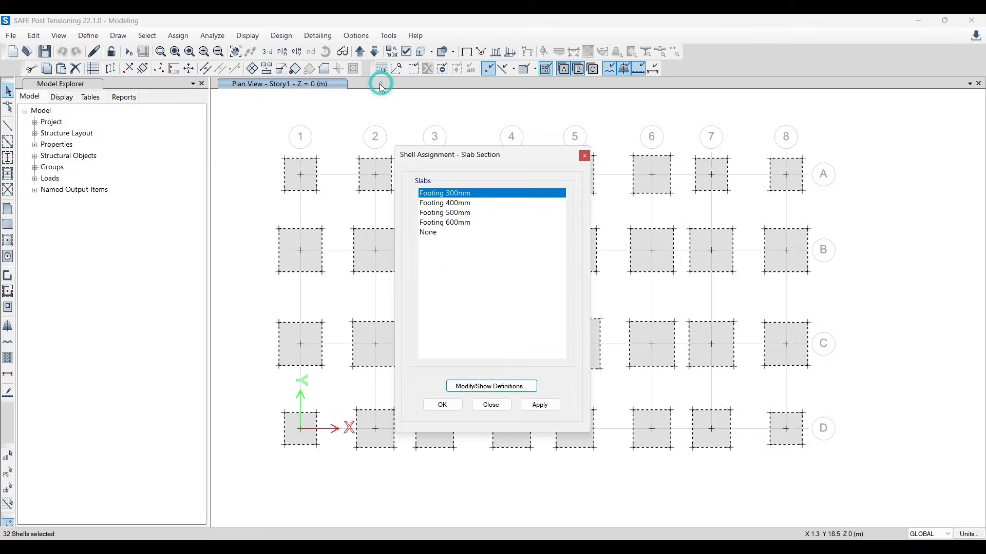
pyautogui.click(458, 204)
pyautogui.click(539, 404)
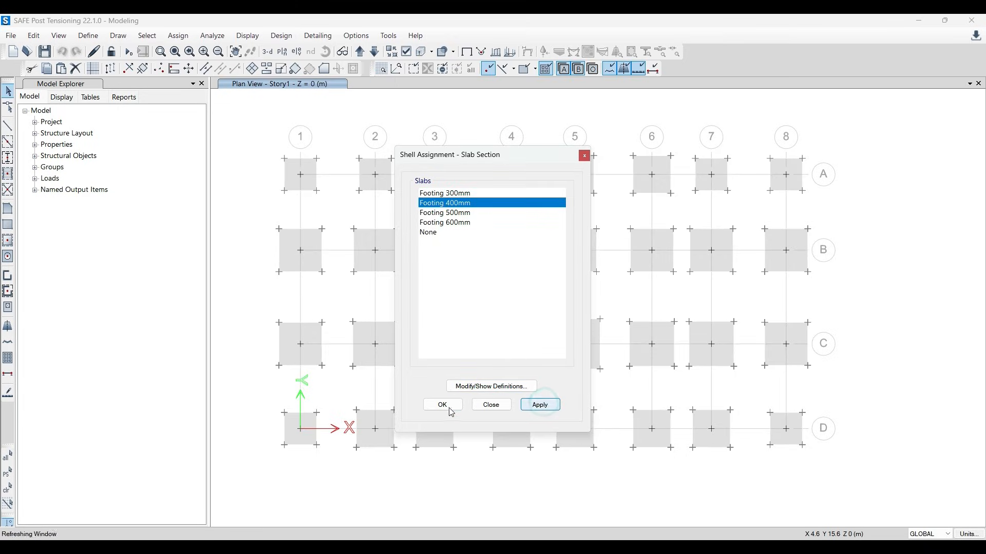
pyautogui.click(442, 405)
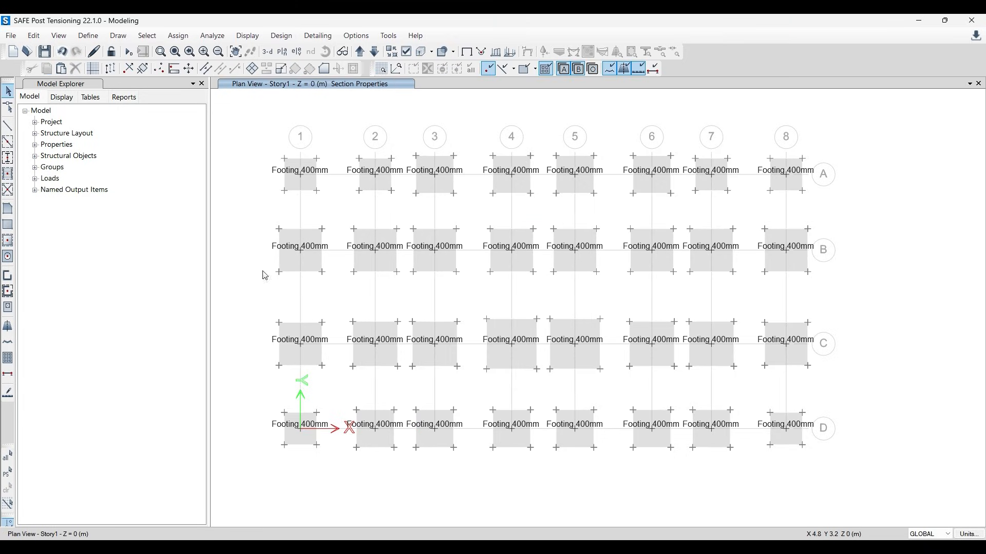
# Run the analysis and display the deformed shape with displacement contours for the DL+LL combination
pyautogui.click(128, 52)
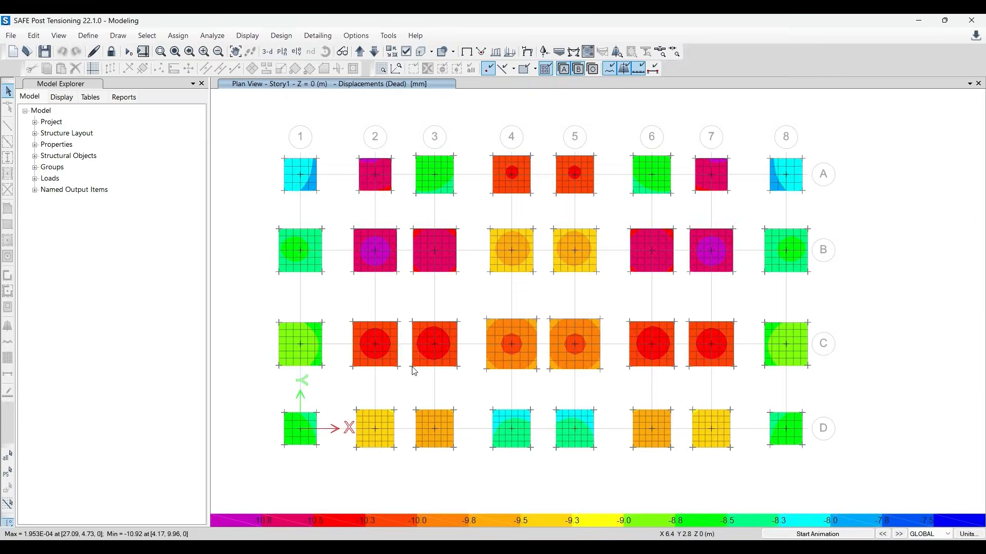
pyautogui.click(527, 51)
pyautogui.click(478, 135)
pyautogui.click(476, 149)
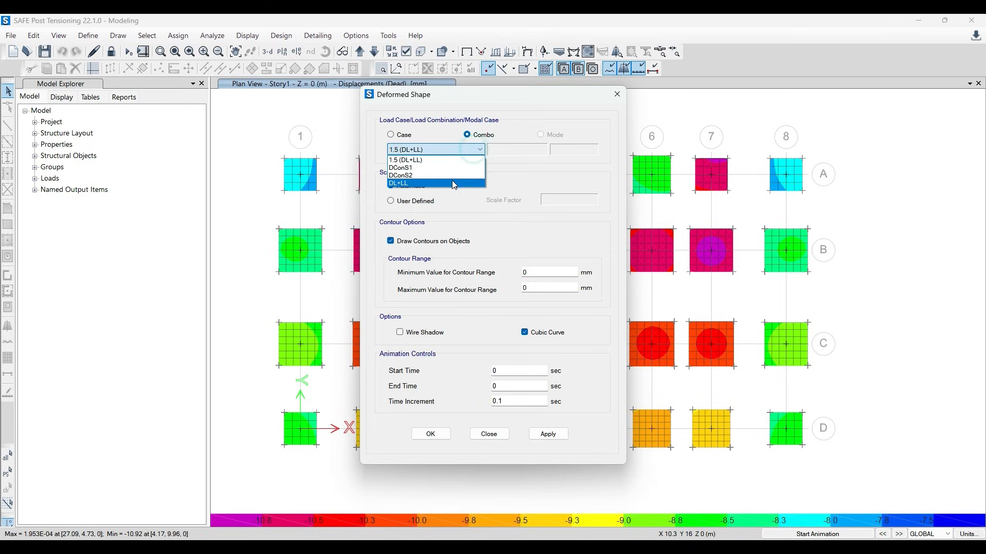
pyautogui.click(451, 177)
pyautogui.click(547, 434)
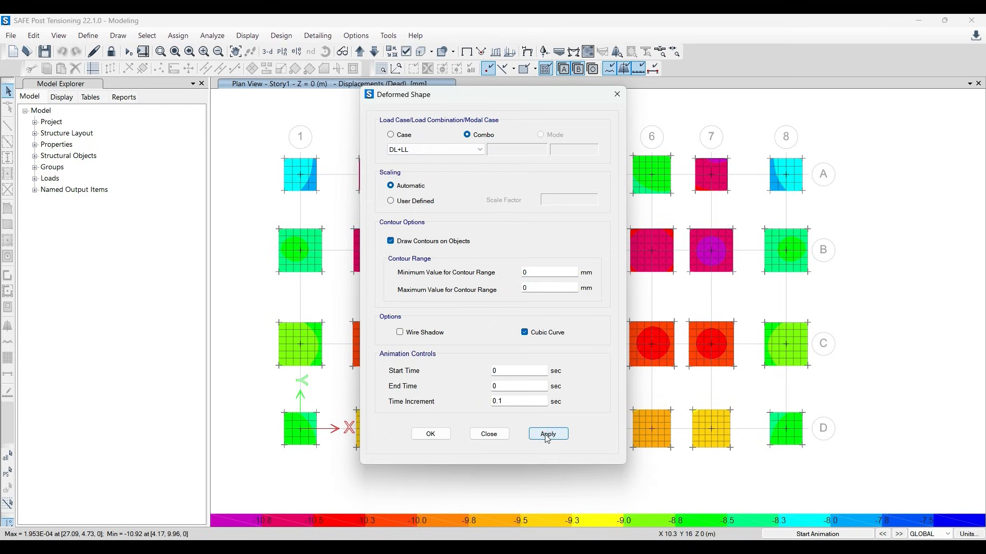
pyautogui.click(434, 434)
pyautogui.moveTo(380, 271)
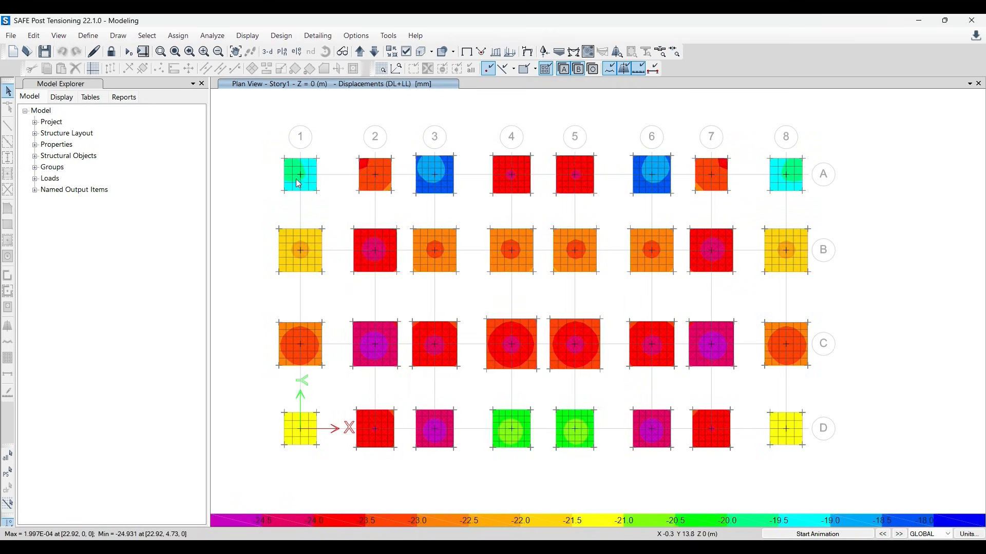
pyautogui.moveTo(716, 348)
pyautogui.moveTo(484, 408)
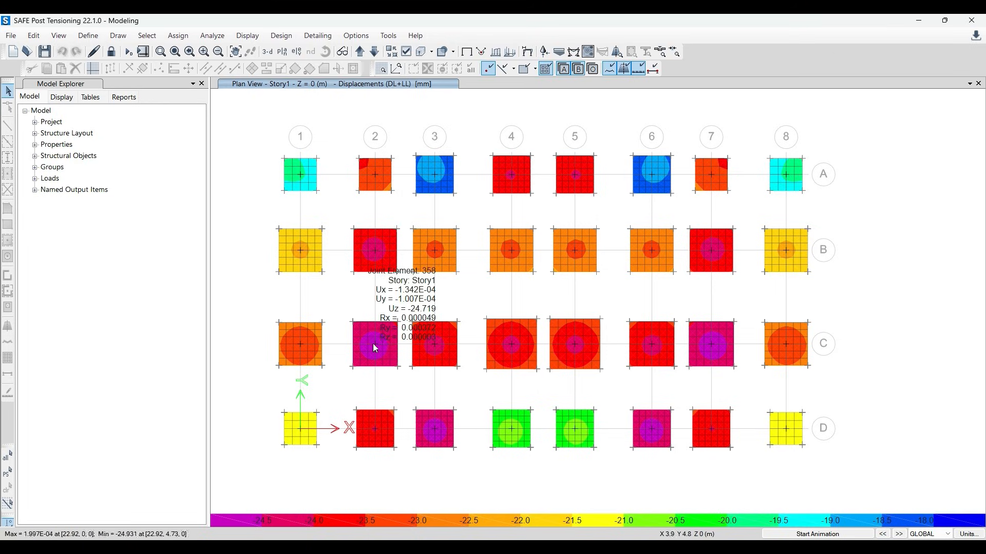
# Display the soil pressures for the DL+LL combination and the punching shear D/C ratios of the footings
pyautogui.click(561, 52)
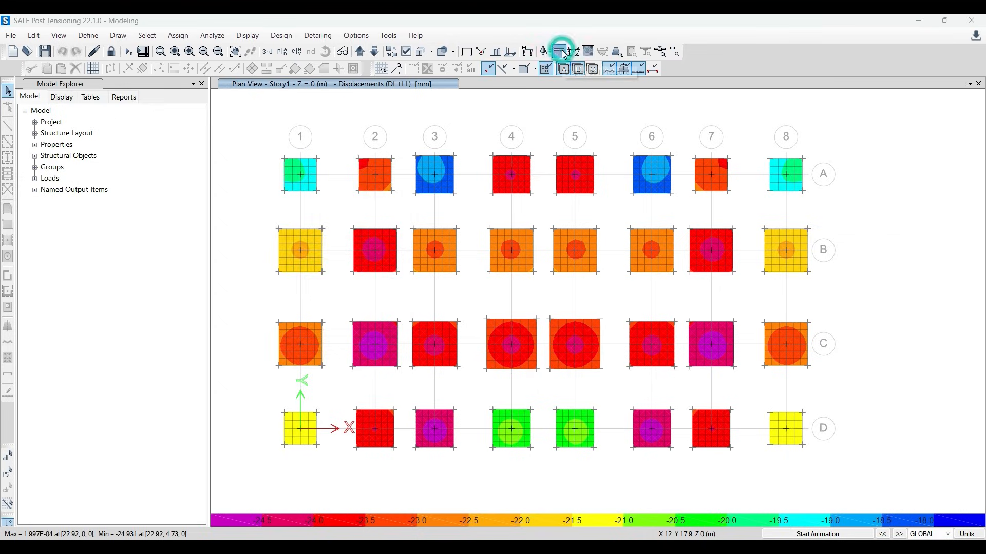
pyautogui.click(327, 372)
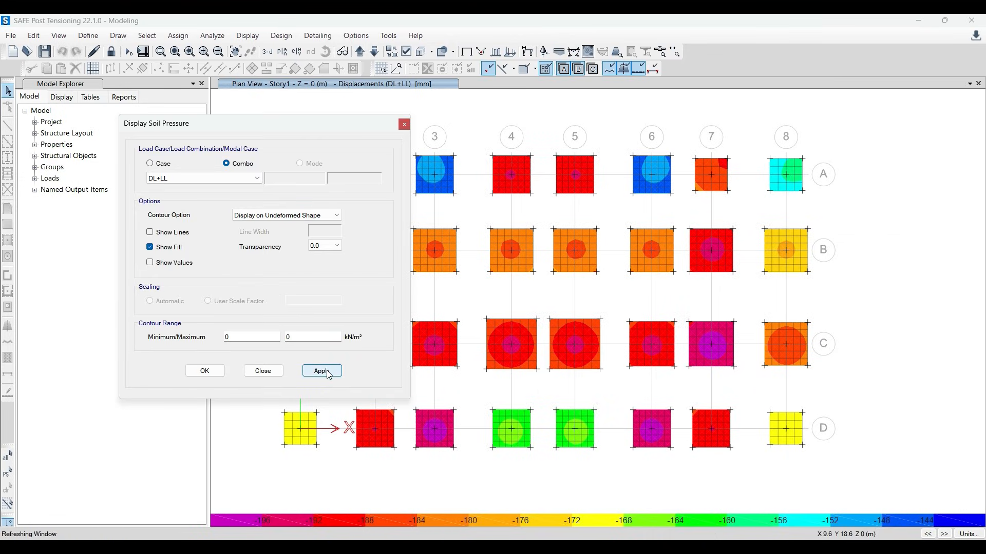
pyautogui.click(263, 371)
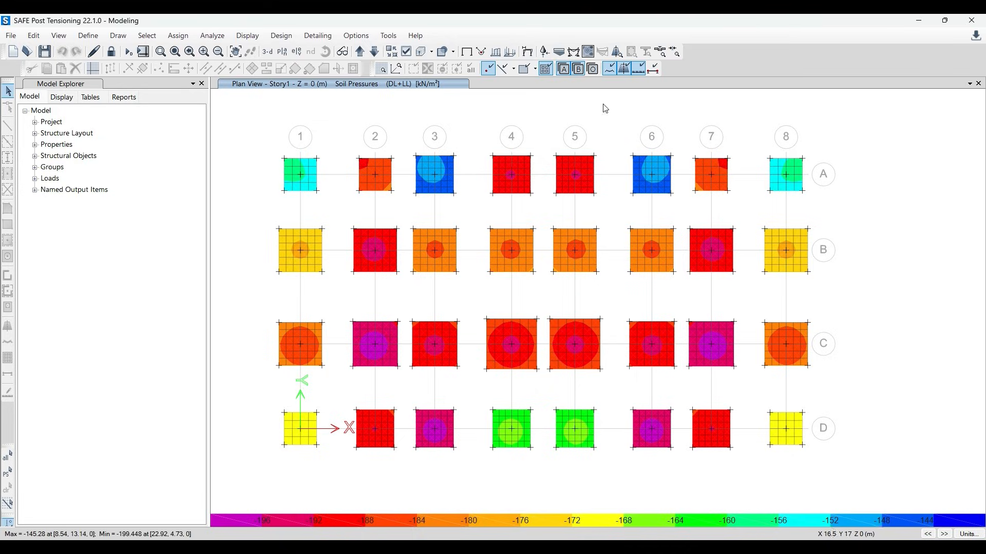
pyautogui.click(661, 56)
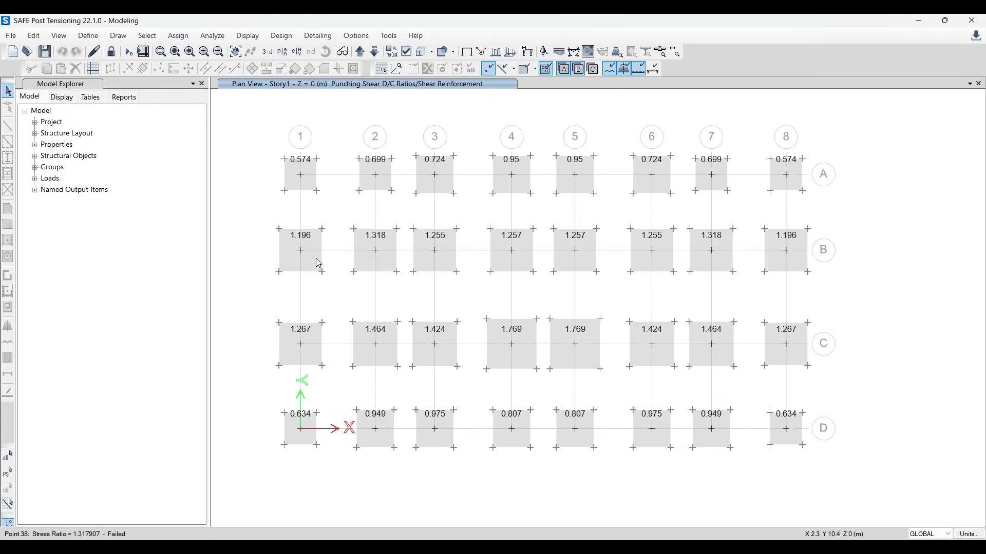
# Unlock the model, deleting the analysis results, and select the footings at B1, C1, C2 and B2
pyautogui.click(116, 53)
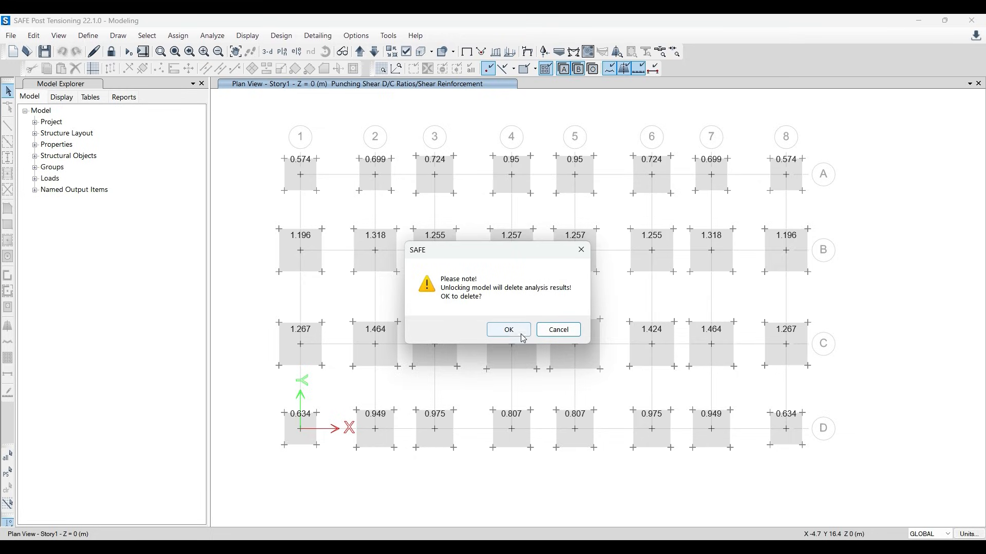
pyautogui.click(504, 328)
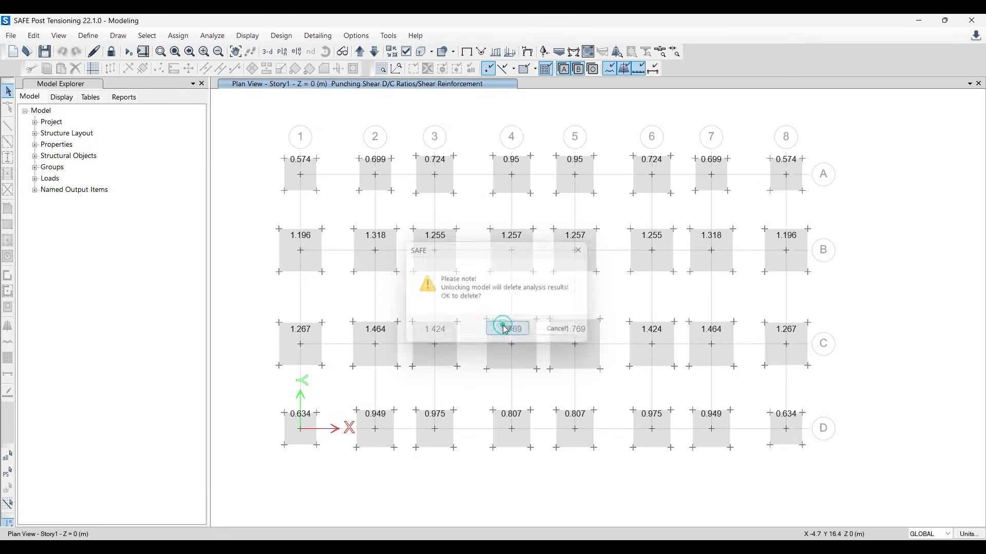
pyautogui.click(314, 263)
pyautogui.click(314, 333)
pyautogui.click(363, 329)
pyautogui.click(369, 262)
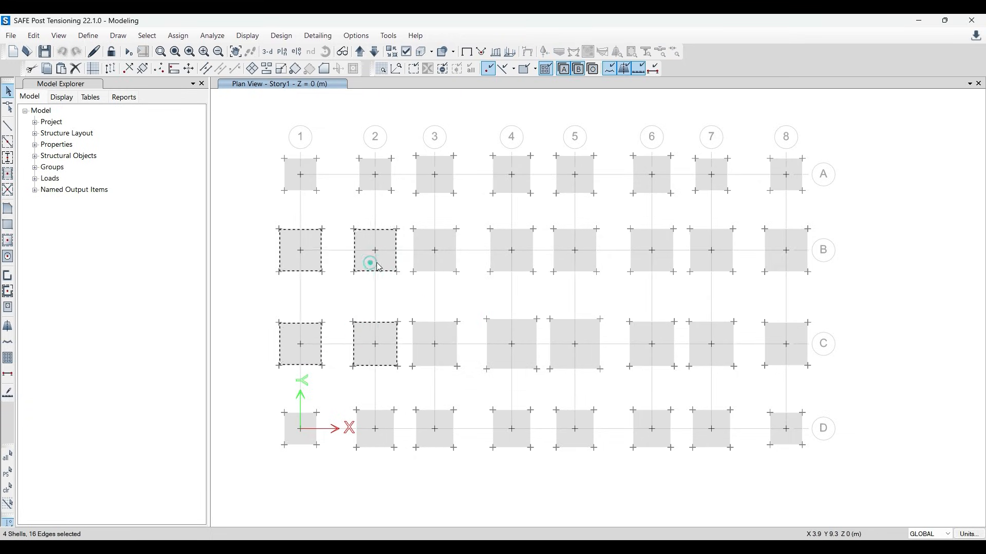
# Assign the Footing 500mm slab section to all the footings along grid lines B and C
pyautogui.click(433, 262)
pyautogui.click(447, 333)
pyautogui.click(514, 331)
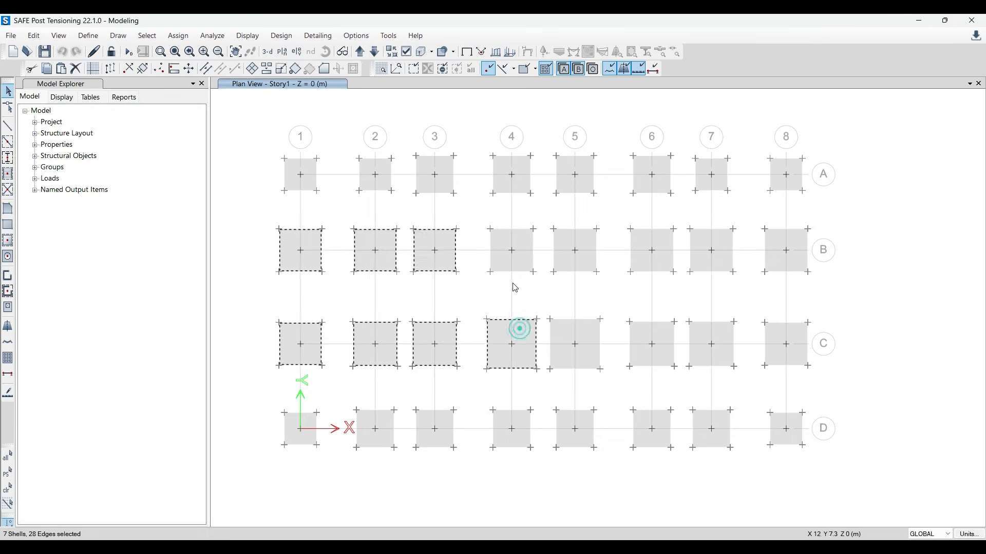
pyautogui.click(521, 263)
pyautogui.click(583, 268)
pyautogui.click(581, 332)
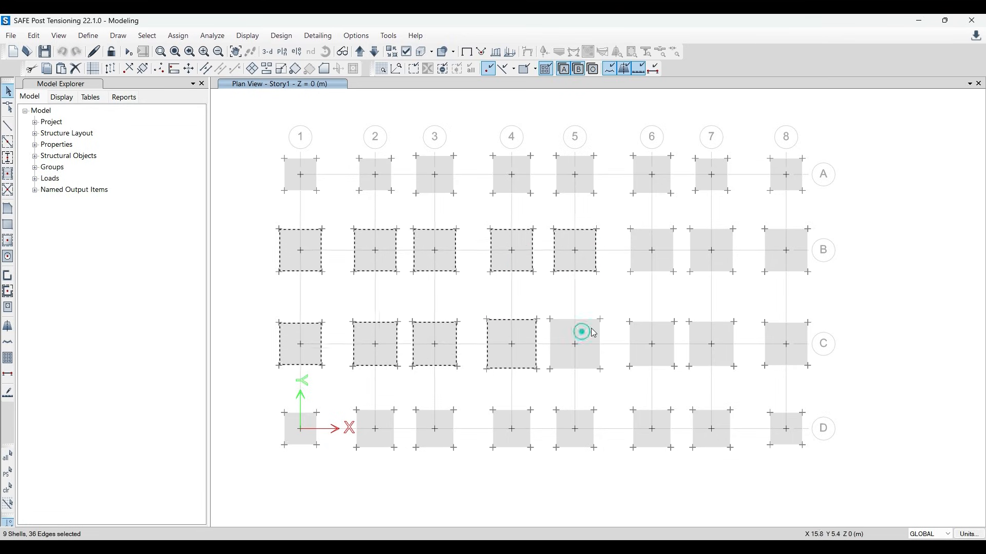
pyautogui.click(662, 337)
pyautogui.click(662, 261)
pyautogui.click(712, 263)
pyautogui.click(710, 332)
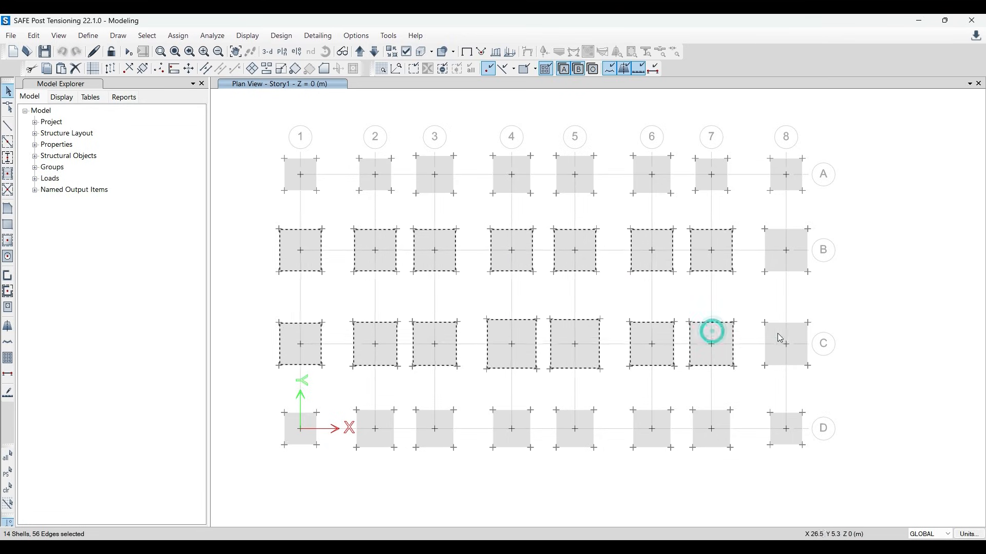
pyautogui.click(782, 335)
pyautogui.click(786, 256)
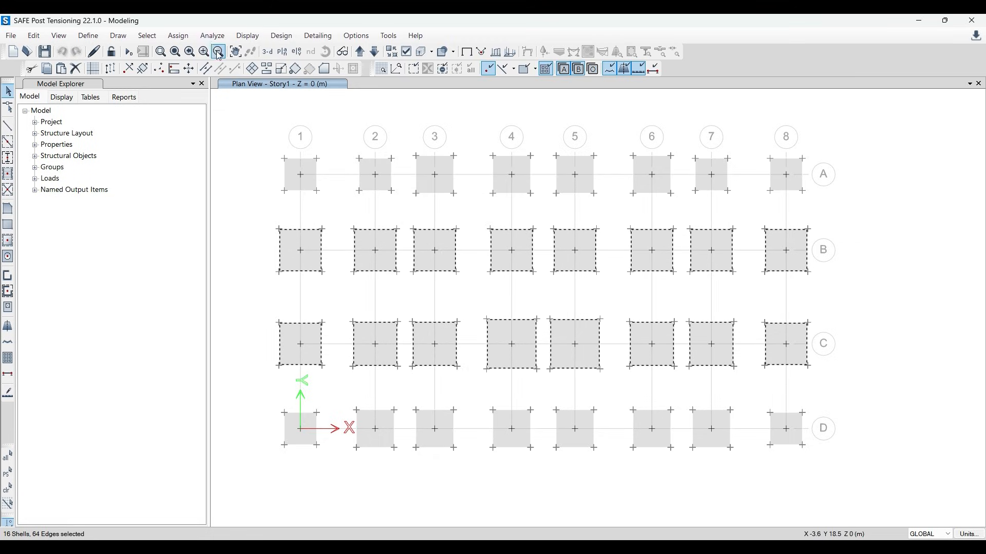
pyautogui.click(189, 40)
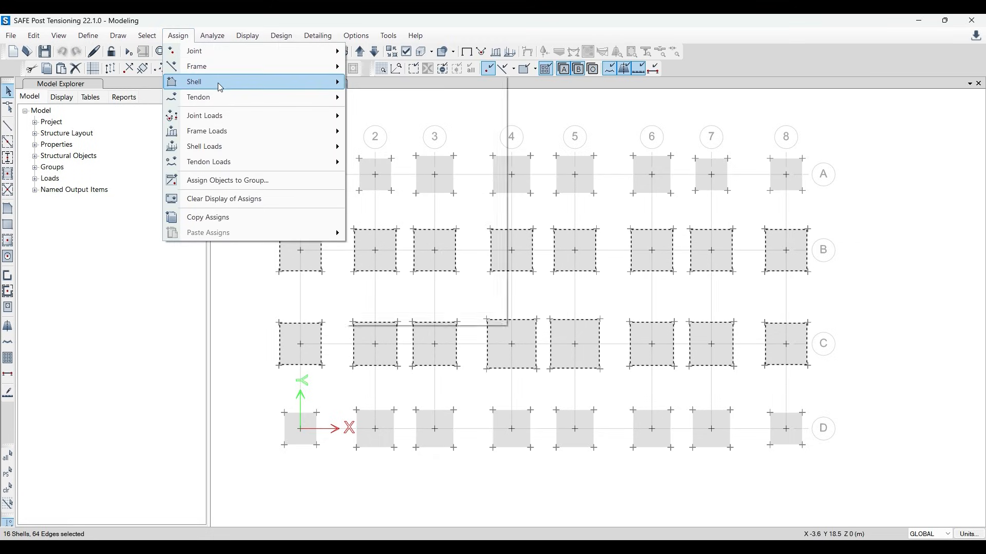
pyautogui.moveTo(200, 82)
pyautogui.click(406, 84)
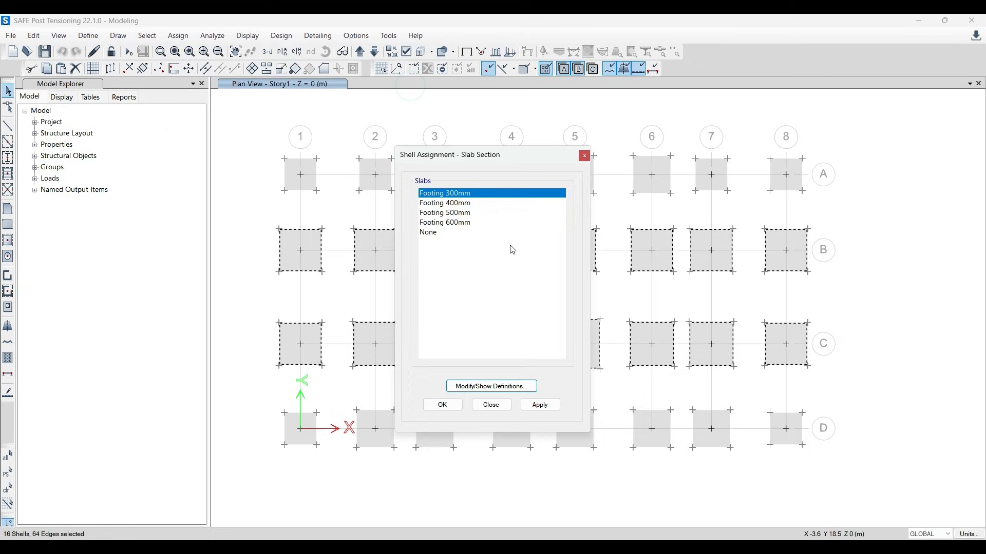
pyautogui.click(468, 212)
pyautogui.click(539, 405)
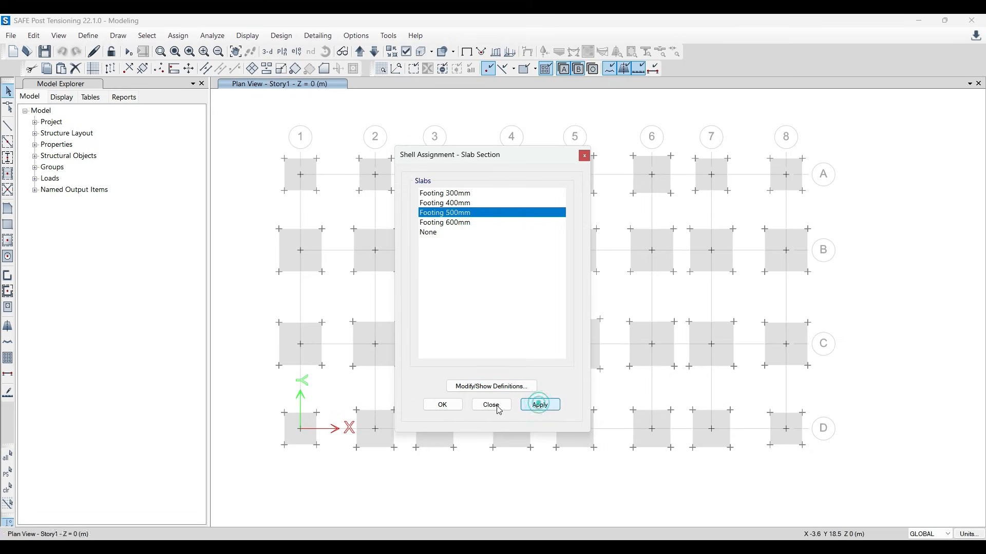
pyautogui.click(442, 405)
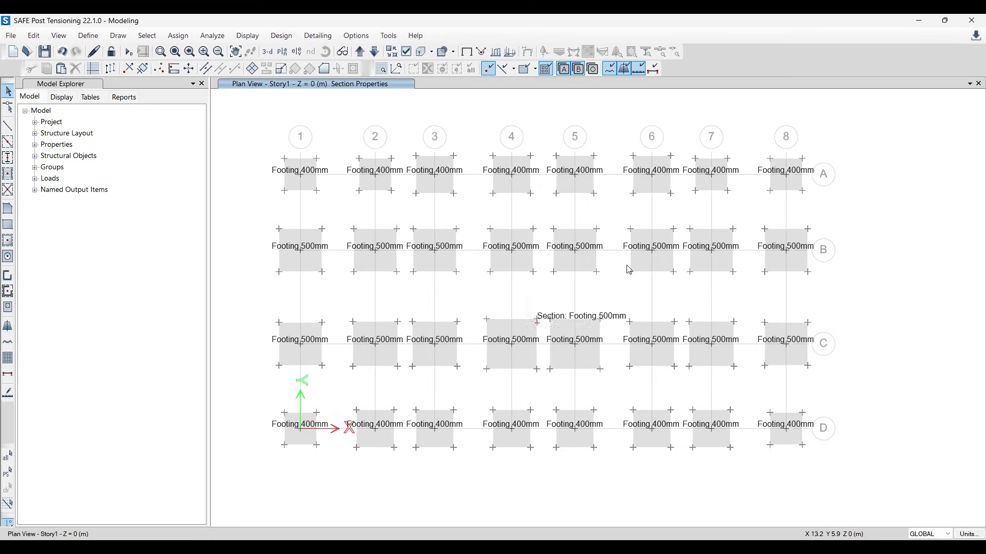
# Run the analysis and design, and display the deformed shape contours for the DL+LL combination to check the footing displacements
pyautogui.click(138, 67)
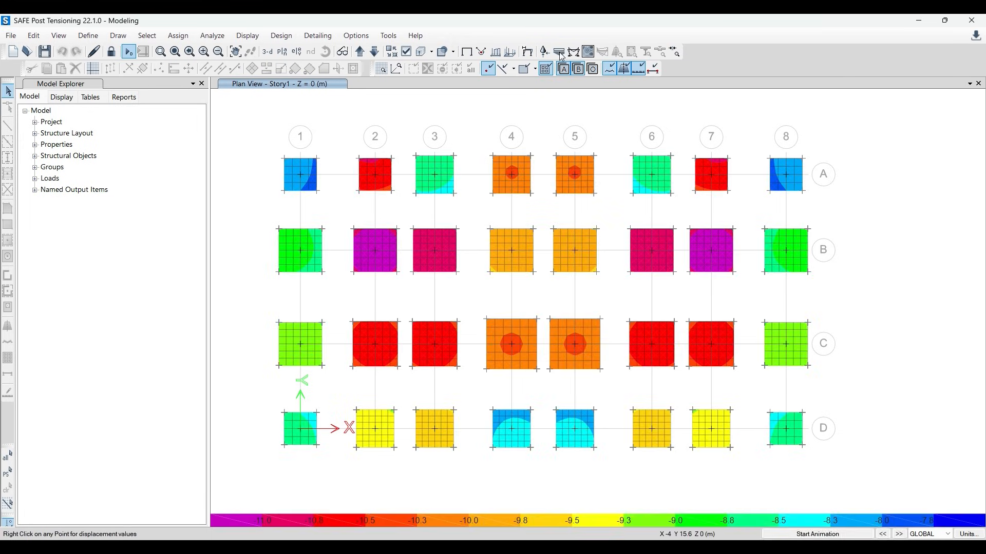
pyautogui.click(531, 53)
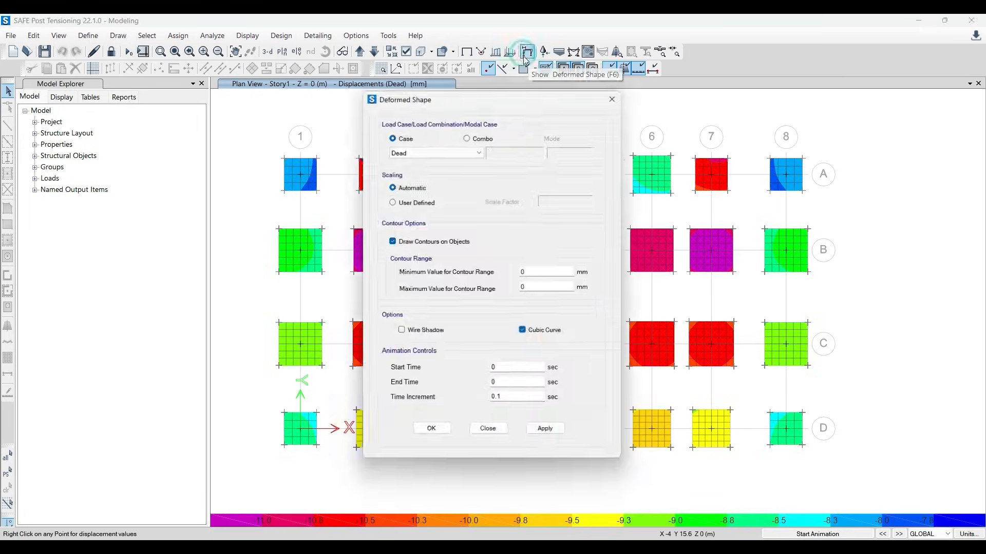
pyautogui.click(474, 135)
pyautogui.click(468, 149)
pyautogui.click(438, 176)
pyautogui.click(539, 435)
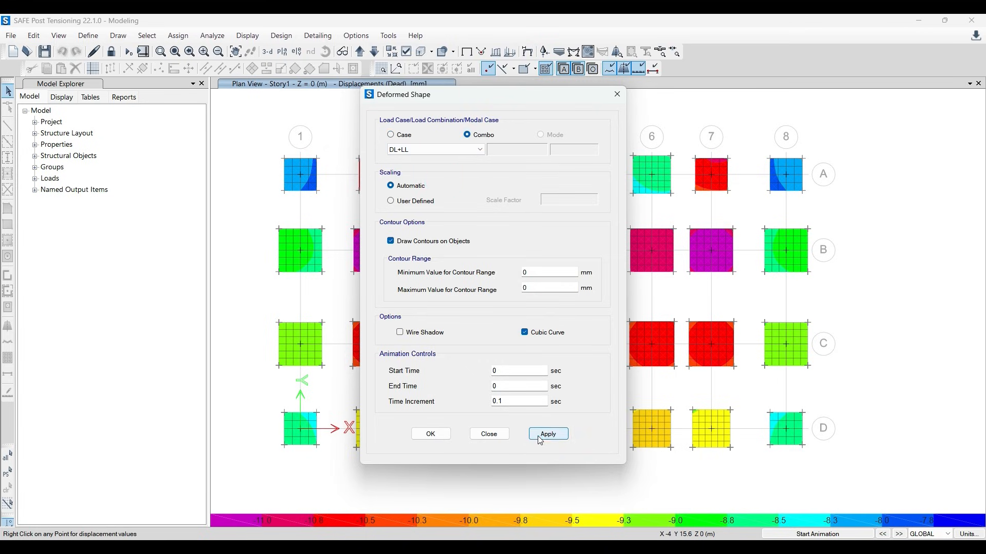
pyautogui.click(434, 435)
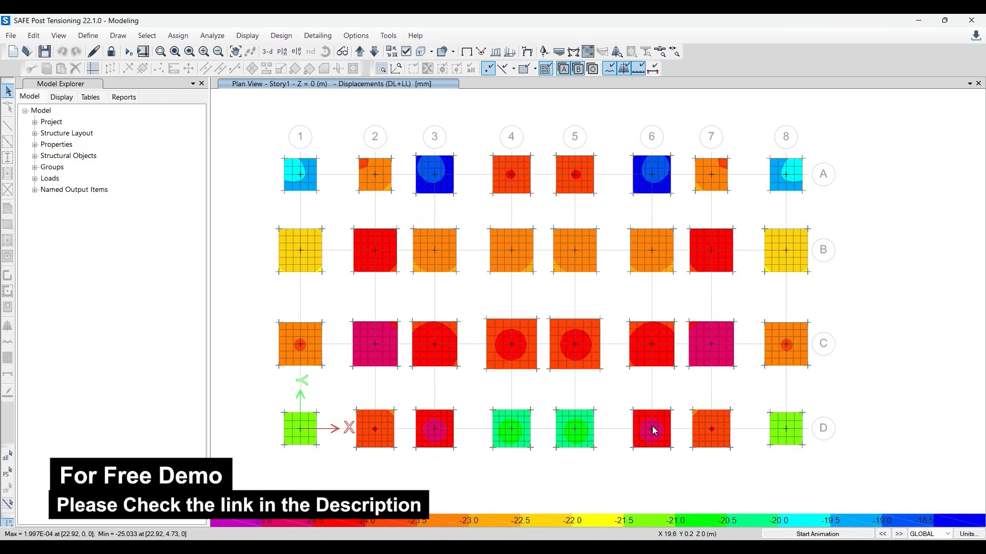
pyautogui.moveTo(703, 357)
pyautogui.moveTo(658, 430)
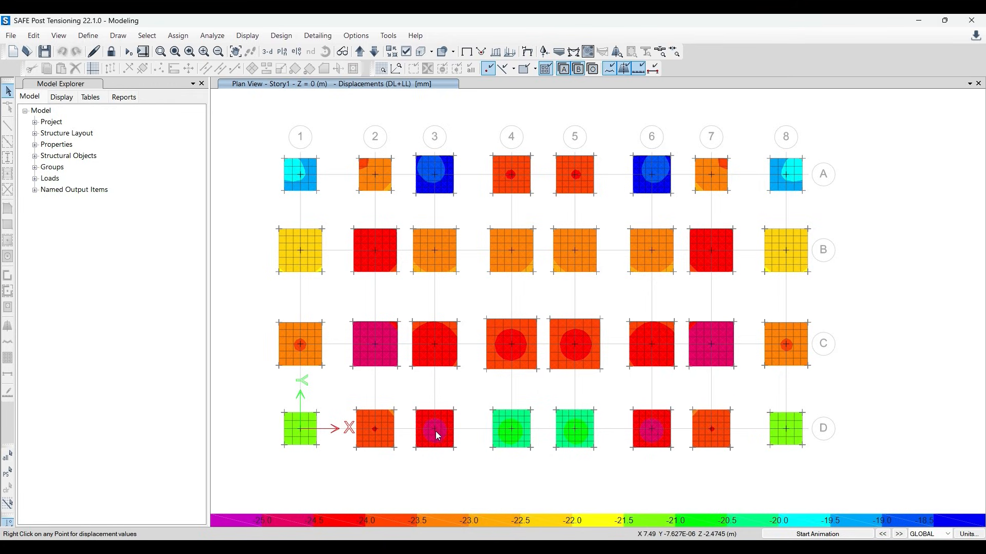
pyautogui.moveTo(435, 431)
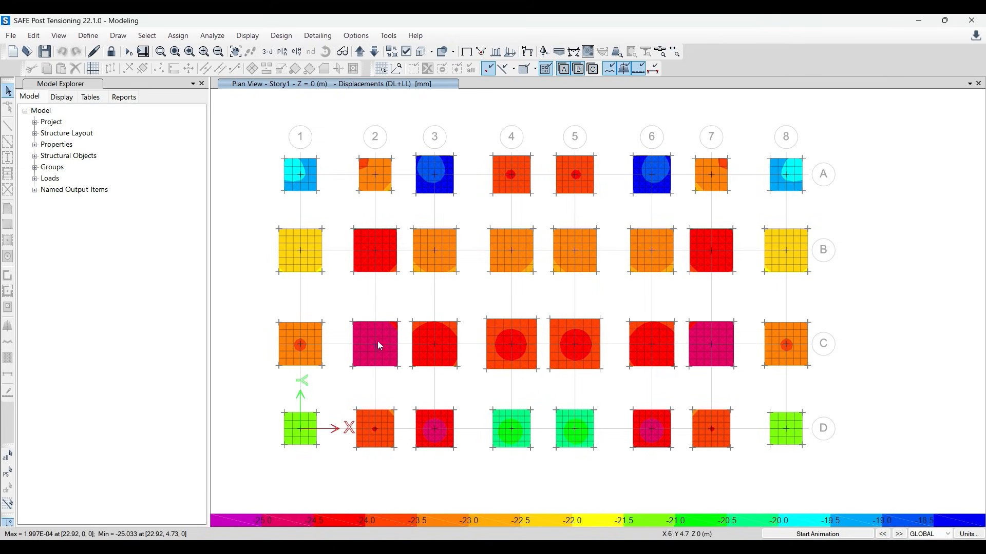
# Display the soil pressure contours for the DL+LL combination on the undeformed shape and read the values at the footings
pyautogui.click(559, 53)
pyautogui.click(324, 371)
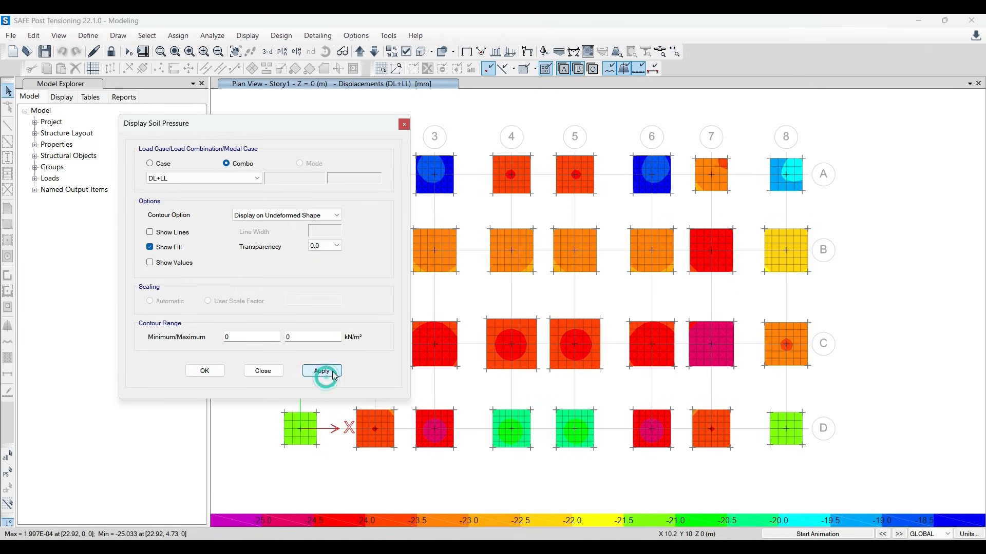
pyautogui.click(204, 370)
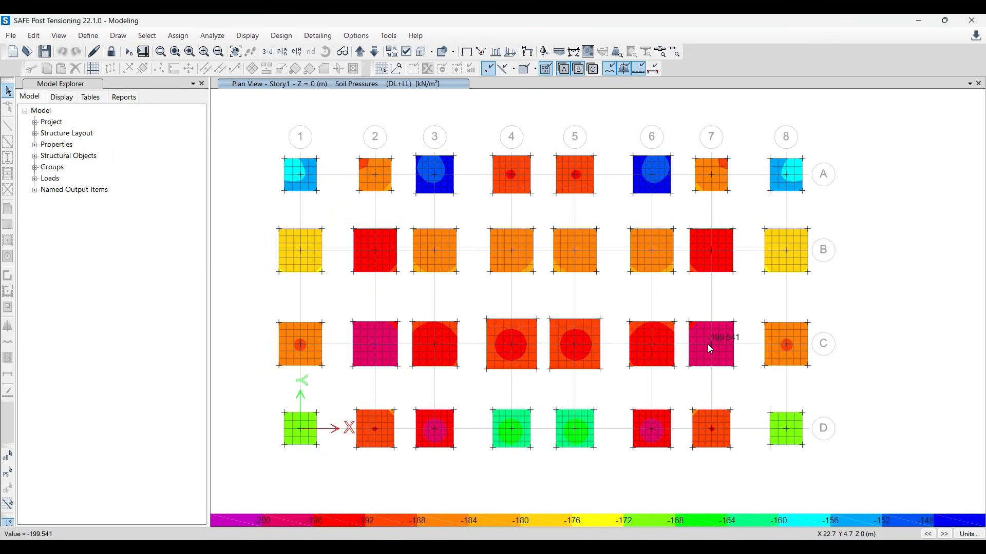
pyautogui.moveTo(382, 345)
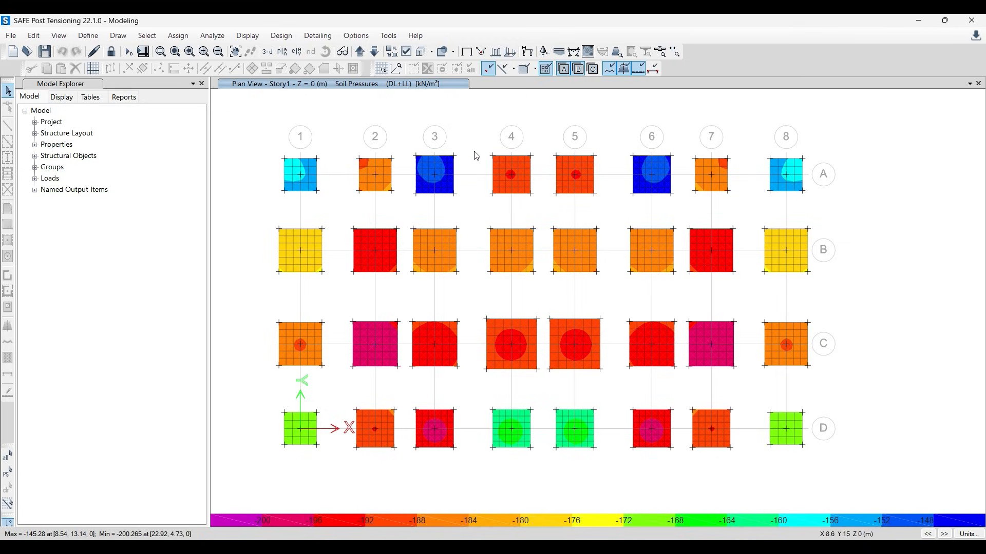
# Display the punching shear ratios and review the punching shear design details of the footing at grid B-5
pyautogui.click(662, 52)
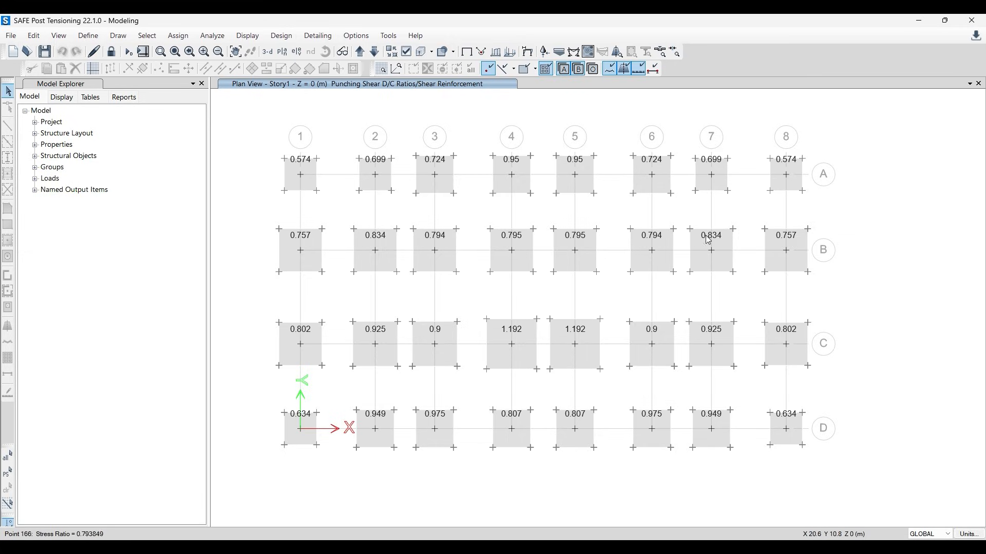
pyautogui.rightClick(575, 255)
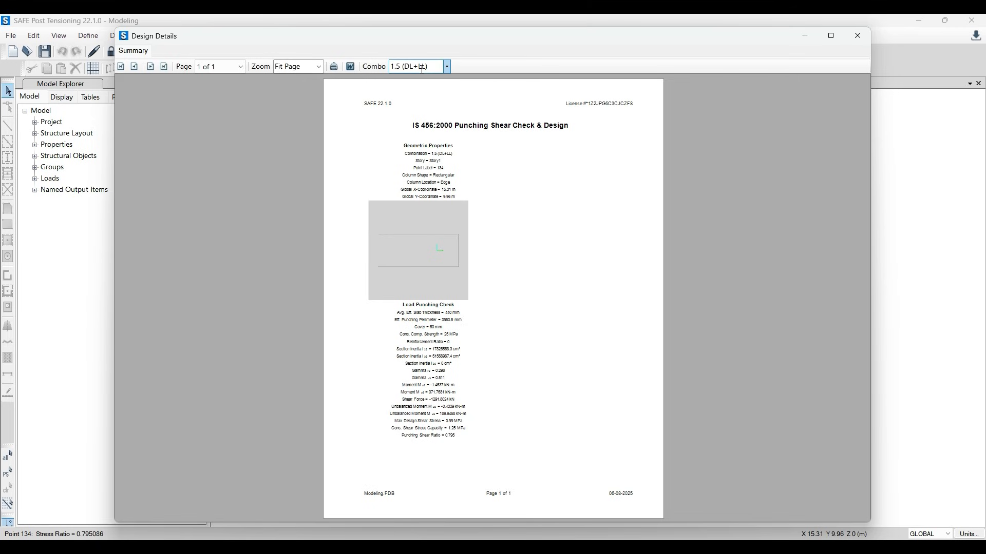
pyautogui.keyDown('ctrl'); pyautogui.scroll(5, 451, 293); pyautogui.keyUp('ctrl')
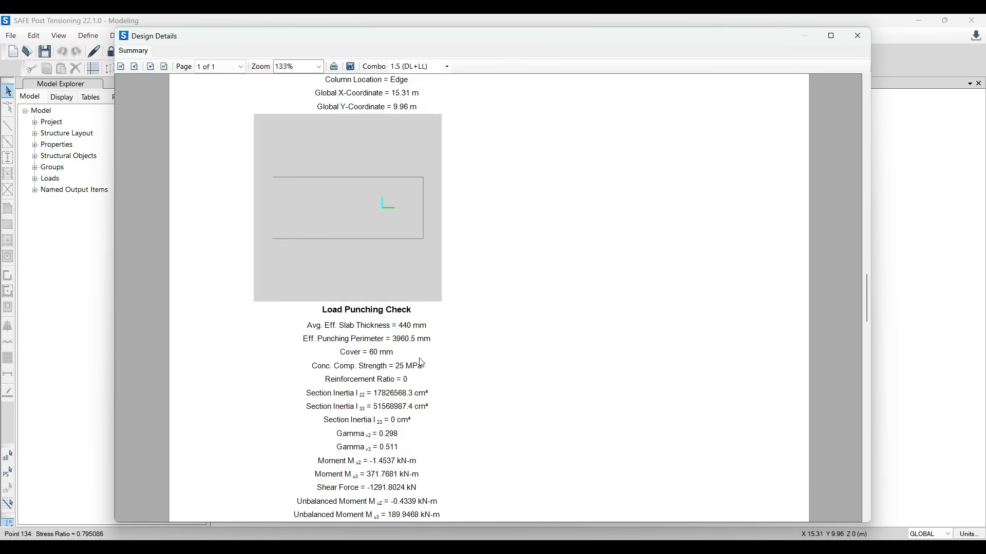
pyautogui.scroll(-3, 417, 362)
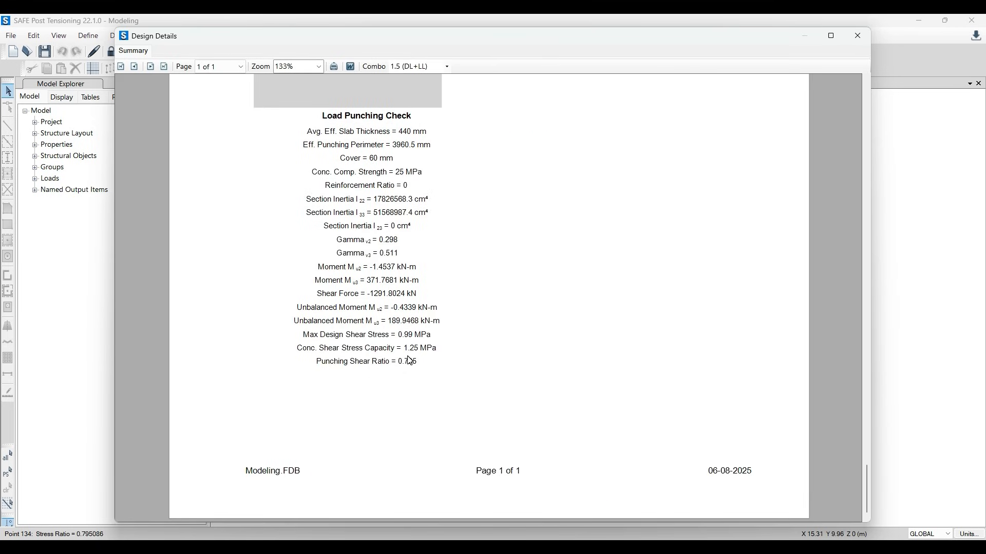
pyautogui.click(858, 36)
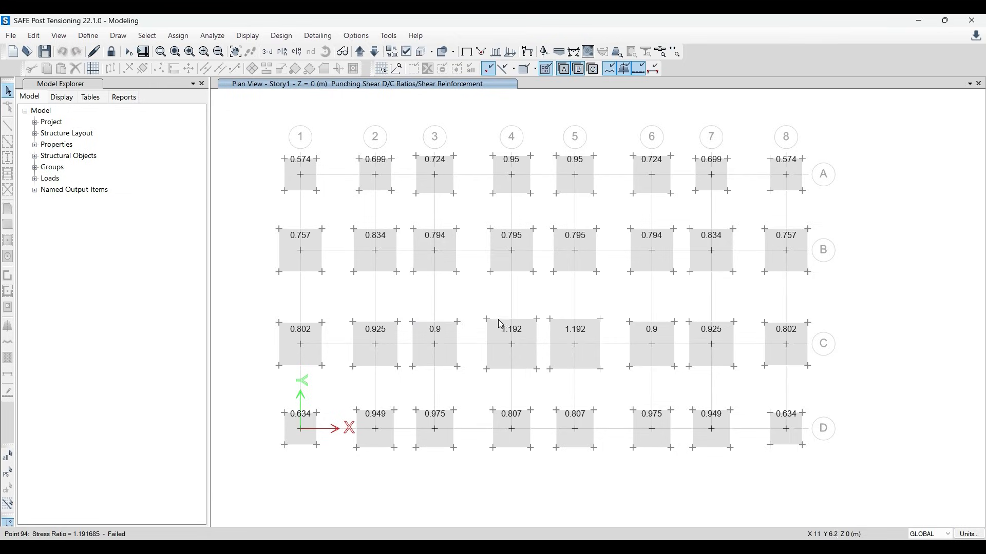
# Unlock the model to assign the Footing 600mm slab section to the footings at C-4 and C-5, and rerun the analysis and design
pyautogui.click(112, 52)
pyautogui.click(521, 330)
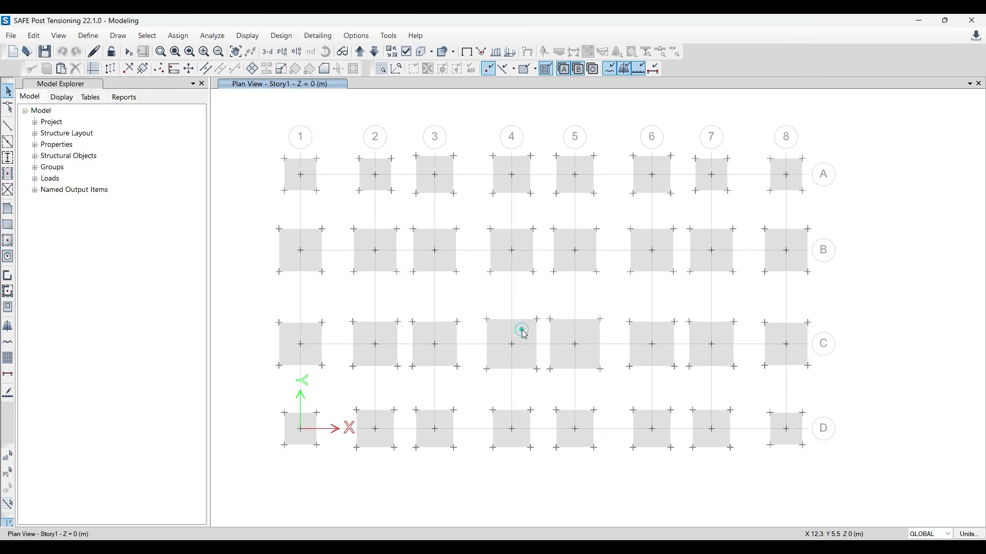
pyautogui.click(557, 331)
pyautogui.click(178, 35)
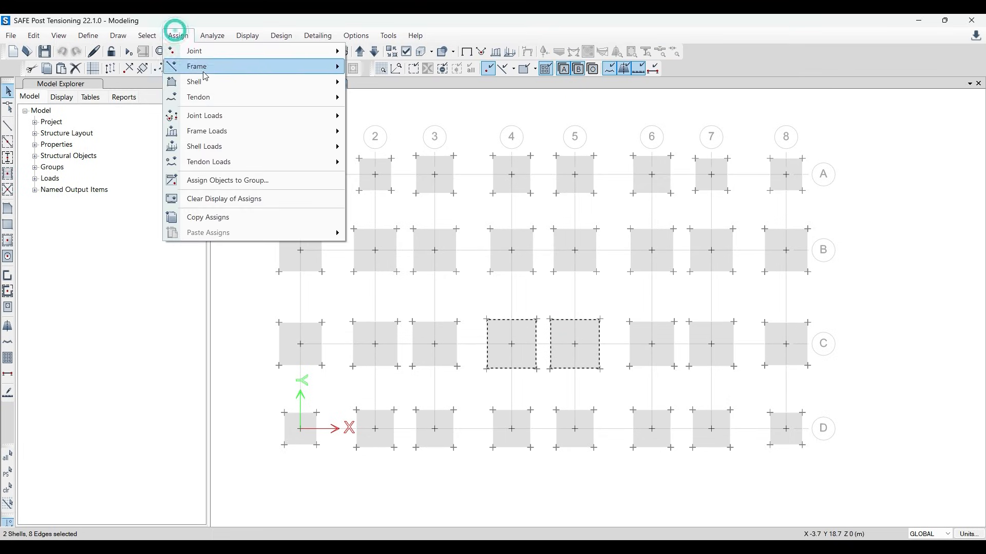
pyautogui.moveTo(234, 83)
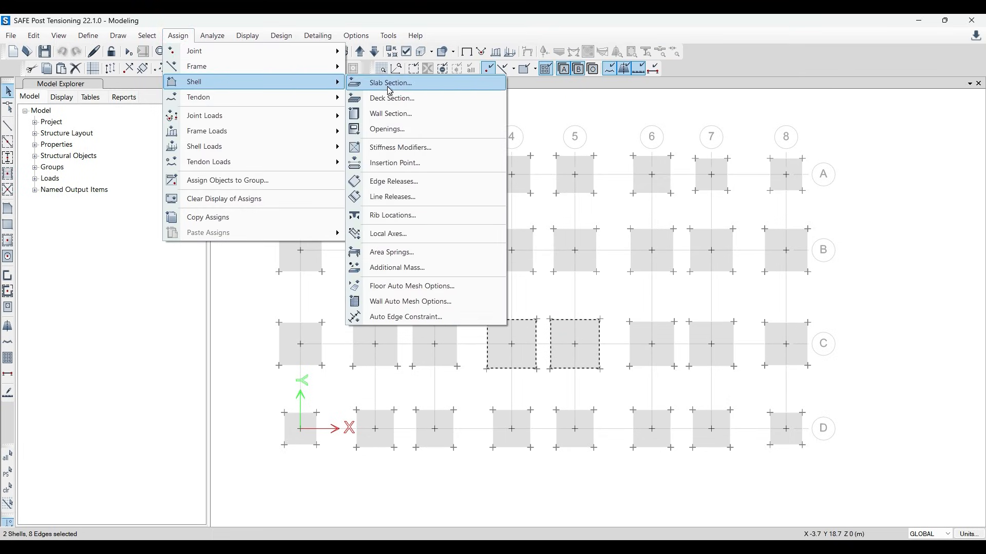
pyautogui.click(390, 83)
pyautogui.click(446, 222)
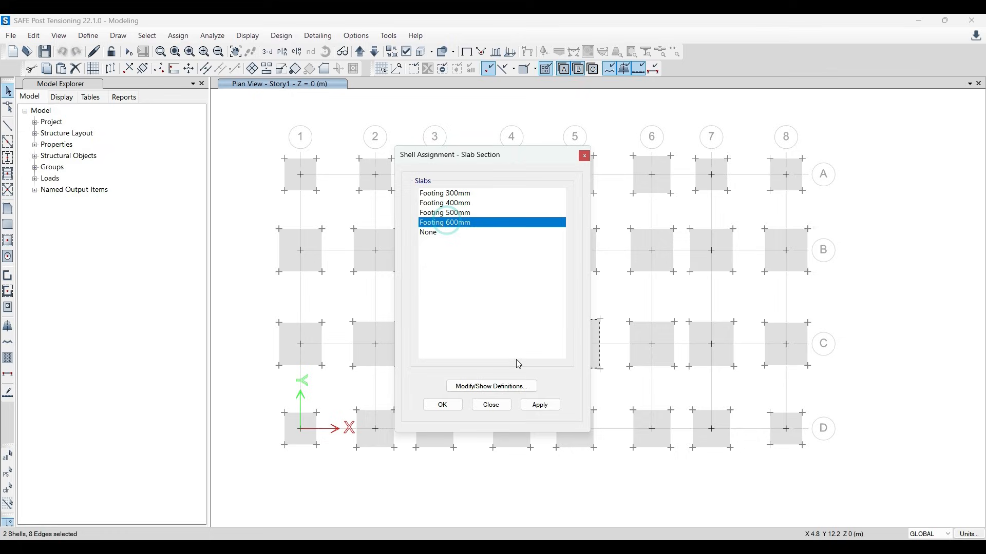
pyautogui.click(538, 407)
pyautogui.click(441, 406)
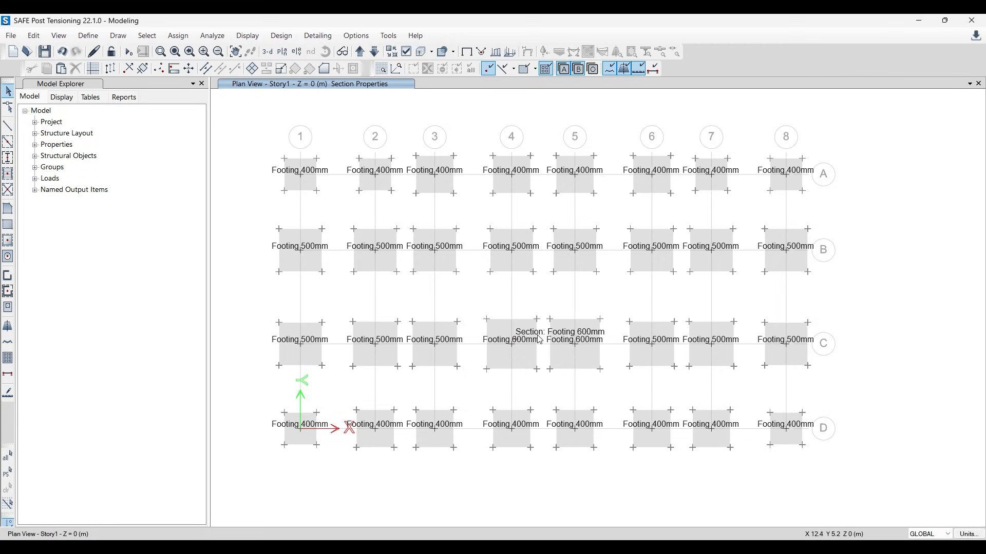
pyautogui.click(131, 54)
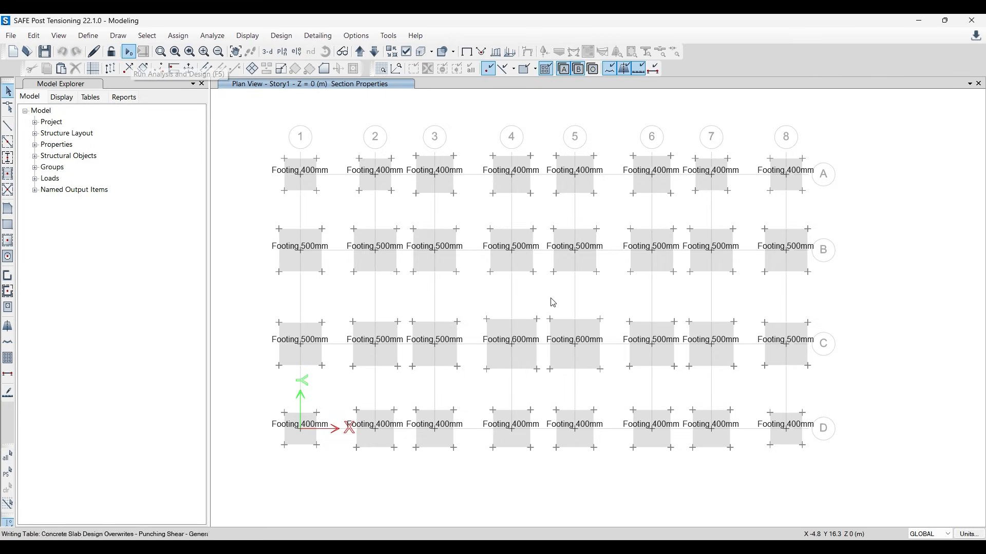
# Switch to Paint to examine the F1 to F5 footing sizes and column reactions on the layout sketch, and return to SAFE
pyautogui.click(290, 548)
pyautogui.click(290, 549)
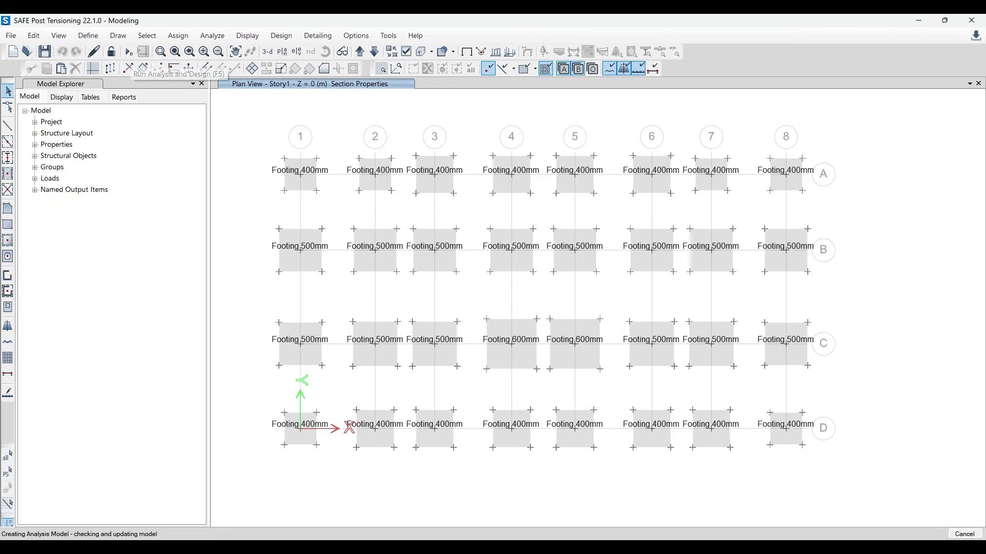
pyautogui.click(290, 549)
pyautogui.click(307, 548)
pyautogui.moveTo(398, 516)
pyautogui.mouseDown()
pyautogui.moveTo(721, 483)
pyautogui.moveTo(777, 436)
pyautogui.mouseUp()
pyautogui.scroll(5, 832, 385)
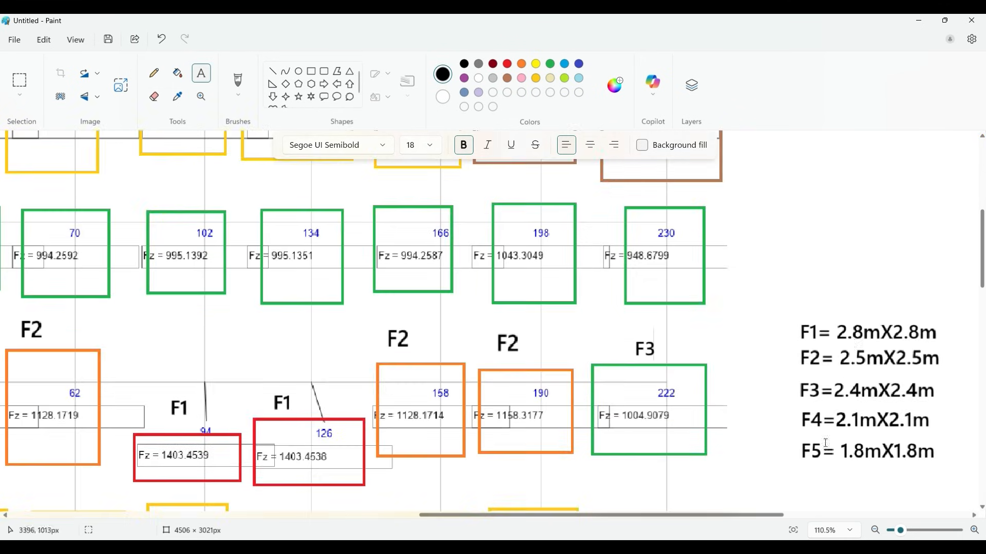
pyautogui.scroll(-1, 873, 255)
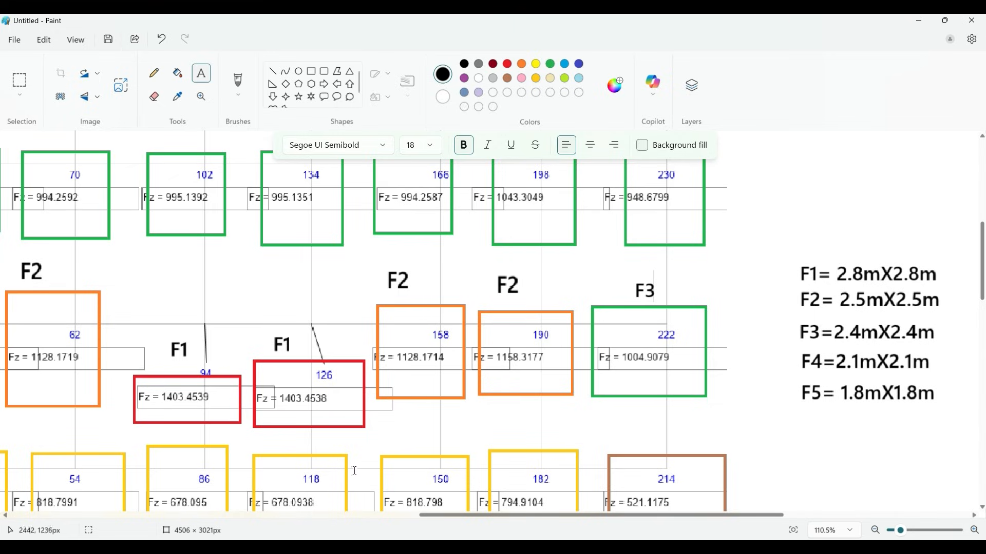
pyautogui.click(307, 547)
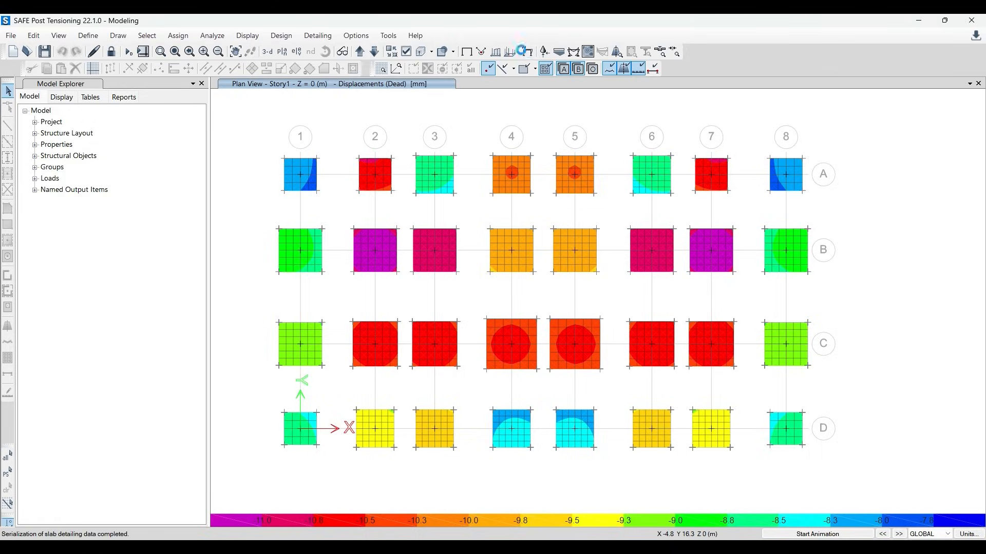
# Check the rerun's punching shear ratios for all footings and display the DL+LL soil pressure contours
pyautogui.click(650, 56)
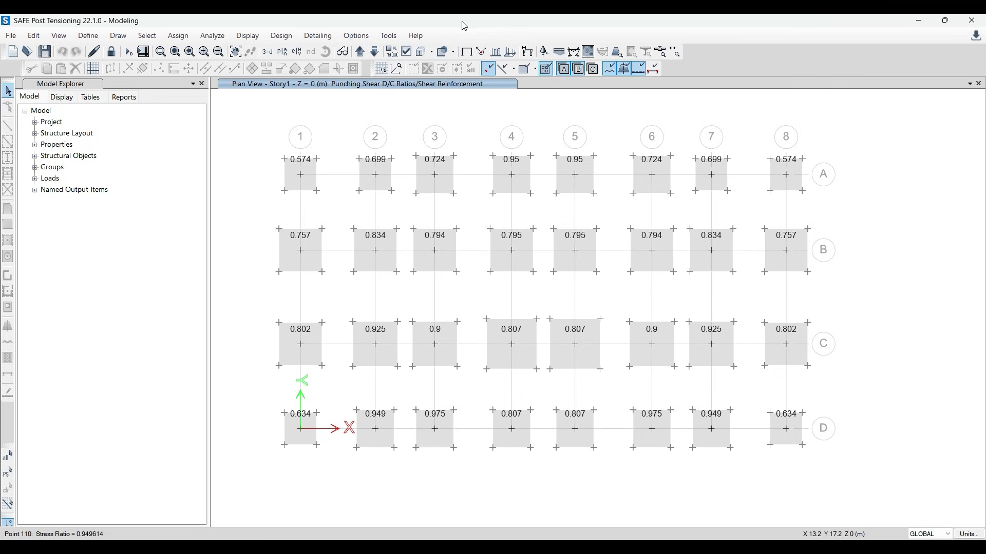
pyautogui.click(560, 51)
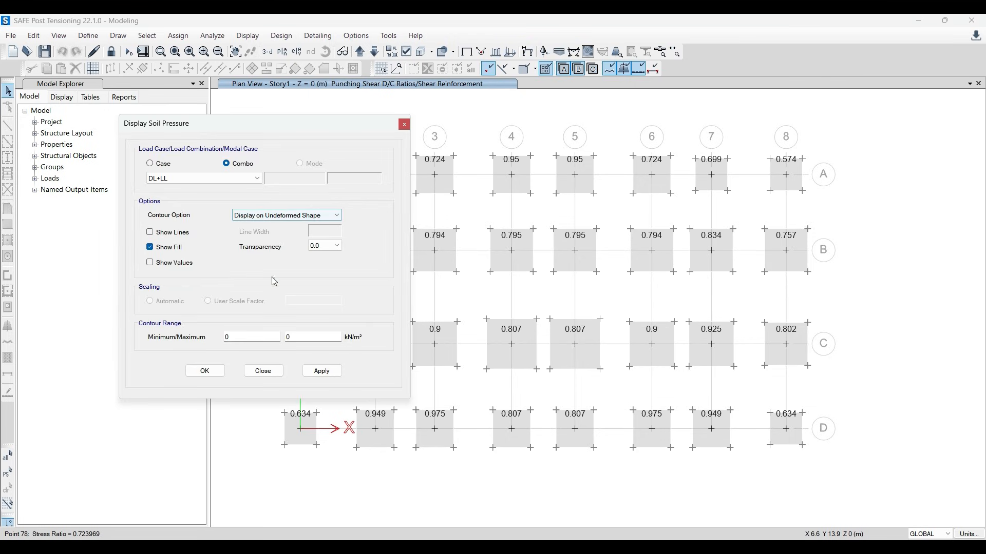
pyautogui.click(320, 370)
pyautogui.click(203, 371)
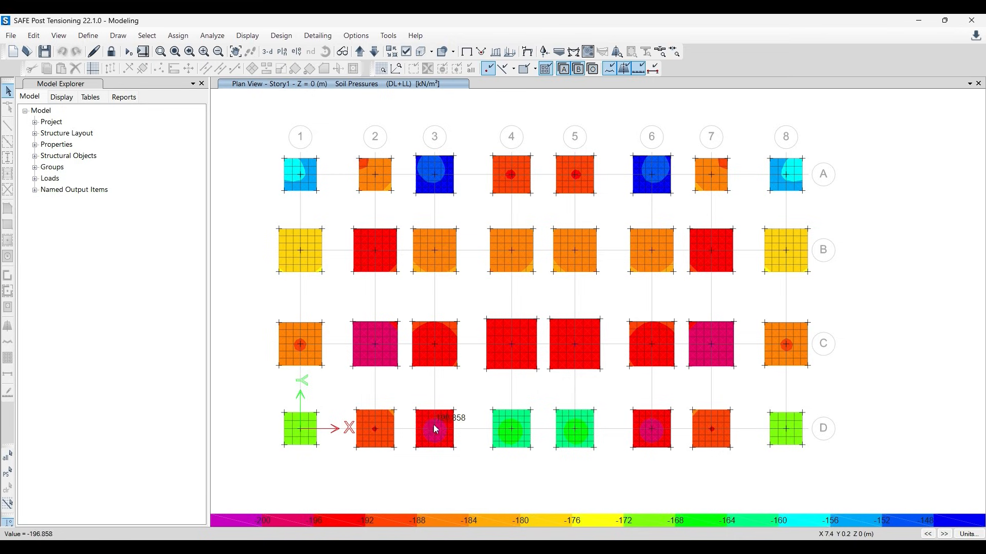
# Unlock the model and expand the footings at C-2, C-7, D-3 and D-6 by a 100 mm offset
pyautogui.click(110, 52)
pyautogui.click(503, 328)
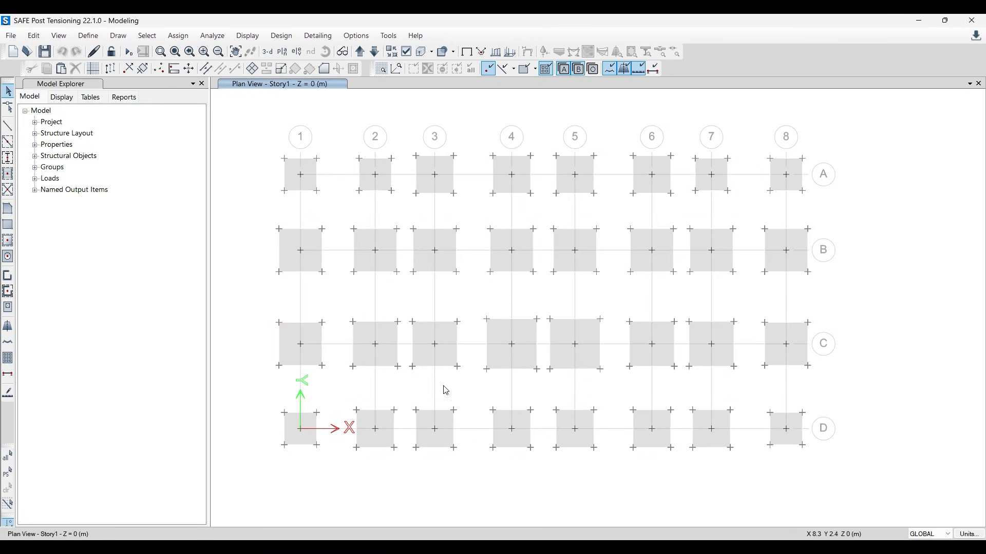
pyautogui.click(367, 359)
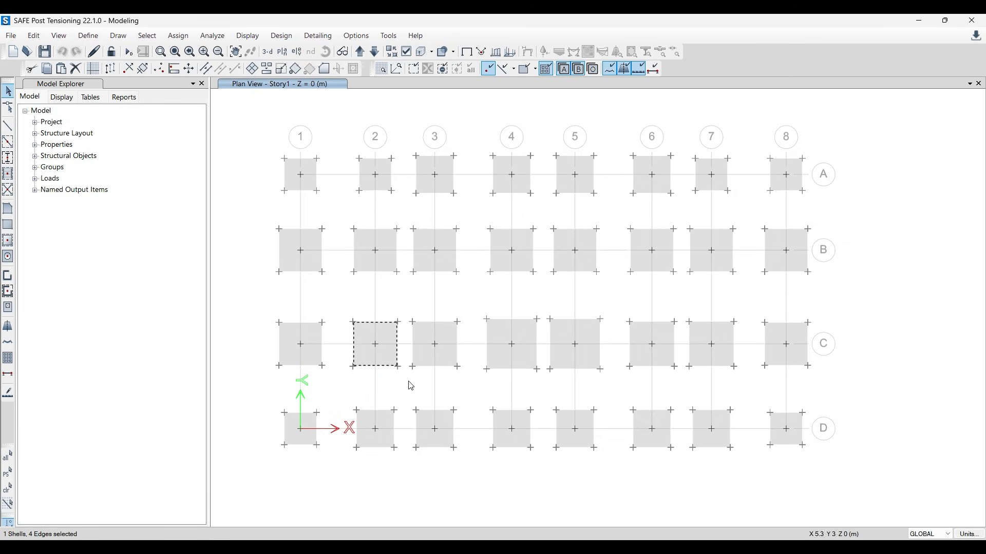
pyautogui.click(428, 422)
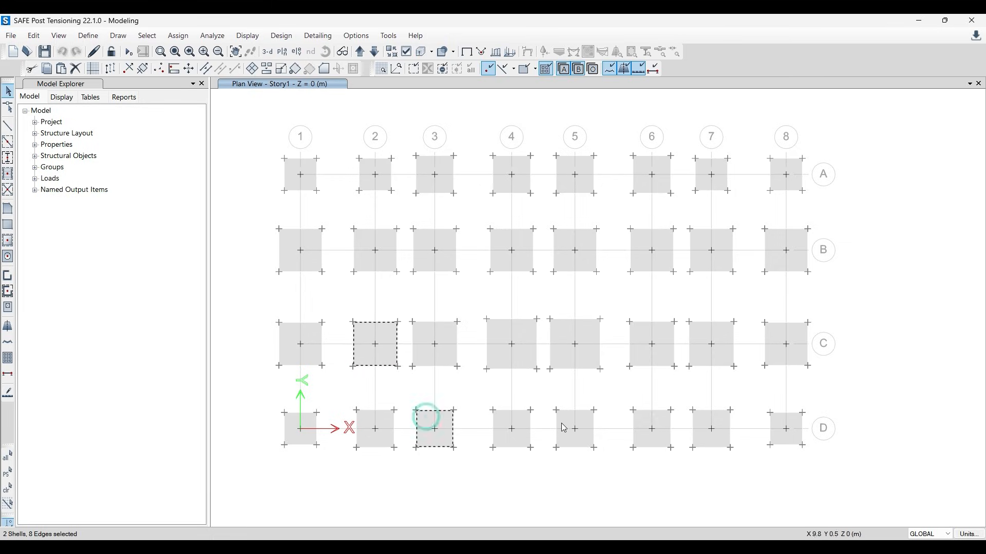
pyautogui.click(663, 422)
pyautogui.click(705, 359)
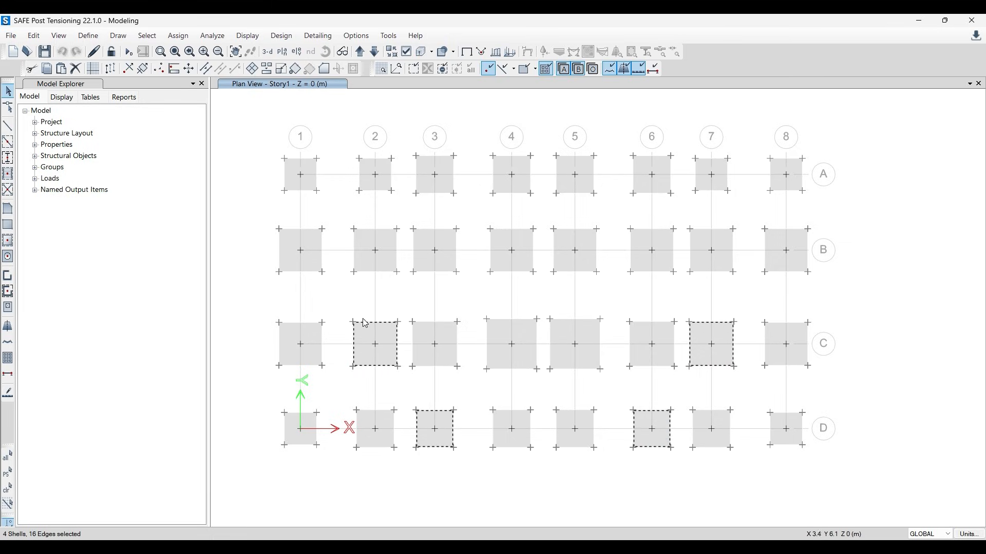
pyautogui.click(33, 35)
pyautogui.moveTo(87, 308)
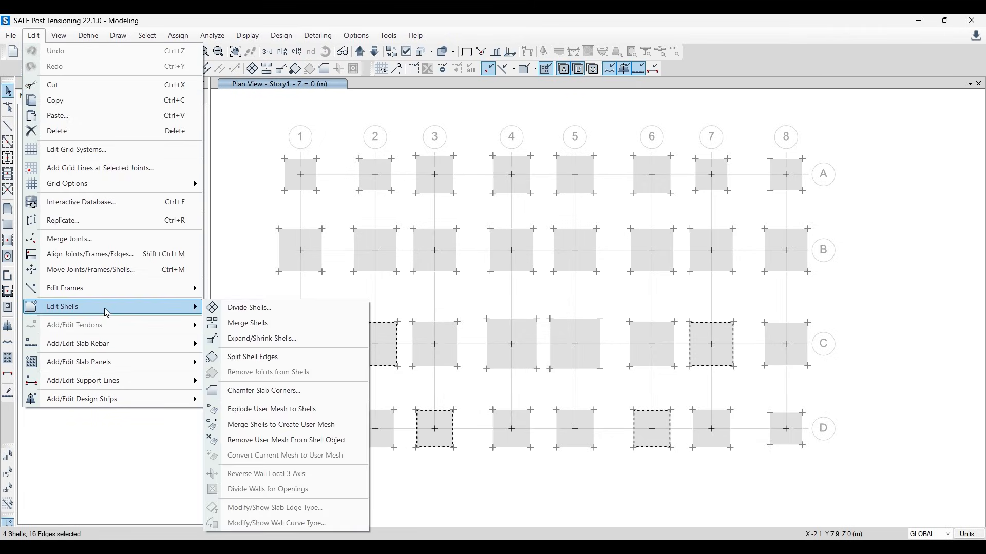
pyautogui.click(278, 340)
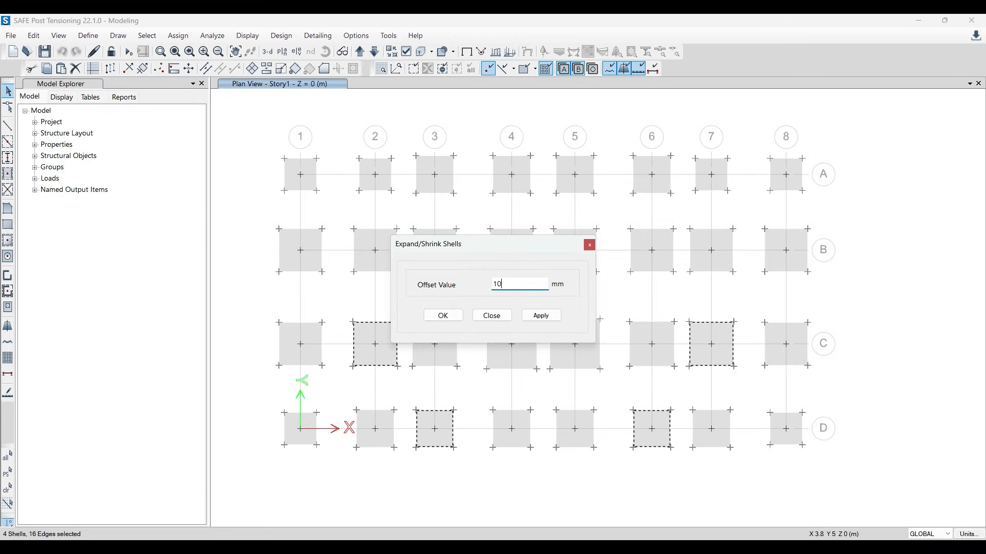
pyautogui.click(557, 317)
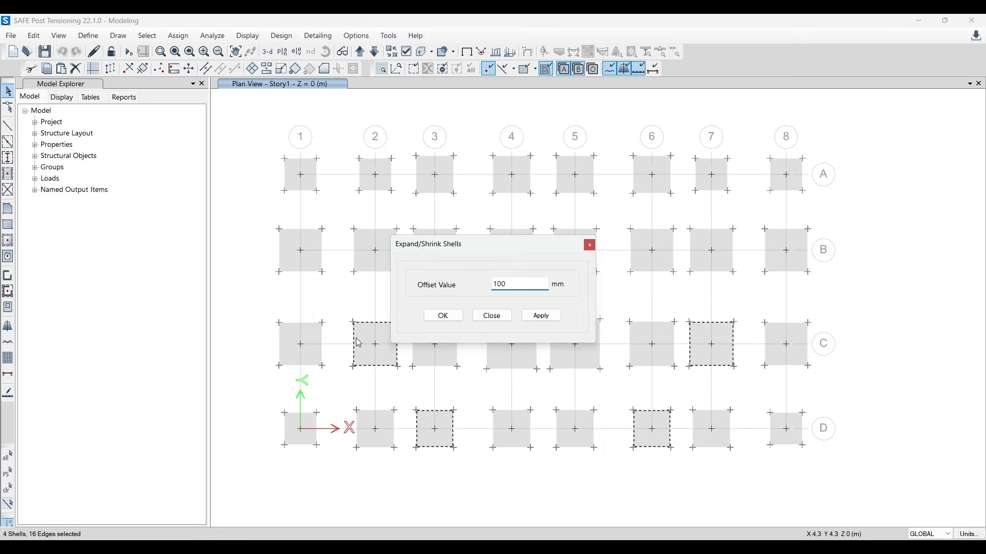
pyautogui.click(557, 316)
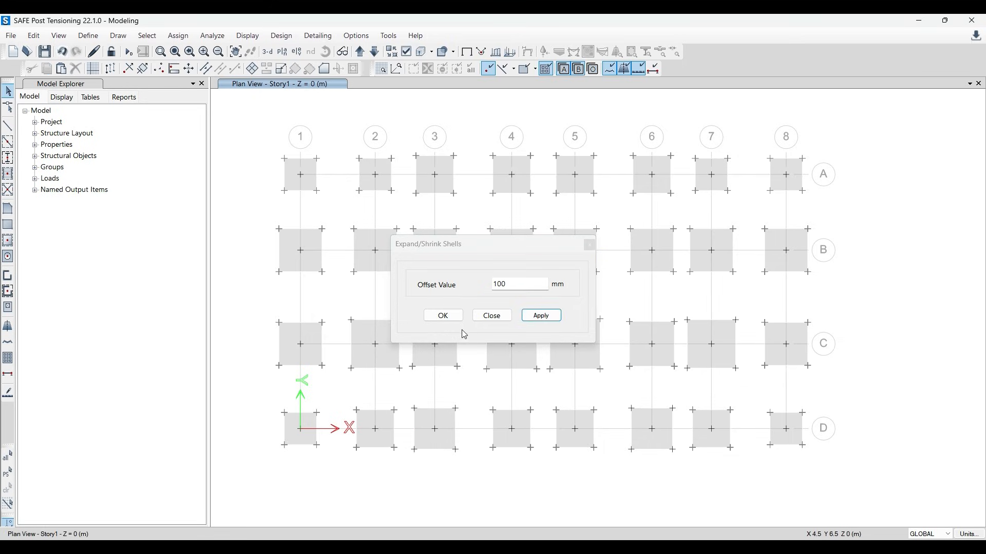
pyautogui.click(442, 316)
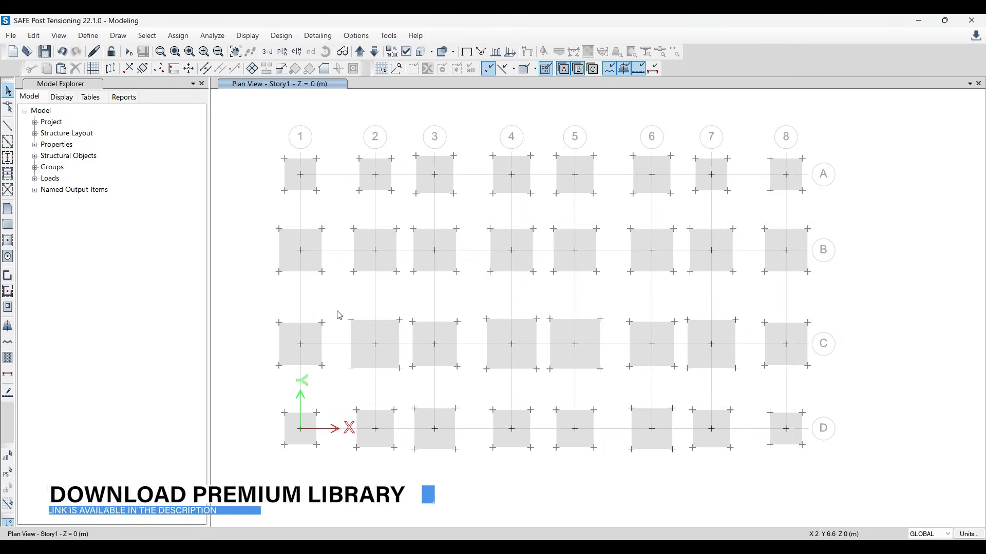
# Restrain translation X and Y at the corner joints of the enlarged footings C-2, C-7, D-3 and D-6
pyautogui.moveTo(343, 312); pyautogui.dragTo(403, 334)
pyautogui.moveTo(347, 361); pyautogui.dragTo(462, 414)
pyautogui.moveTo(410, 444); pyautogui.dragTo(468, 458)
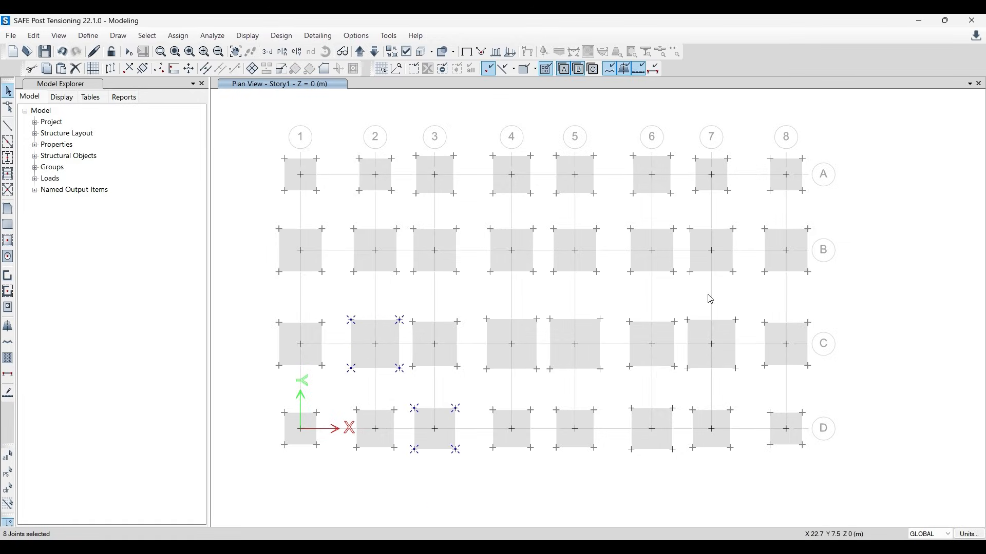
pyautogui.moveTo(682, 310); pyautogui.dragTo(740, 340)
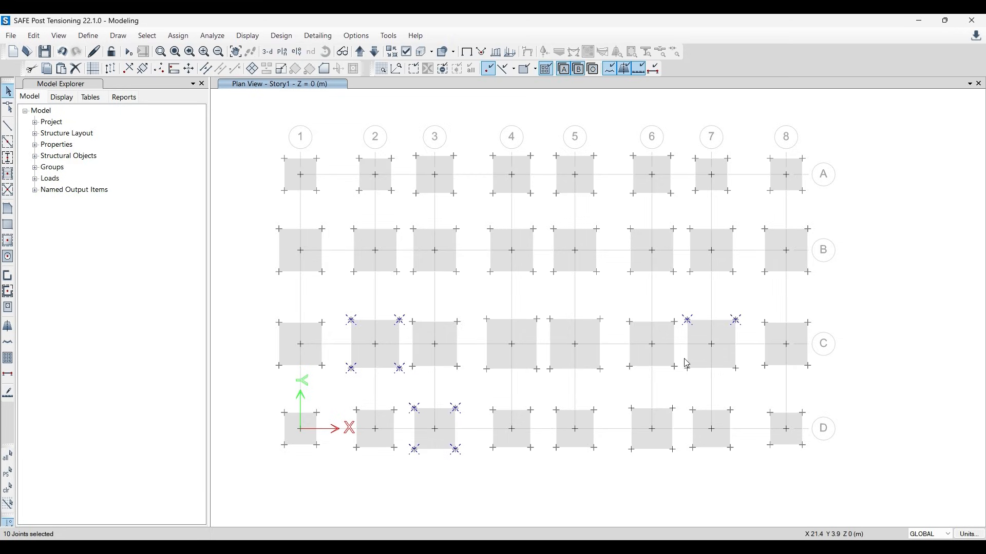
pyautogui.moveTo(681, 358); pyautogui.dragTo(732, 385)
pyautogui.moveTo(619, 398); pyautogui.dragTo(682, 420)
pyautogui.moveTo(622, 443); pyautogui.dragTo(680, 464)
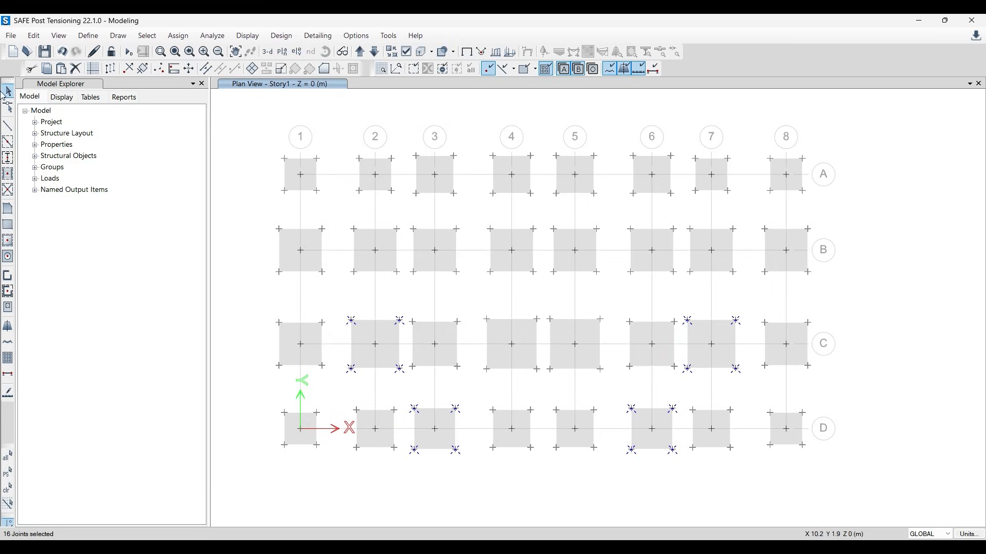
pyautogui.click(178, 36)
pyautogui.moveTo(327, 56)
pyautogui.click(383, 51)
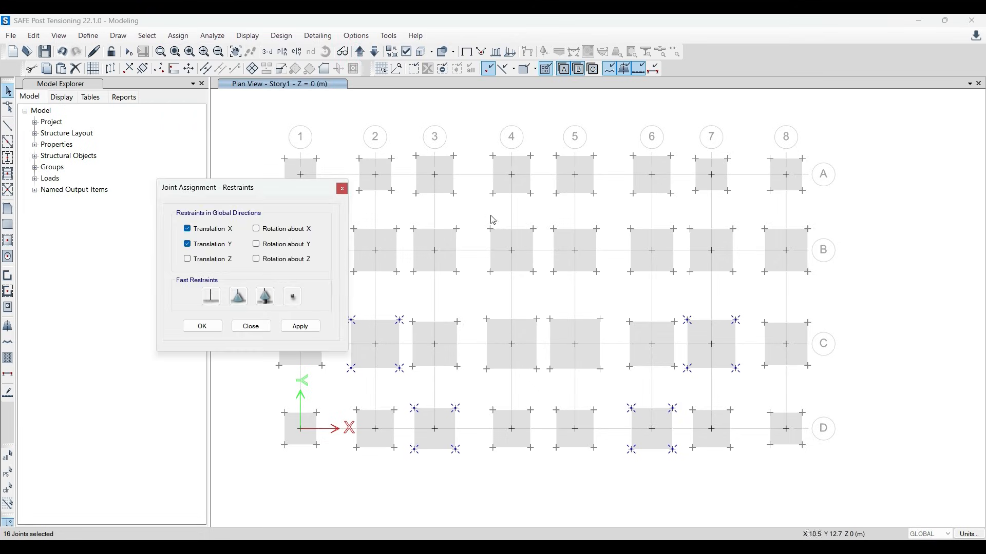
pyautogui.click(300, 326)
pyautogui.click(202, 327)
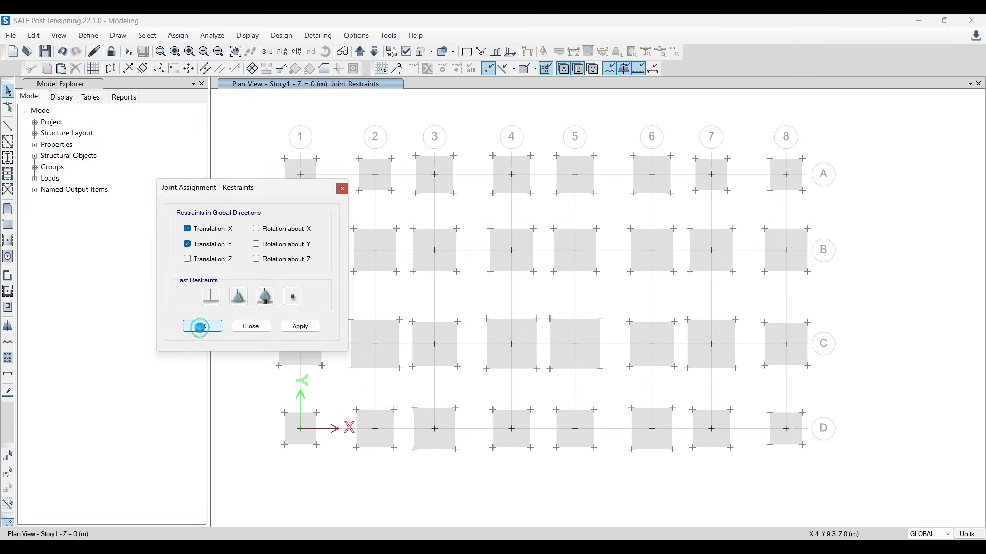
# Rerun the analysis and check the footing displacements on the deformed shape contours for the DL+LL combination
pyautogui.click(129, 52)
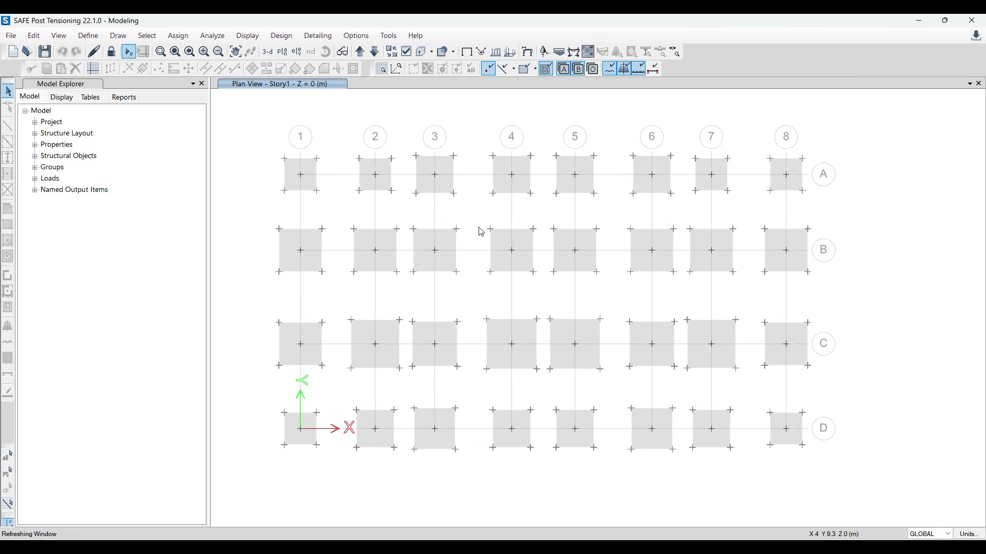
pyautogui.click(529, 51)
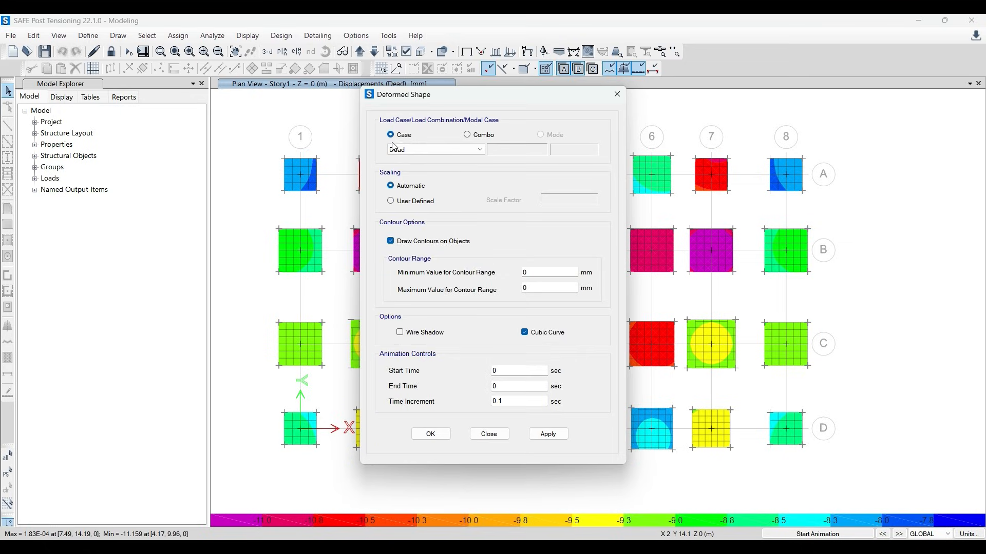
pyautogui.click(488, 135)
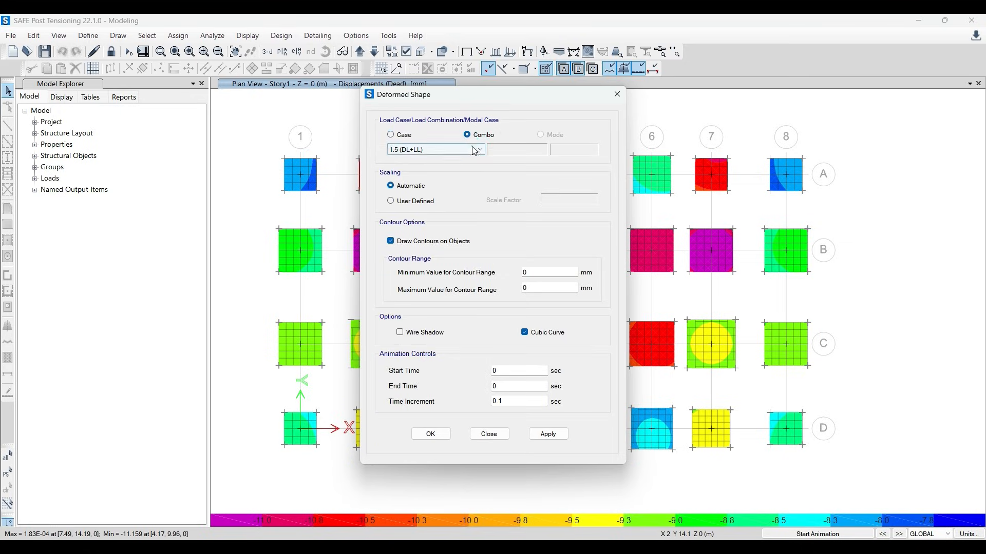
pyautogui.click(474, 148)
pyautogui.click(444, 183)
pyautogui.click(545, 434)
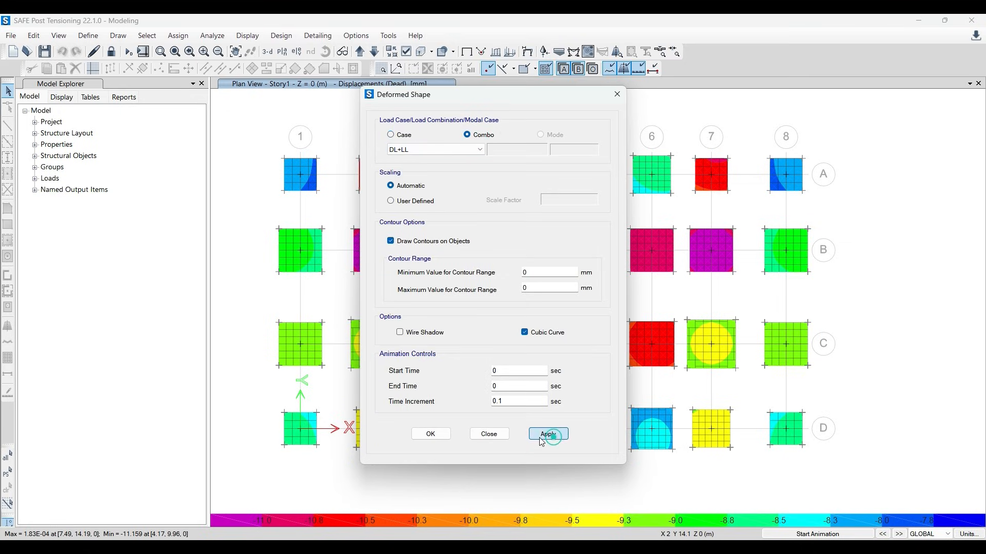
pyautogui.click(432, 435)
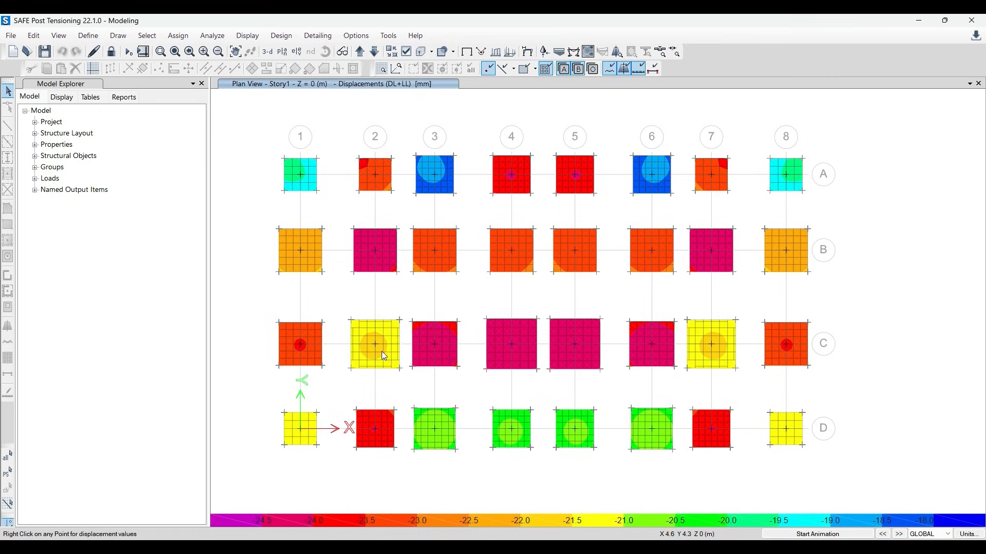
pyautogui.moveTo(376, 349)
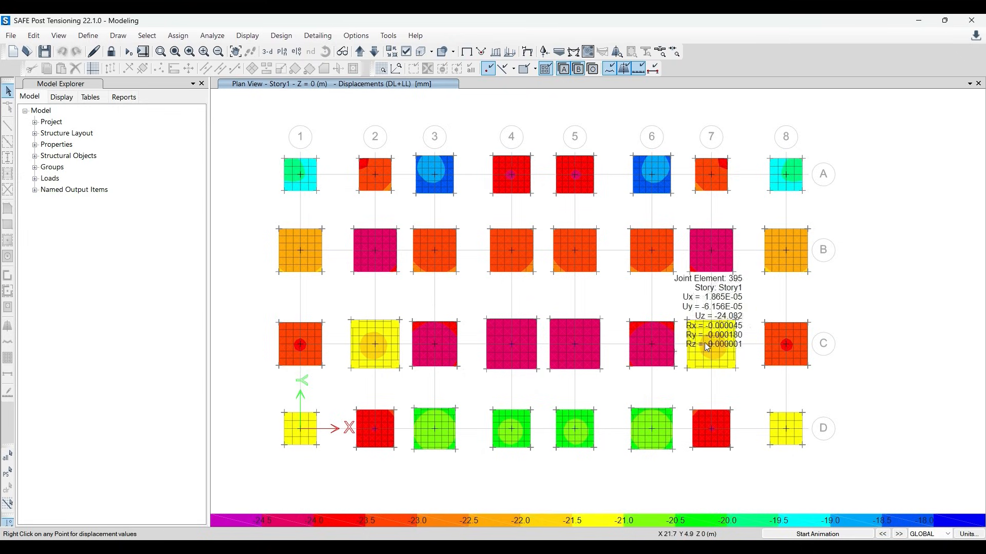
pyautogui.moveTo(709, 343)
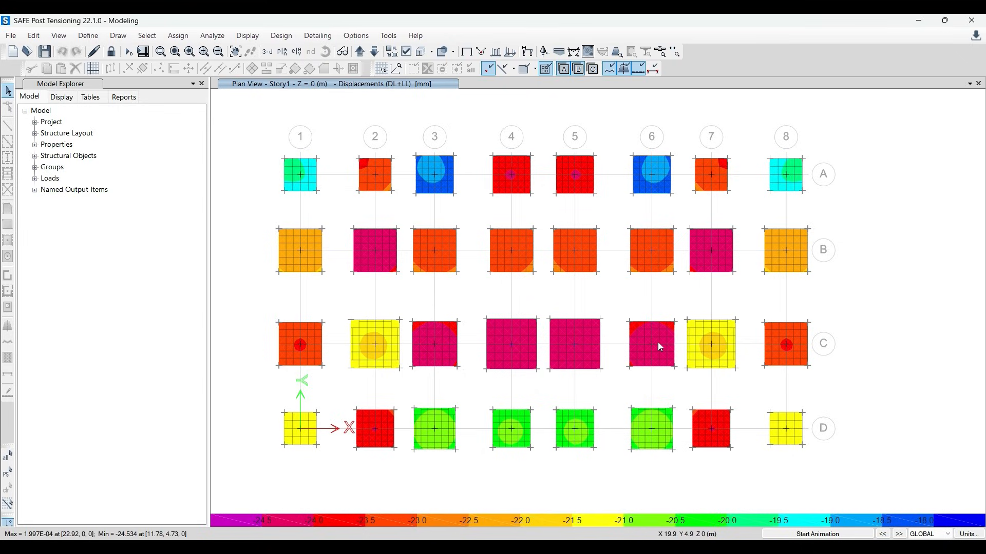
pyautogui.moveTo(651, 346)
pyautogui.moveTo(436, 347)
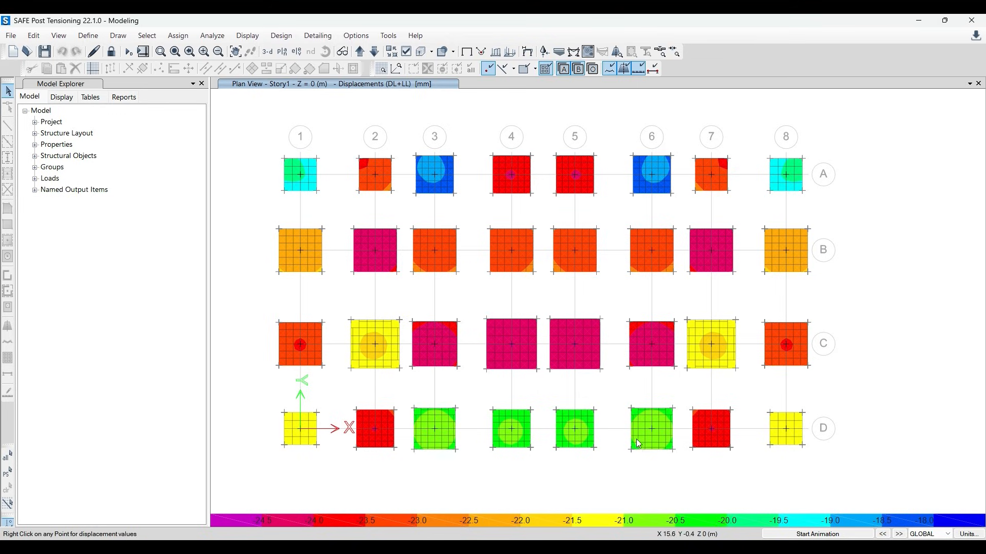
pyautogui.moveTo(657, 435)
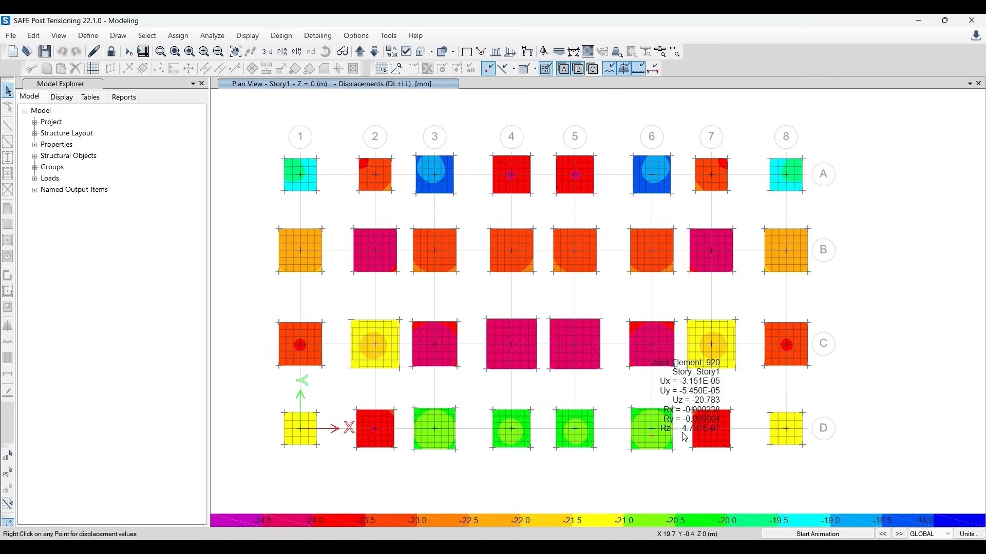
# Display the DL+LL soil pressure contours and check the pressures under the footings at C-4 and C-5
pyautogui.click(561, 51)
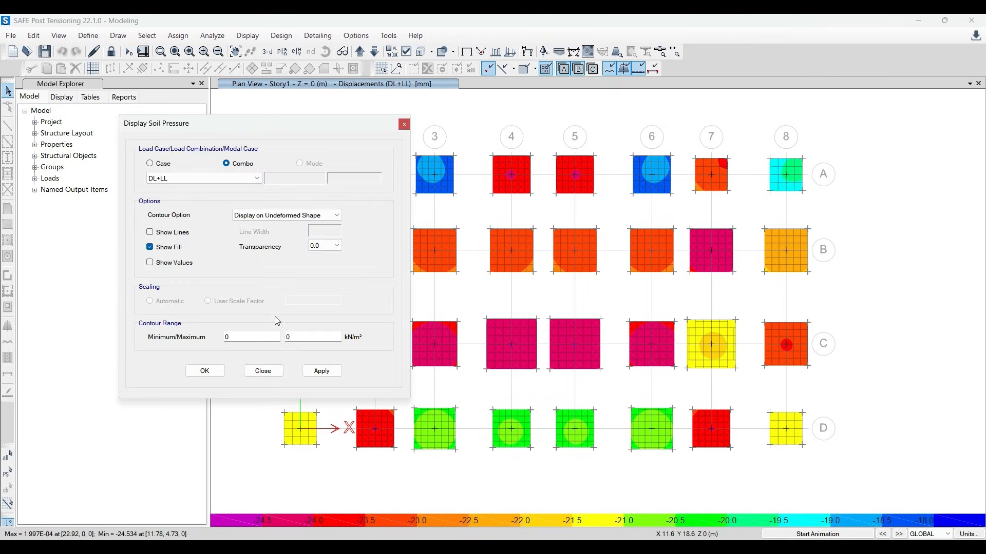
pyautogui.click(322, 370)
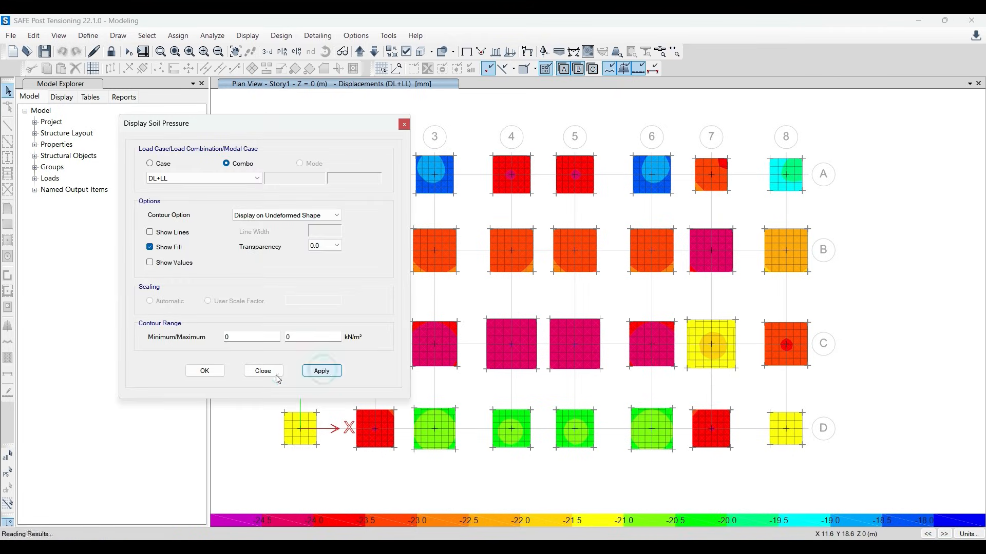
pyautogui.click(204, 371)
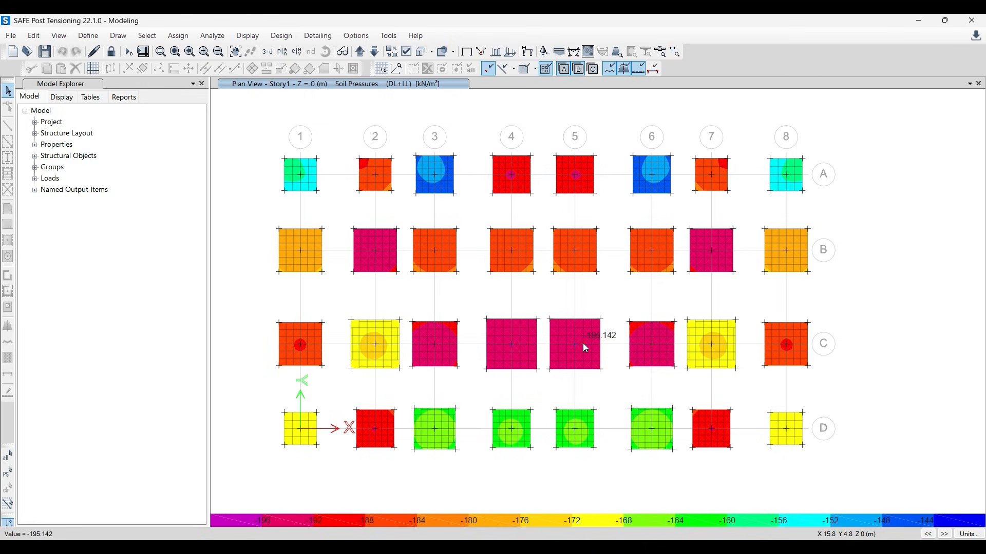
pyautogui.moveTo(511, 345)
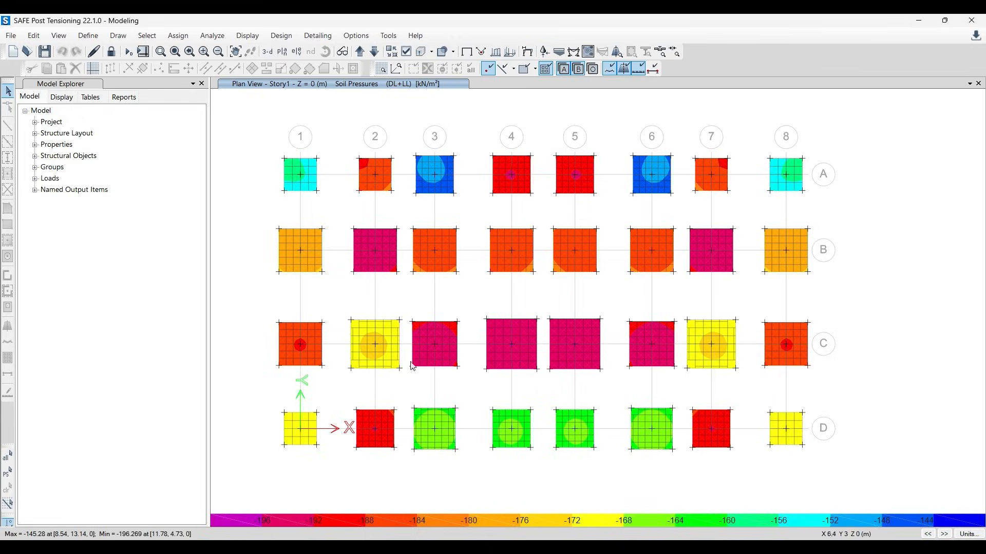
# Unlock the model and add dimension lines for the upper and left edges of the footing at C-2
pyautogui.click(111, 54)
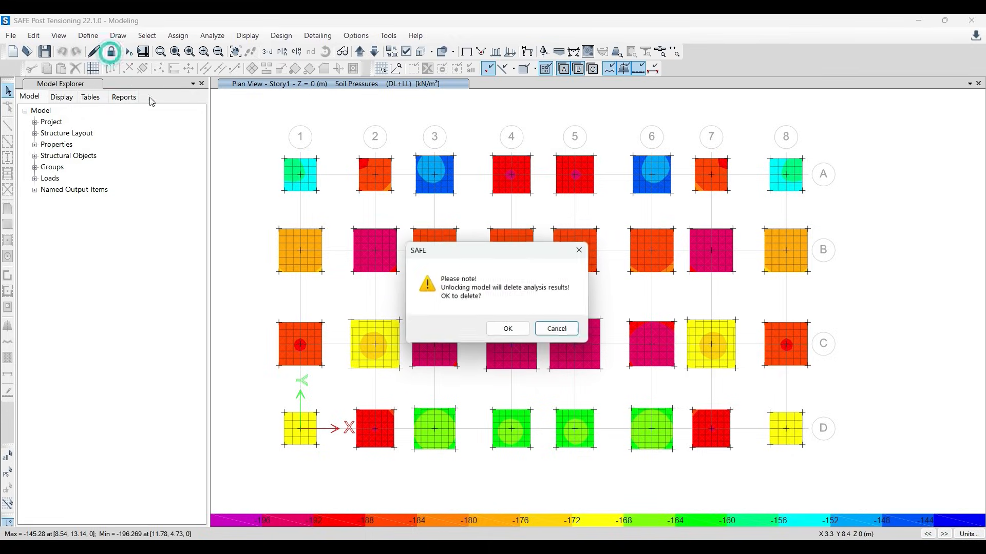
pyautogui.click(509, 328)
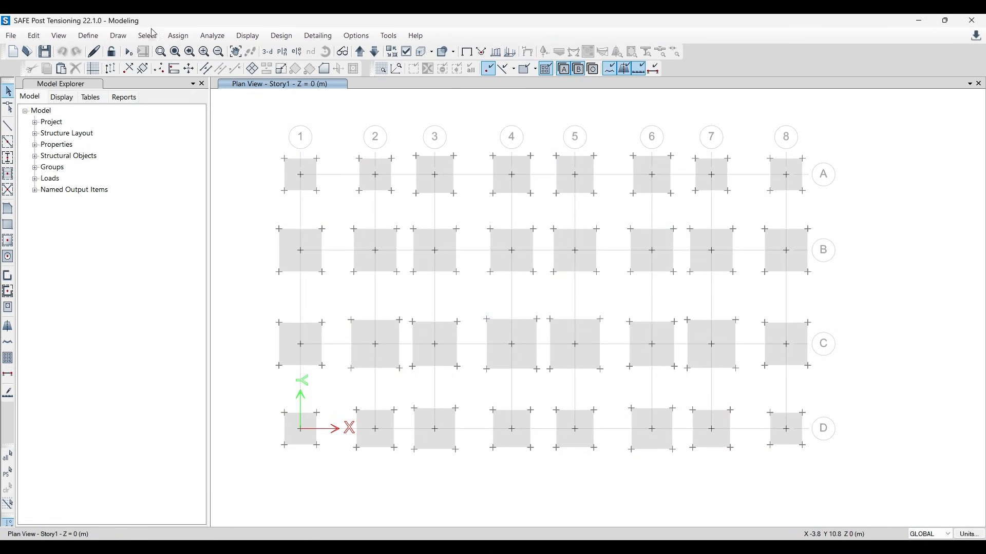
pyautogui.click(109, 40)
pyautogui.click(117, 40)
pyautogui.click(121, 41)
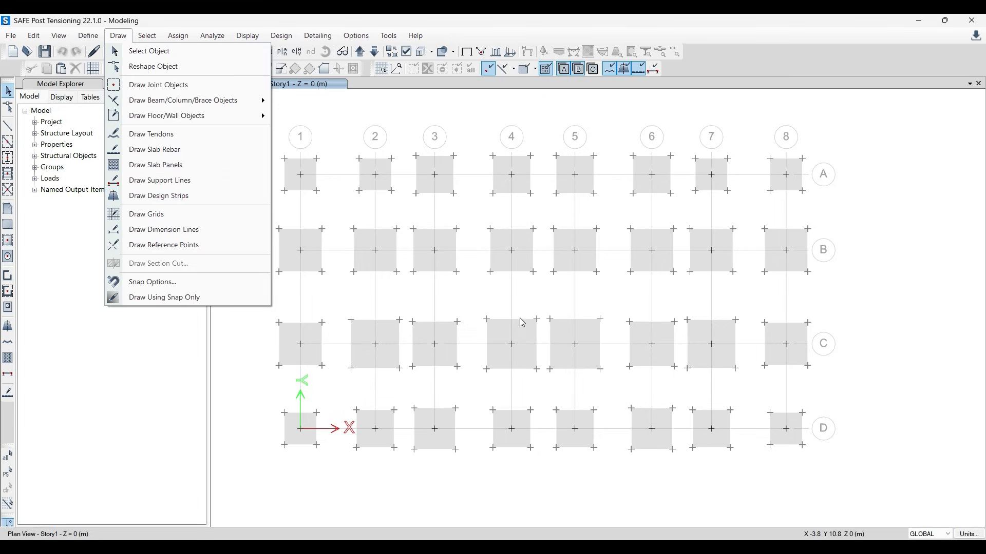
pyautogui.click(189, 230)
pyautogui.click(399, 319)
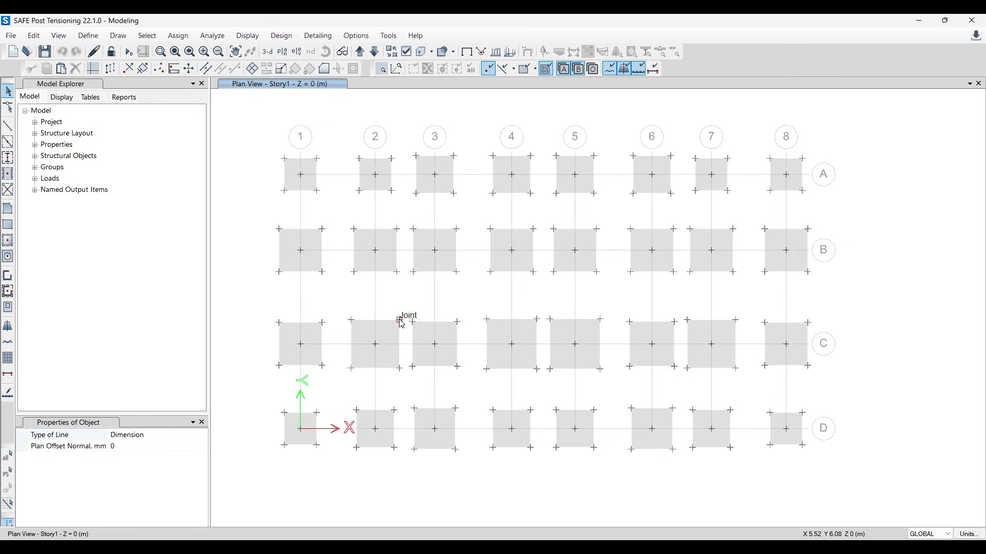
pyautogui.click(351, 319)
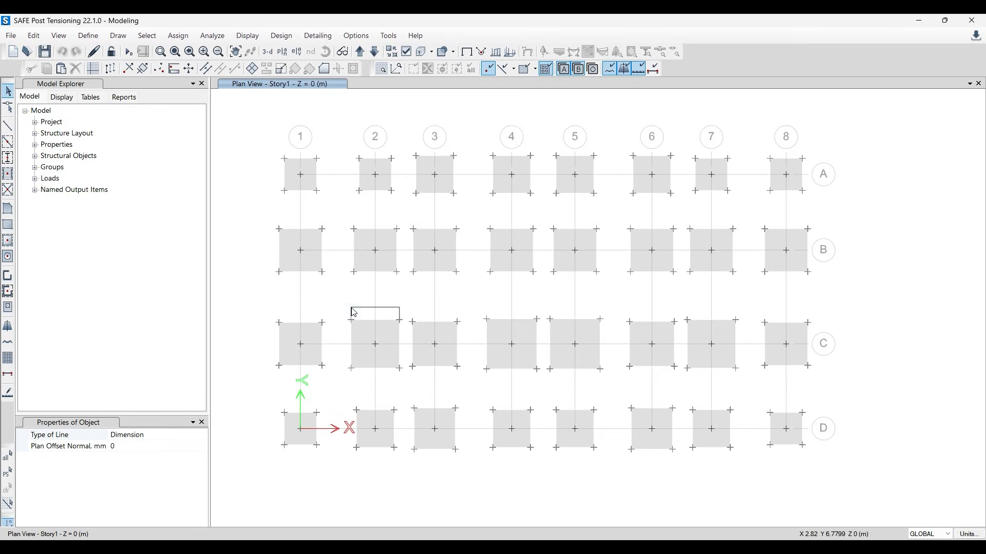
pyautogui.click(351, 308)
pyautogui.click(351, 320)
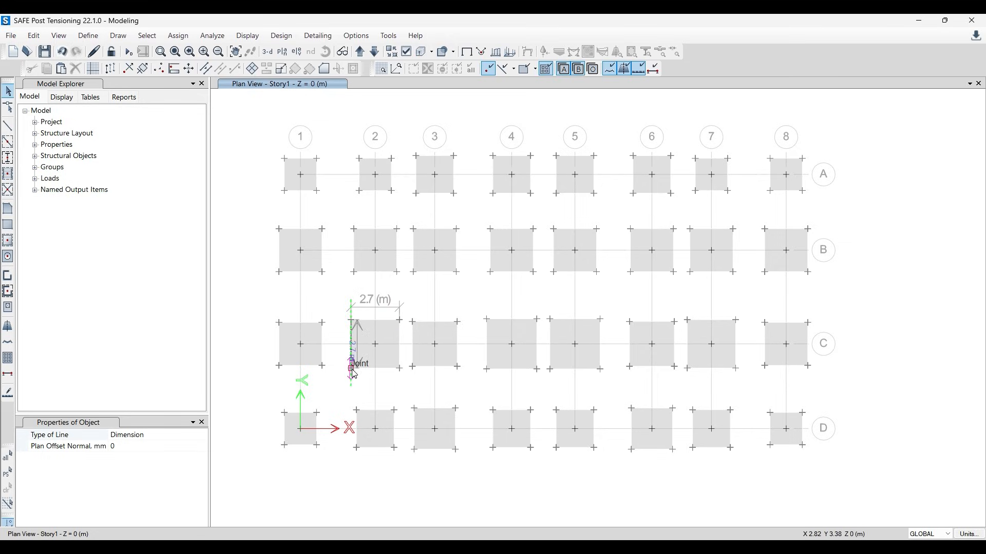
pyautogui.click(351, 369)
pyautogui.click(339, 363)
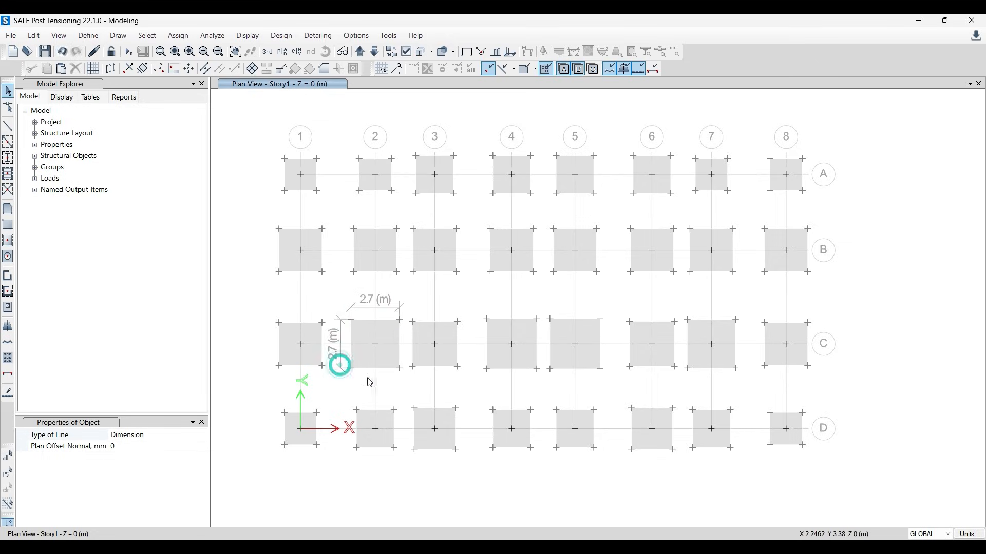
# Add dimension lines for the upper and right edges of the footing at D-3
pyautogui.click(415, 408)
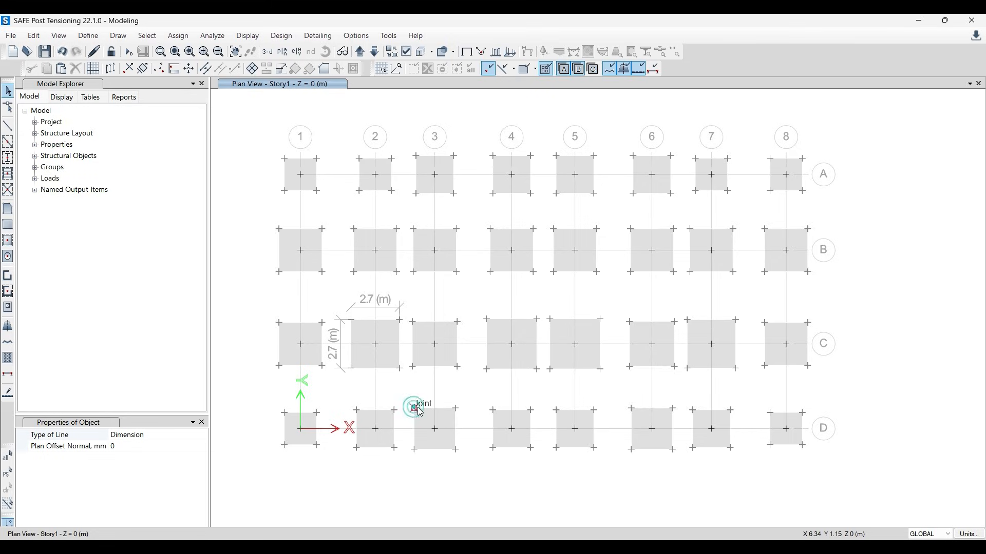
pyautogui.click(456, 408)
pyautogui.click(456, 398)
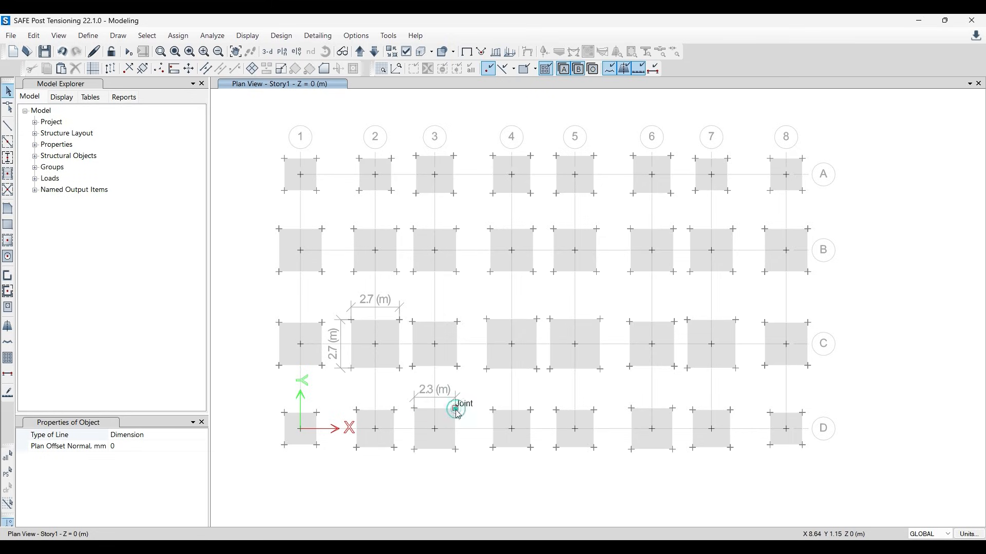
pyautogui.click(456, 449)
pyautogui.click(465, 445)
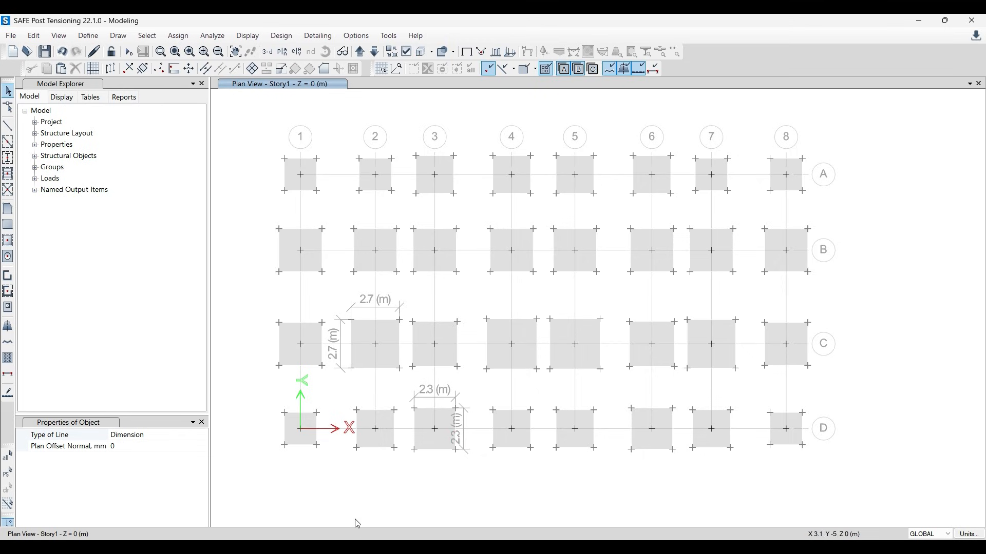
# Switch to the Initial Footing Size Calculation workbook in Excel, review the square and rectangular footing sizes, and return to SAFE
pyautogui.hotkey('alt', 'Tab')
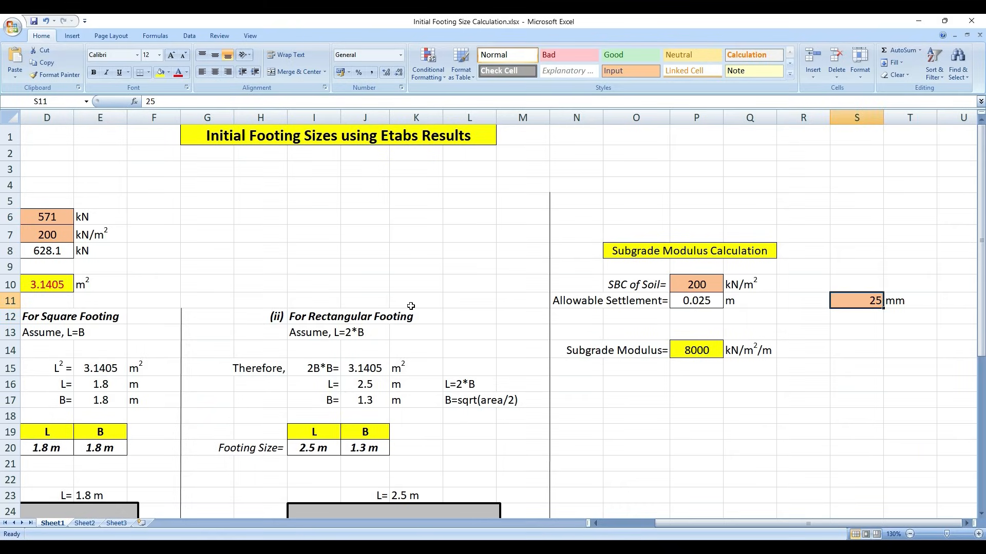
pyautogui.scroll(-1, 420, 316)
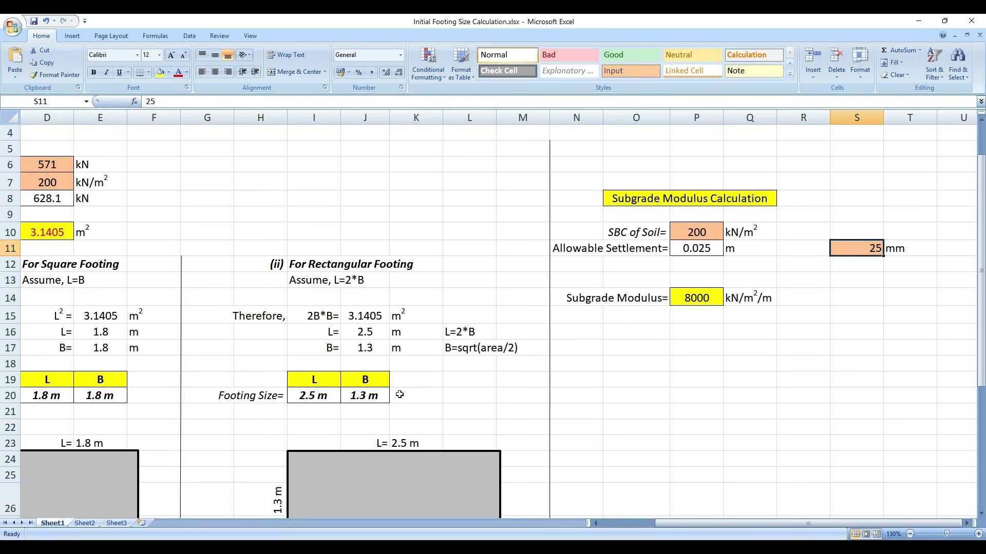
pyautogui.moveTo(693, 532); pyautogui.dragTo(639, 533)
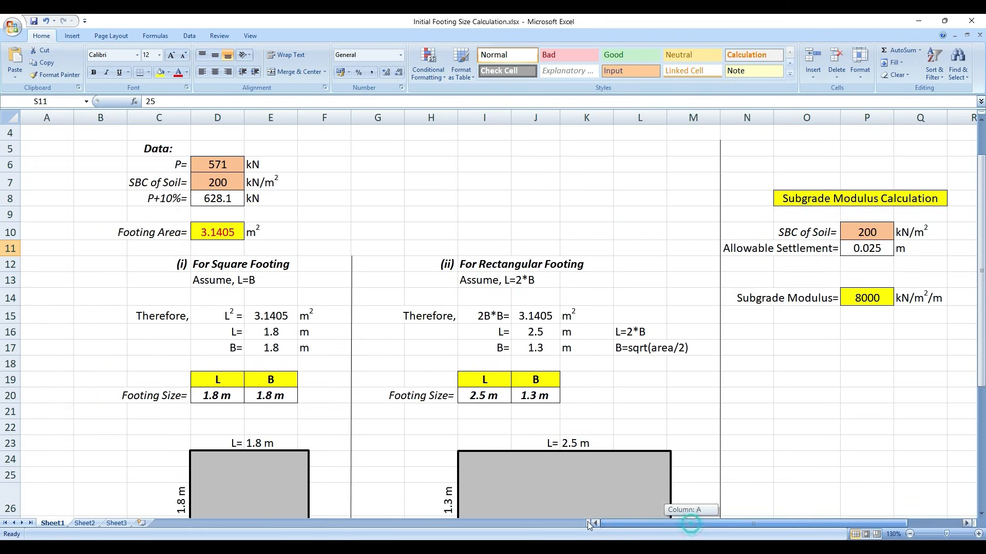
pyautogui.click(373, 215)
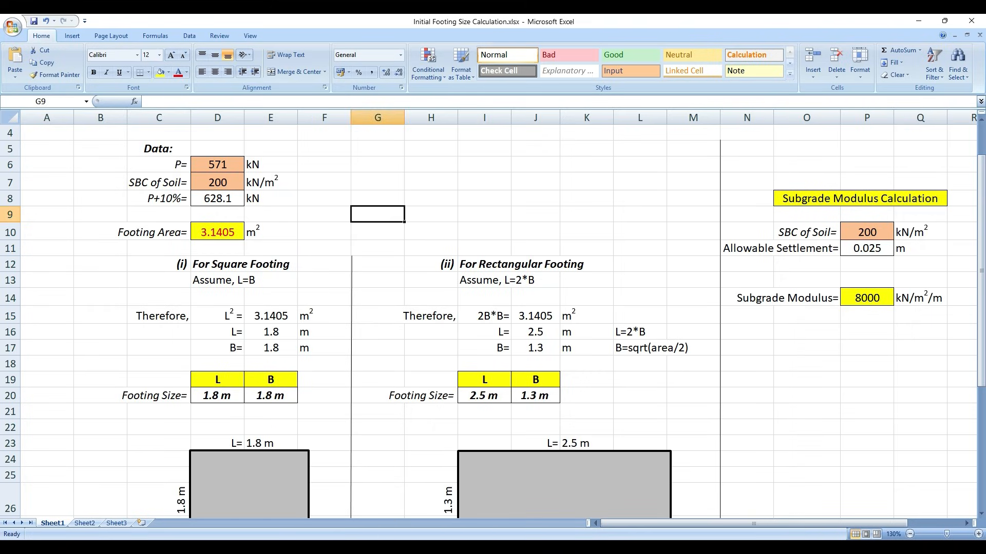
pyautogui.hotkey('alt', 'Tab')
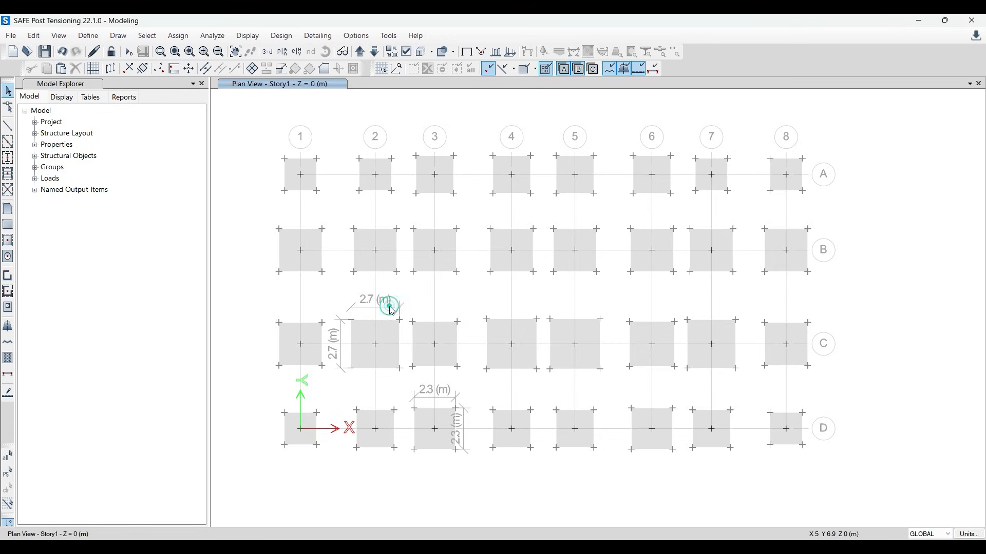
# Unlock onscreen grid system editing and delete the dimension lines at the footings C-2 and D-3
pyautogui.rightClick(420, 291)
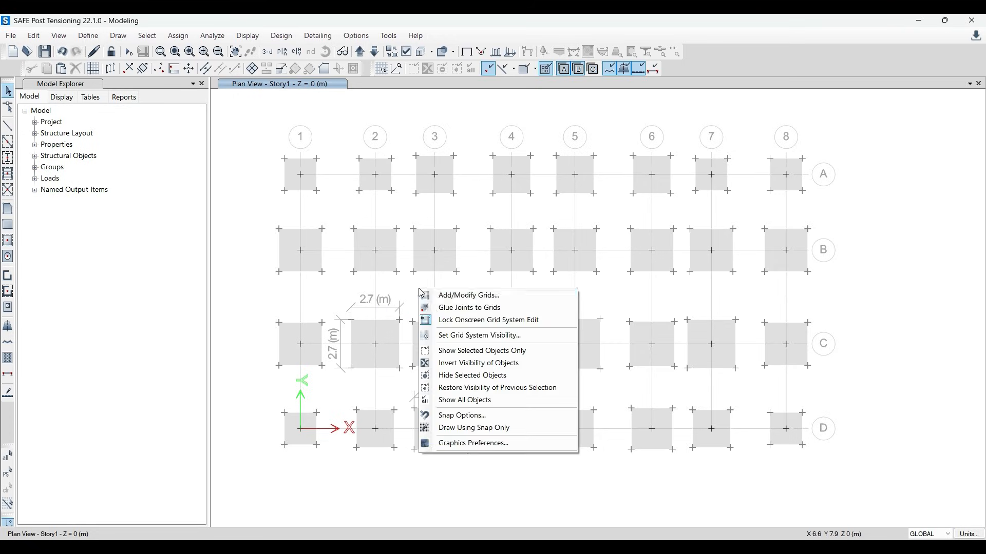
pyautogui.click(469, 323)
pyautogui.click(393, 308)
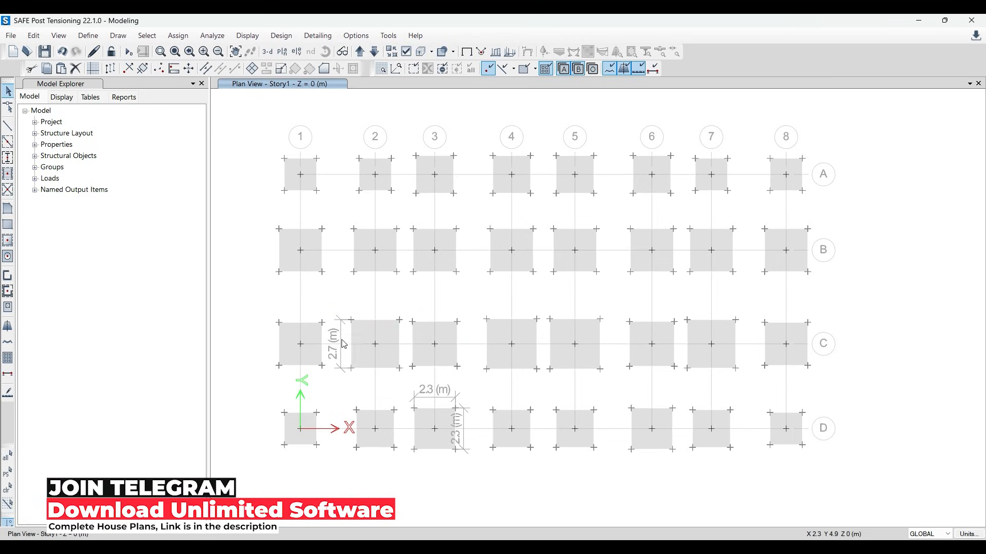
pyautogui.press('Delete')
pyautogui.click(435, 395)
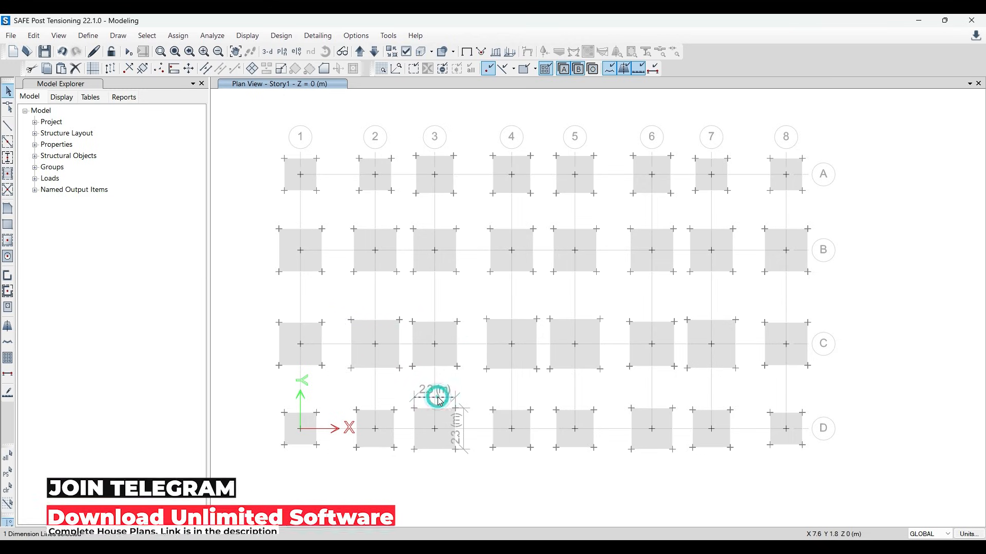
pyautogui.press('Delete')
pyautogui.click(465, 422)
pyautogui.press('Delete')
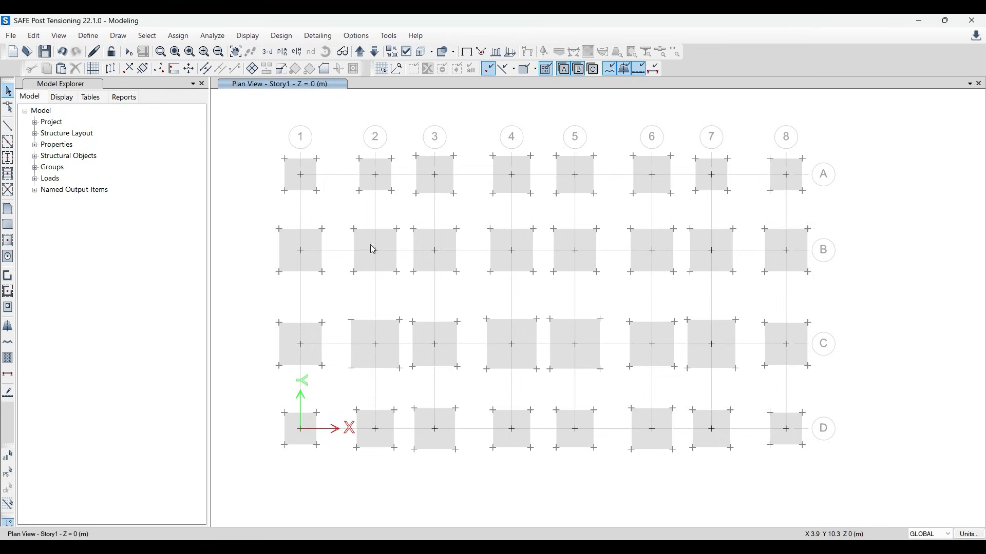
pyautogui.click(119, 37)
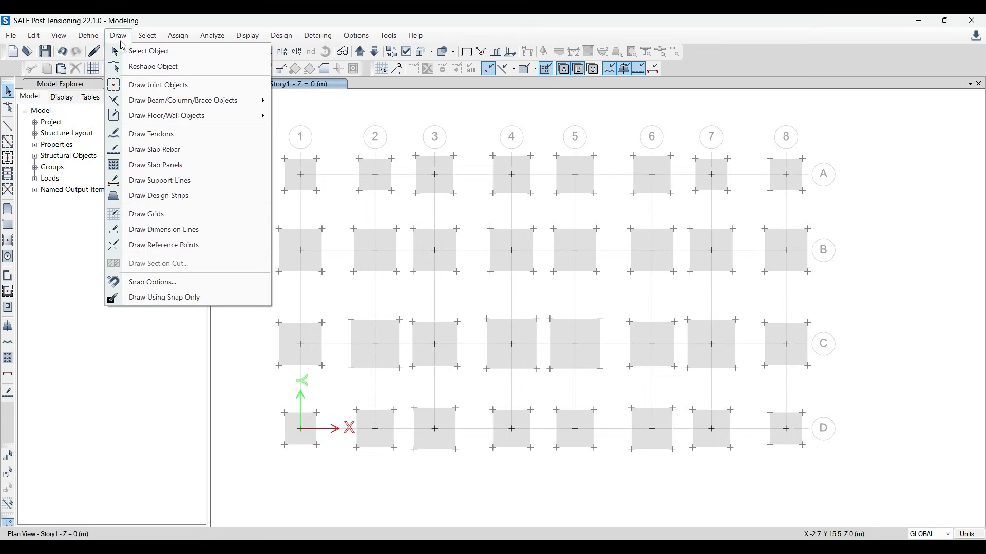
pyautogui.click(174, 232)
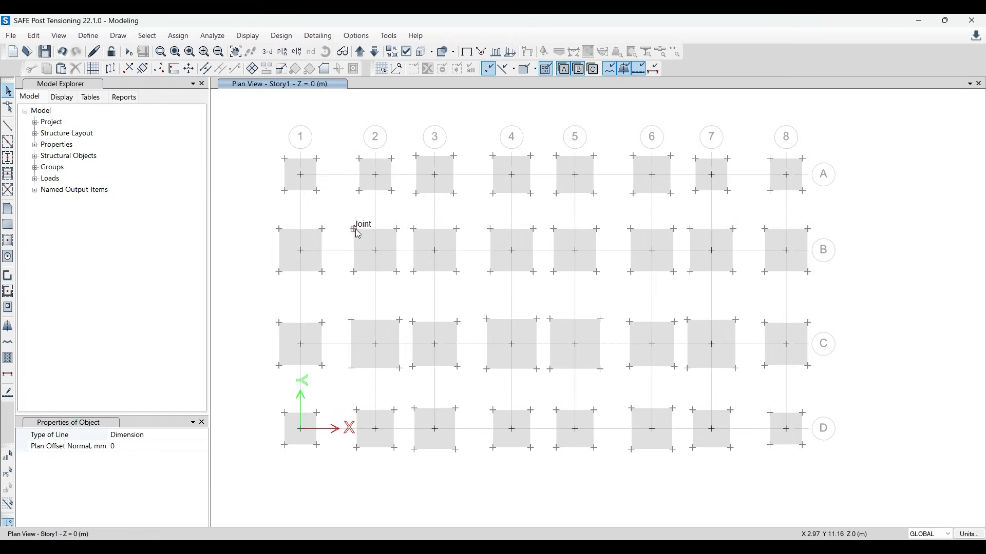
pyautogui.click(352, 318)
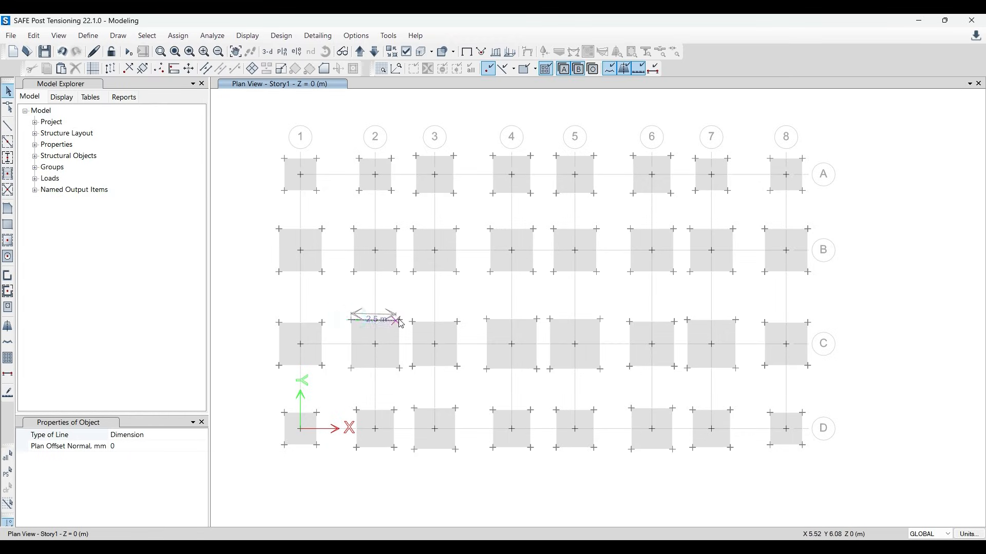
pyautogui.press('Escape')
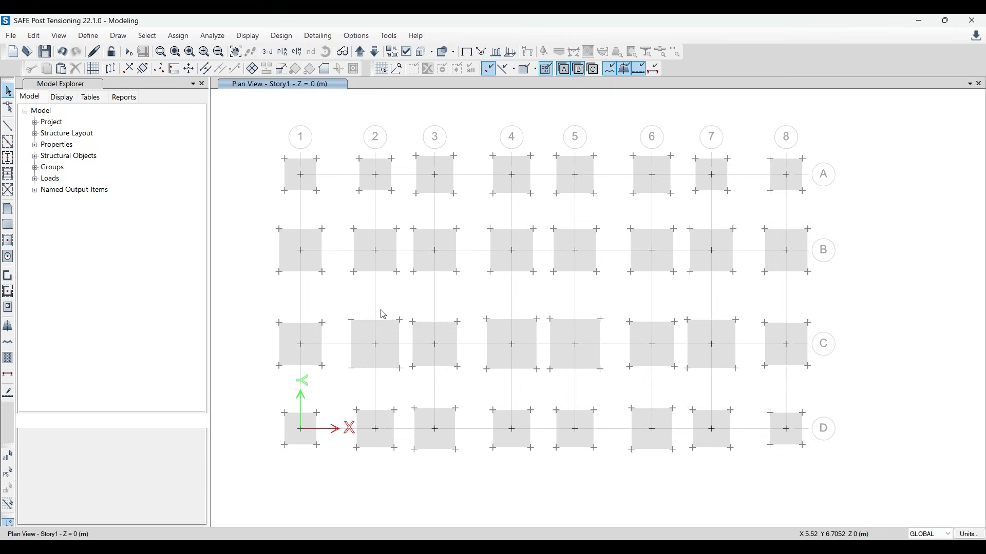
pyautogui.click(119, 36)
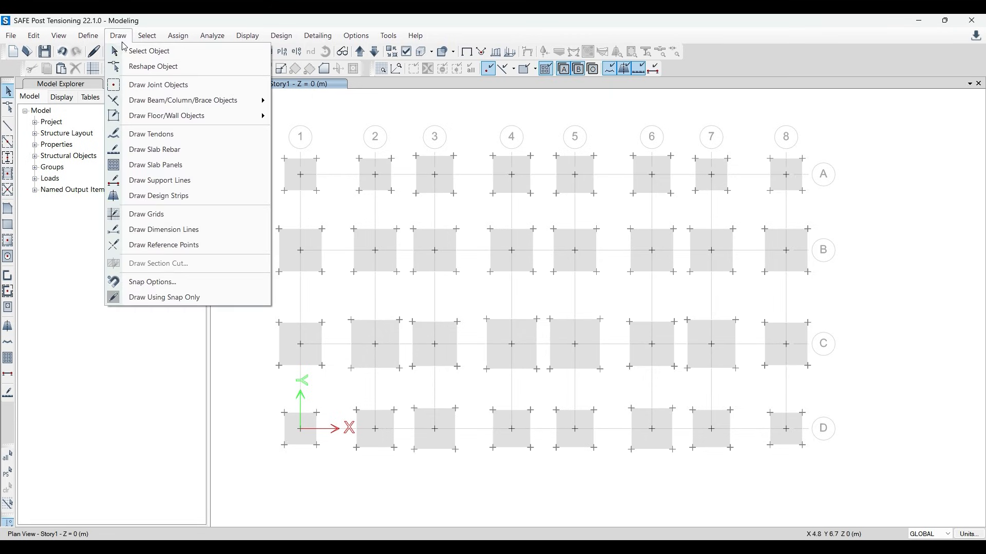
pyautogui.click(182, 202)
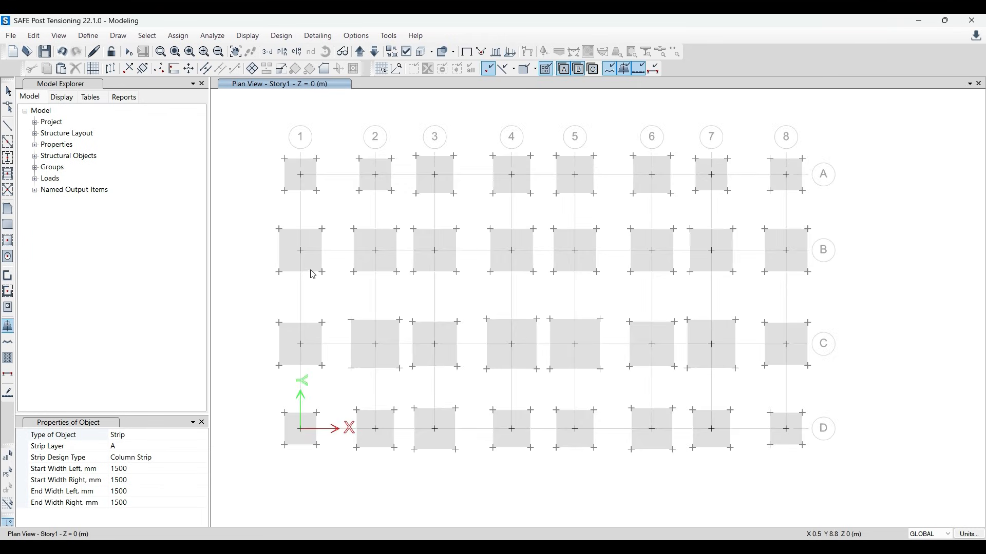
pyautogui.click(247, 247)
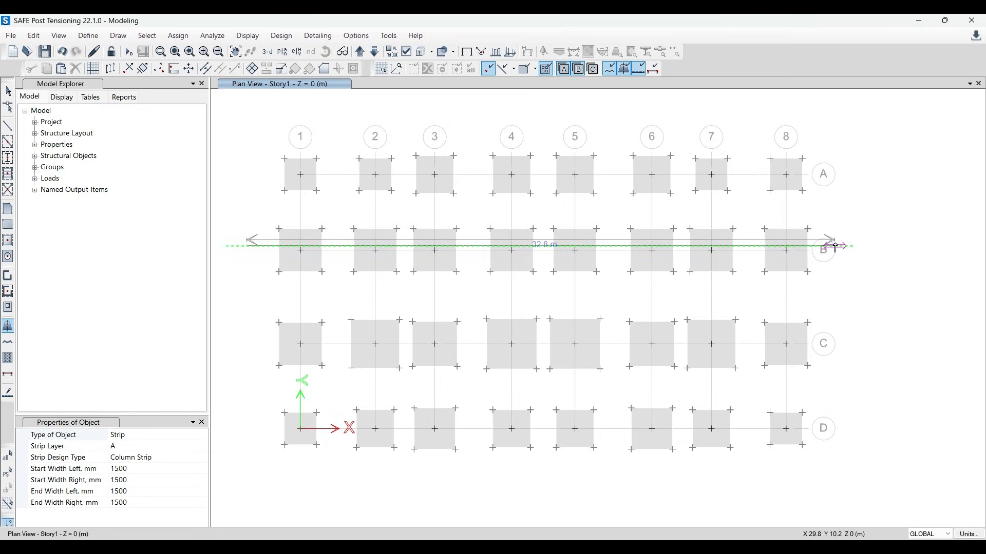
pyautogui.press('Escape')
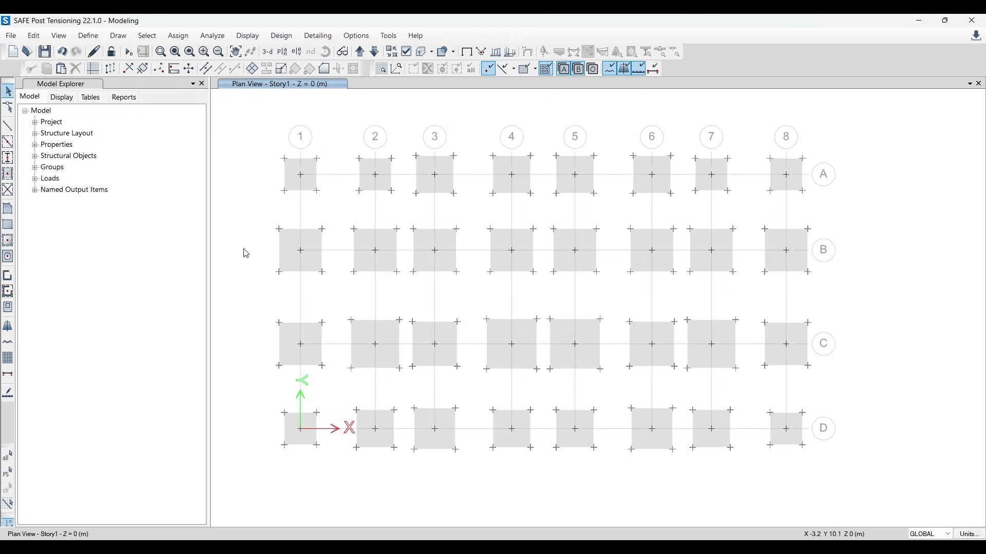
# Draw a joint object from grid point B-1 with a plan offset of -2000 mm in X and 0 in Y
pyautogui.click(118, 36)
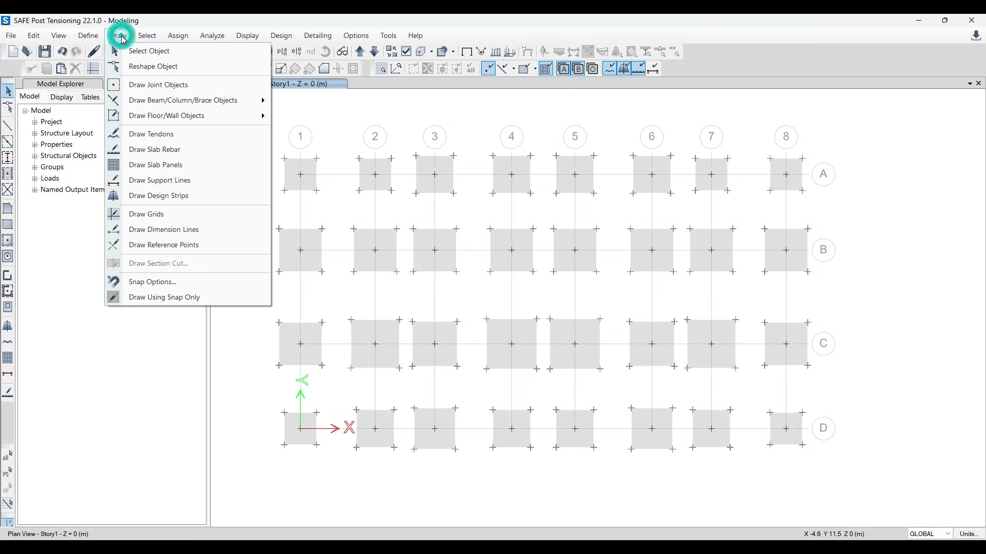
pyautogui.click(154, 86)
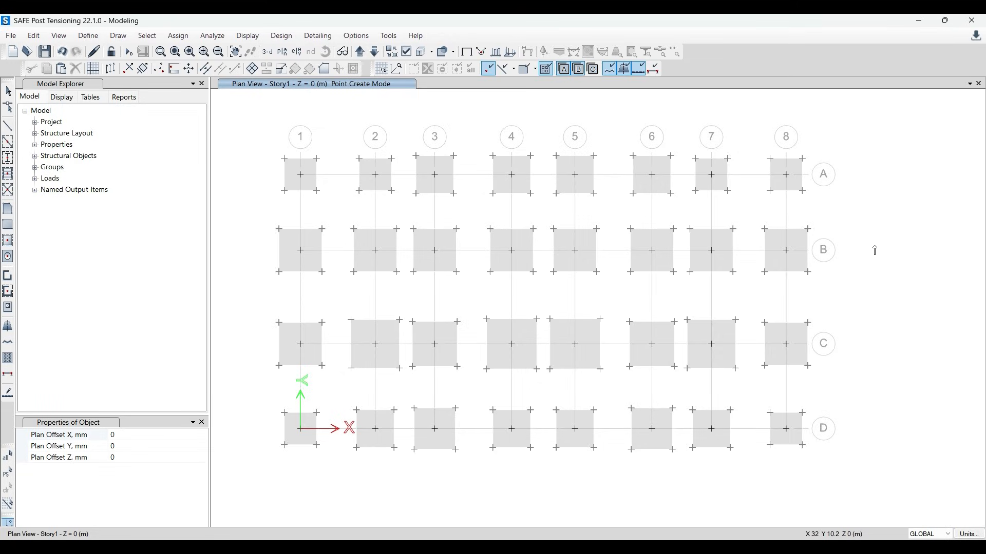
pyautogui.click(122, 435)
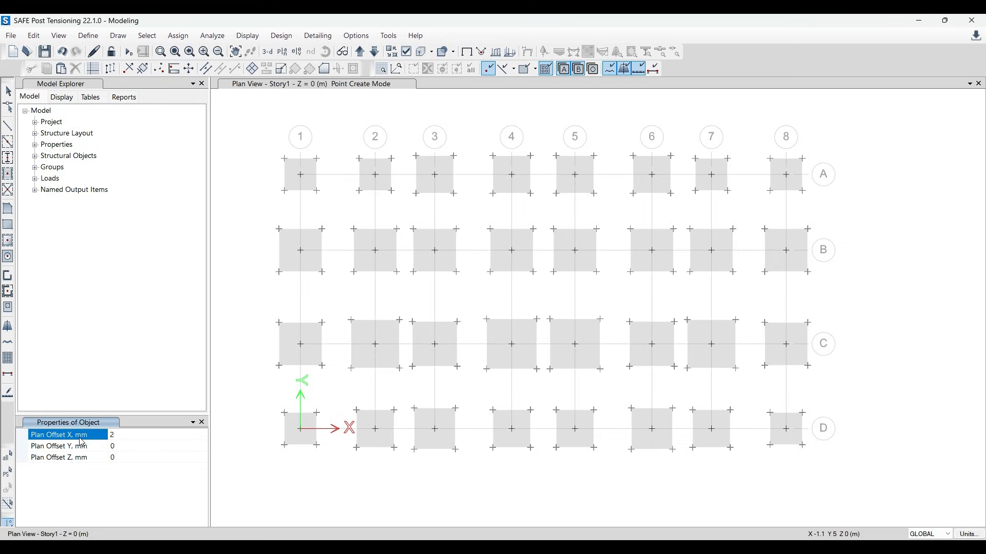
pyautogui.write('2000')
pyautogui.click(120, 449)
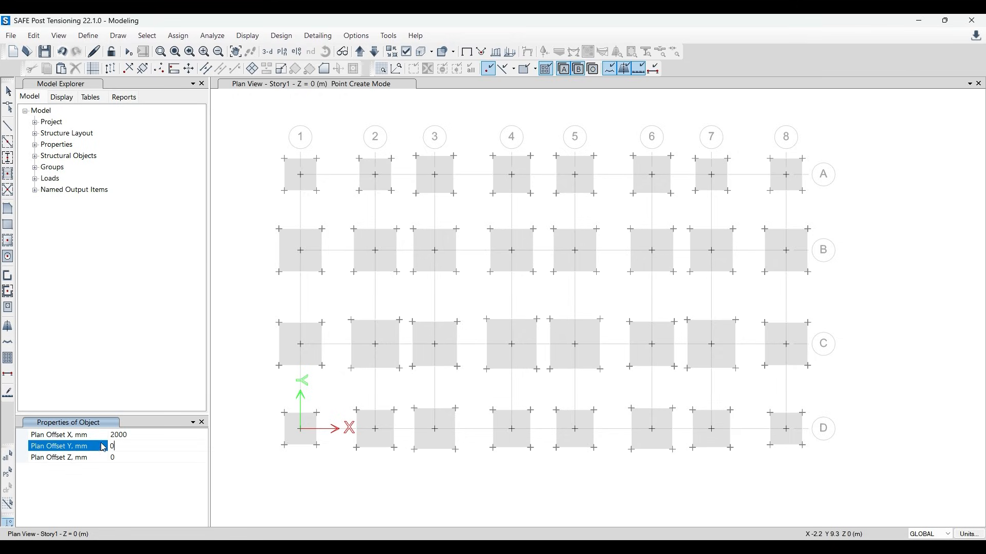
pyautogui.click(100, 437)
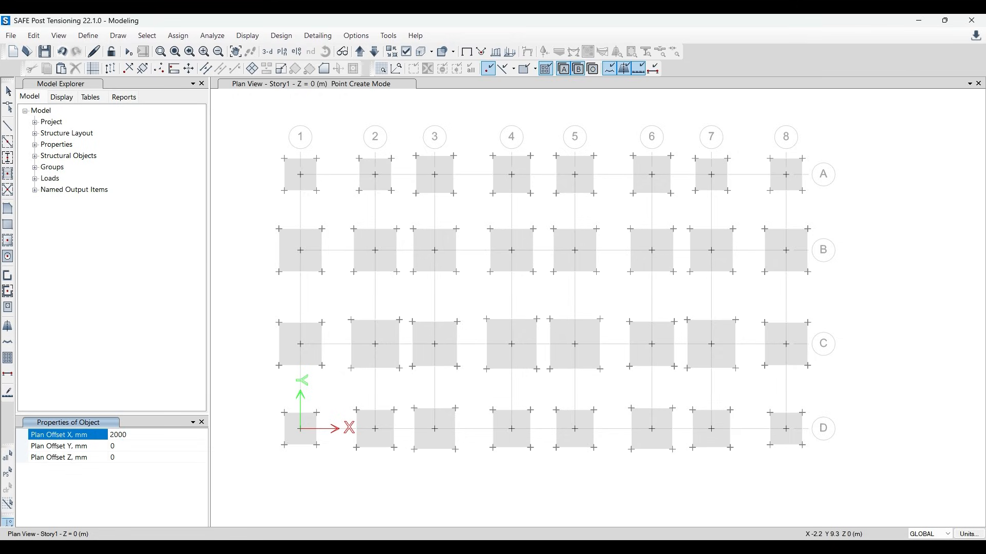
pyautogui.click(126, 448)
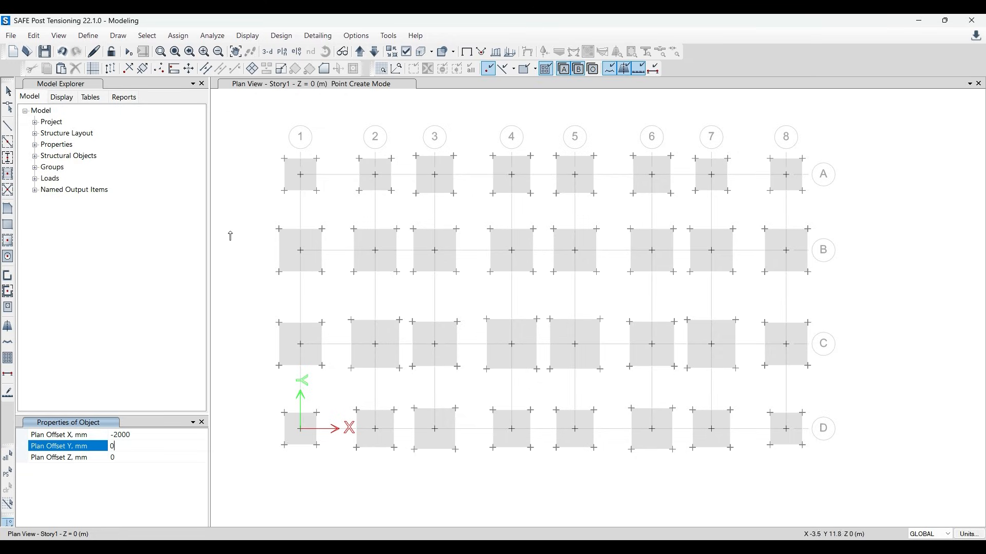
pyautogui.click(301, 251)
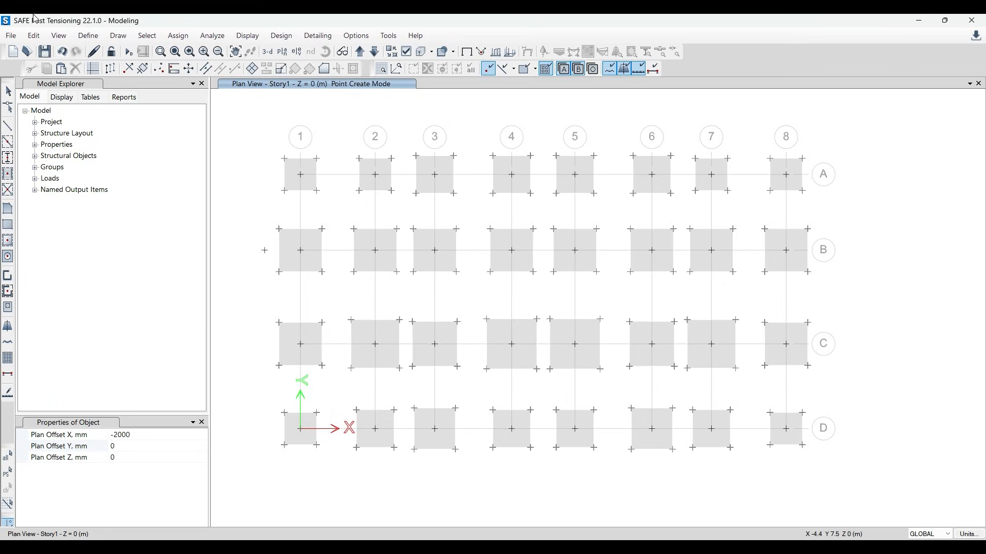
# Draw joint objects from grid points A-4, A-6 and A-5 with plan offsets of 0 in X and 2000 mm in Y
pyautogui.click(151, 434)
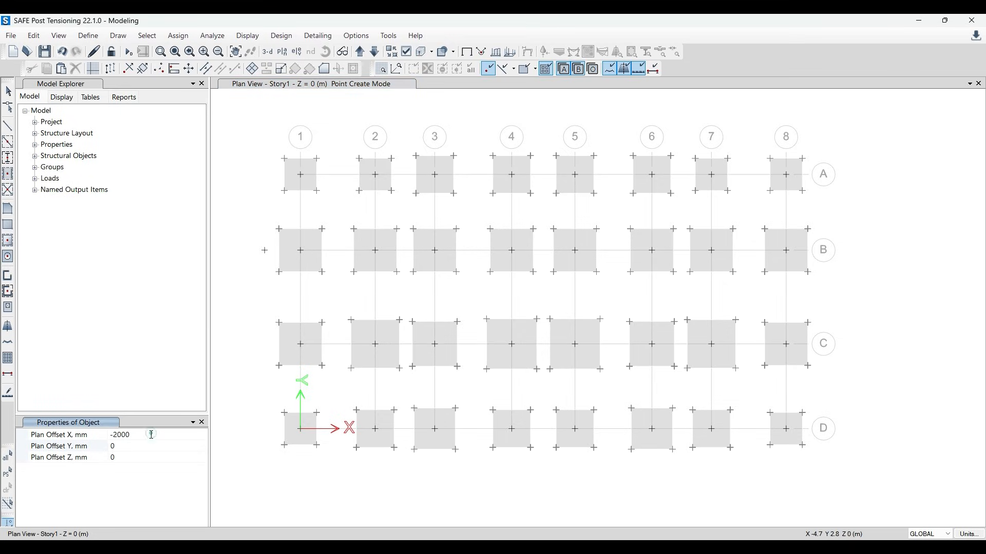
pyautogui.click(152, 435)
pyautogui.write('900')
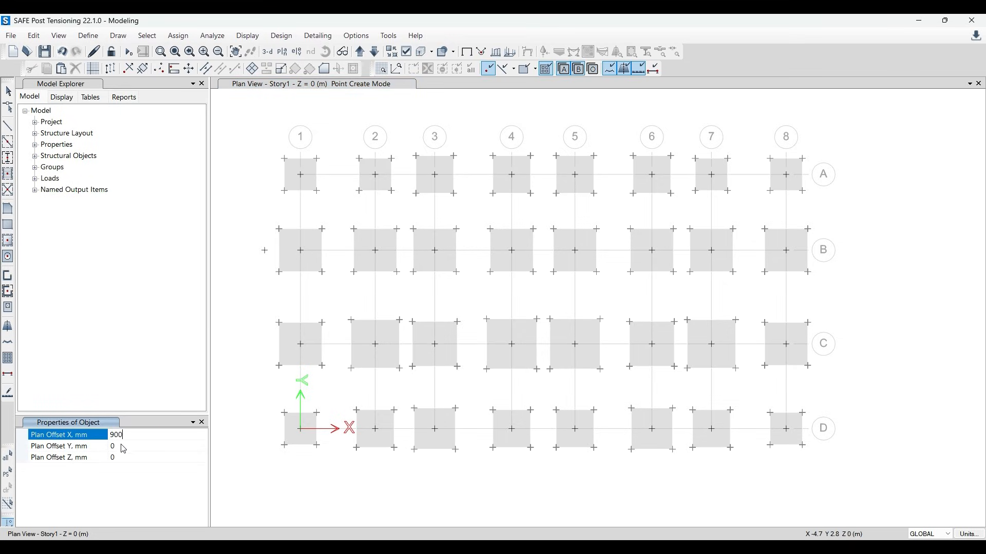
pyautogui.write('0')
pyautogui.click(126, 445)
pyautogui.write('2')
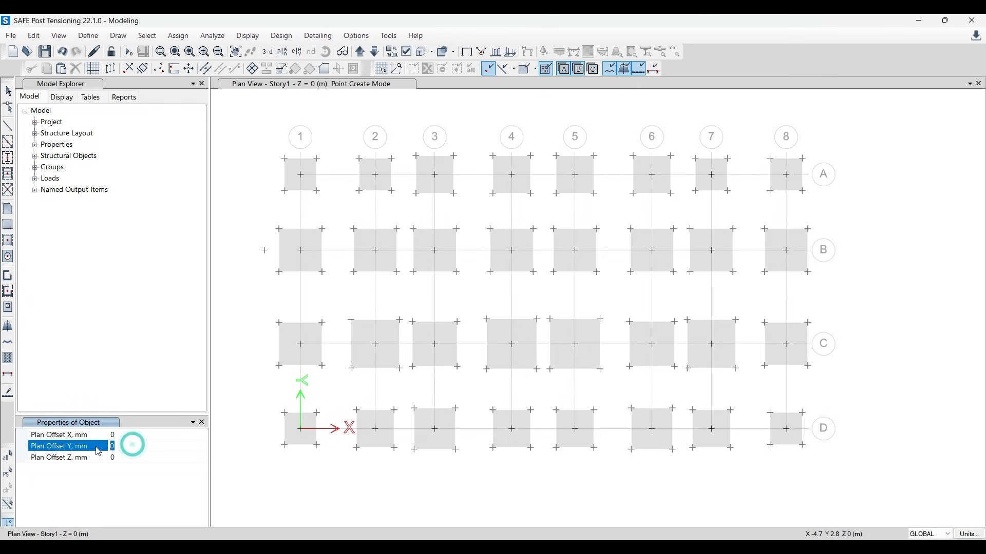
pyautogui.click(129, 458)
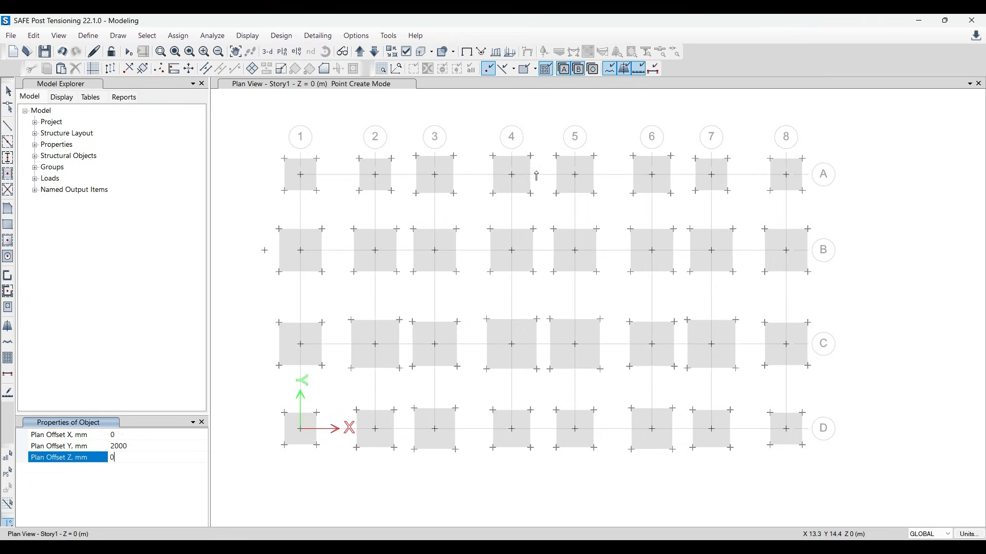
pyautogui.click(512, 174)
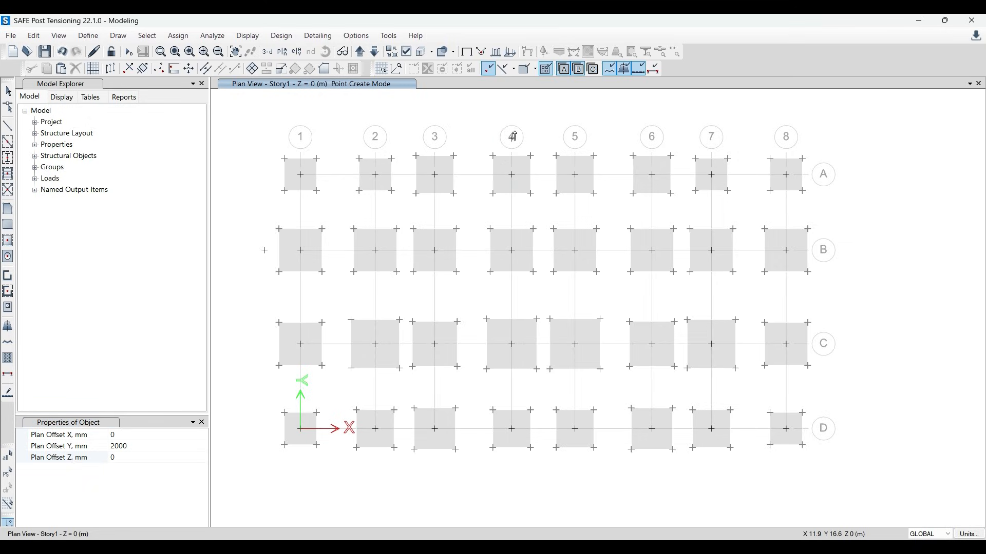
pyautogui.click(651, 175)
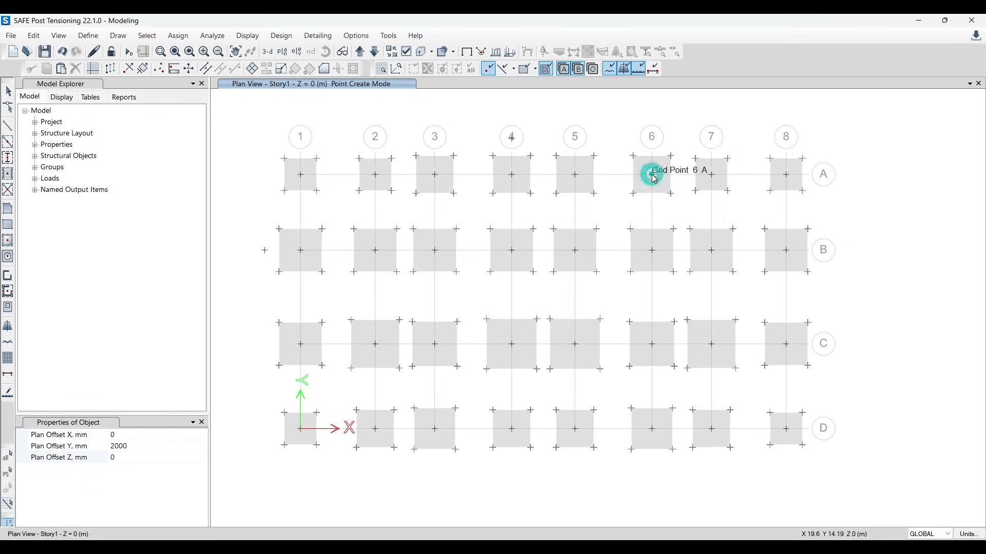
pyautogui.click(575, 175)
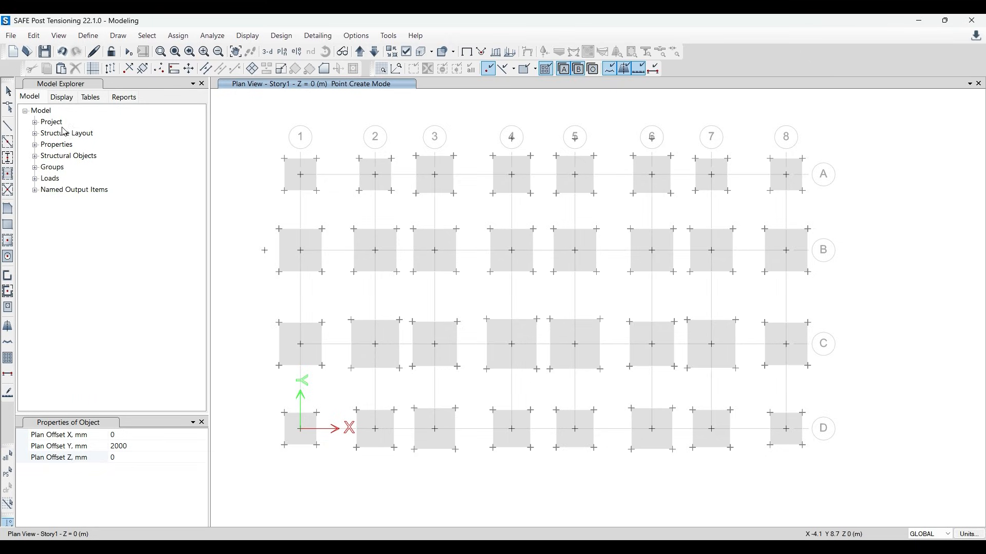
pyautogui.click(8, 91)
# Hide the grids and draw a layer A column strip about 32 m long through the row B footings, starting at the offset joint
pyautogui.rightClick(263, 135)
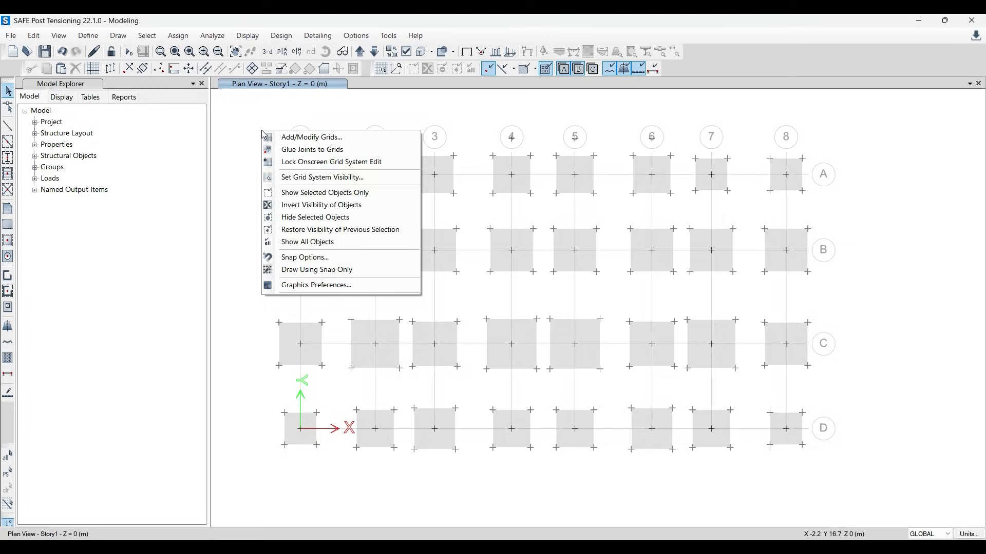
pyautogui.click(318, 178)
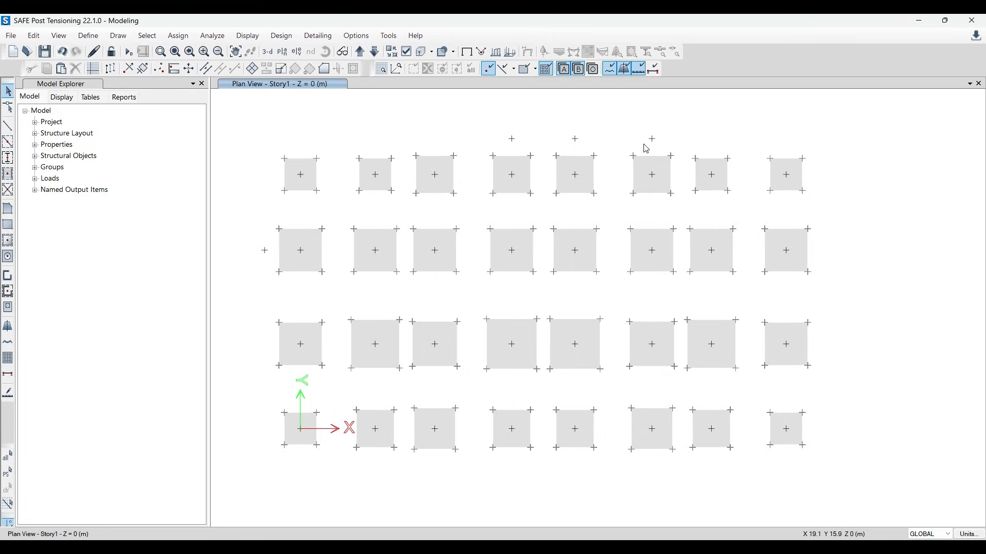
pyautogui.click(118, 36)
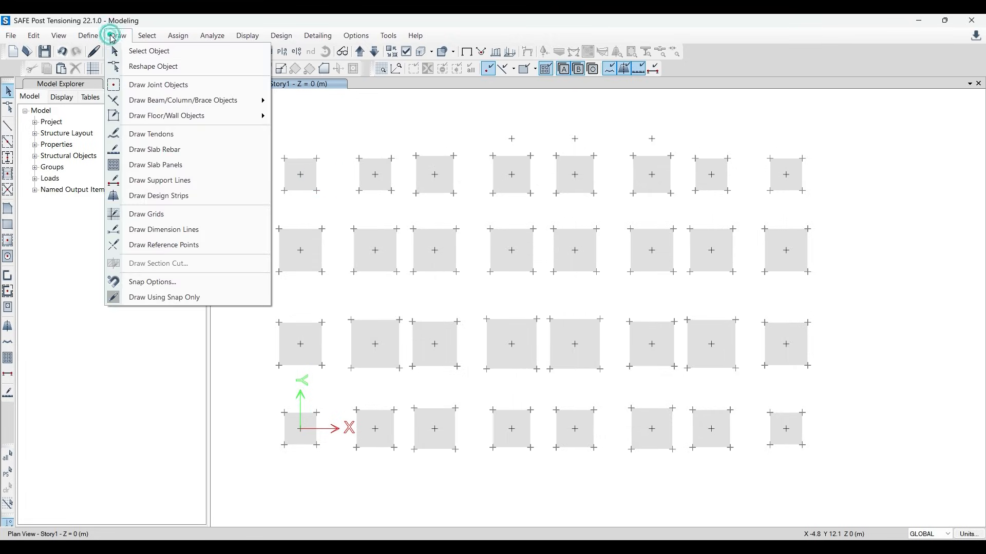
pyautogui.click(159, 196)
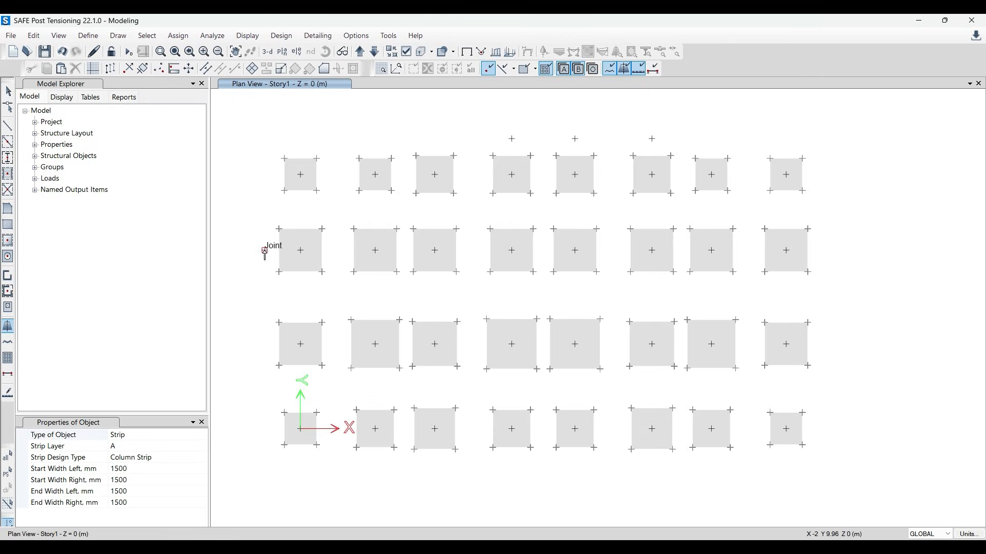
pyautogui.click(265, 250)
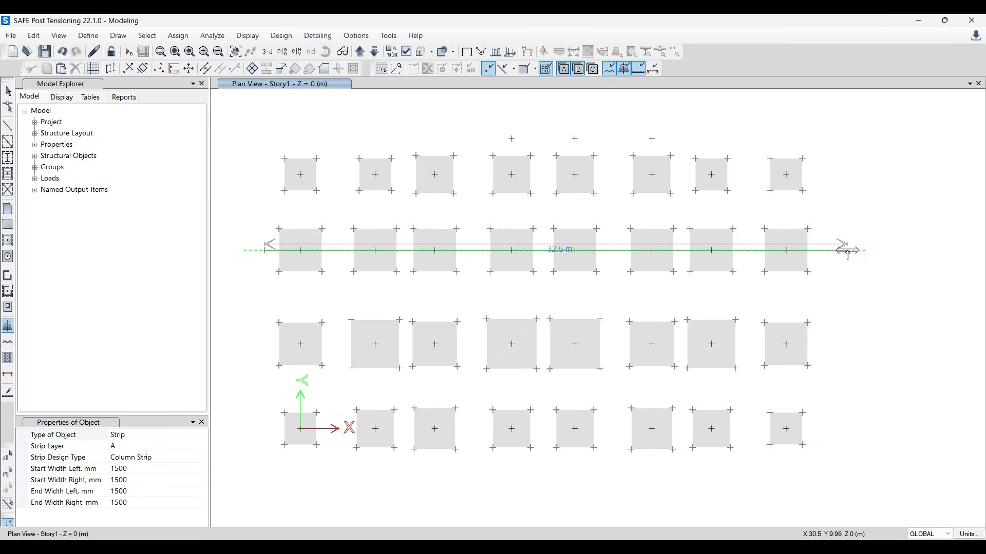
pyautogui.click(842, 250)
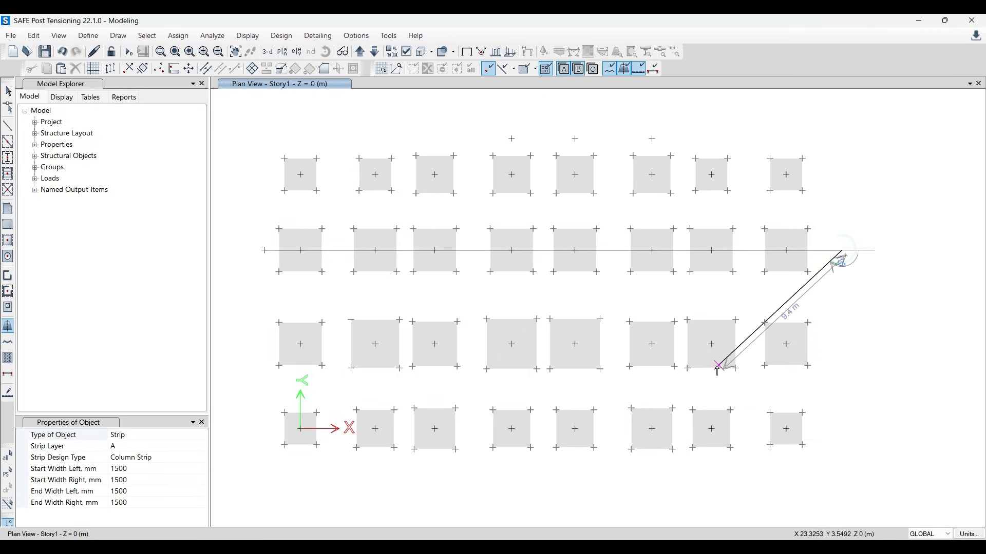
pyautogui.press('Escape')
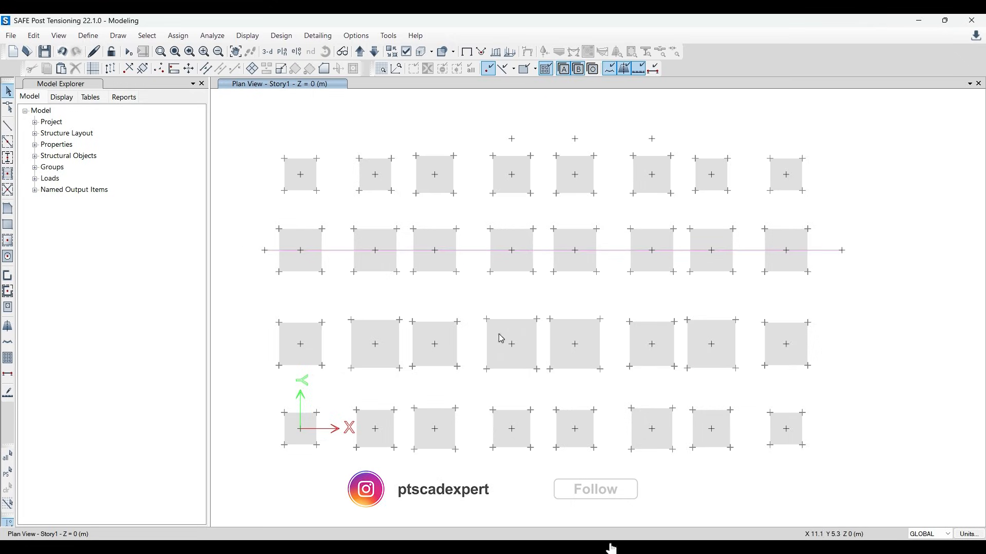
# Draw a layer B column strip from the offset joint beyond footing A-4 through all line 4 footings, ending past row D
pyautogui.click(111, 37)
pyautogui.click(152, 196)
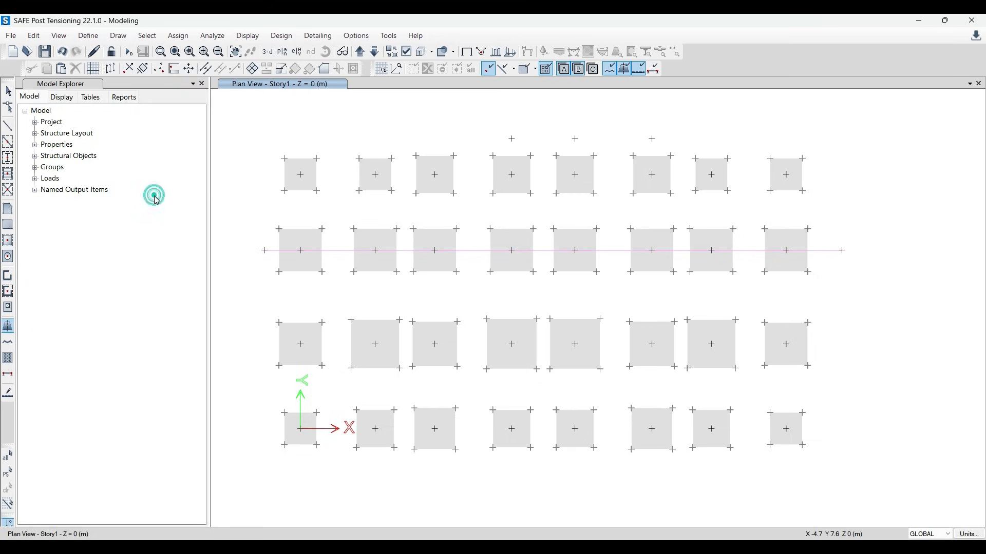
pyautogui.click(139, 450)
pyautogui.click(203, 446)
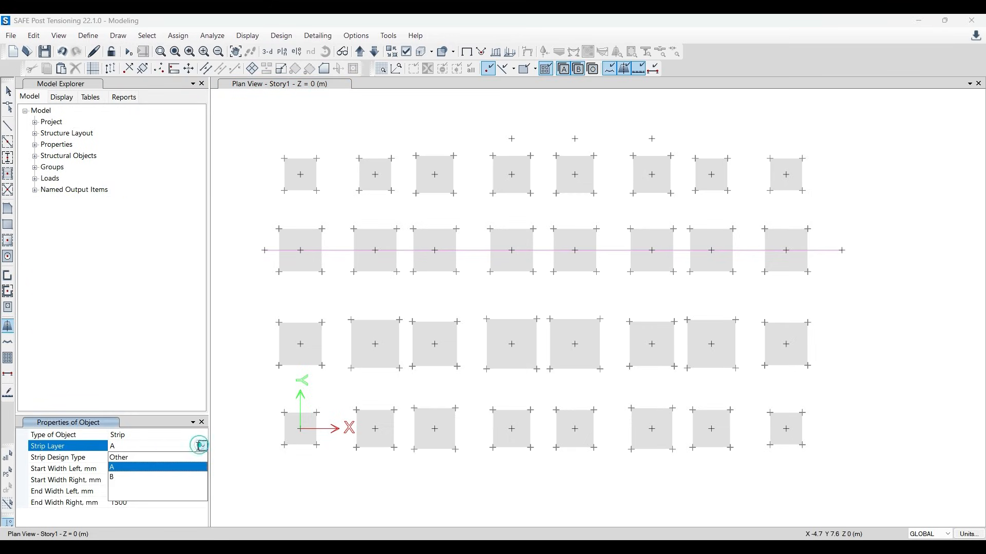
pyautogui.click(137, 479)
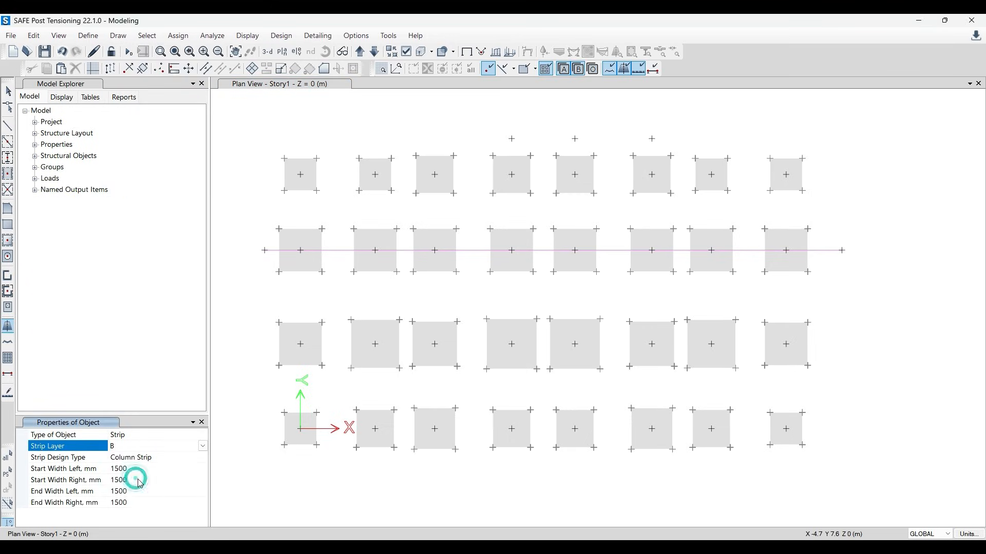
pyautogui.click(512, 139)
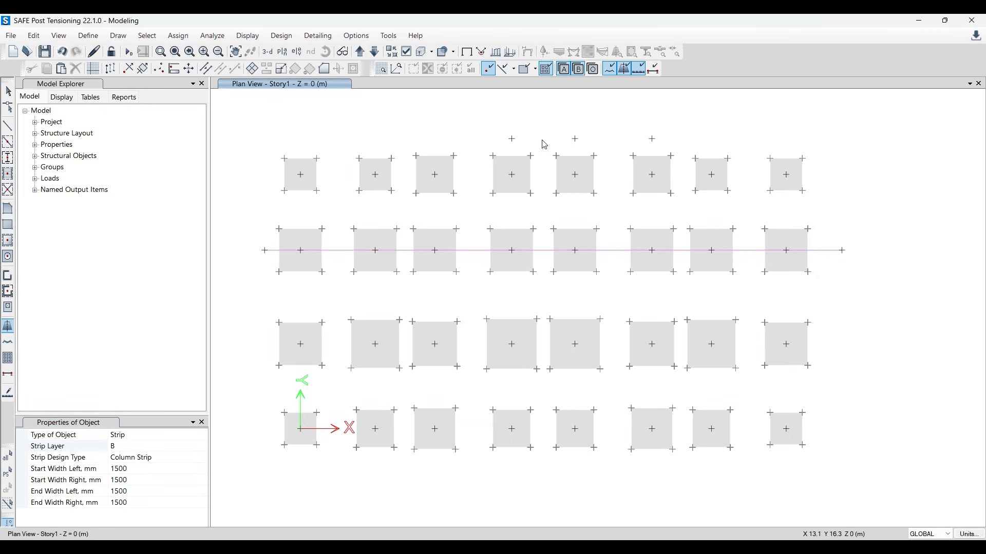
pyautogui.scroll(3, 512, 139)
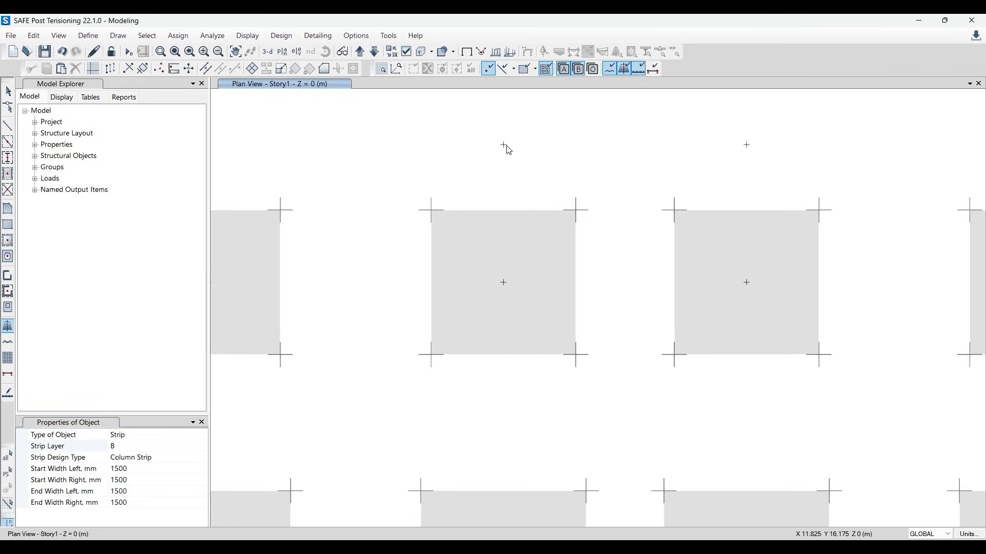
pyautogui.click(503, 145)
pyautogui.scroll(-3, 538, 156)
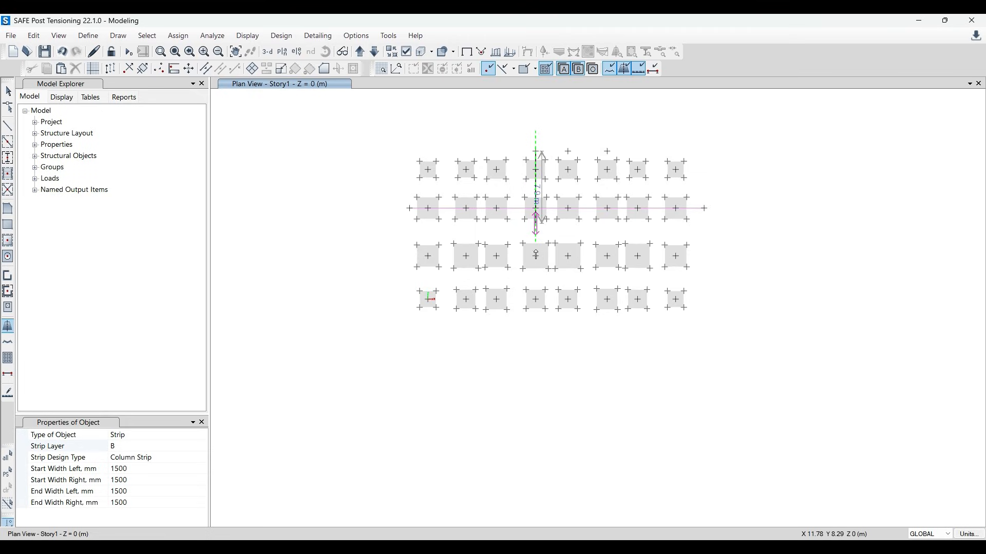
pyautogui.scroll(4, 536, 321)
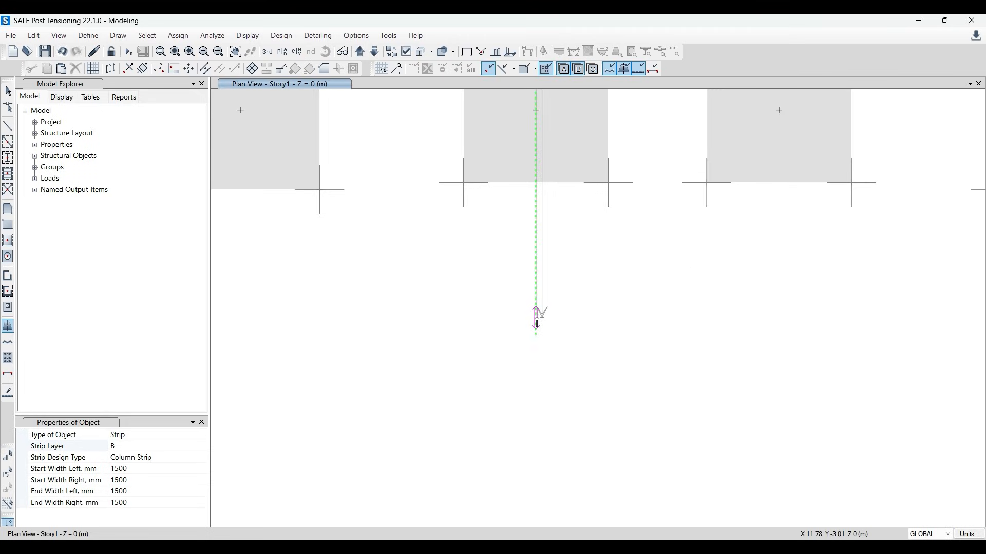
pyautogui.scroll(-4, 535, 322)
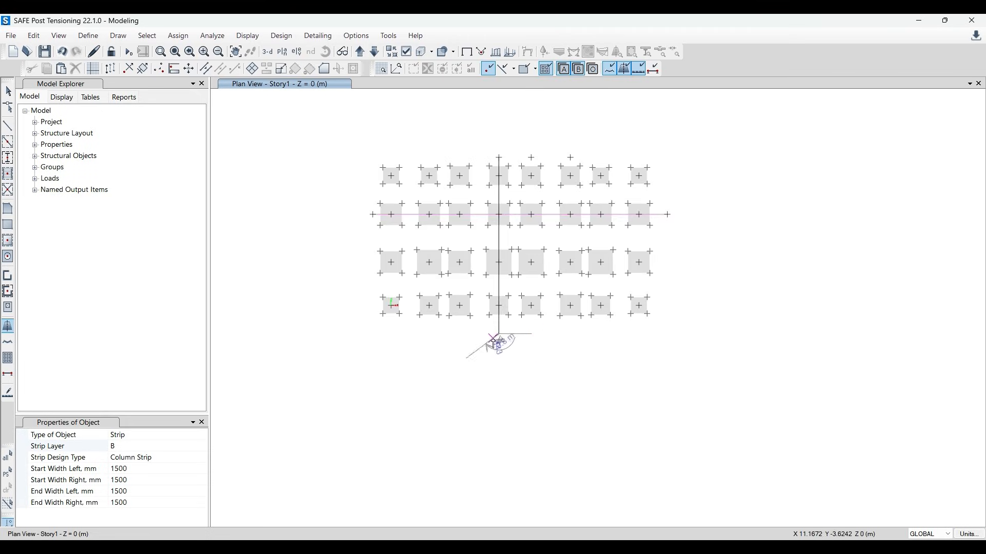
pyautogui.doubleClick(495, 342)
# Draw layer B column strips along the line 5 and line 6 footings, from their offset joints to past row D
pyautogui.click(531, 159)
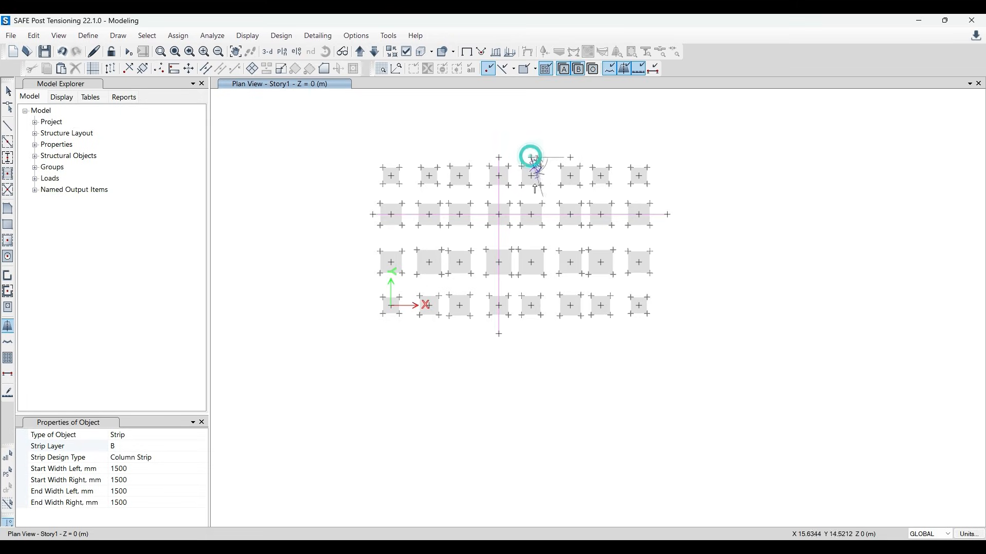
pyautogui.doubleClick(531, 330)
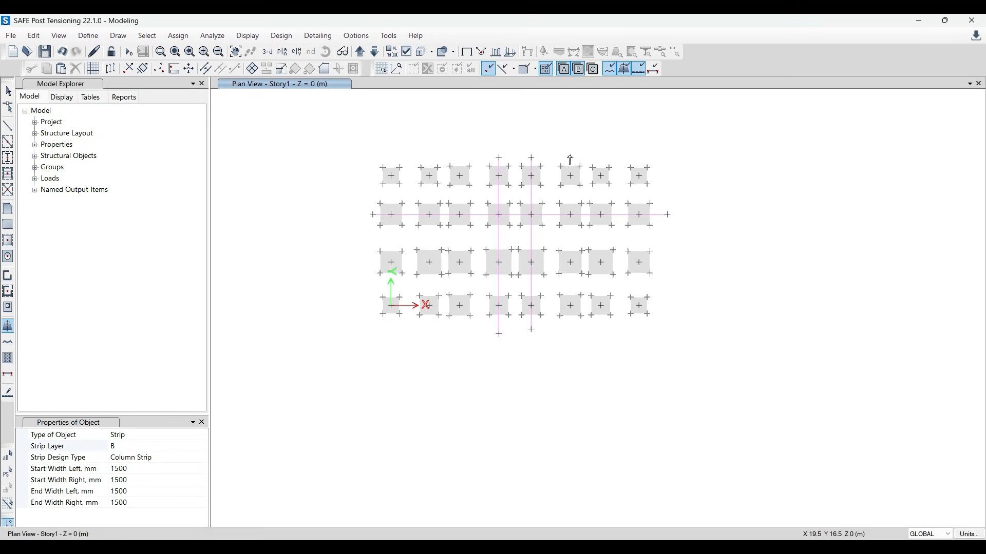
pyautogui.click(570, 157)
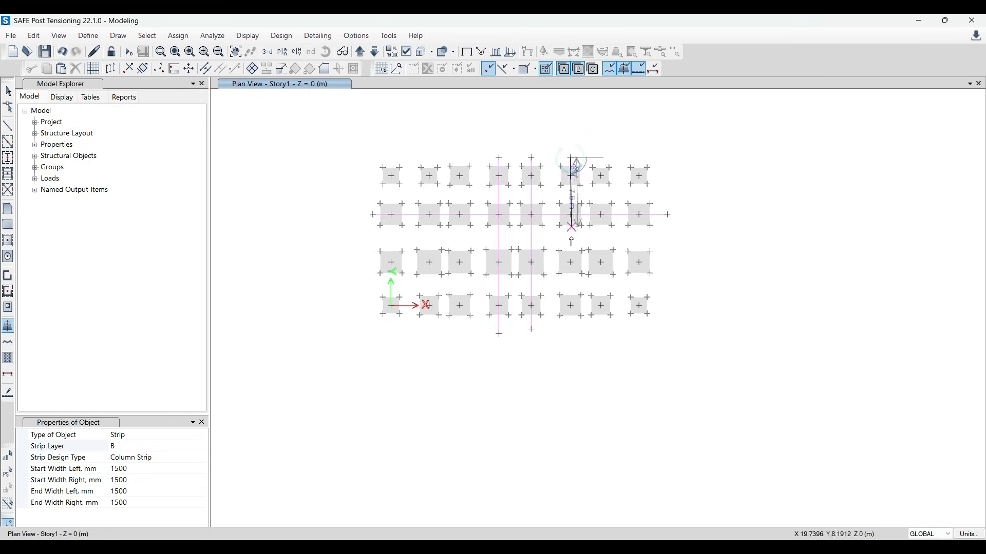
pyautogui.doubleClick(570, 330)
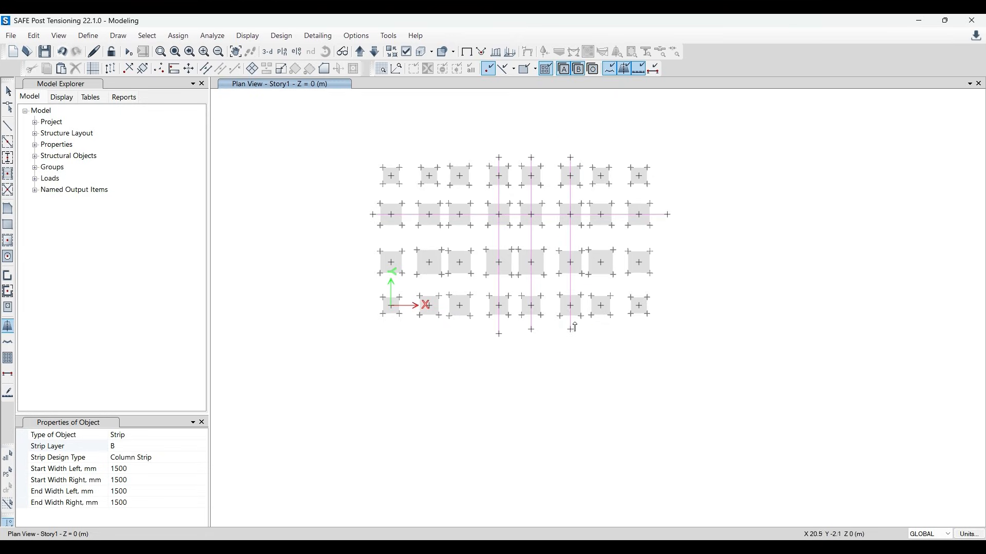
pyautogui.press('Escape')
# Hide all footings and joints of rows A, C and D, leaving the row B footings and the strips displayed
pyautogui.scroll(5, 535, 196)
pyautogui.scroll(-5, 535, 195)
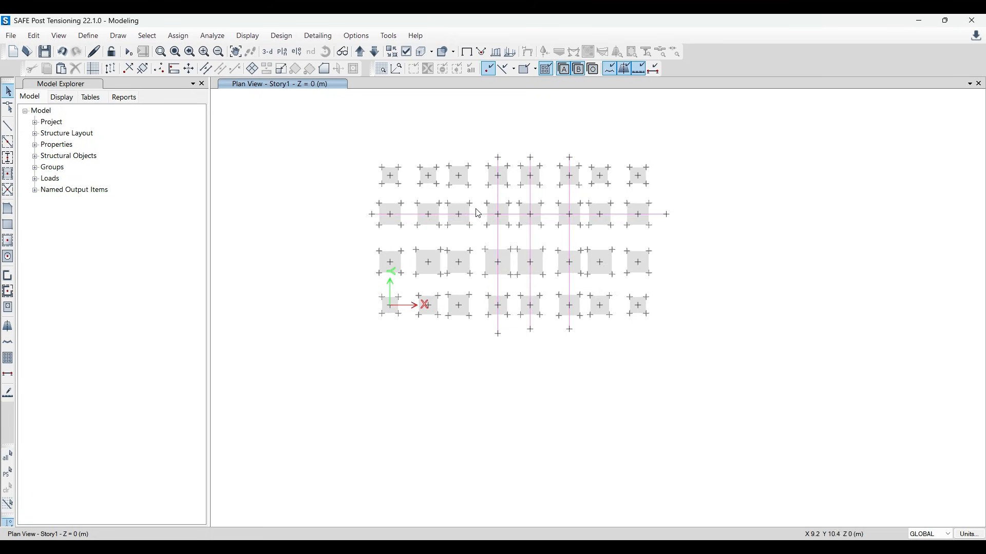
pyautogui.scroll(3, 478, 213)
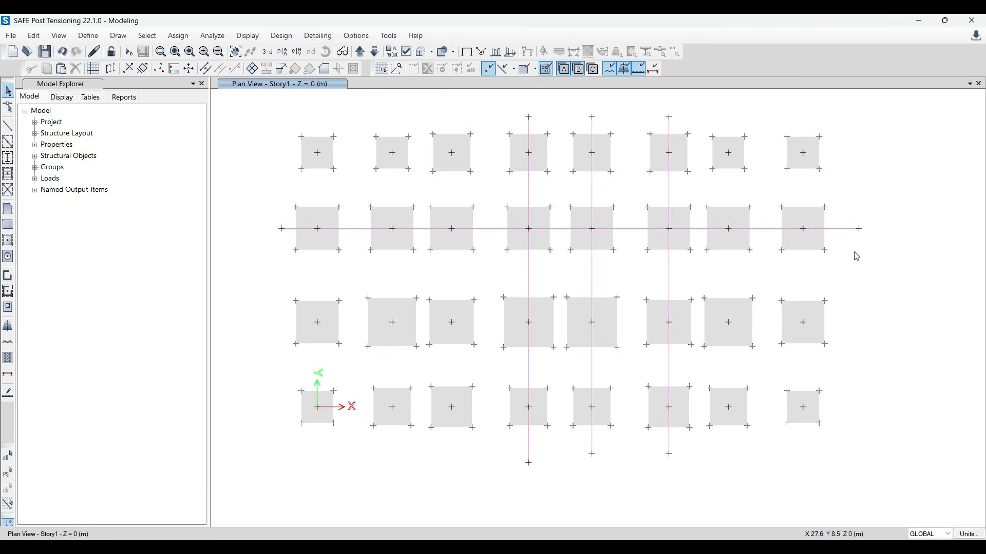
pyautogui.moveTo(255, 123); pyautogui.dragTo(864, 180)
pyautogui.moveTo(274, 279); pyautogui.dragTo(868, 435)
pyautogui.rightClick(869, 363)
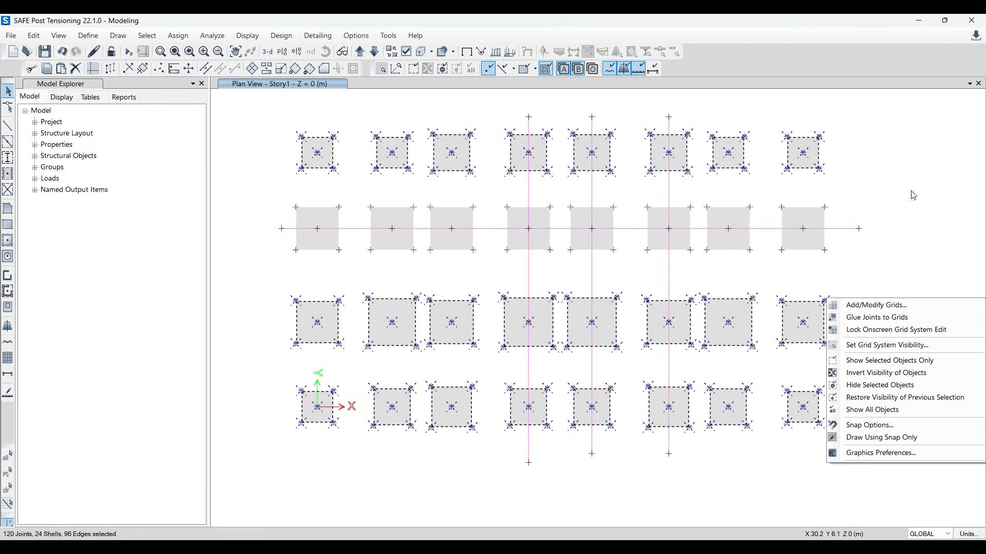
pyautogui.click(885, 388)
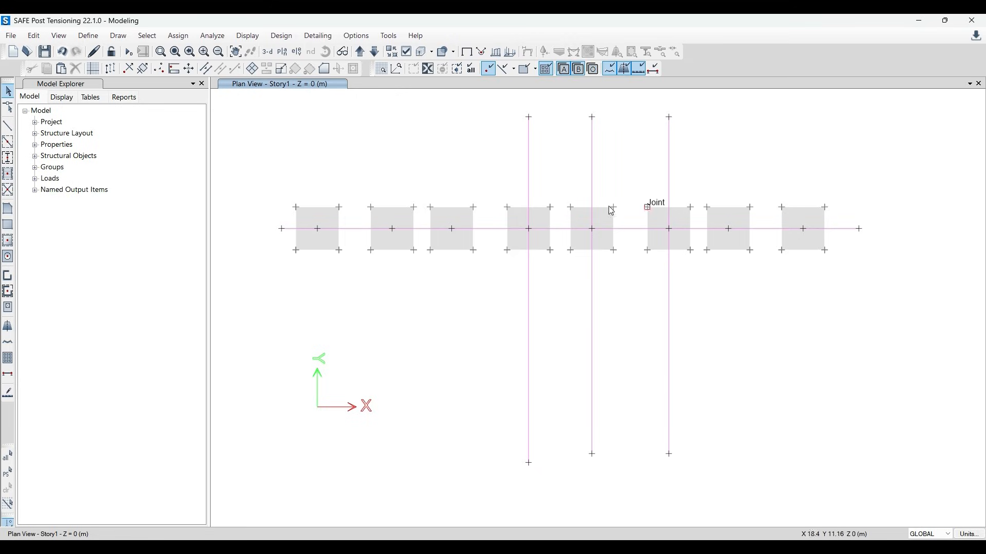
pyautogui.click(354, 229)
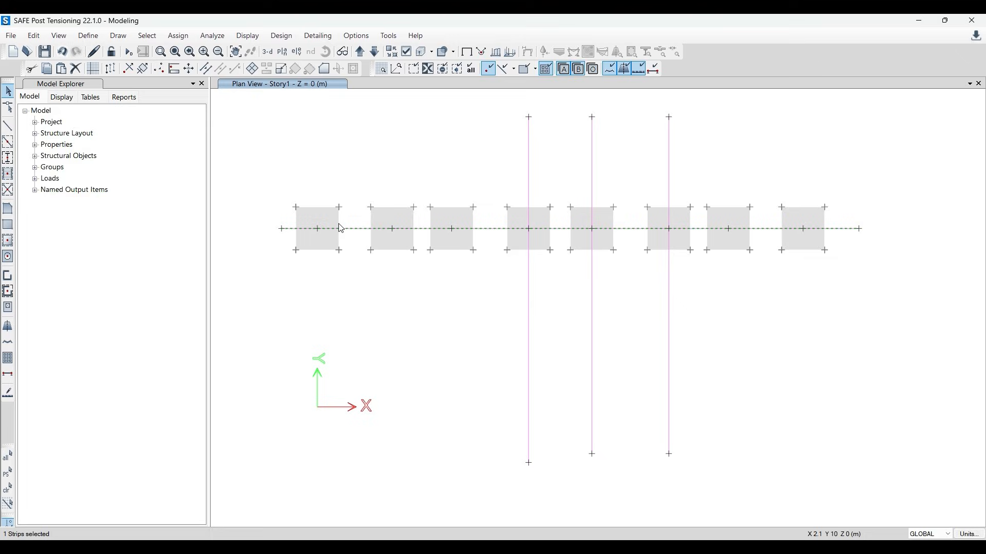
pyautogui.click(365, 229)
pyautogui.rightClick(396, 232)
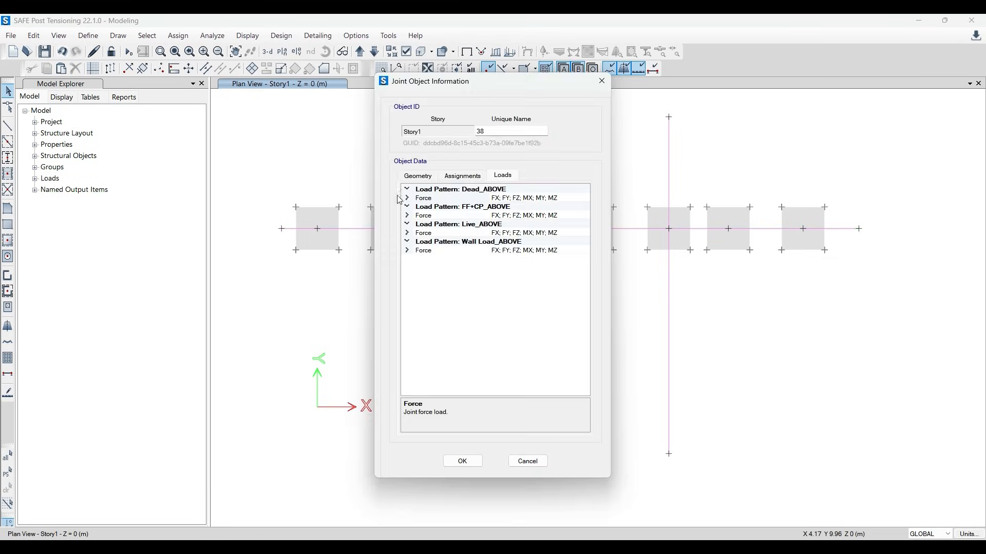
pyautogui.click(601, 81)
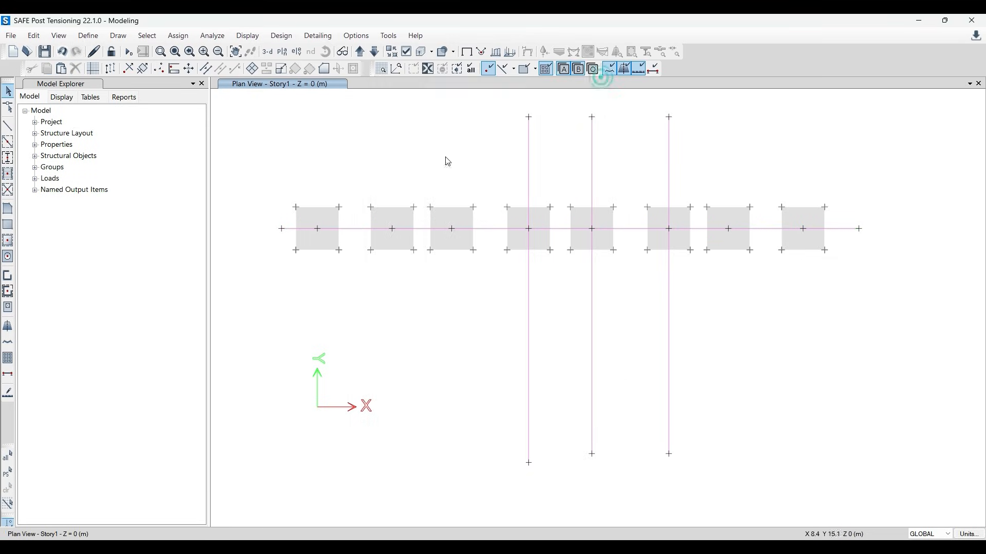
# Set the rebar material of the layer A strip along row B to HYSD550 in its design overwrites
pyautogui.rightClick(358, 233)
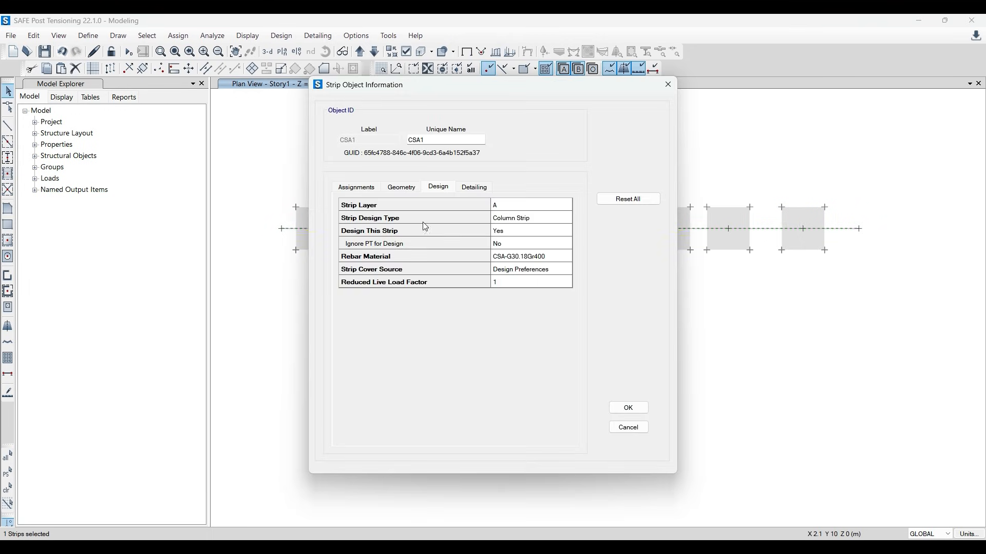
pyautogui.click(520, 257)
pyautogui.click(564, 251)
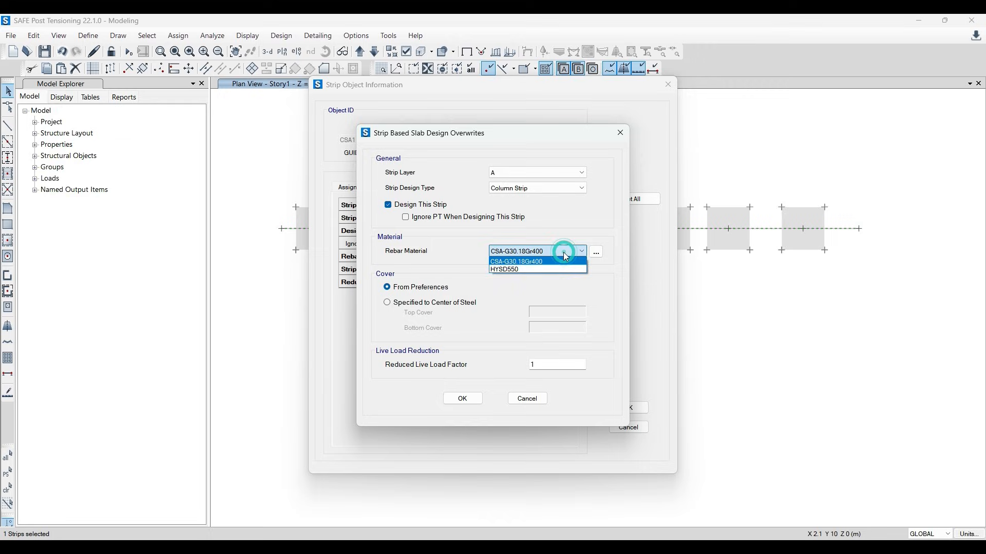
pyautogui.click(531, 268)
pyautogui.click(471, 400)
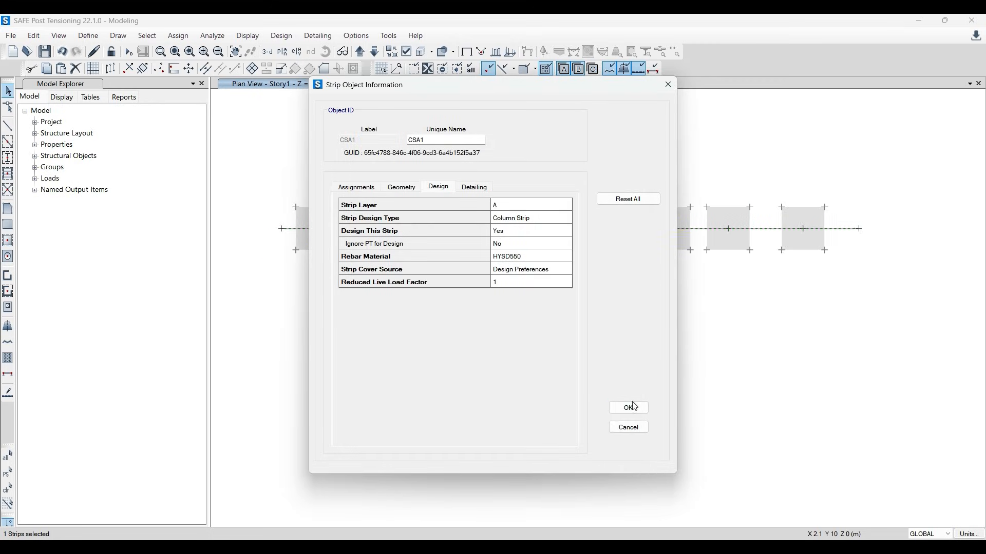
pyautogui.click(632, 408)
# Set the rebar material of the layer B strip along line 4 to HYSD550
pyautogui.click(528, 272)
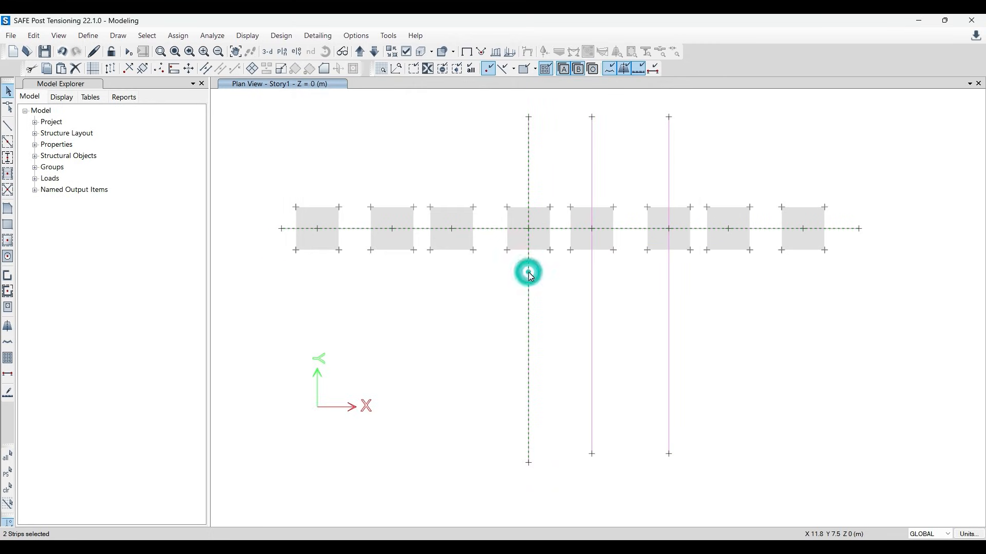
pyautogui.rightClick(529, 274)
pyautogui.click(549, 260)
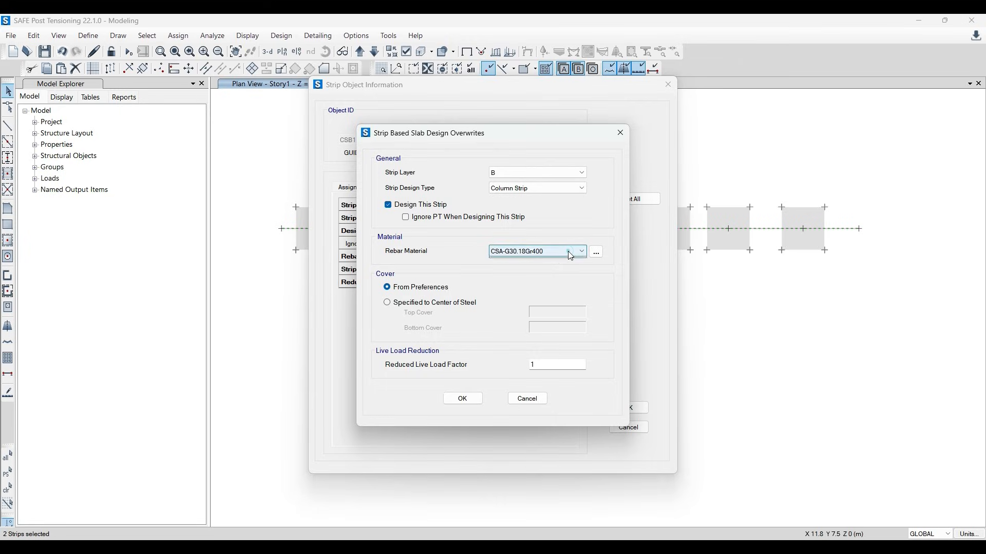
pyautogui.click(567, 252)
pyautogui.click(548, 269)
pyautogui.click(463, 399)
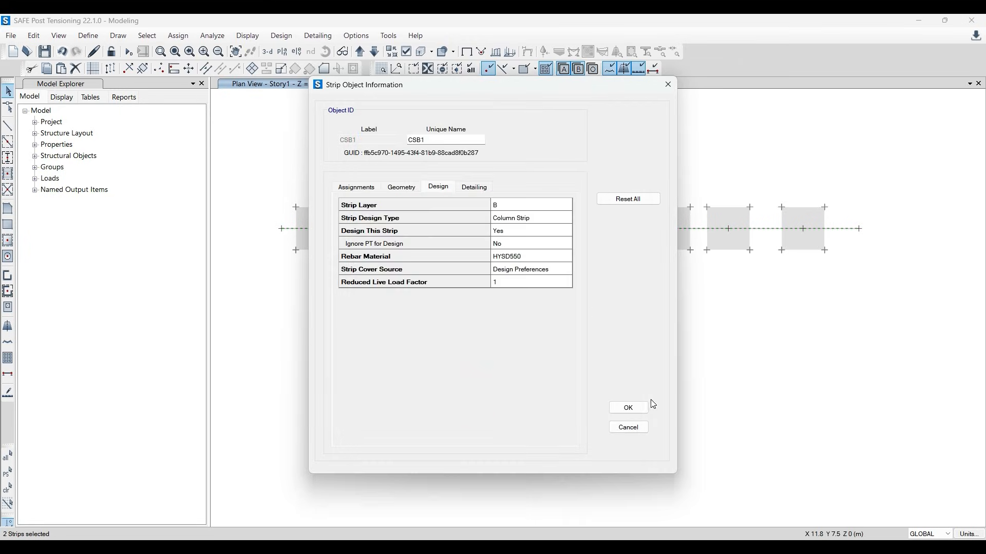
pyautogui.click(632, 407)
# Set the rebar material of the layer B strip along line 5 to HYSD550 in its design overwrites
pyautogui.click(593, 278)
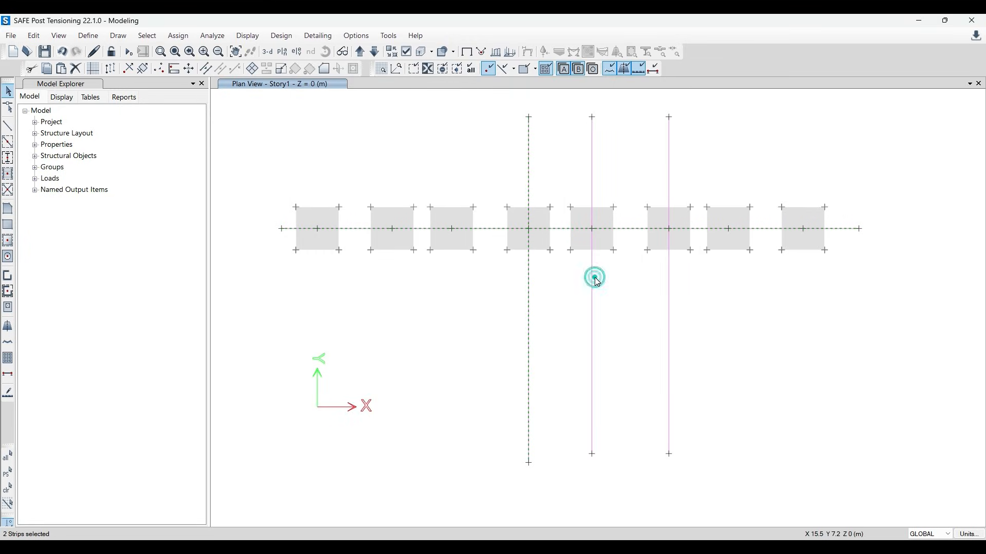
pyautogui.rightClick(593, 278)
pyautogui.click(550, 259)
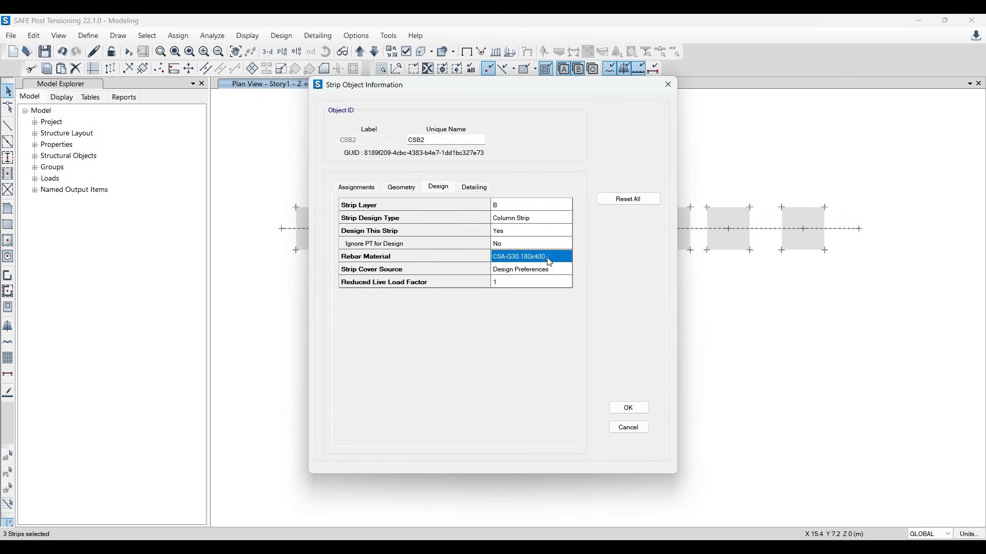
pyautogui.click(565, 251)
pyautogui.click(554, 269)
pyautogui.click(462, 398)
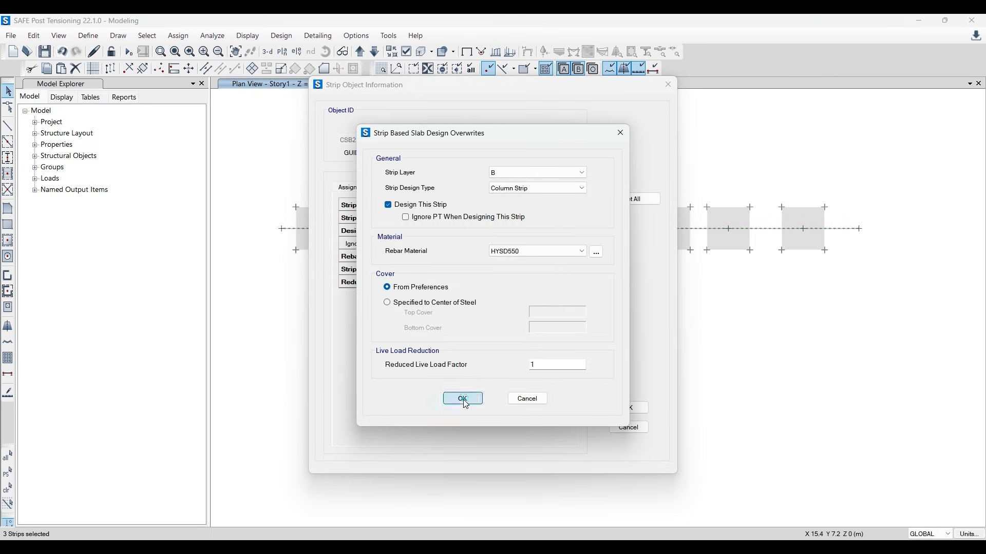
pyautogui.click(632, 406)
# Set the rebar material of the layer B strip along line 6 to HYSD550
pyautogui.click(668, 291)
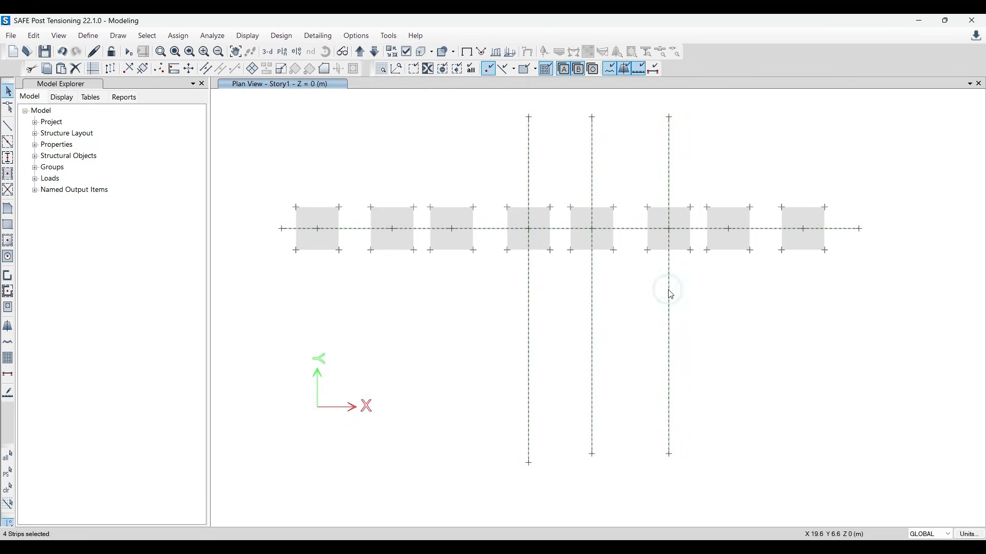
pyautogui.rightClick(668, 292)
pyautogui.click(536, 256)
pyautogui.click(539, 251)
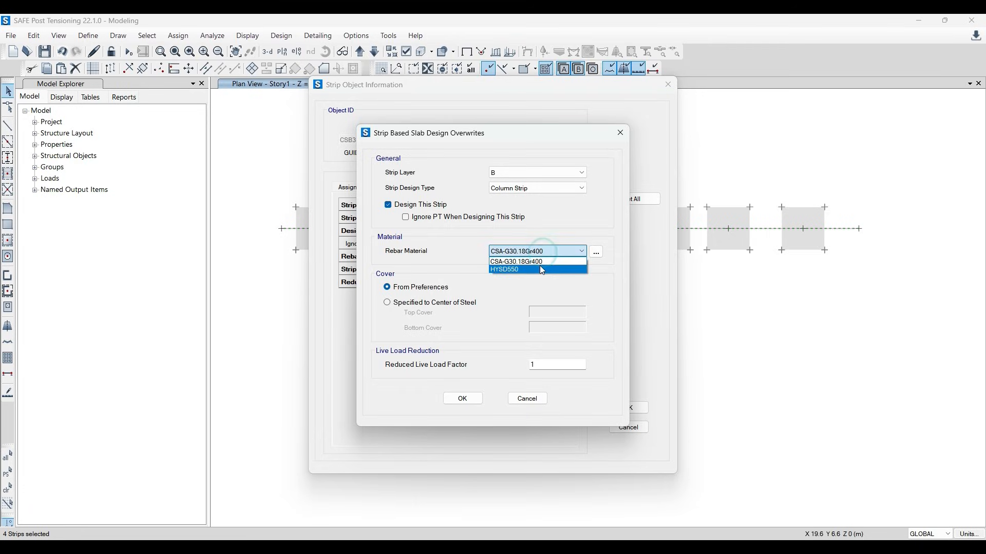
pyautogui.click(540, 265)
pyautogui.click(472, 404)
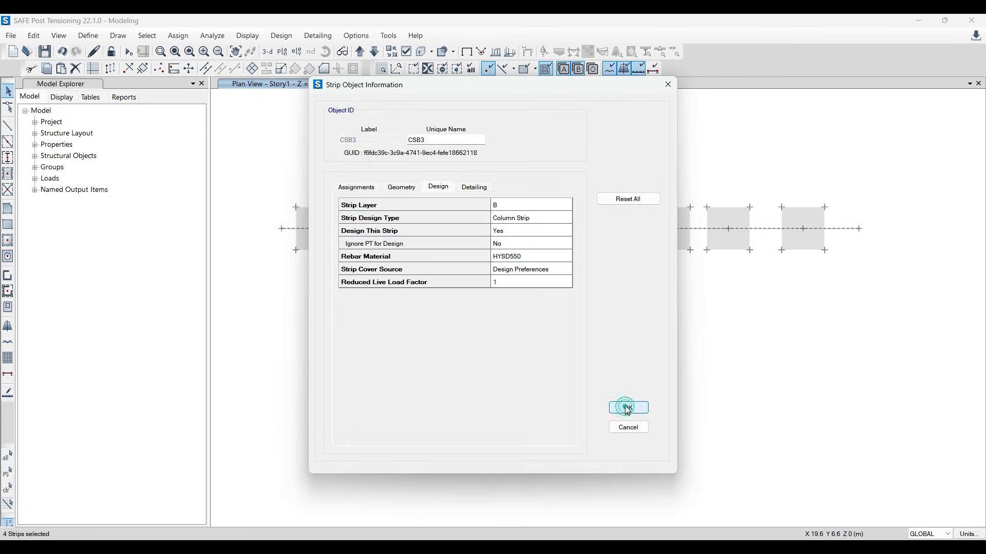
pyautogui.click(628, 407)
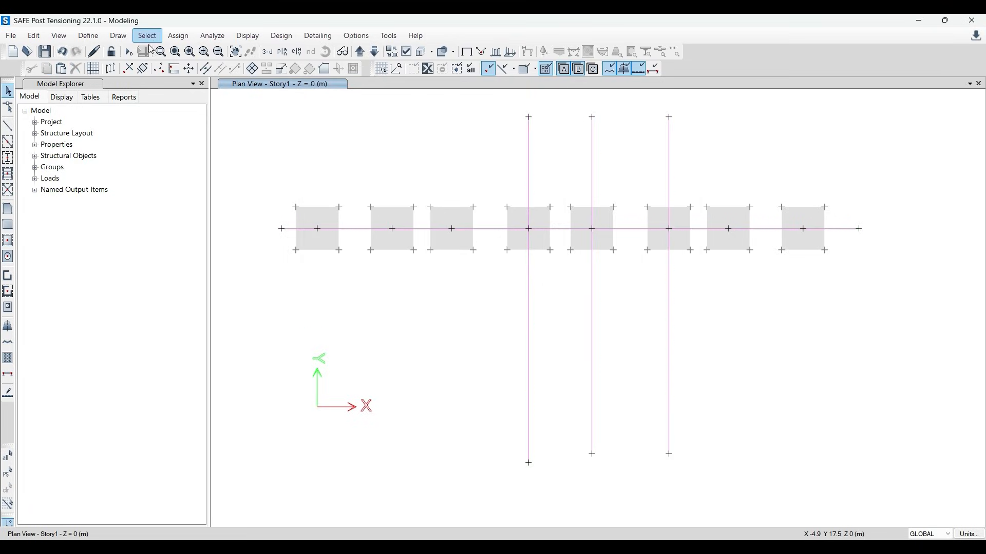
# Run the analysis, review the list of SBC, deflection and punching shear checks in Paint, and return to SAFE
pyautogui.click(130, 52)
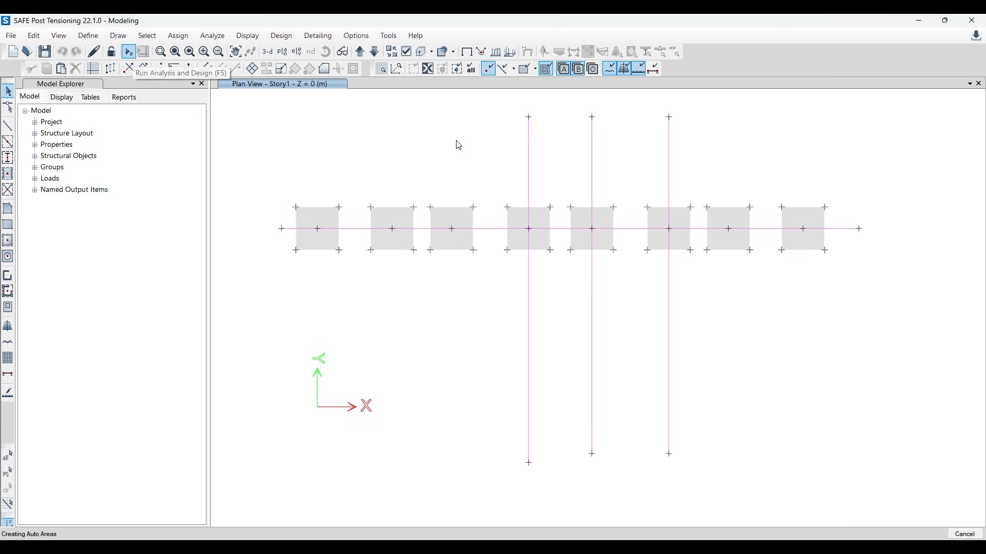
pyautogui.click(318, 547)
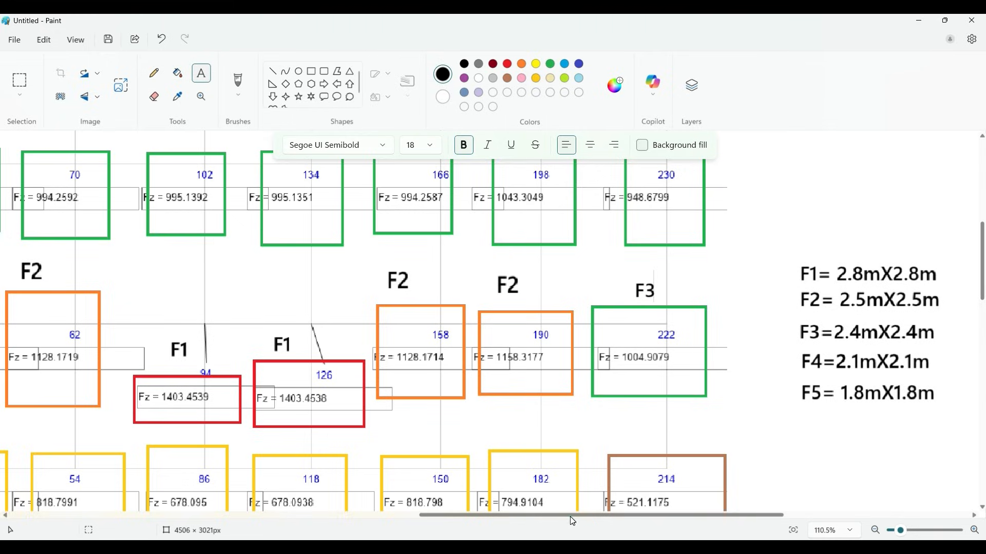
pyautogui.moveTo(571, 516); pyautogui.dragTo(196, 515)
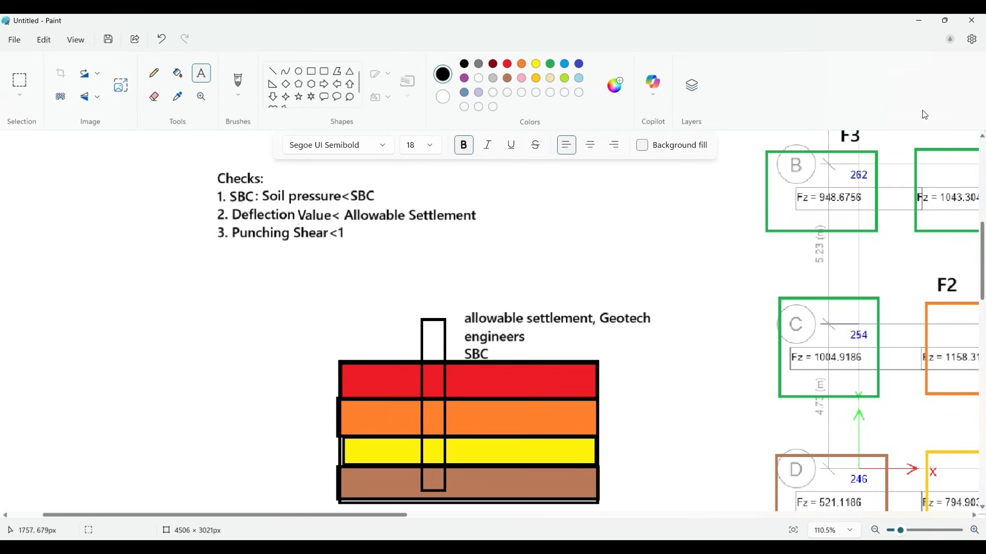
pyautogui.click(539, 548)
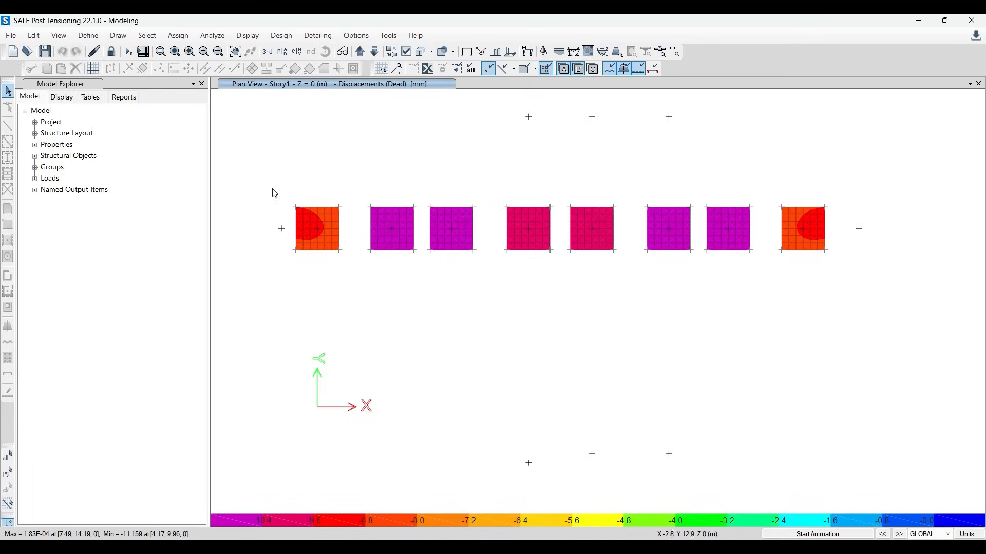
# Run the concrete slab design check for the footing strips
pyautogui.click(277, 36)
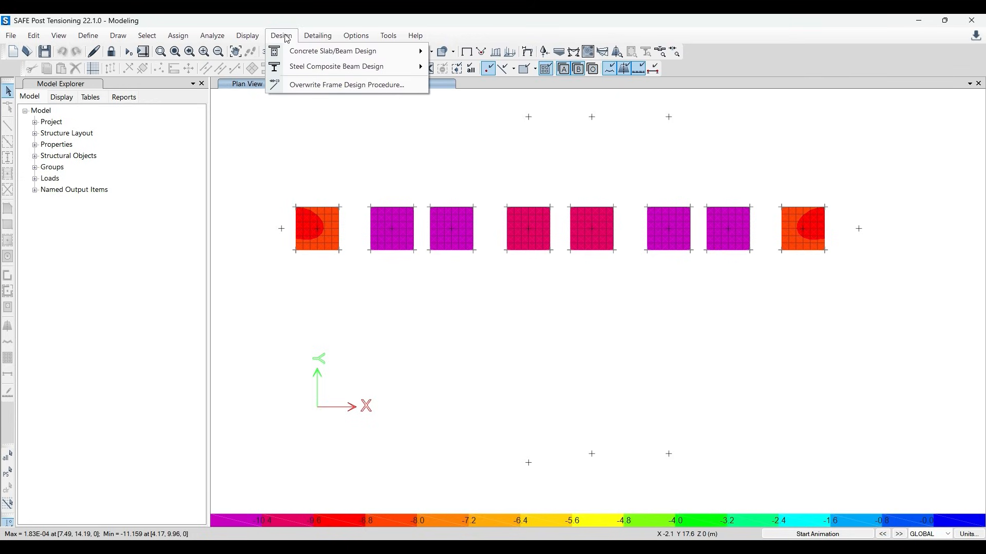
pyautogui.moveTo(304, 51)
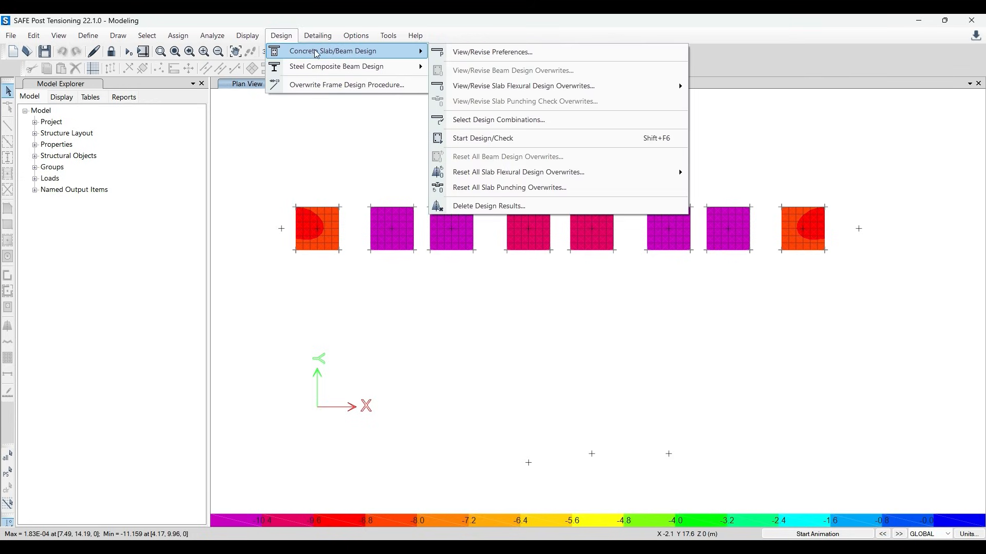
pyautogui.click(518, 139)
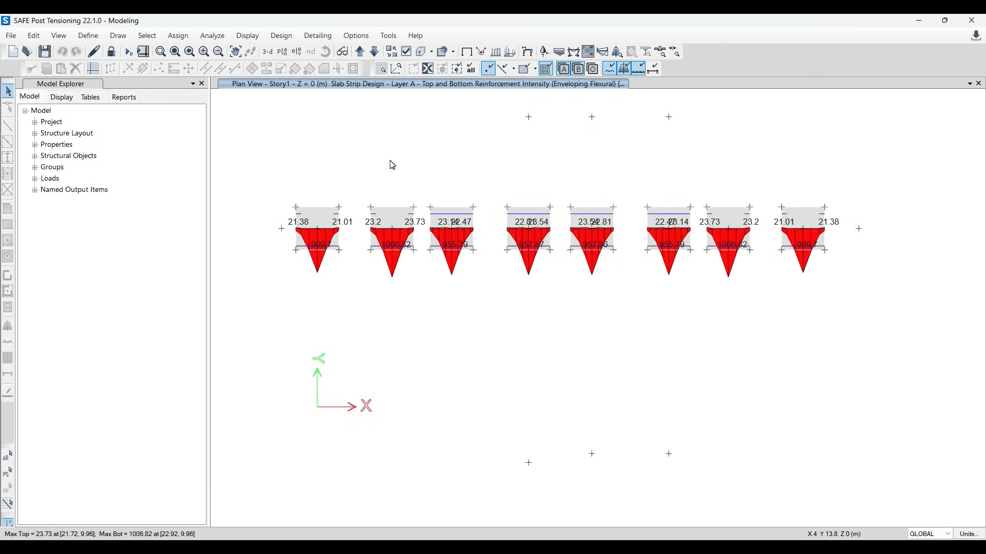
pyautogui.moveTo(392, 166); pyautogui.dragTo(434, 174, button='middle')
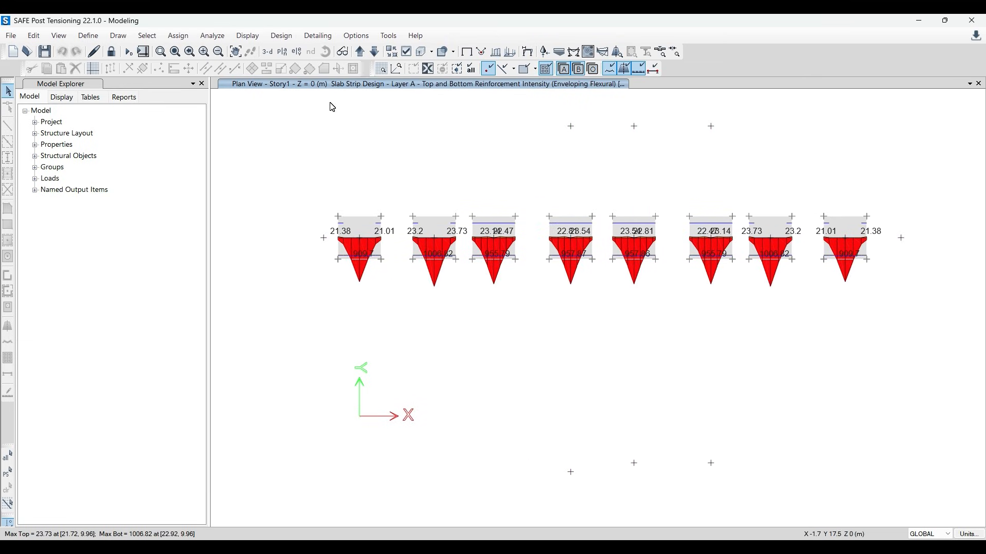
pyautogui.click(247, 35)
pyautogui.moveTo(281, 35)
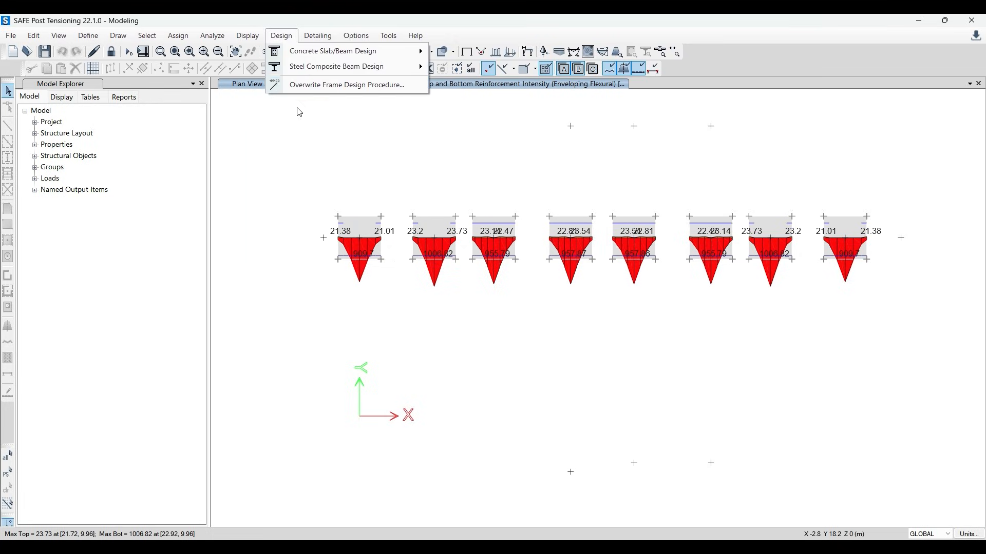
pyautogui.moveTo(248, 35)
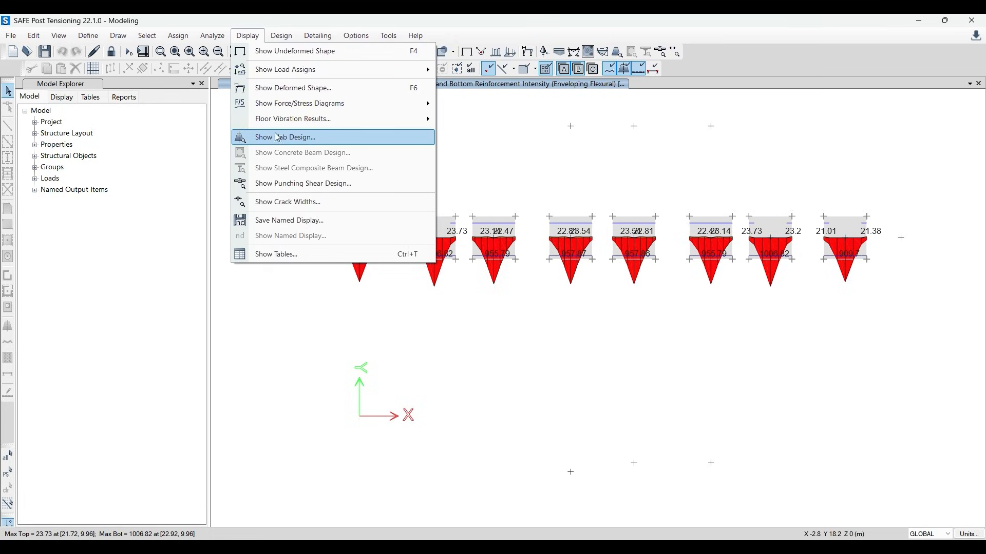
pyautogui.click(288, 35)
pyautogui.click(291, 37)
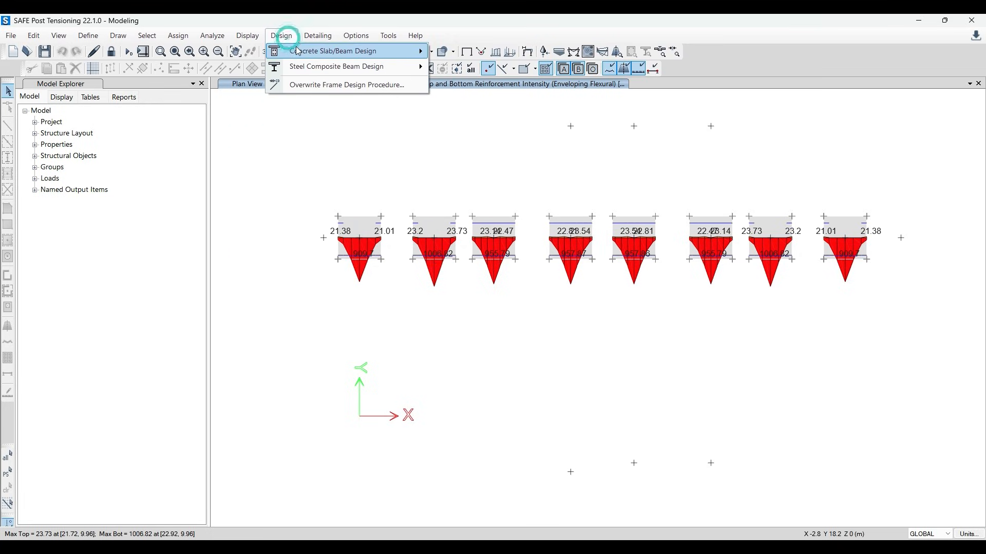
pyautogui.moveTo(326, 51)
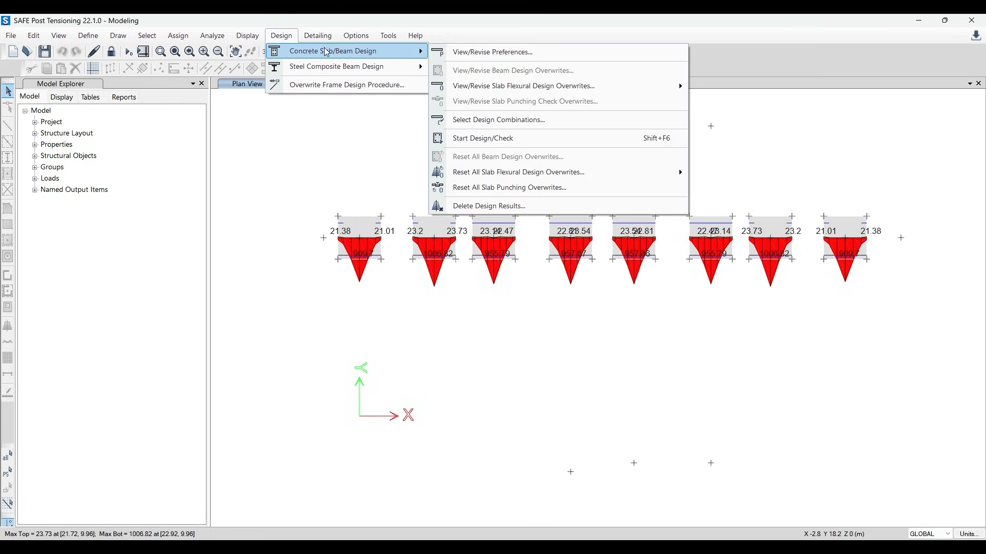
pyautogui.click(484, 138)
# Show the strip-based enveloping flexural reinforcement for layer A with only the bottom rebar included
pyautogui.click(243, 36)
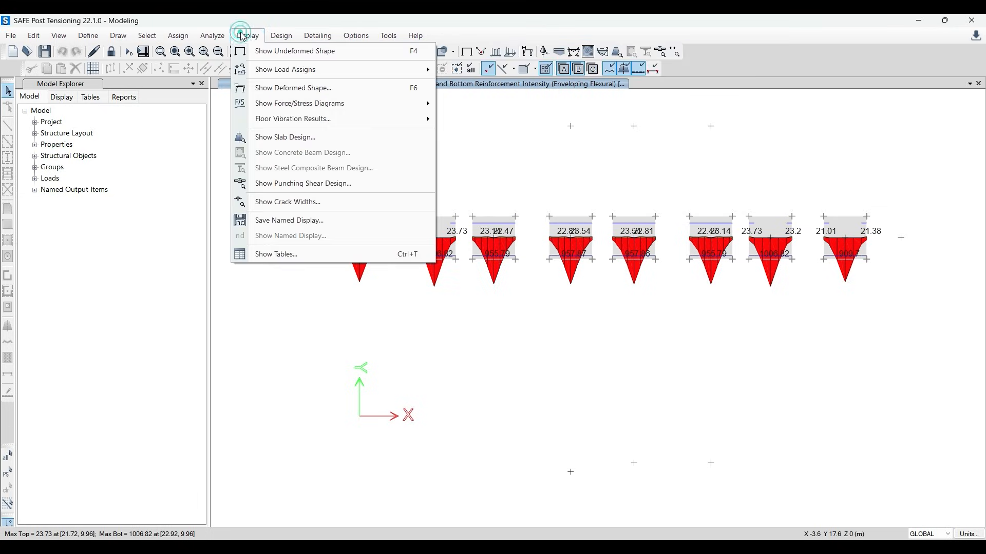
pyautogui.click(298, 138)
pyautogui.moveTo(533, 116); pyautogui.dragTo(310, 119)
pyautogui.click(193, 153)
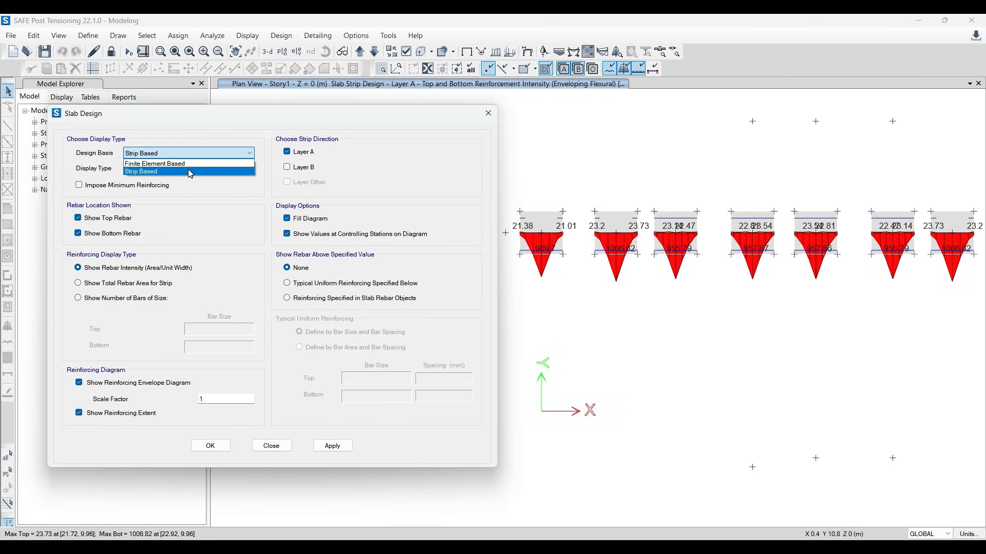
pyautogui.click(188, 170)
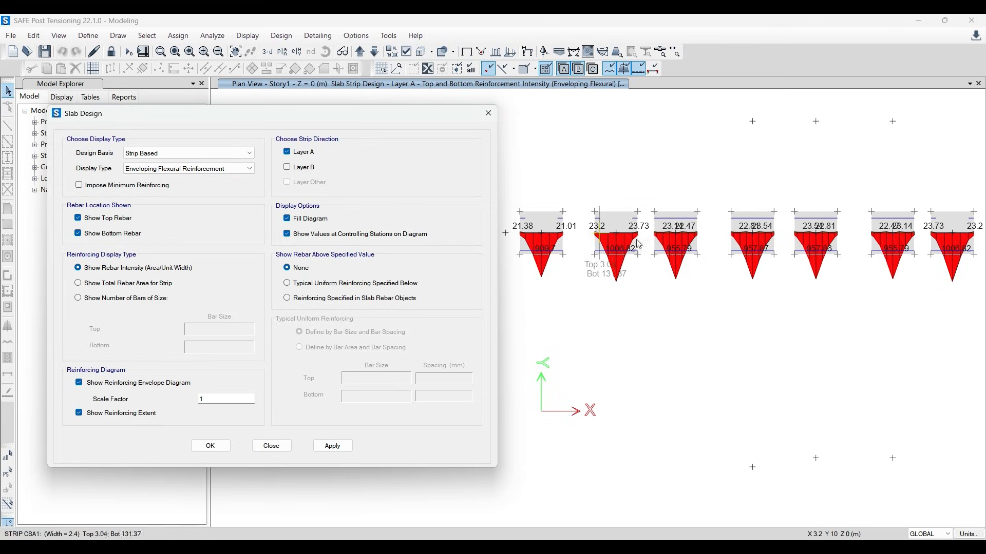
pyautogui.click(106, 219)
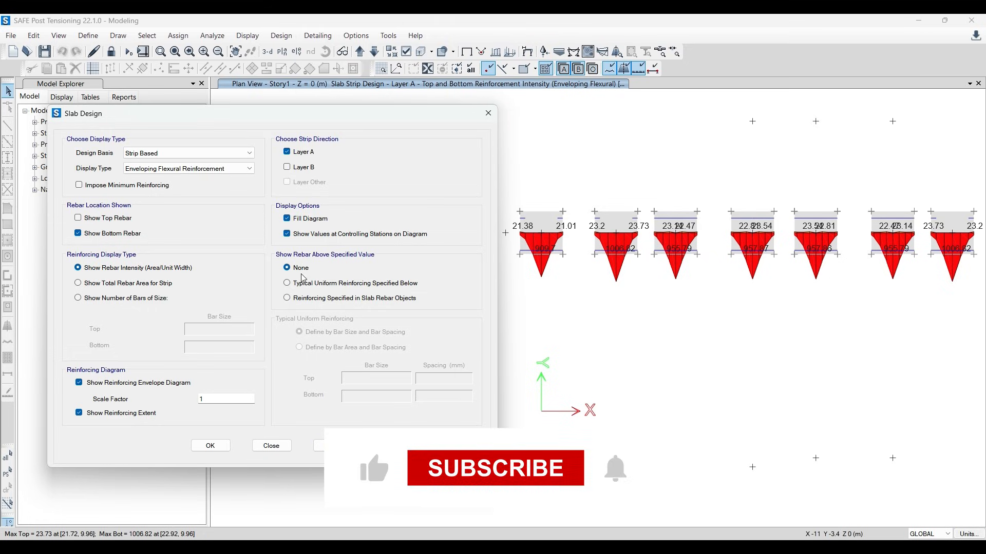
pyautogui.click(318, 444)
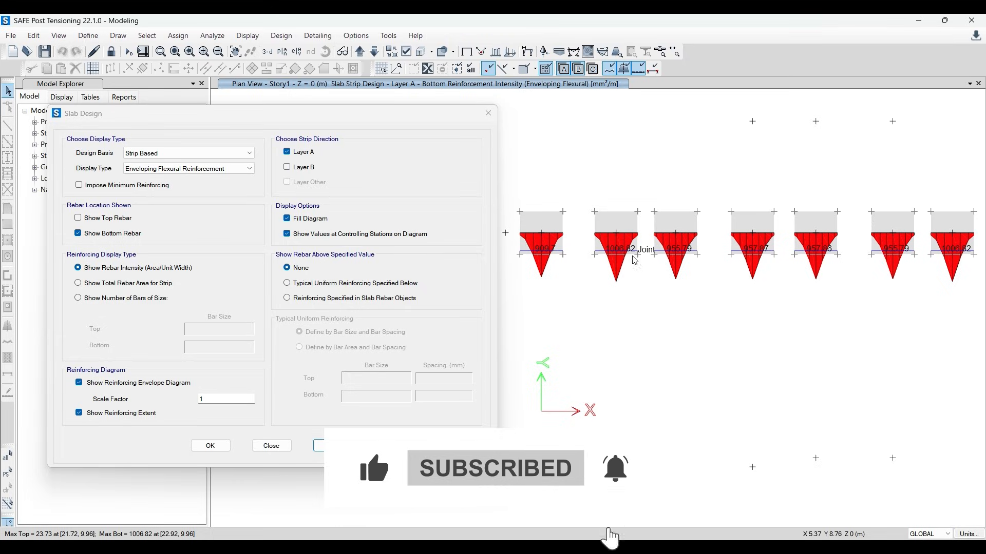
# Examine the bottom rebar intensity on the row B footings, and switch the display to total rebar area for strip
pyautogui.scroll(2, 567, 265)
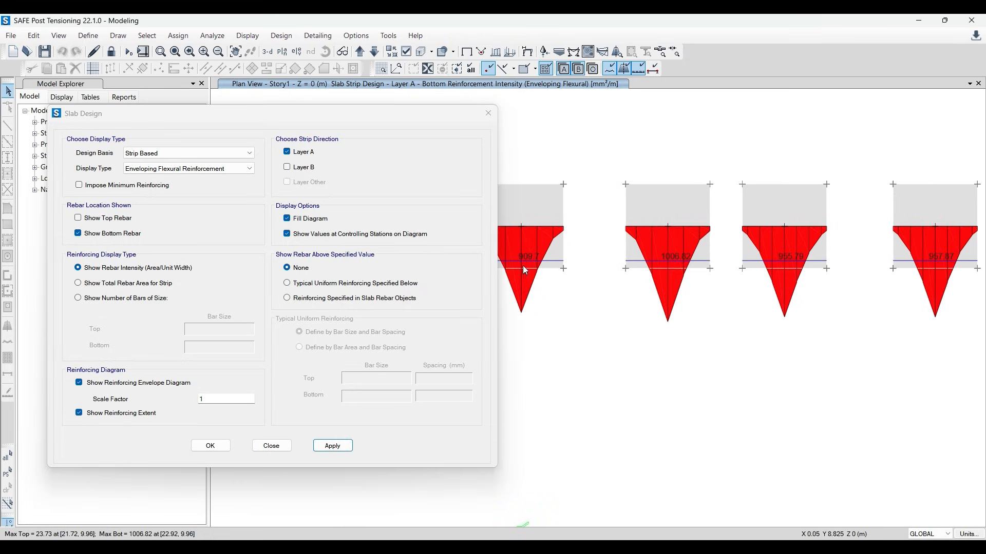
pyautogui.moveTo(561, 279); pyautogui.dragTo(604, 286, button='middle')
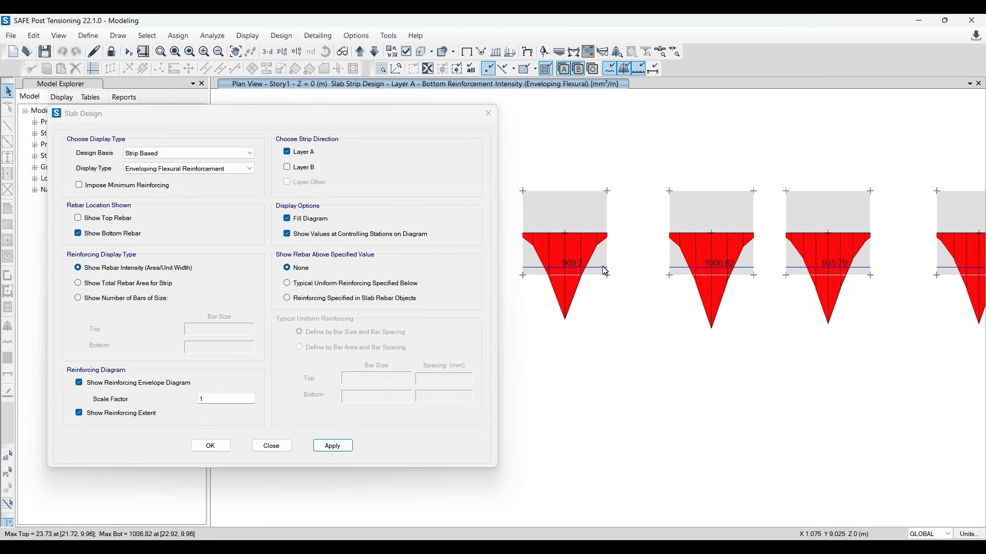
pyautogui.click(154, 282)
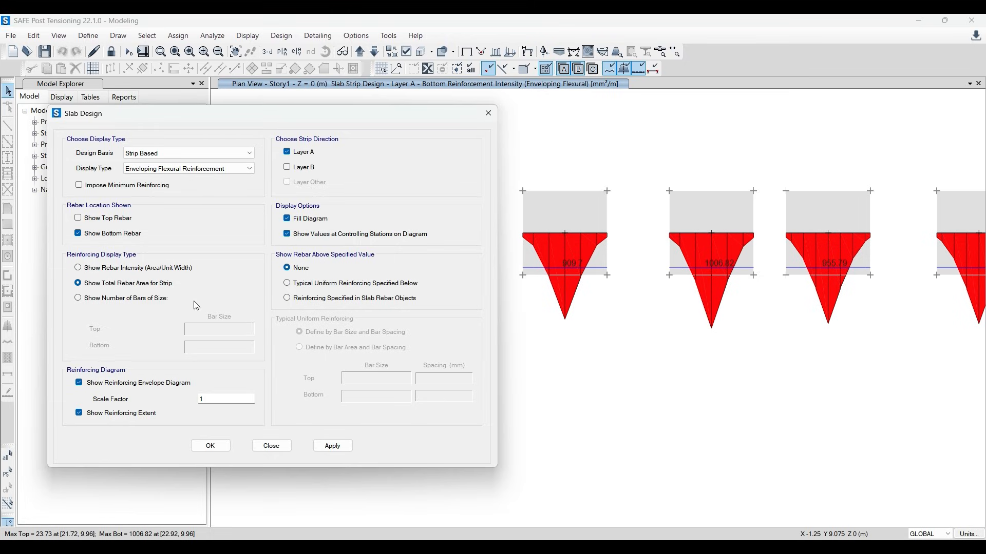
pyautogui.click(341, 446)
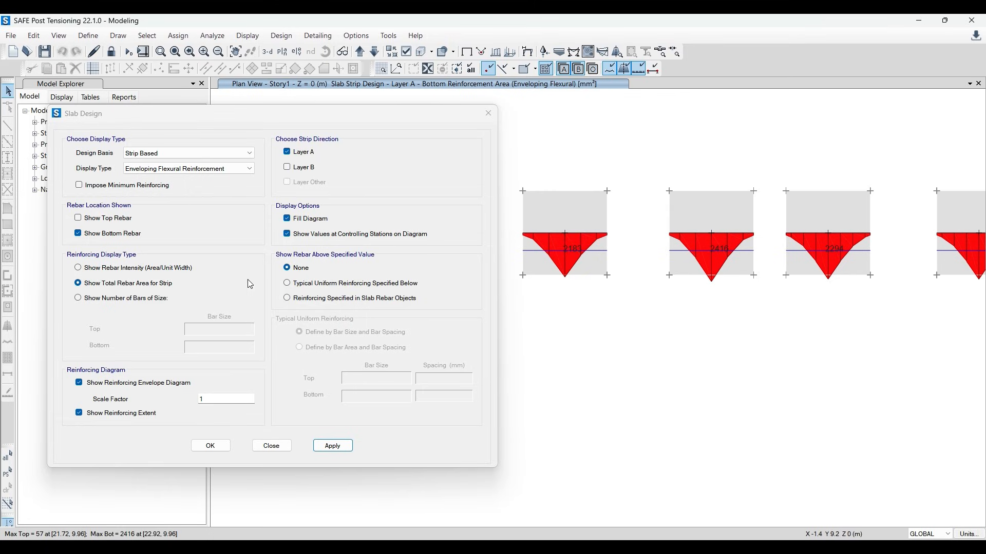
# Show the number of bars with bottom bar size 12, above the reinforcing specified in slab rebar objects
pyautogui.click(349, 305)
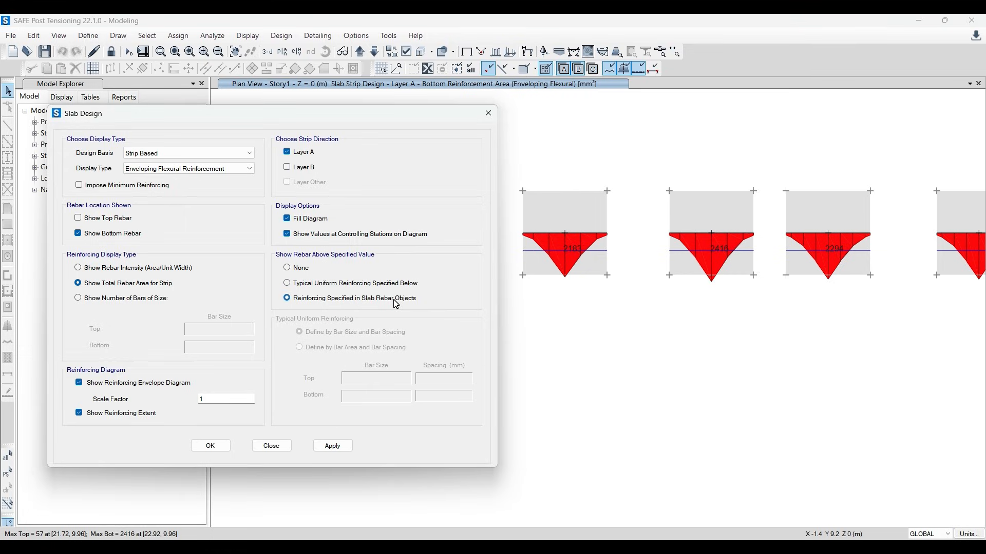
pyautogui.click(131, 302)
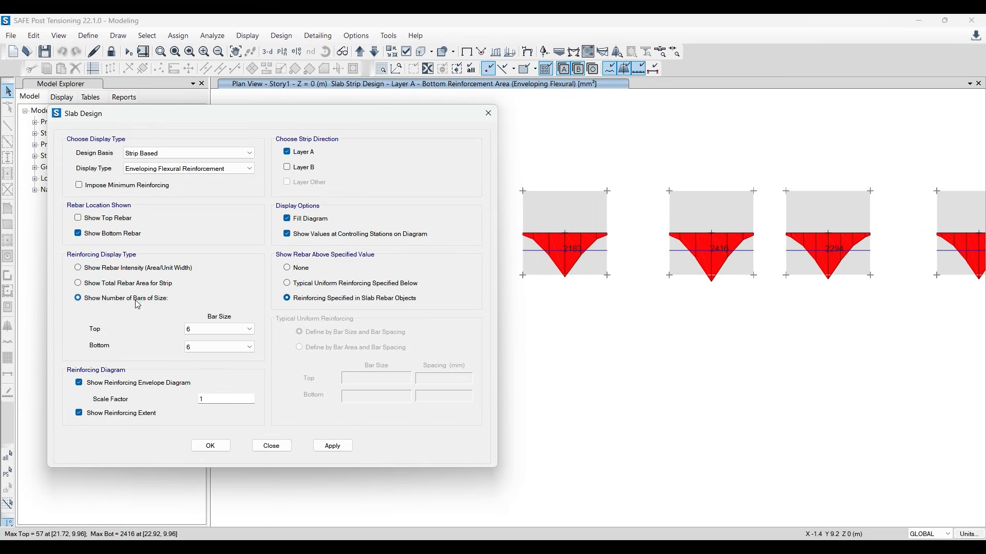
pyautogui.click(201, 348)
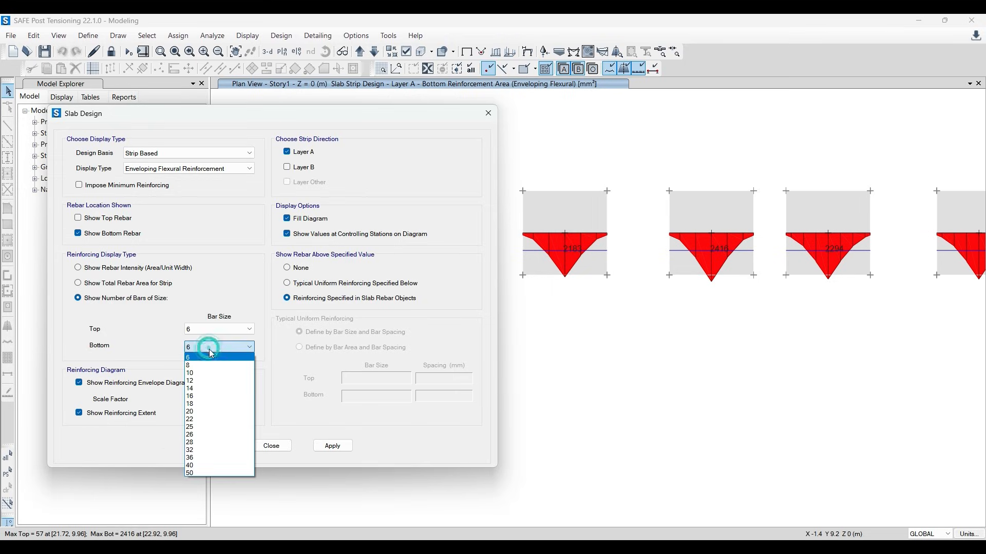
pyautogui.click(209, 382)
pyautogui.click(326, 445)
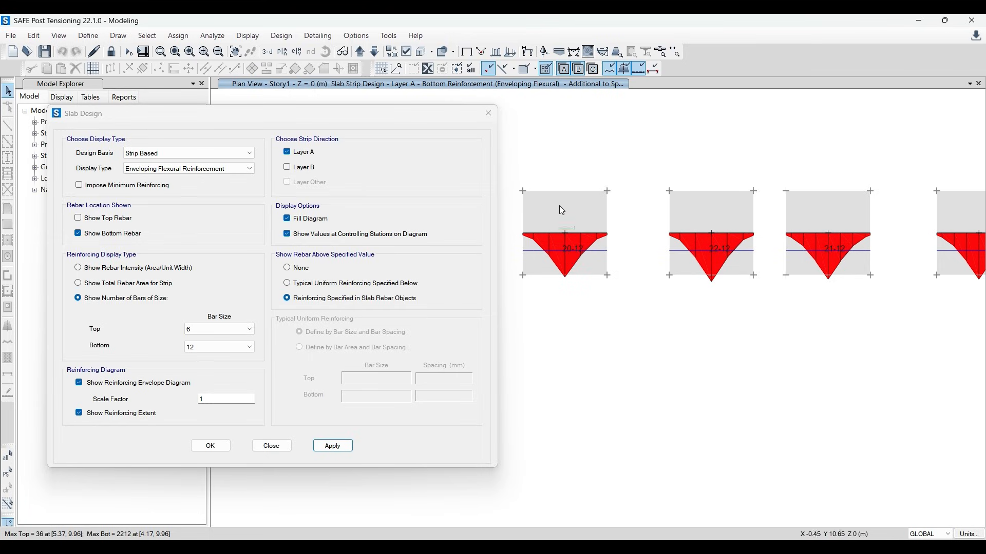
# Return the slab design display to total rebar area for strip
pyautogui.click(137, 283)
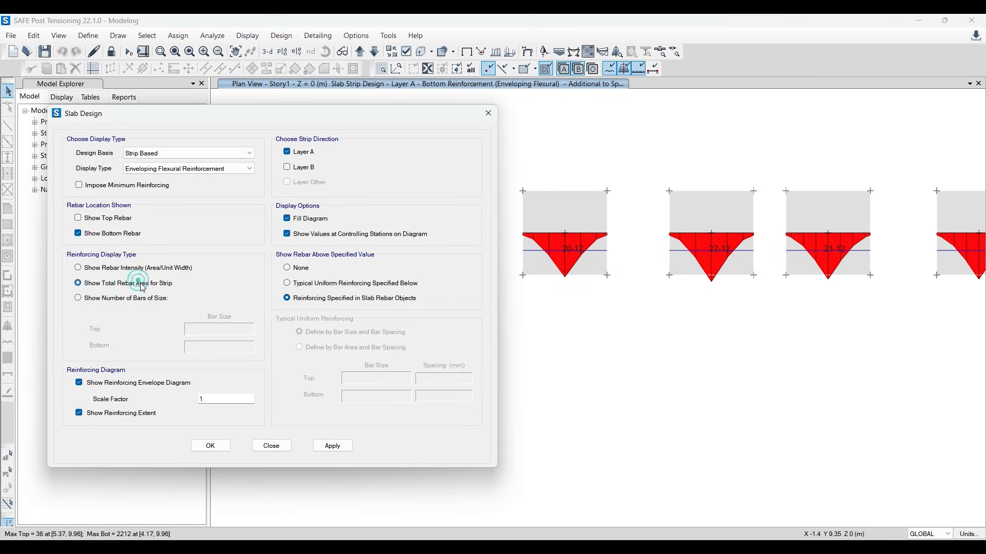
pyautogui.click(331, 446)
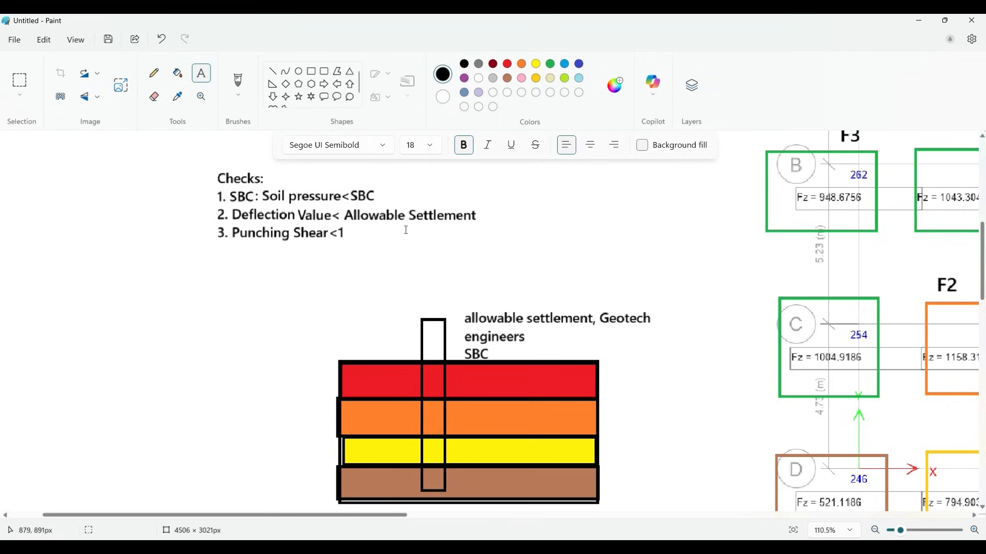
# Draw a wide, low rectangle in the empty area below the note on footing depth, deflection and SBC check
pyautogui.scroll(-10, 346, 262)
pyautogui.scroll(-2, 346, 261)
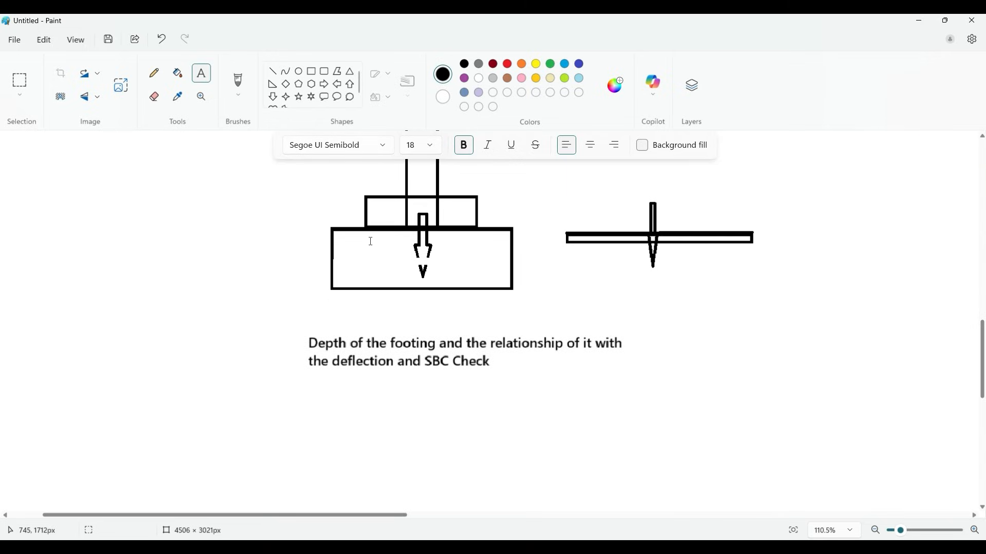
pyautogui.scroll(-4, 341, 174)
pyautogui.click(312, 73)
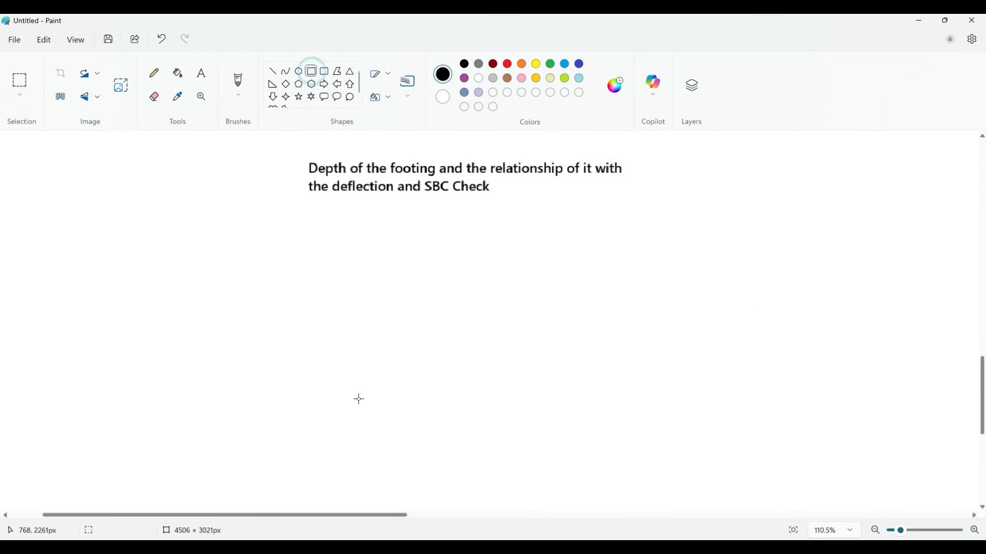
pyautogui.moveTo(332, 348); pyautogui.dragTo(536, 409)
pyautogui.moveTo(620, 407); pyautogui.dragTo(606, 406)
pyautogui.click(568, 310)
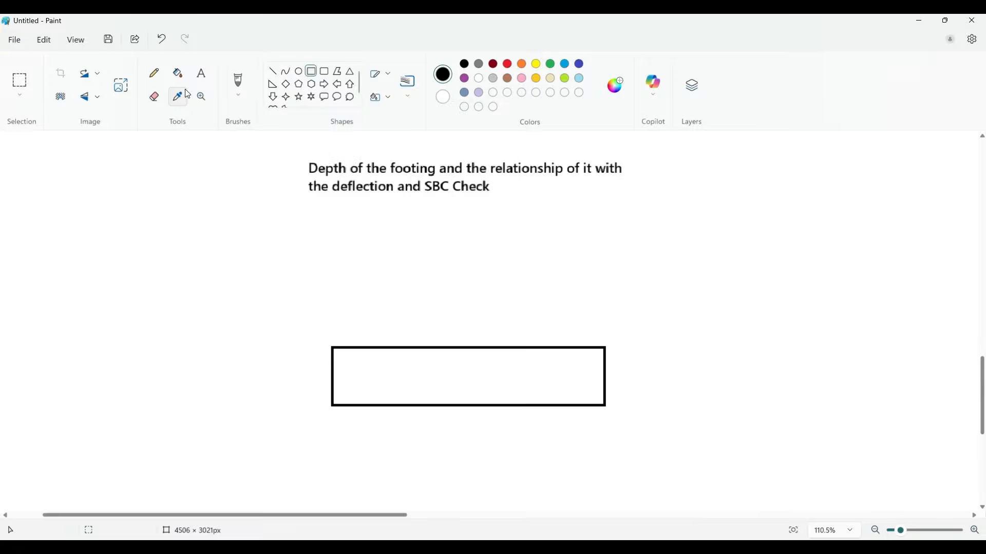
# Write the rebar area 2183 as text inside the lower part of the rectangle
pyautogui.click(201, 73)
pyautogui.click(439, 384)
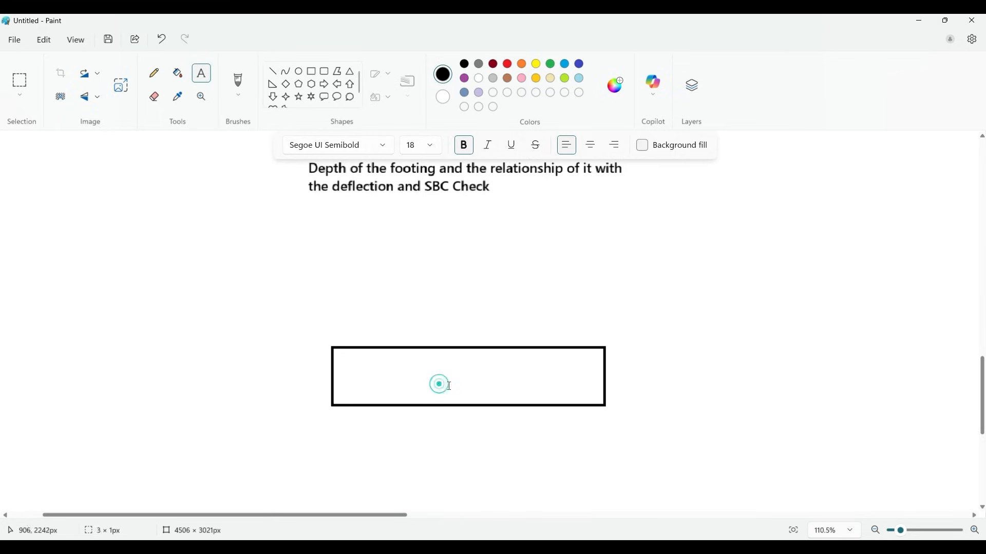
pyautogui.write('2183')
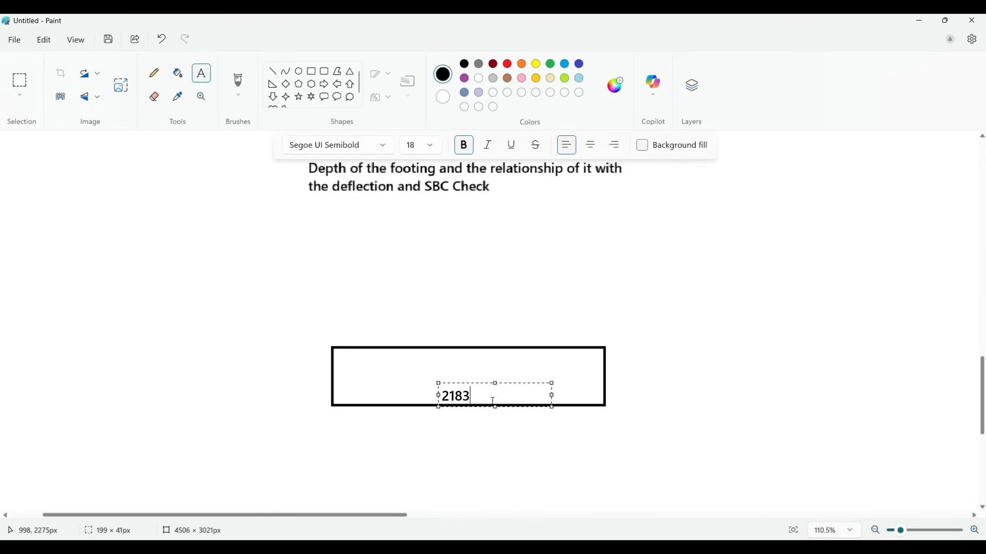
pyautogui.click(441, 321)
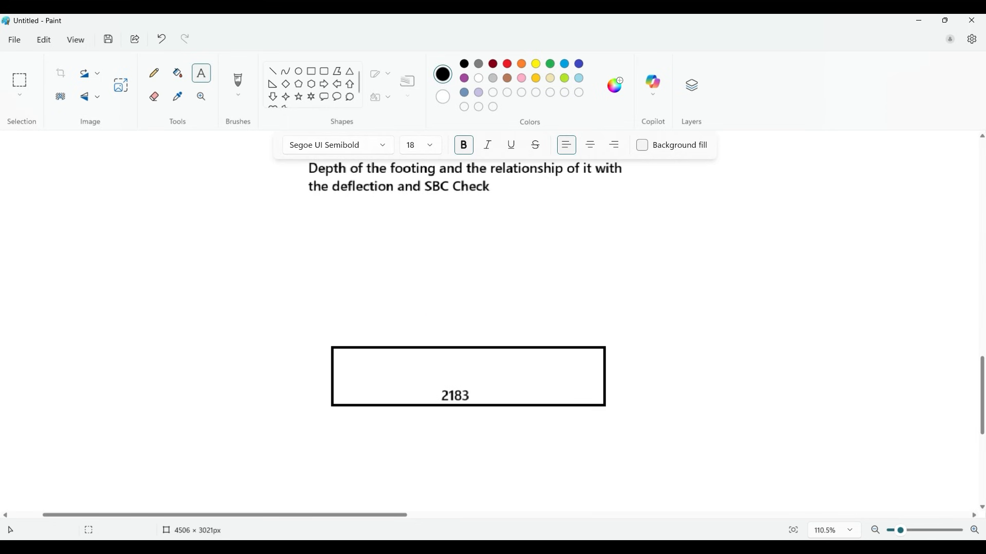
# Switch to SAFE and show the slab reinforcement as number of bars with bottom bar size 12
pyautogui.hotkey('alt', 'Tab')
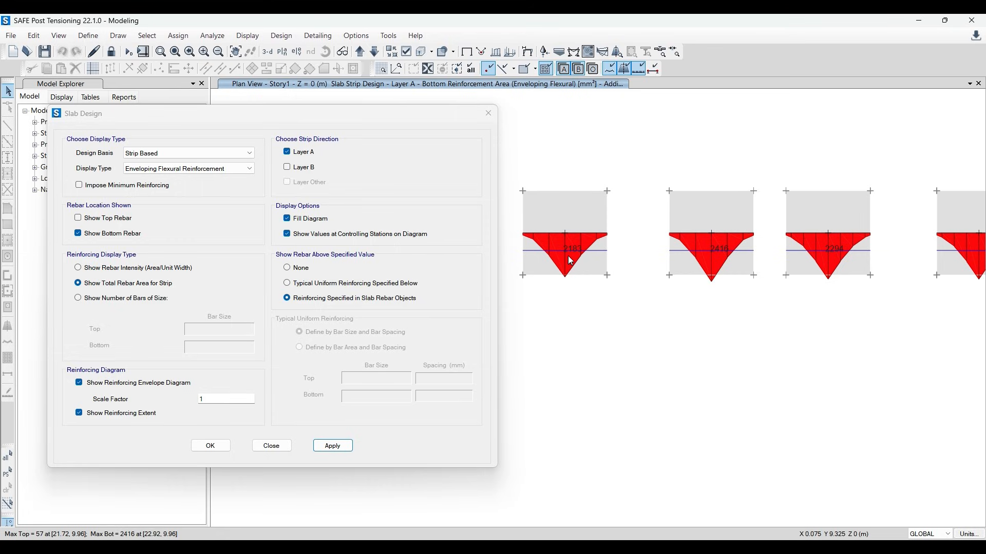
pyautogui.click(147, 296)
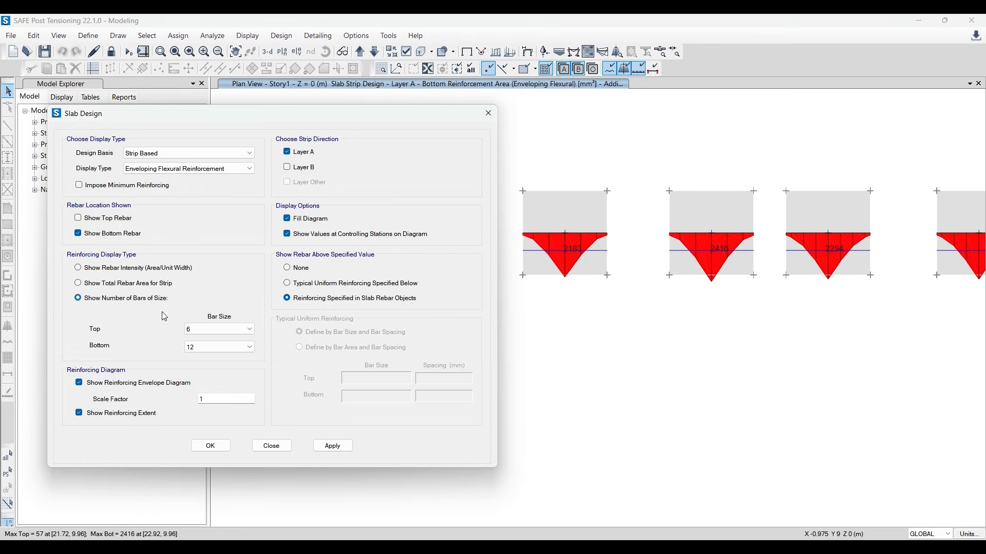
pyautogui.click(333, 444)
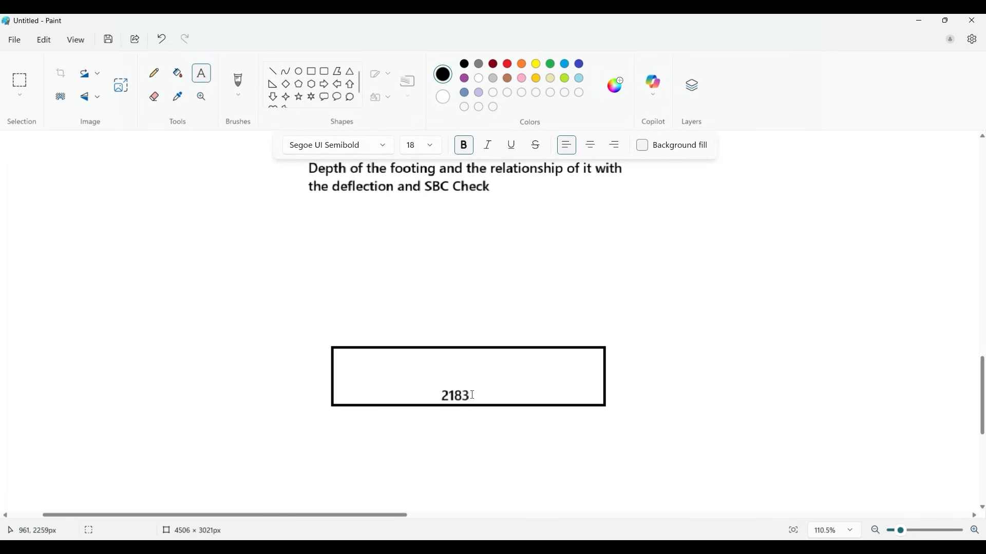
# Switch to Paint and extend the 2183 note inside the rectangle with "mm2 or 12-20"
pyautogui.click(474, 394)
pyautogui.write('mm2')
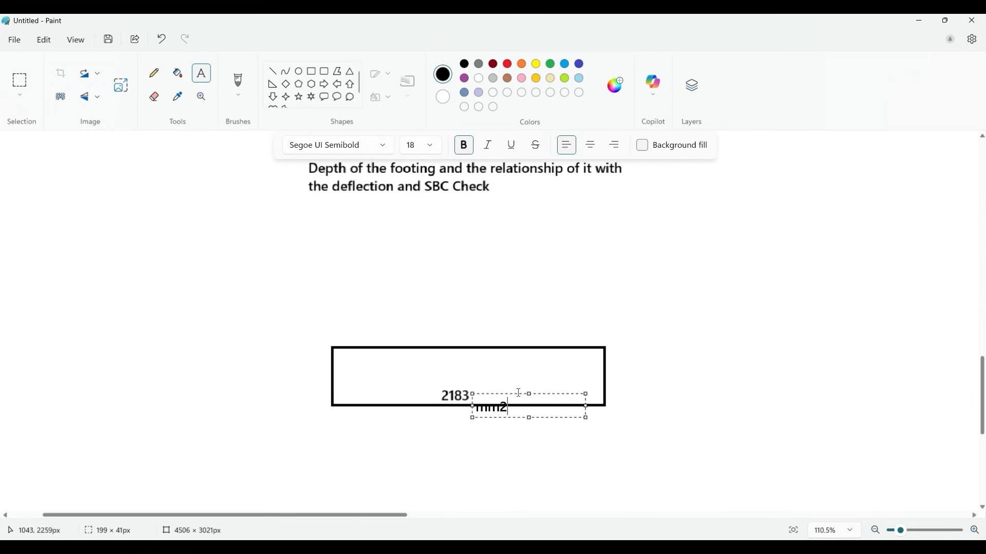
pyautogui.moveTo(519, 393); pyautogui.dragTo(516, 384)
pyautogui.click(519, 395)
pyautogui.write('or 12-20')
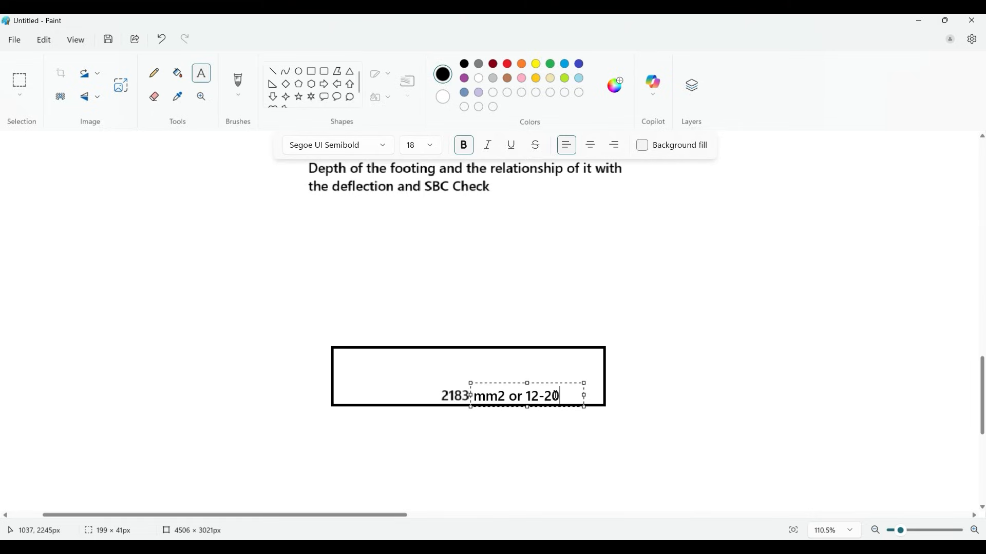
pyautogui.click(500, 324)
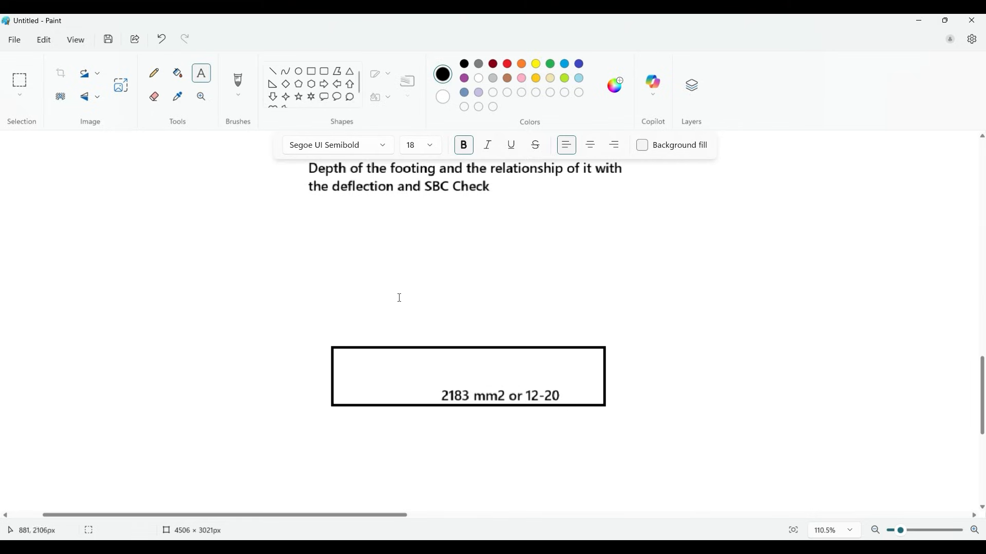
pyautogui.scroll(-1, 314, 272)
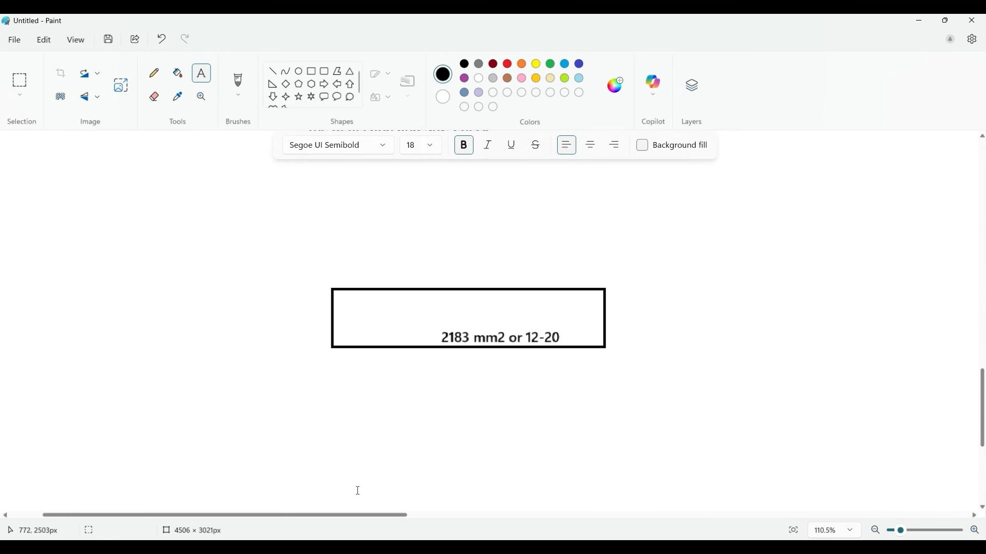
# Switch to SAFE and show the total rebar area for strip above the typical uniform reinforcing specified below
pyautogui.click(360, 548)
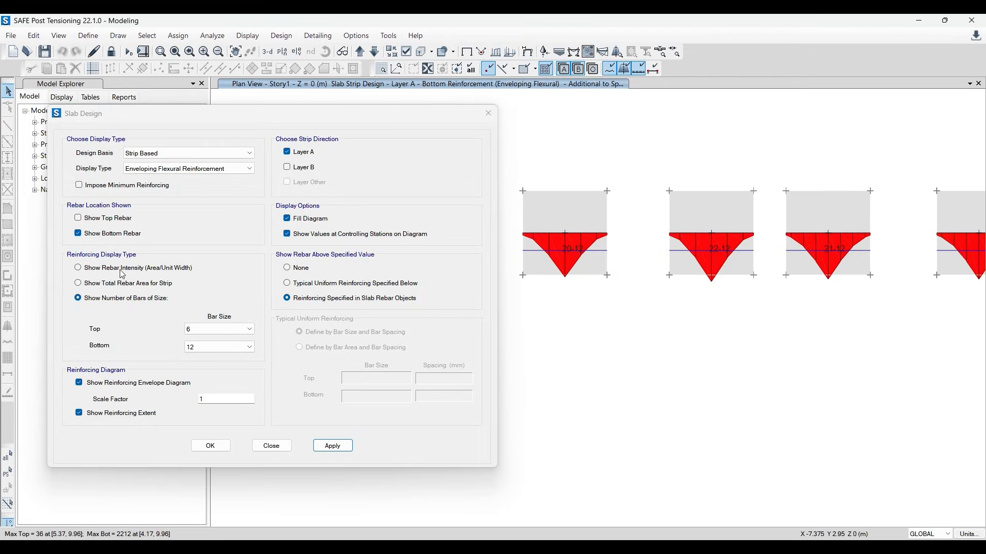
pyautogui.click(348, 302)
pyautogui.click(337, 285)
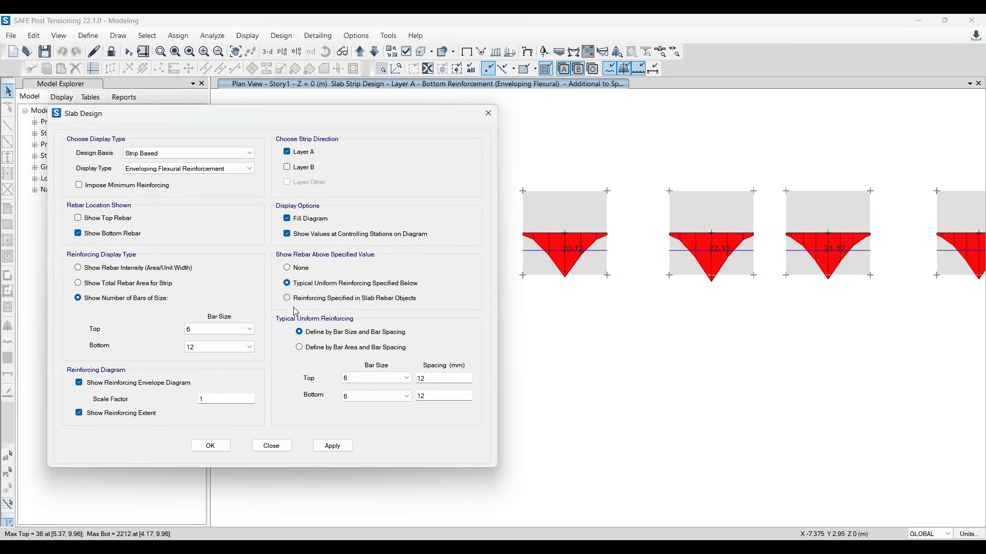
pyautogui.scroll(-3, 557, 330)
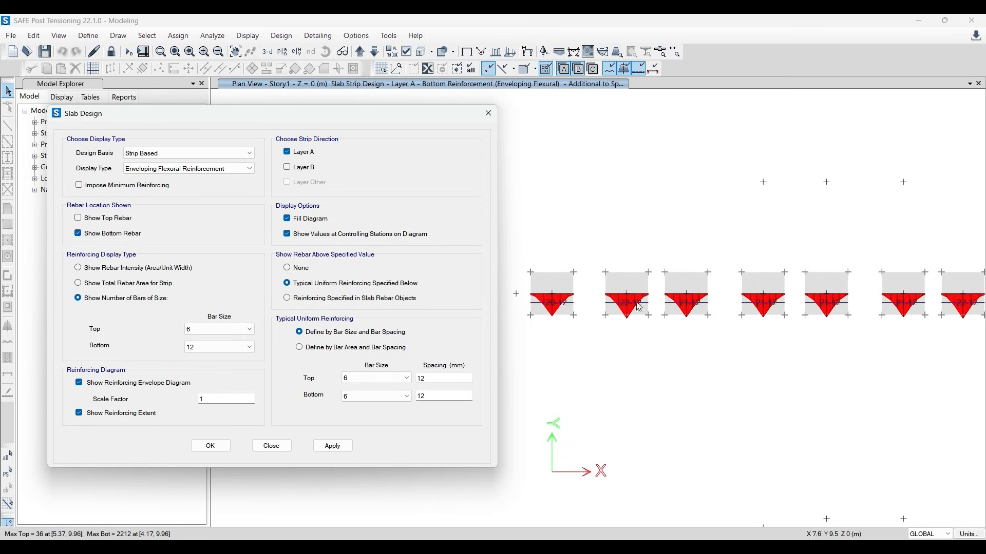
pyautogui.click(124, 284)
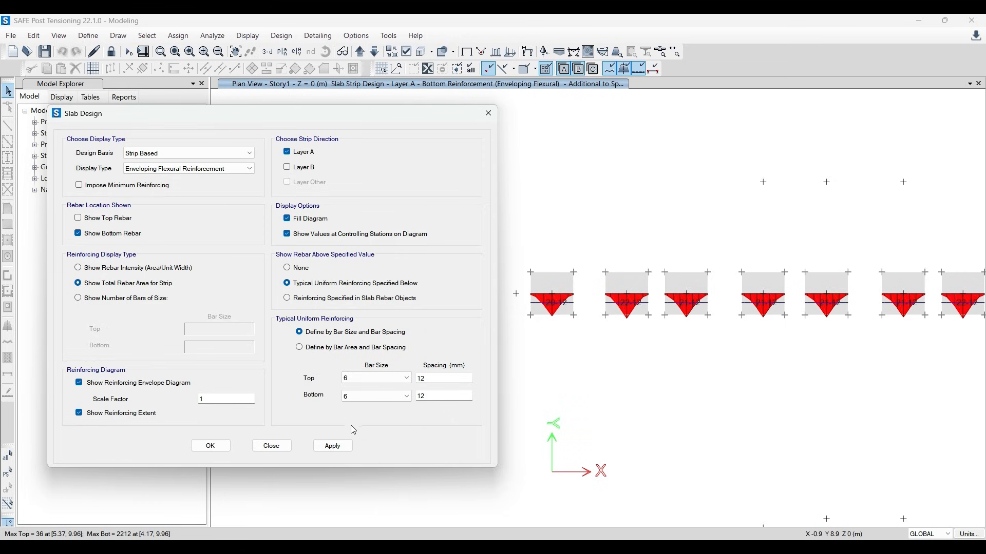
pyautogui.click(333, 445)
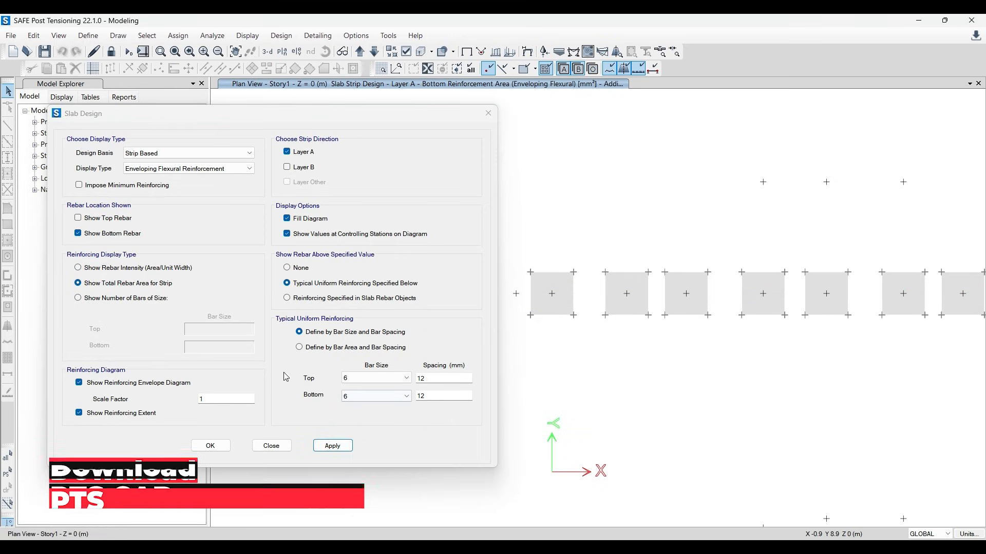
pyautogui.click(148, 285)
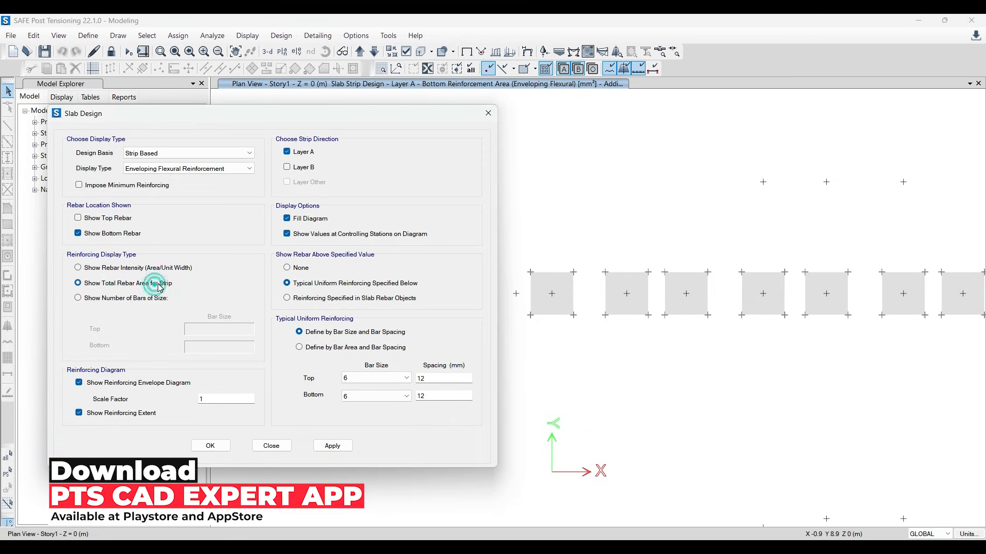
pyautogui.click(333, 446)
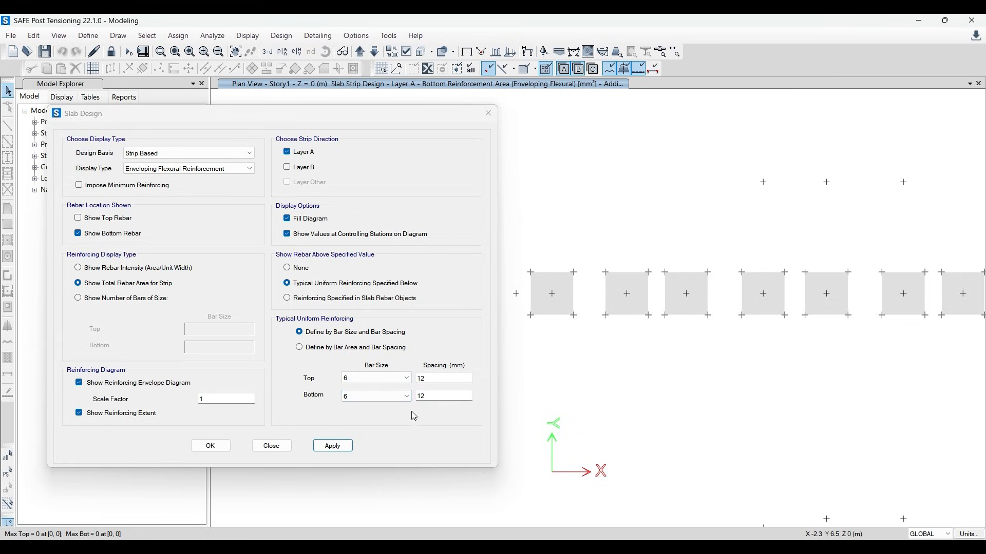
# Set the bottom bar size of the typical uniform reinforcing to 12
pyautogui.click(405, 395)
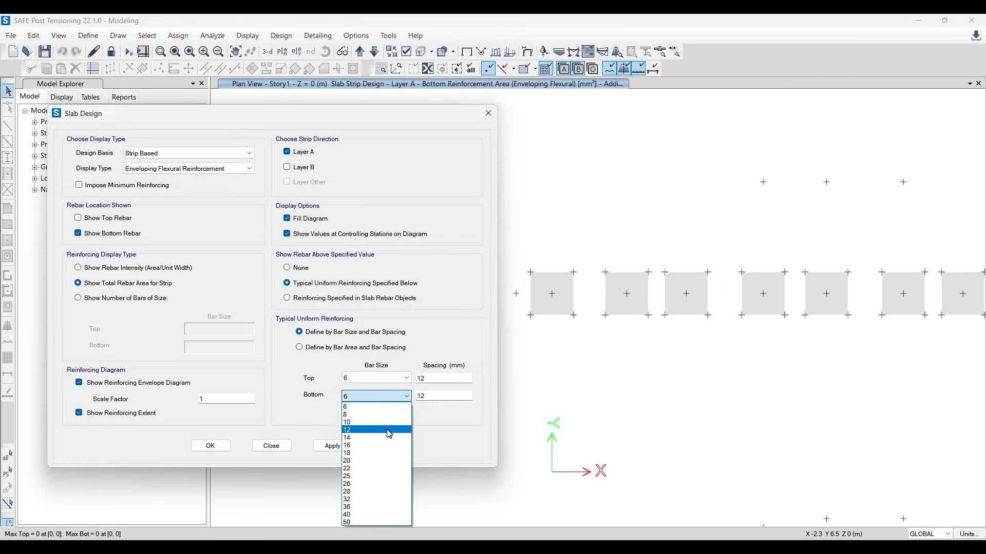
pyautogui.click(388, 430)
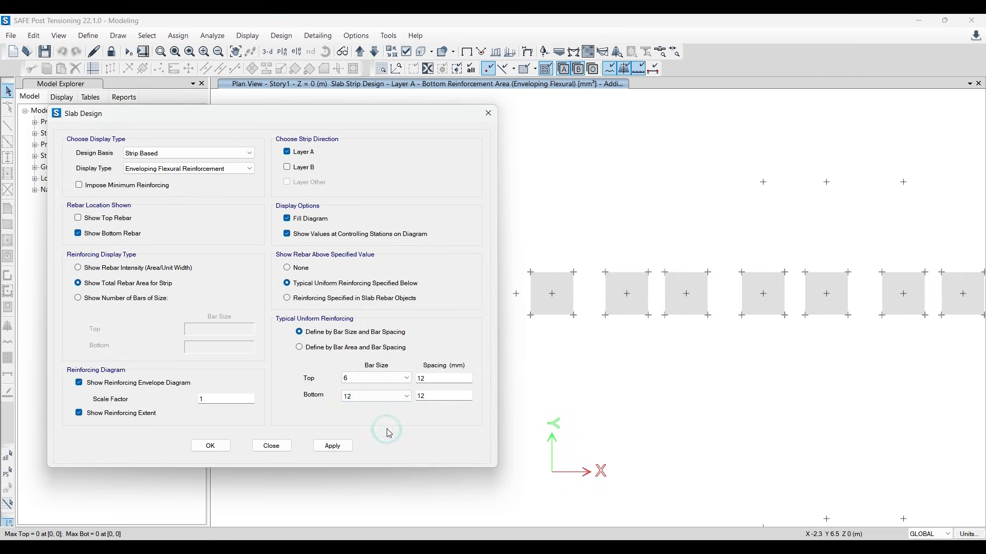
pyautogui.click(440, 396)
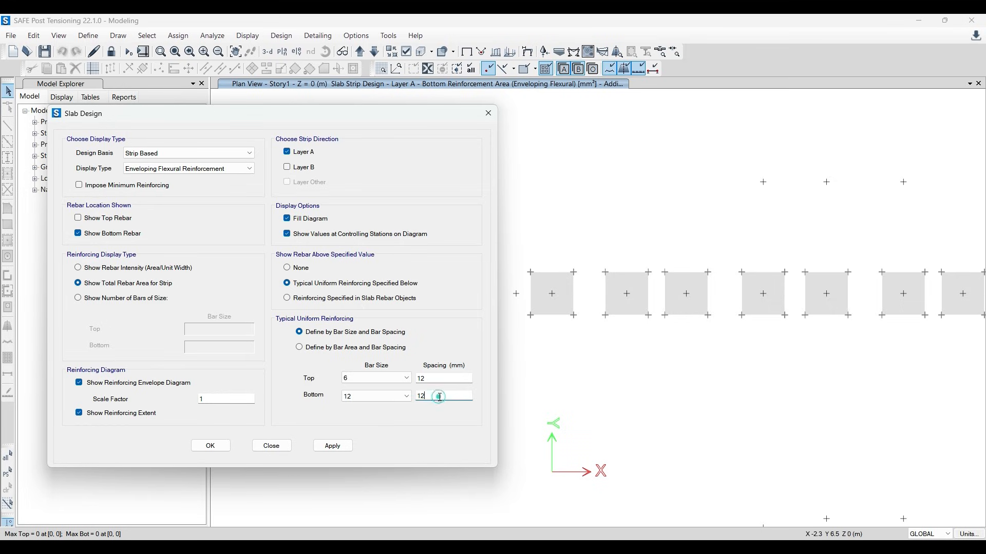
# Show the rebar area with no specified value deducted, and examine the values along the row of footings
pyautogui.click(287, 267)
pyautogui.click(331, 446)
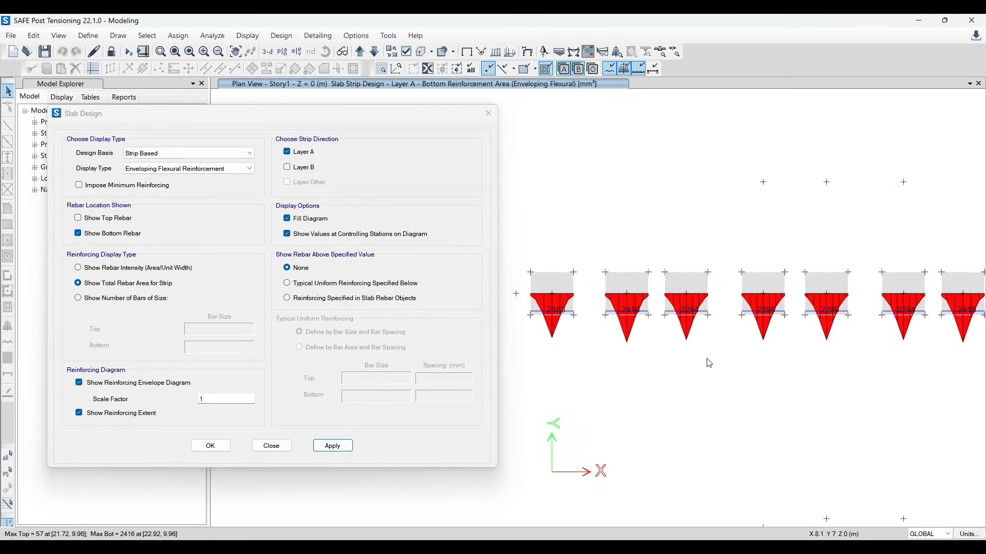
pyautogui.moveTo(683, 377); pyautogui.dragTo(572, 373, button='middle')
pyautogui.scroll(-2, 731, 340)
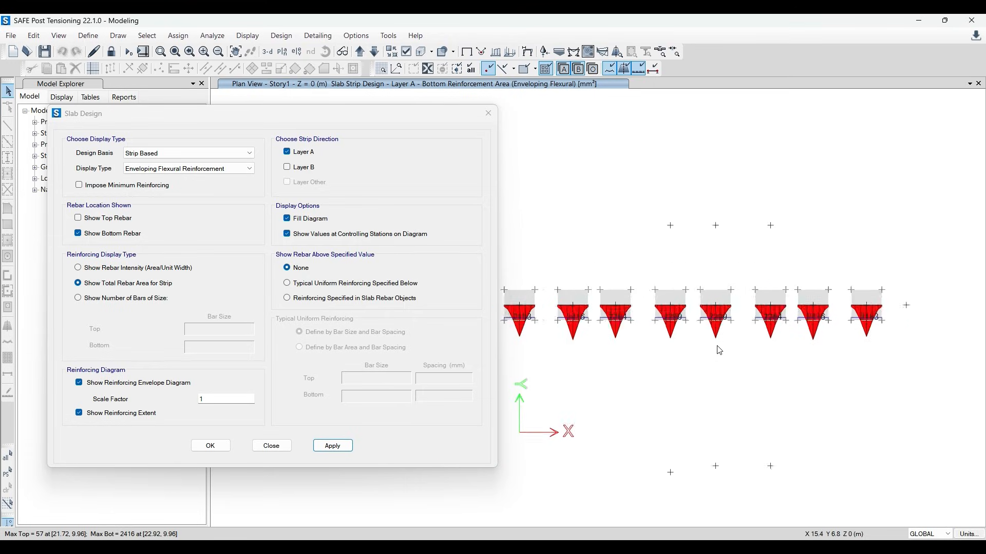
pyautogui.scroll(2, 690, 343)
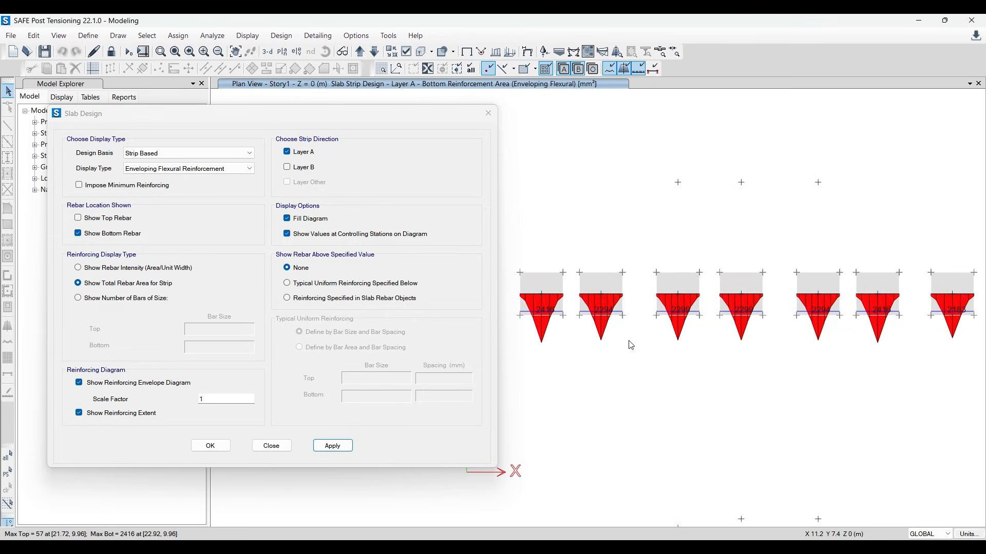
# Show the rebar area above typical uniform reinforcing with size 12 bottom bars at 200 mm spacing
pyautogui.click(310, 284)
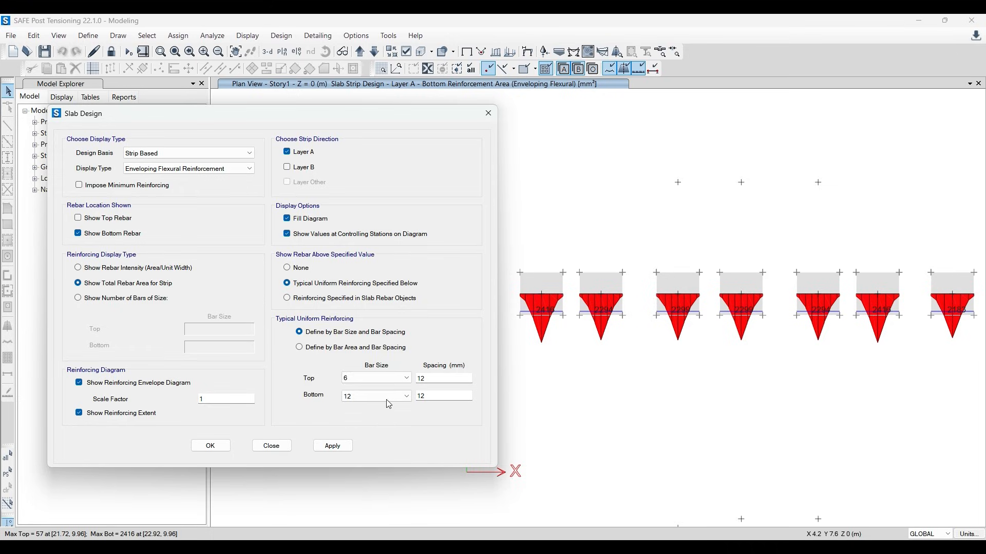
pyautogui.doubleClick(440, 397)
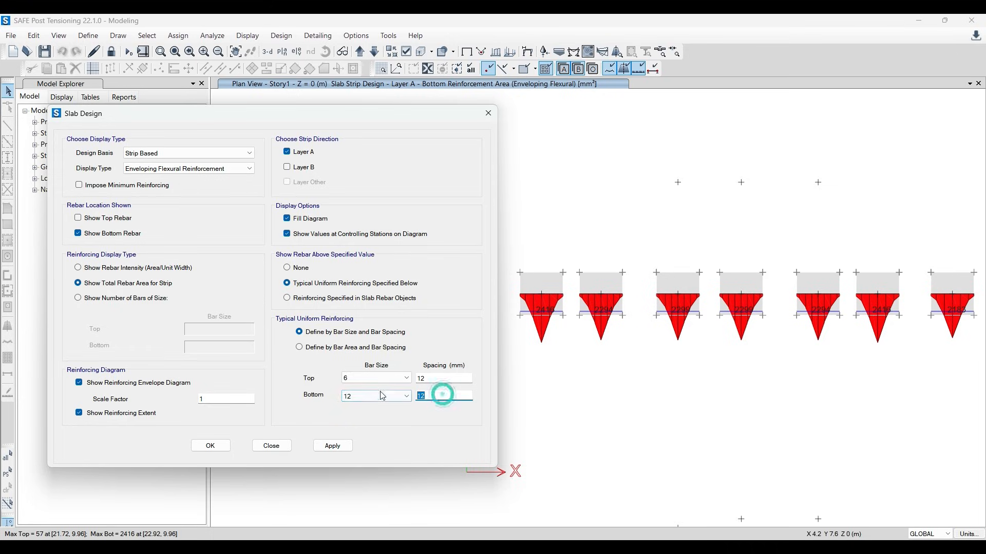
pyautogui.write('200')
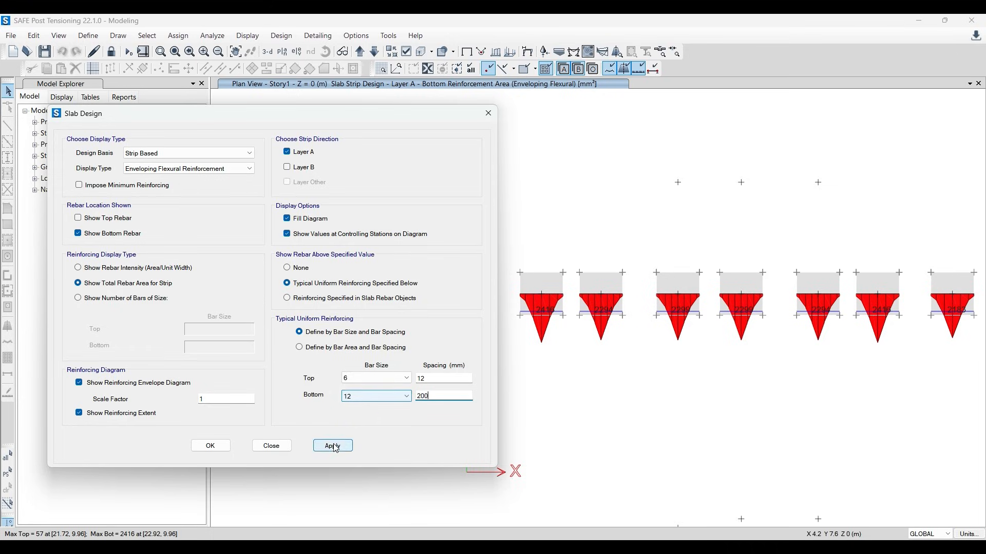
pyautogui.click(332, 446)
pyautogui.moveTo(796, 289); pyautogui.dragTo(789, 230, button='middle')
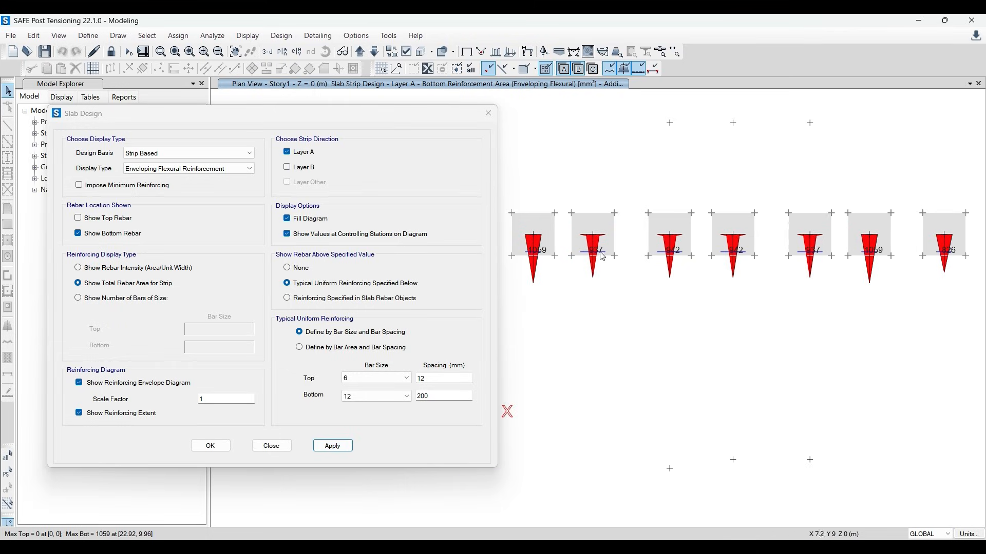
pyautogui.click(443, 396)
pyautogui.doubleClick(418, 396)
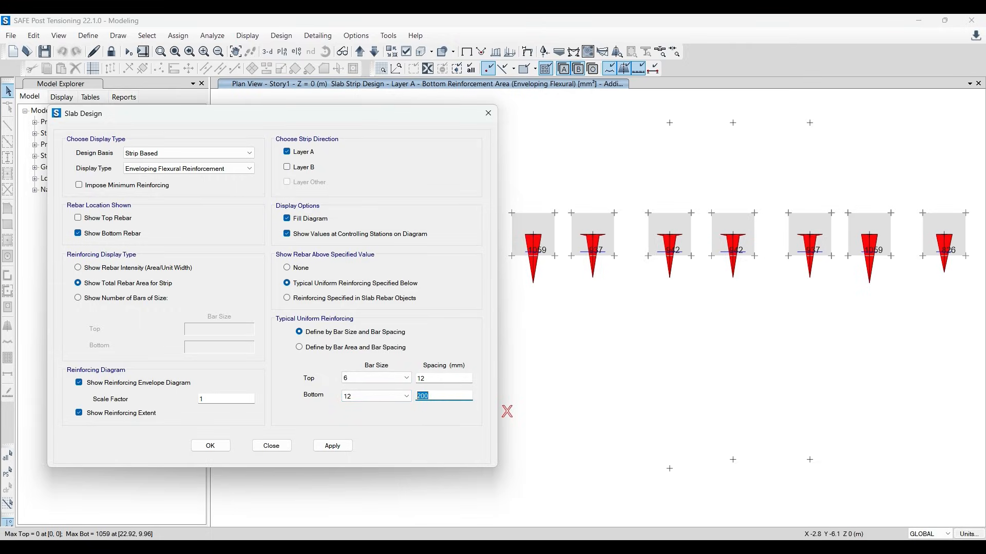
# Switch to Paint and delete the rectangle together with its rebar note
pyautogui.hotkey('alt', 'Tab')
pyautogui.scroll(-1, 369, 329)
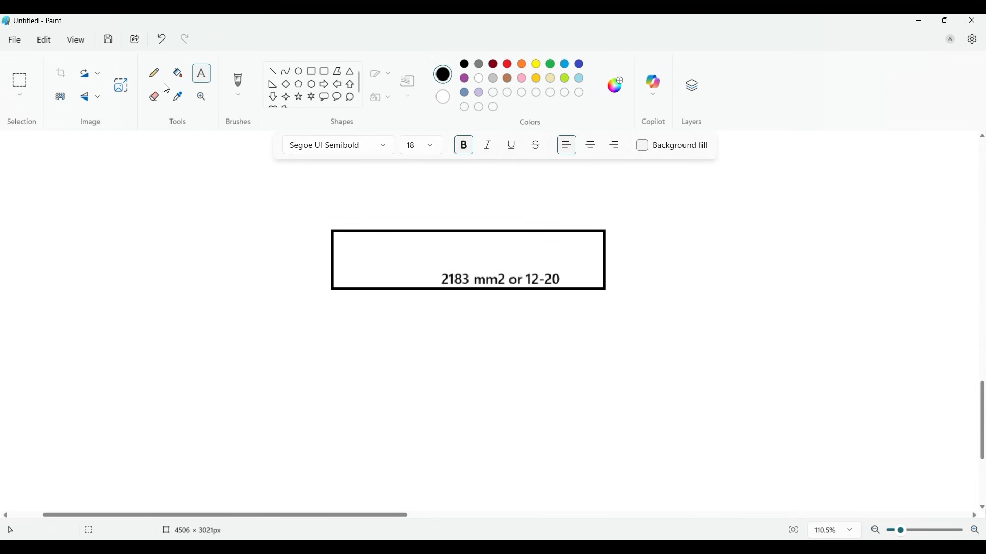
pyautogui.click(20, 81)
pyautogui.moveTo(308, 213); pyautogui.dragTo(667, 342)
pyautogui.press('Delete')
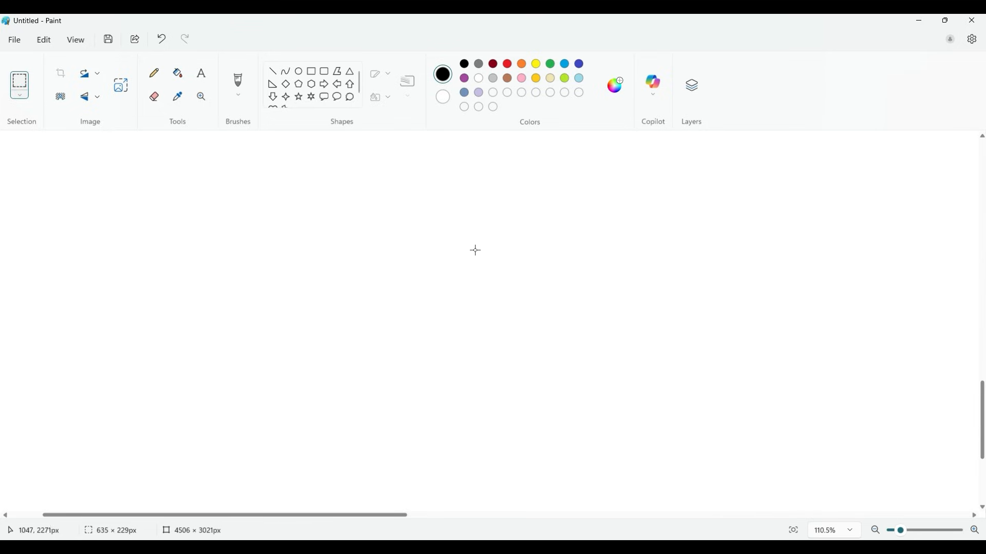
# Draw a large, nearly square rectangle in the cleared area as a footing outline
pyautogui.click(311, 71)
pyautogui.moveTo(298, 238)
pyautogui.mouseDown()
pyautogui.moveTo(326, 300)
pyautogui.moveTo(504, 425)
pyautogui.moveTo(531, 456)
pyautogui.mouseUp()
pyautogui.click(605, 378)
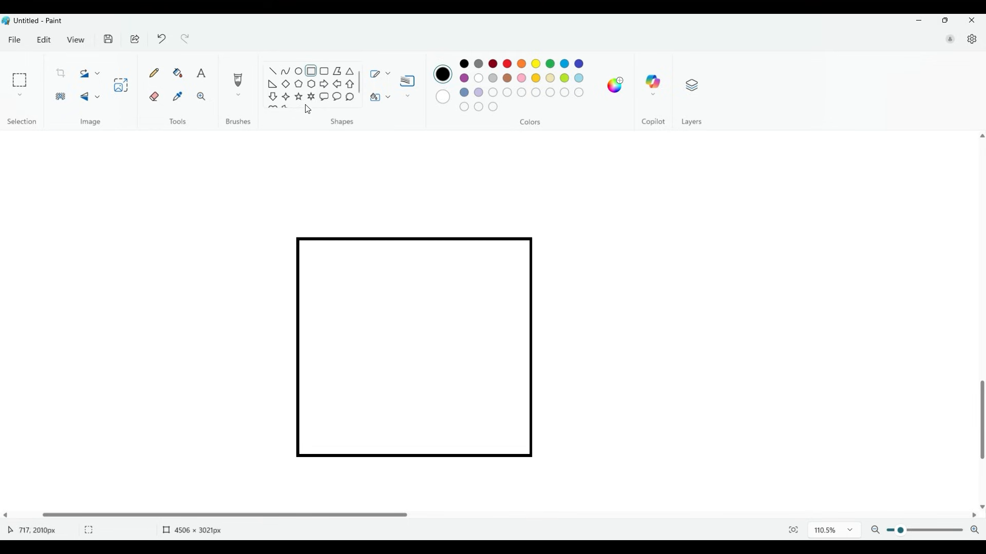
# Label the footing outline with the text "2183mm2" just above its upper edge
pyautogui.click(201, 73)
pyautogui.click(368, 209)
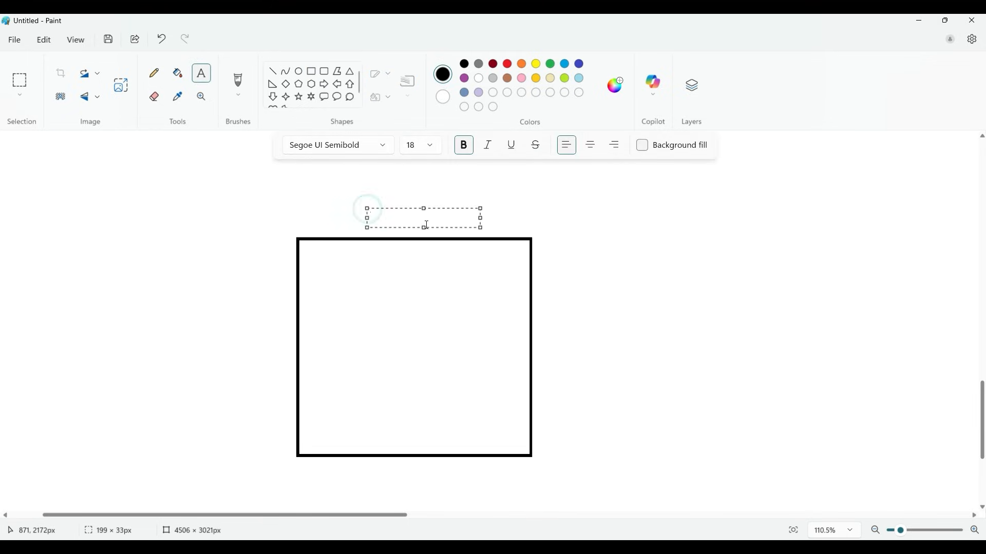
pyautogui.write('2183')
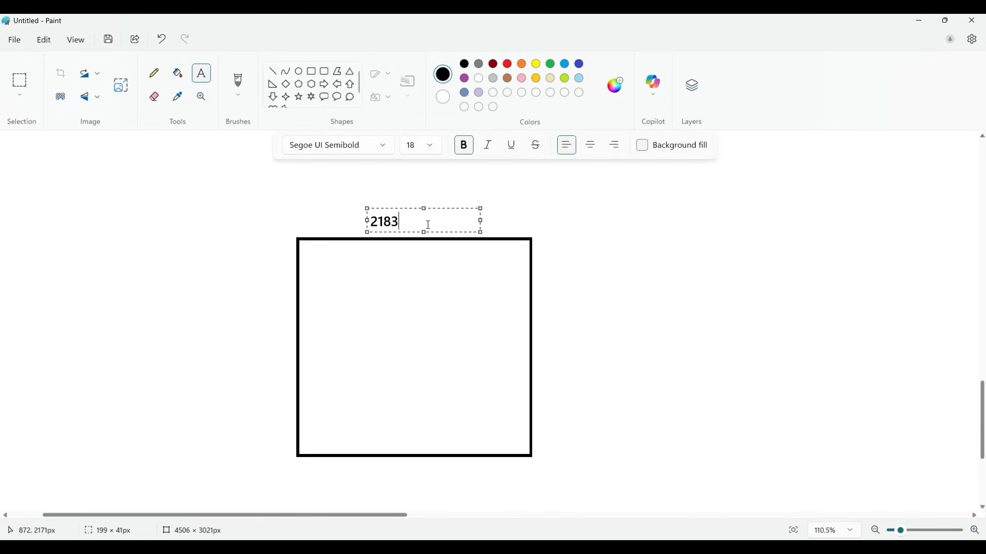
pyautogui.write('mm2')
pyautogui.click(388, 197)
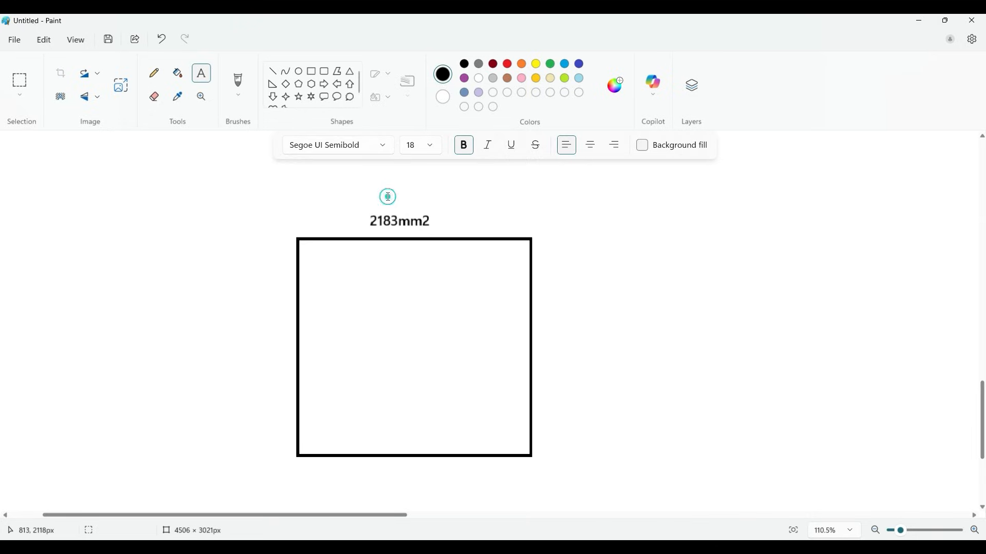
# Draw a horizontal red bar line near the footing's lower edge, undoing the trial vertical bar lines
pyautogui.click(277, 72)
pyautogui.click(507, 63)
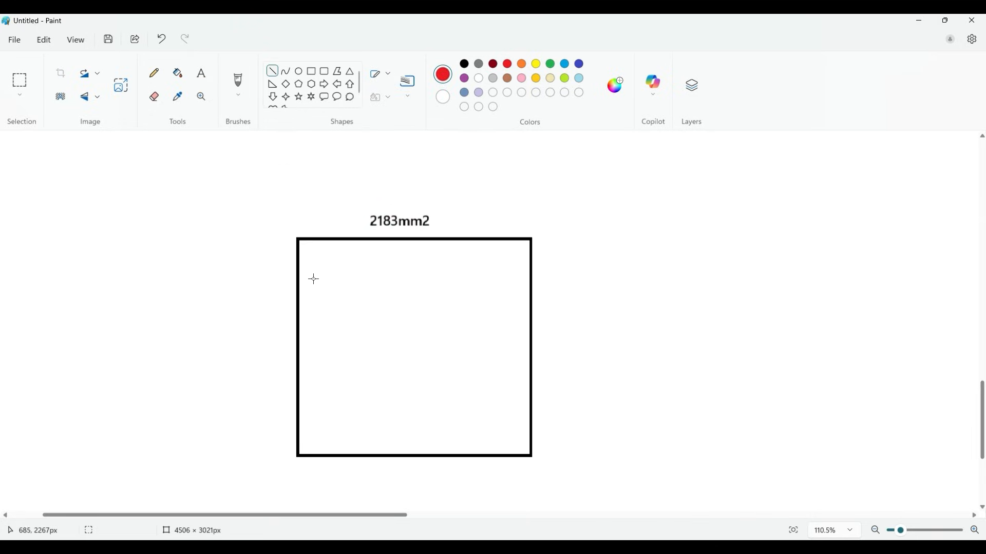
pyautogui.keyDown('shift'); pyautogui.moveTo(315, 253); pyautogui.dragTo(331, 439); pyautogui.keyUp('shift')
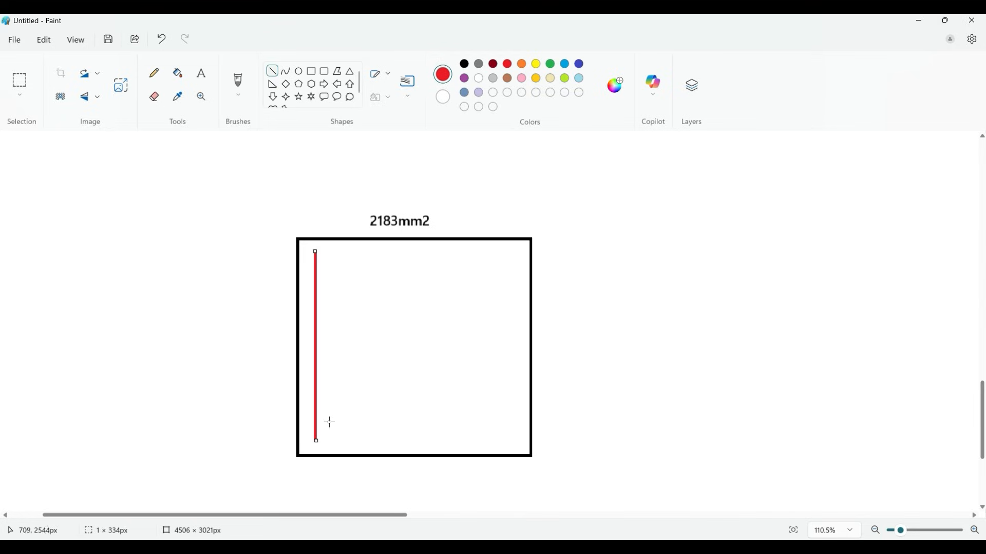
pyautogui.moveTo(345, 254)
pyautogui.mouseDown()
pyautogui.moveTo(339, 436)
pyautogui.moveTo(517, 437)
pyautogui.mouseUp()
pyautogui.hotkey('ctrl', 'z')
pyautogui.hotkey('ctrl', 'z')
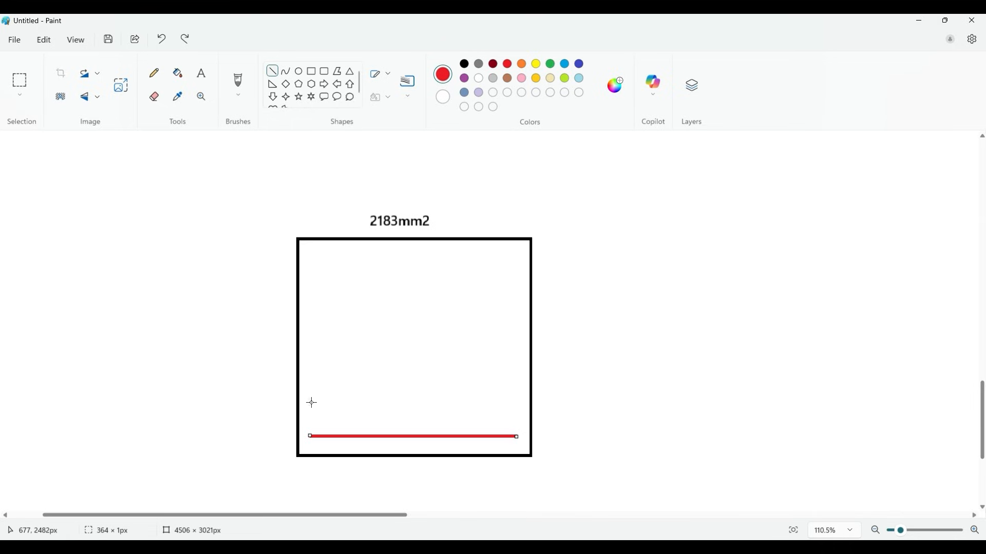
# Add four more horizontal red bar lines above the lowest one, spaced roughly evenly up the footing
pyautogui.moveTo(312, 403); pyautogui.dragTo(511, 403)
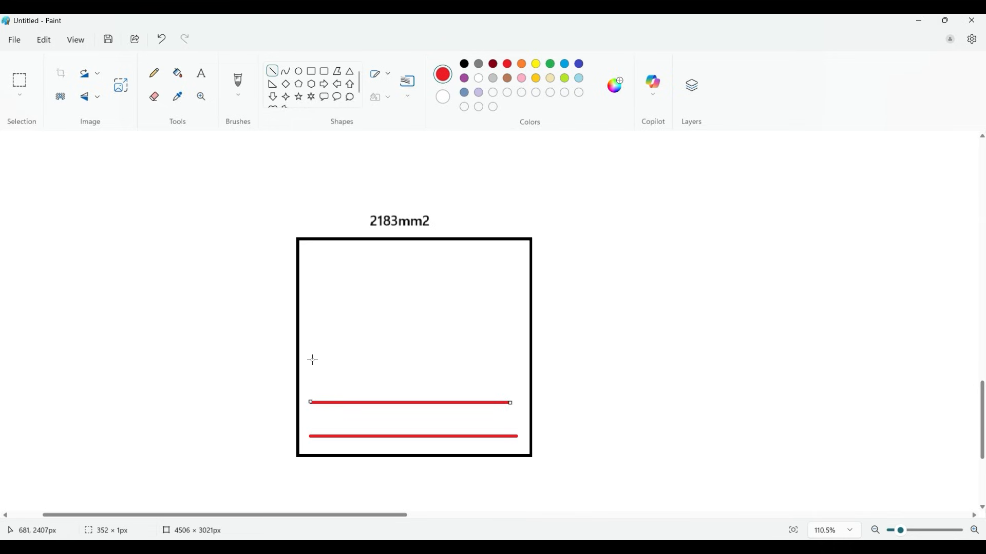
pyautogui.moveTo(312, 360); pyautogui.dragTo(515, 360)
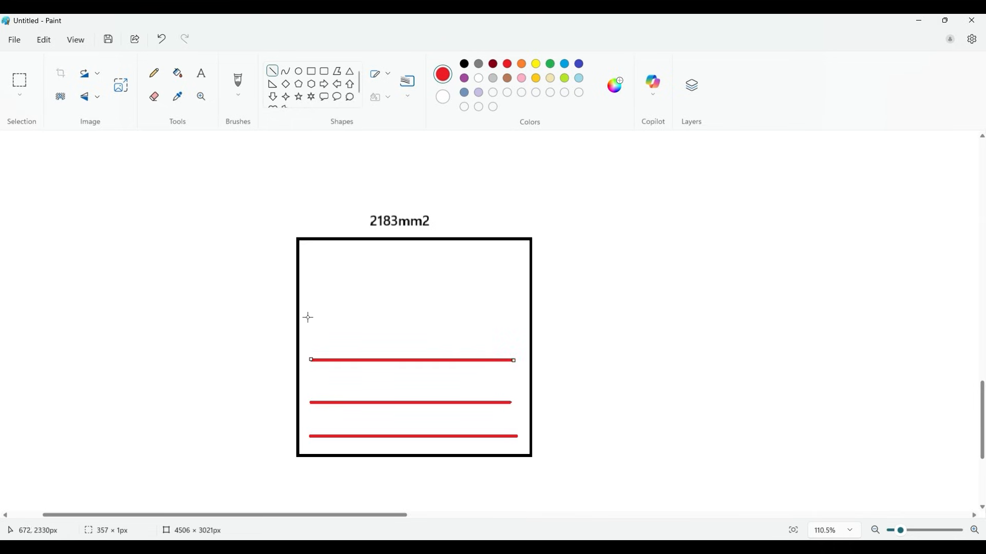
pyautogui.moveTo(308, 318); pyautogui.dragTo(514, 319)
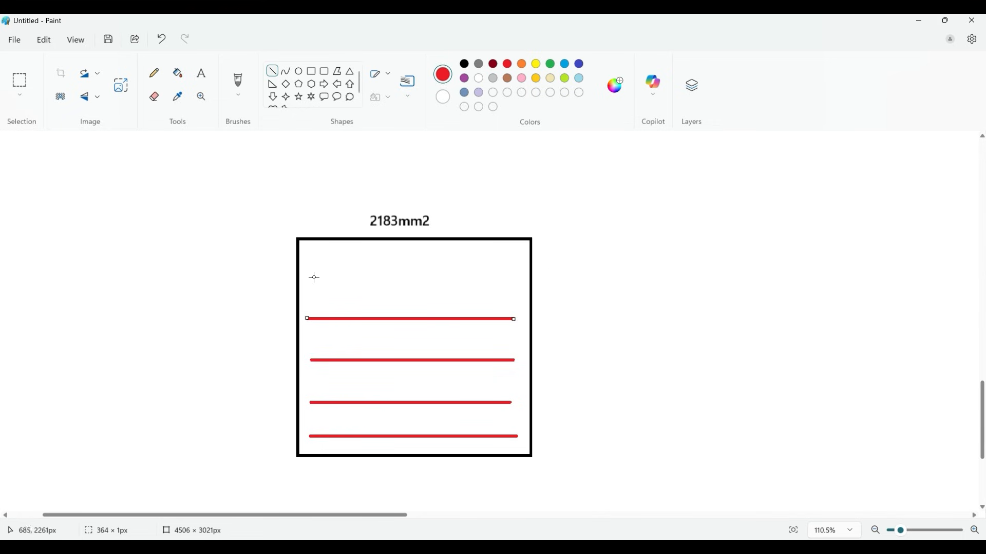
pyautogui.moveTo(314, 278); pyautogui.dragTo(512, 278)
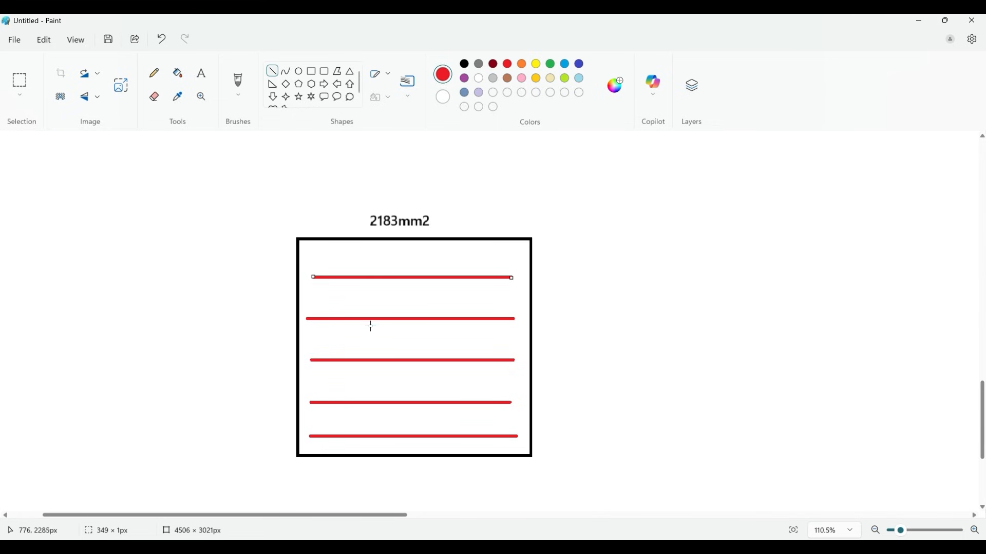
# Switch to SAFE and show the rebar area above typical size 12 bottom bars at 150 mm spacing
pyautogui.click(360, 546)
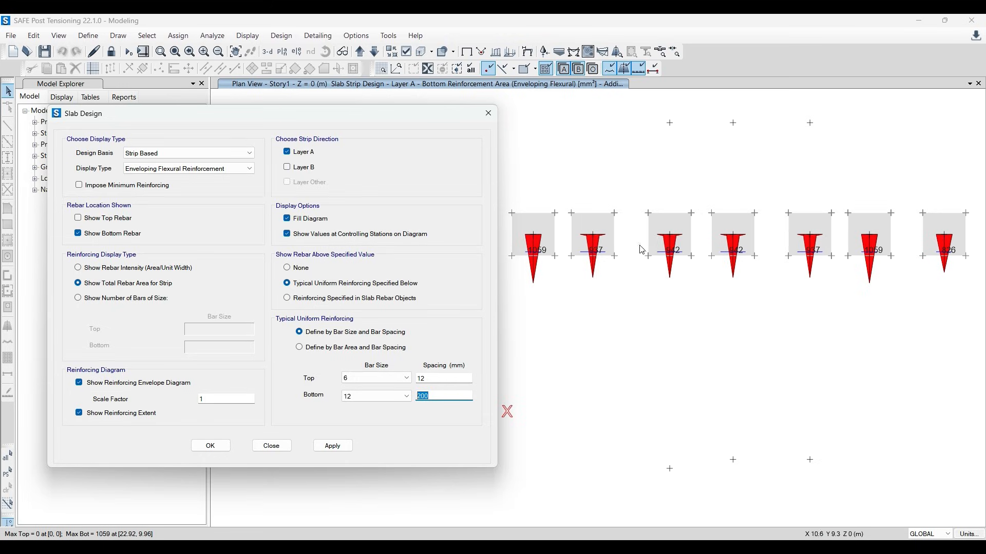
pyautogui.doubleClick(444, 395)
pyautogui.write('1')
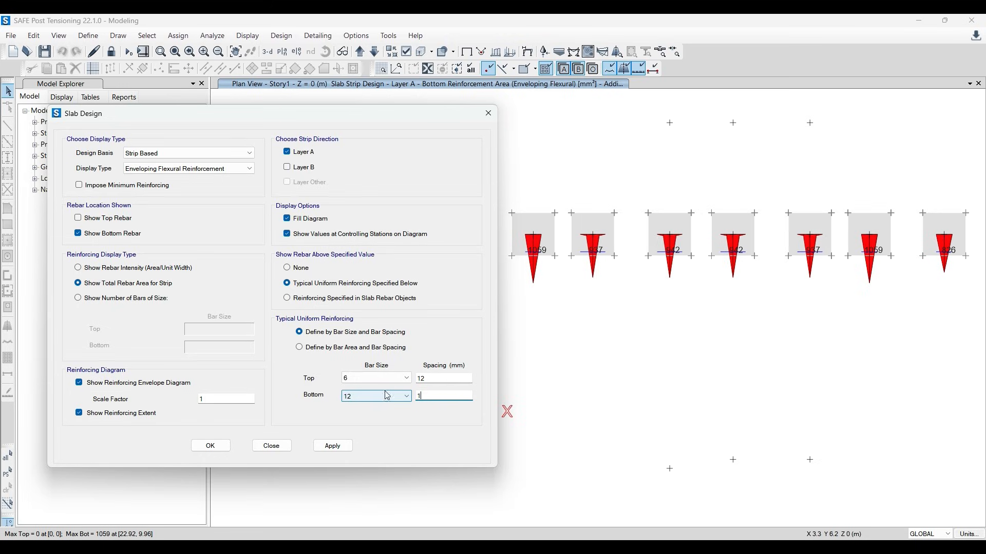
pyautogui.write('50')
pyautogui.click(333, 446)
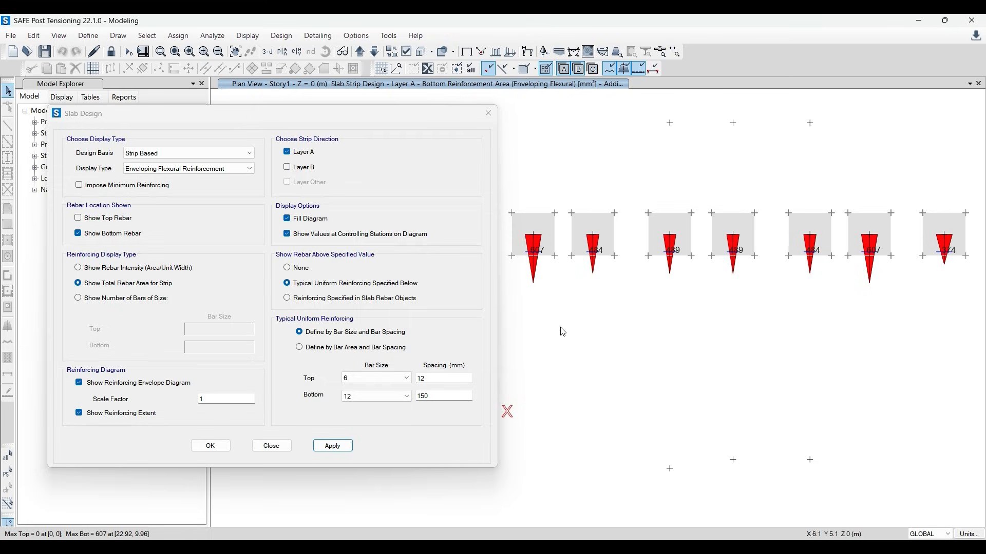
# Set the typical bottom bar spacing to 100 mm and apply it to the reinforcement display
pyautogui.doubleClick(441, 396)
pyautogui.write('10')
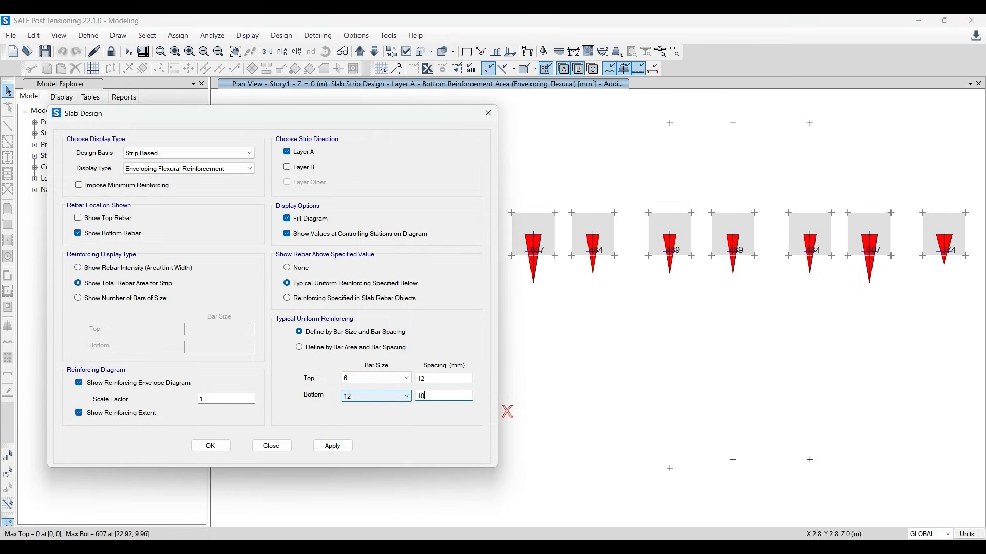
pyautogui.write('0')
pyautogui.click(332, 446)
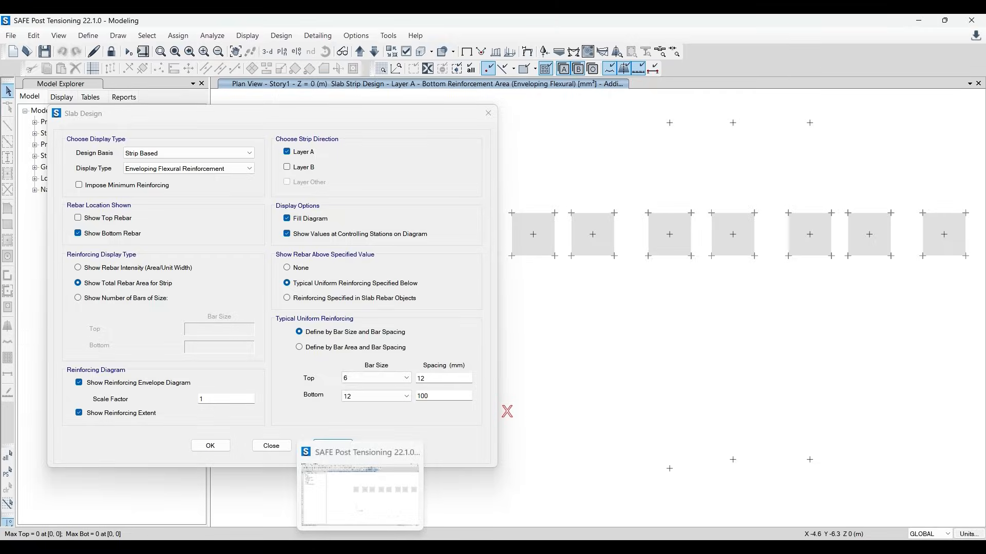
# Switch to Paint and draw five more horizontal red bars, four between the existing ones and one near the footing's upper edge
pyautogui.click(386, 549)
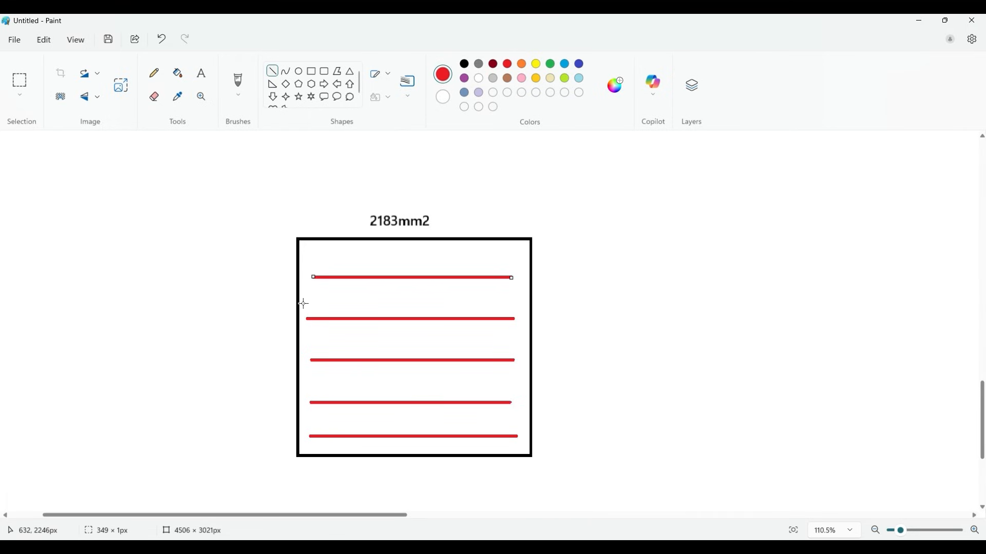
pyautogui.moveTo(312, 299); pyautogui.dragTo(511, 300)
pyautogui.moveTo(316, 340); pyautogui.dragTo(510, 340)
pyautogui.moveTo(313, 384); pyautogui.dragTo(517, 381)
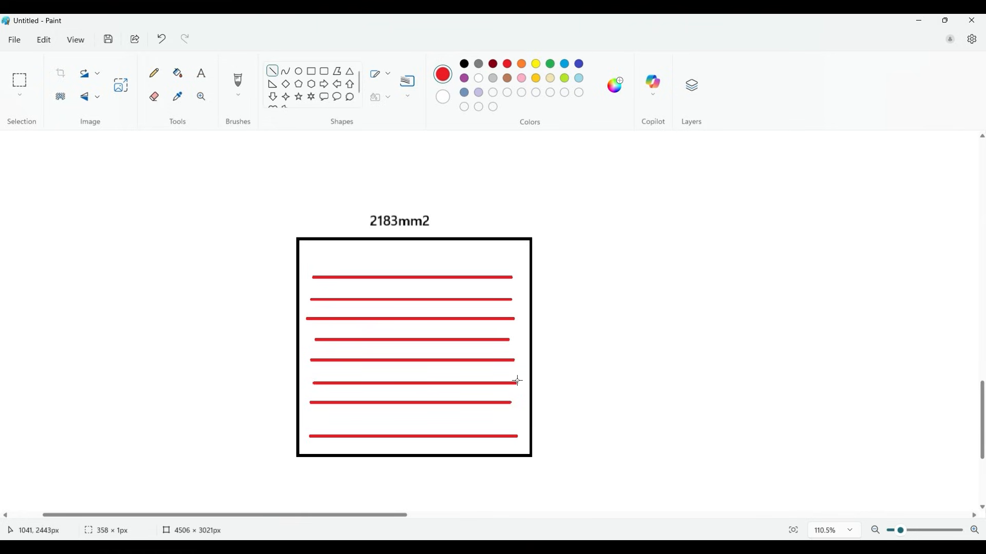
pyautogui.moveTo(311, 417)
pyautogui.mouseDown()
pyautogui.moveTo(501, 418)
pyautogui.moveTo(487, 424)
pyautogui.mouseUp()
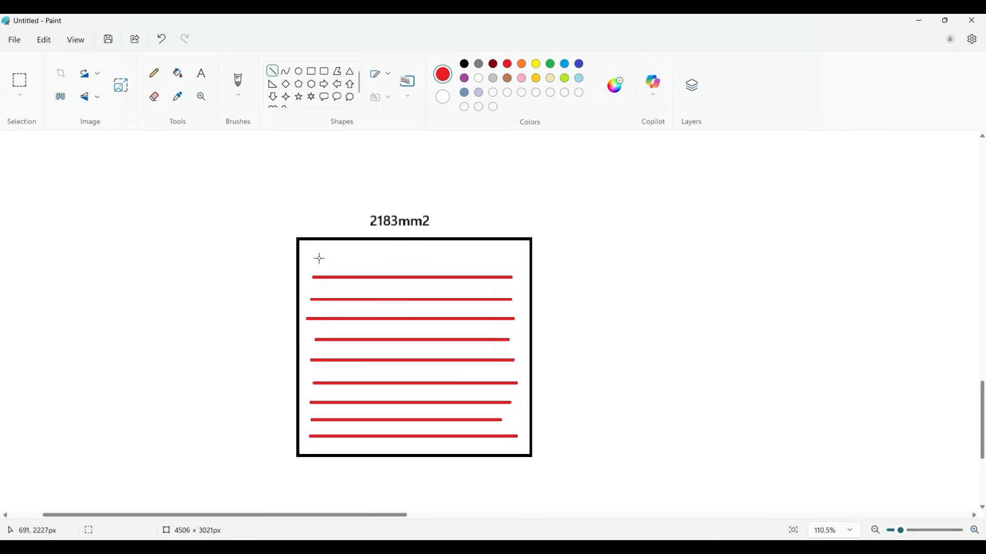
pyautogui.moveTo(316, 257); pyautogui.dragTo(509, 265)
pyautogui.moveTo(635, 252); pyautogui.dragTo(639, 250)
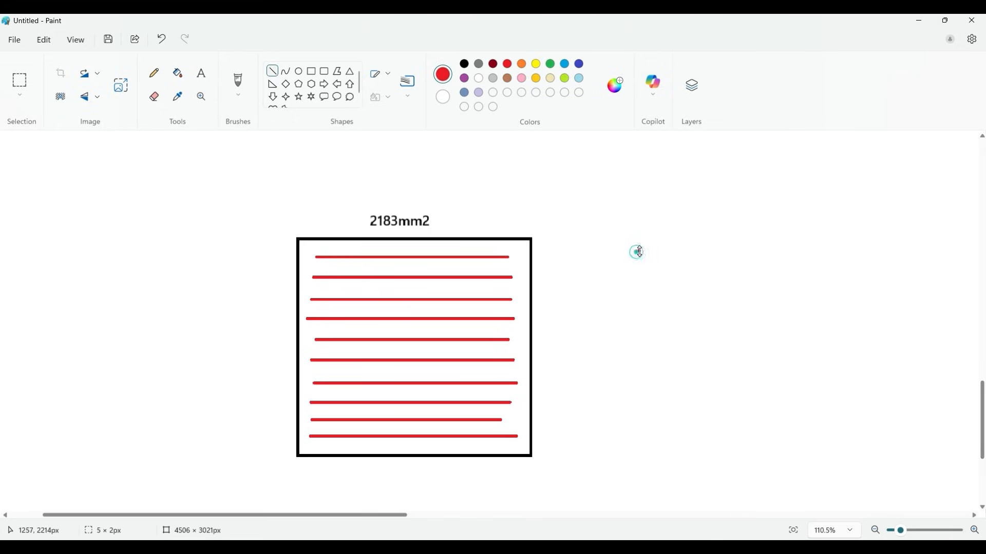
pyautogui.hotkey('ctrl', 'z')
# Add the red note "12T@100mm C/C" below the footing outline
pyautogui.scroll(-3, 348, 222)
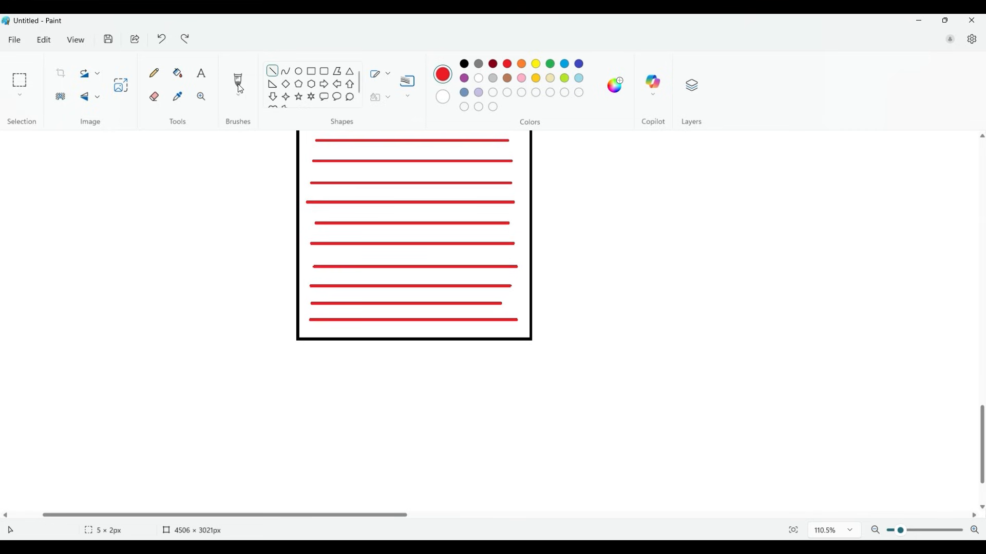
pyautogui.click(211, 78)
pyautogui.moveTo(358, 357)
pyautogui.mouseDown()
pyautogui.moveTo(418, 389)
pyautogui.moveTo(470, 389)
pyautogui.mouseUp()
pyautogui.write('1')
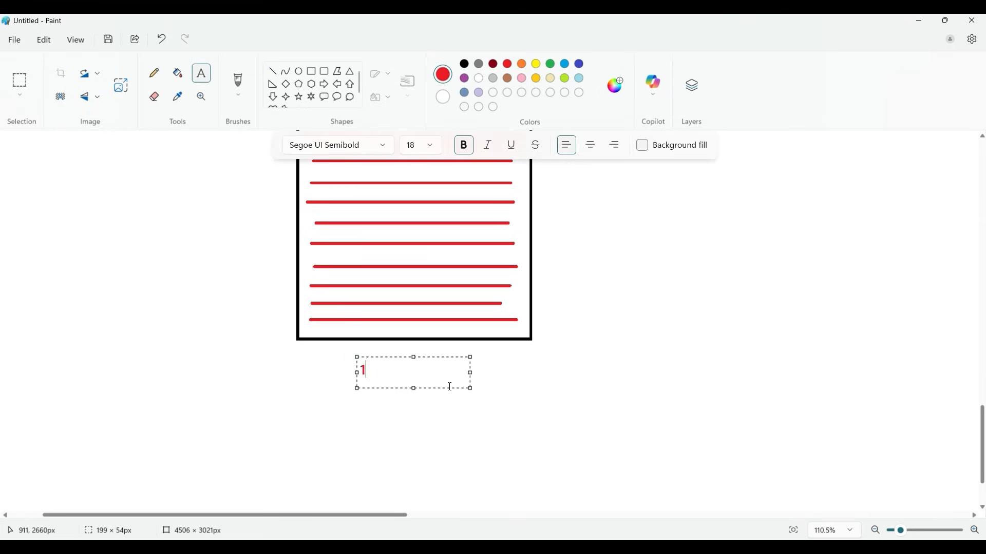
pyautogui.write('2mm@100mm')
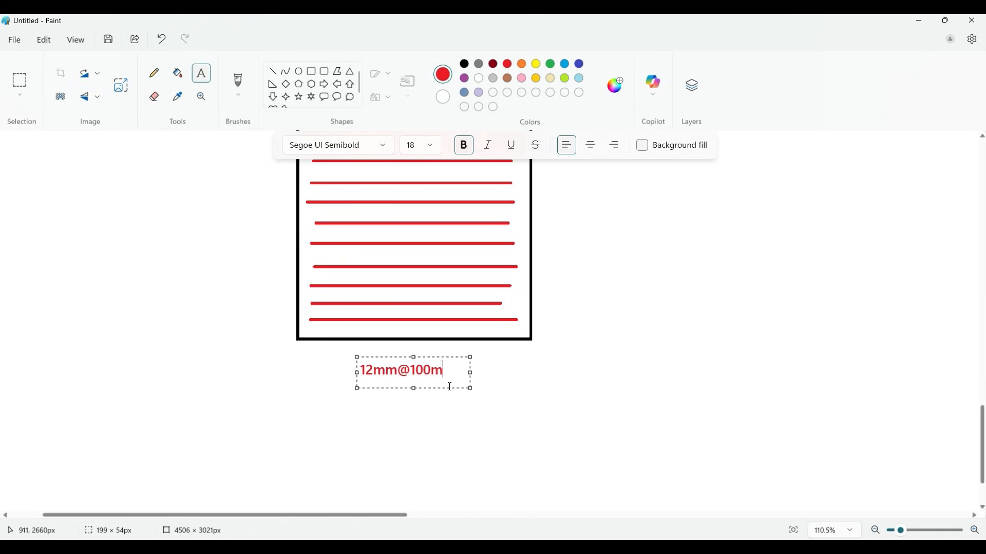
pyautogui.press('BackSpace')
pyautogui.press('BackSpace')
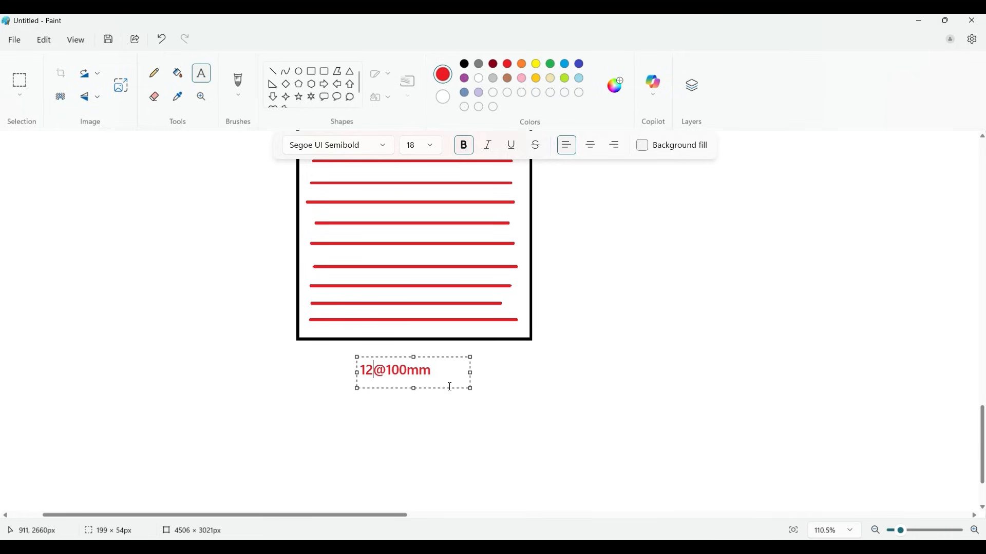
pyautogui.write('T')
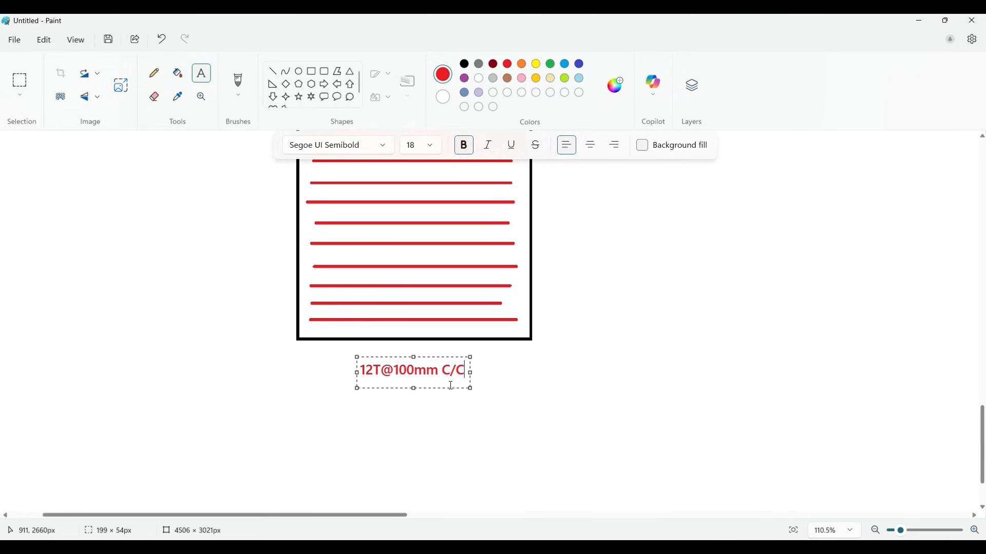
pyautogui.click(506, 370)
pyautogui.scroll(3, 417, 365)
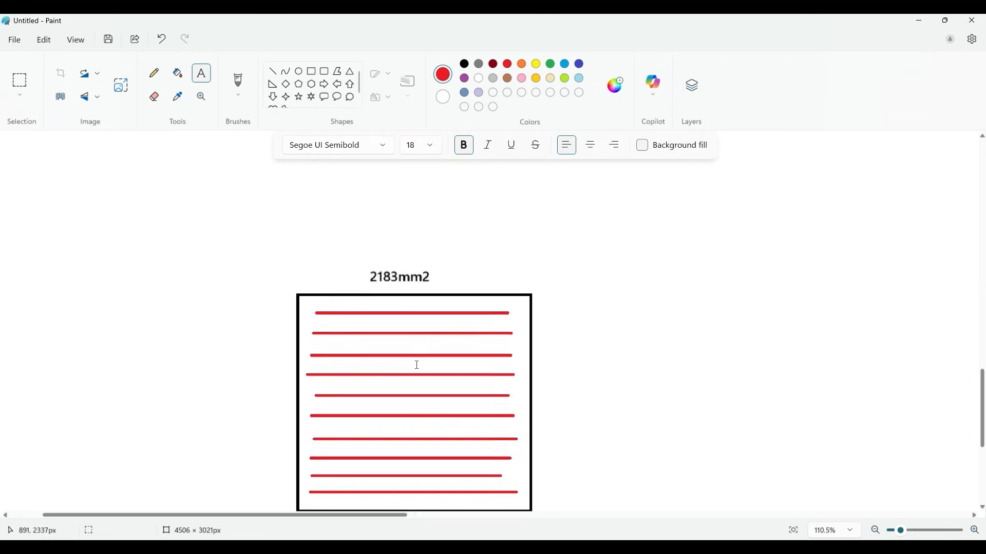
pyautogui.scroll(-2, 343, 323)
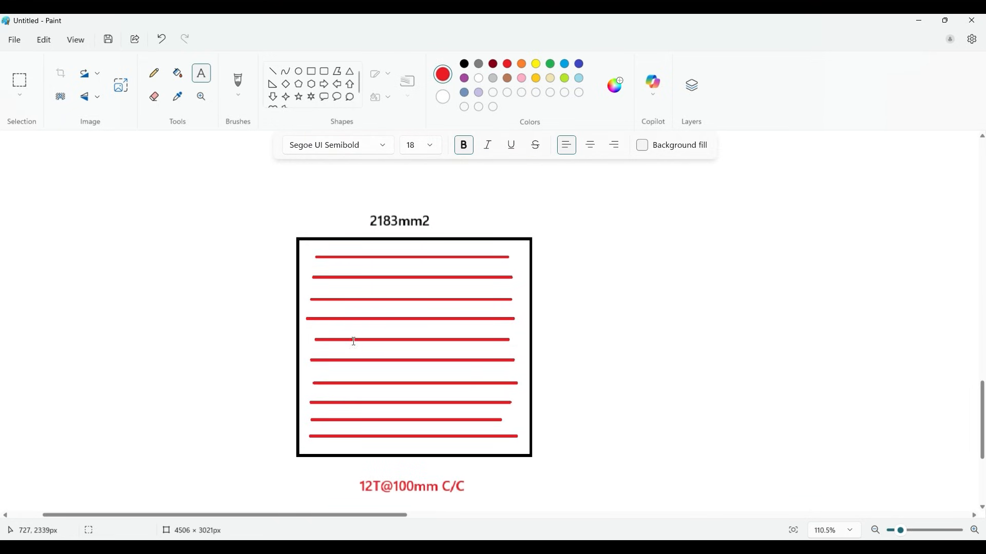
# Switch to SAFE, show the total rebar area with no specified value deducted, and examine the values on the first footings
pyautogui.hotkey('alt', 'Tab')
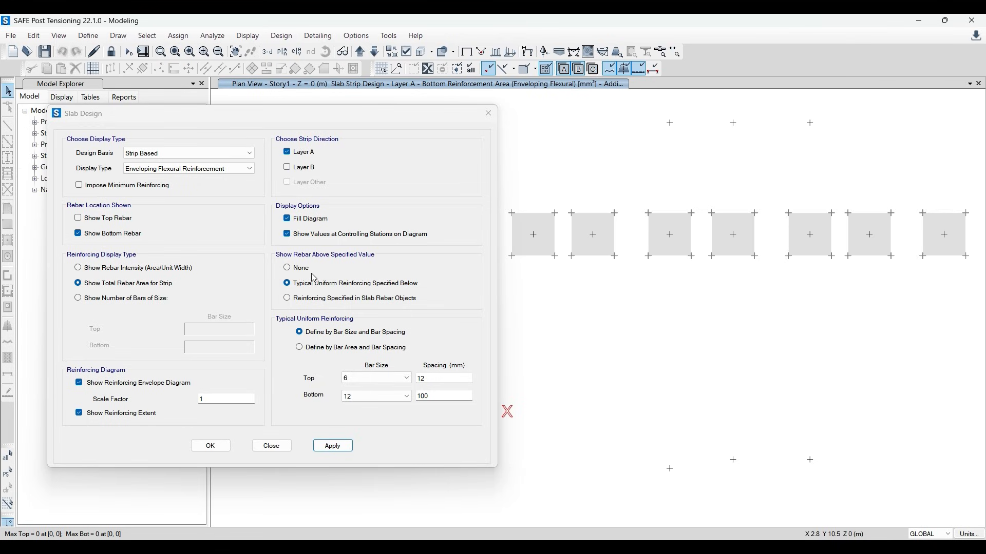
pyautogui.click(287, 268)
pyautogui.click(332, 446)
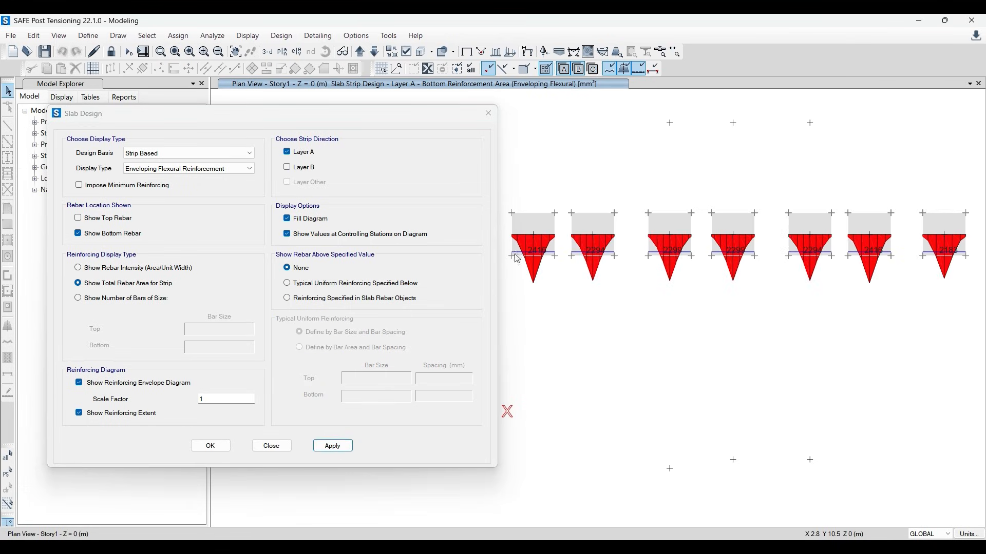
pyautogui.scroll(5, 516, 259)
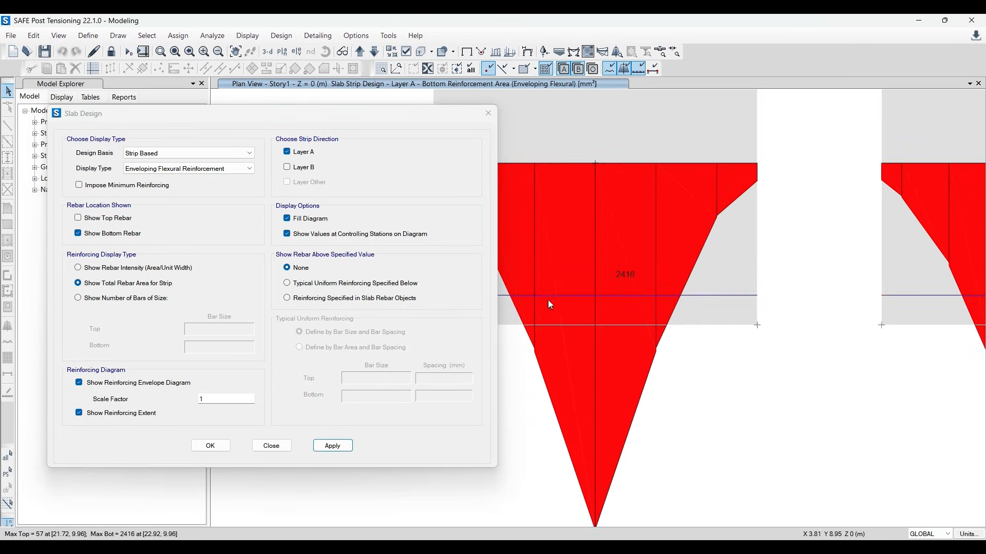
pyautogui.scroll(-4, 551, 305)
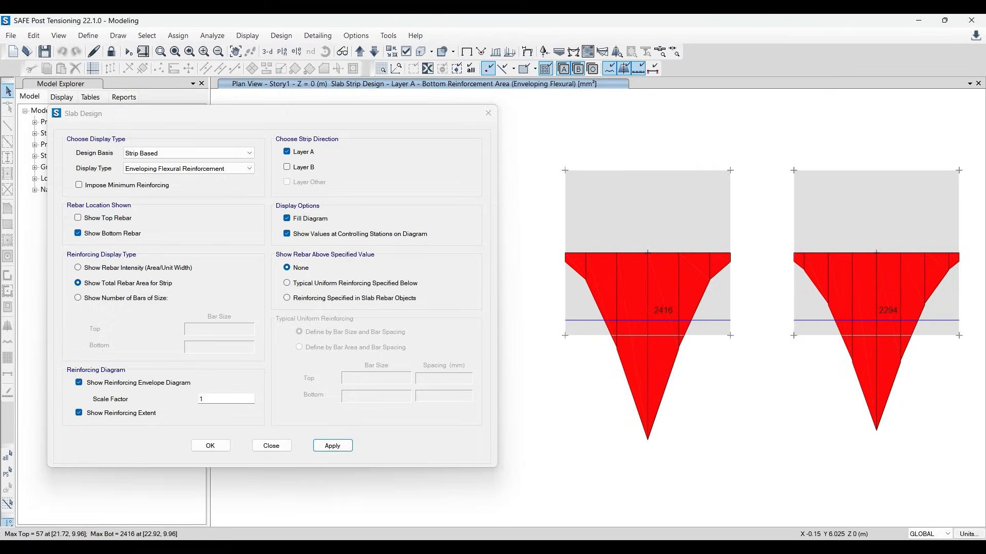
# Switch to Paint and draw a vertical green line across the red bars and a horizontal green line through the middle of the footing
pyautogui.click(334, 493)
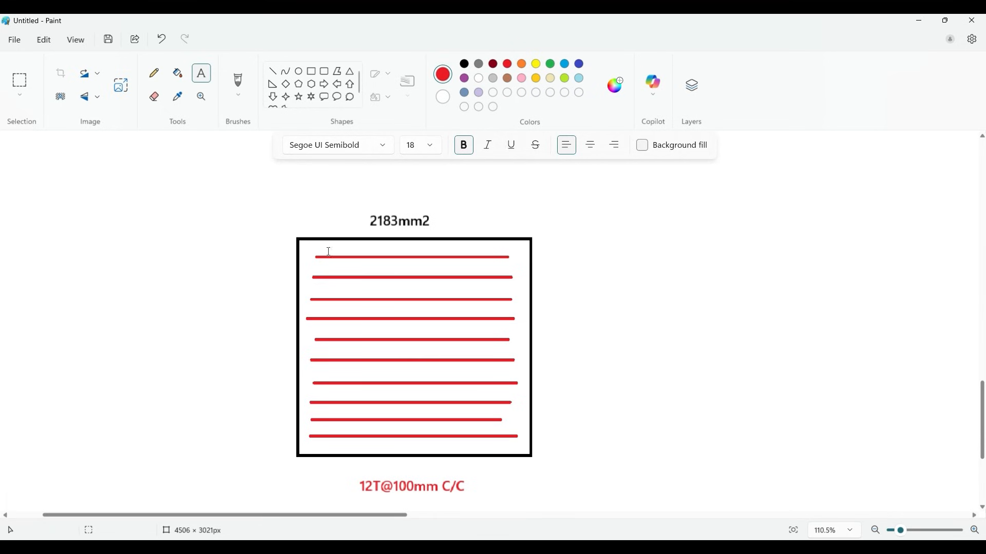
pyautogui.click(273, 71)
pyautogui.moveTo(339, 237)
pyautogui.keyDown('shift'); pyautogui.mouseDown()
pyautogui.moveTo(348, 310)
pyautogui.moveTo(341, 470)
pyautogui.moveTo(323, 482)
pyautogui.mouseUp(); pyautogui.keyUp('shift')
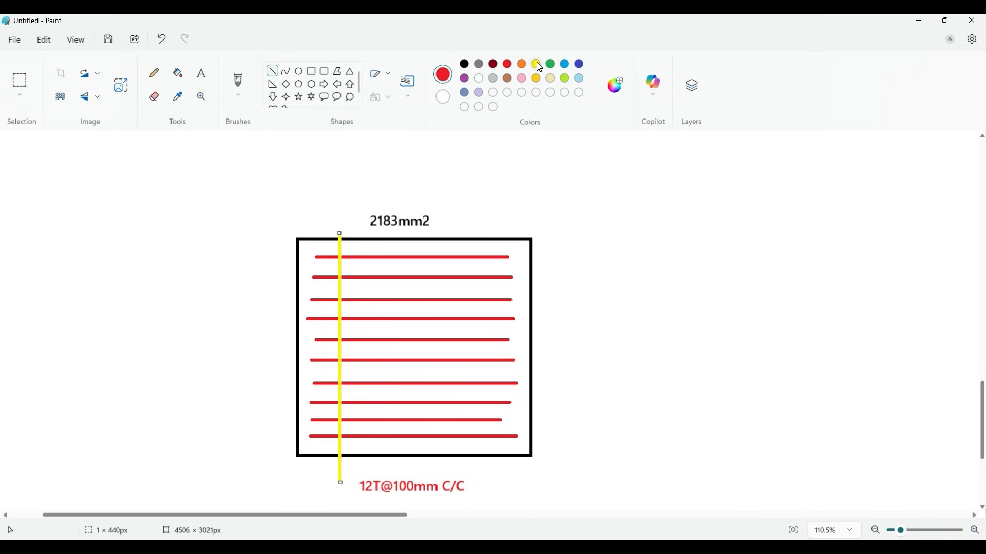
pyautogui.click(551, 64)
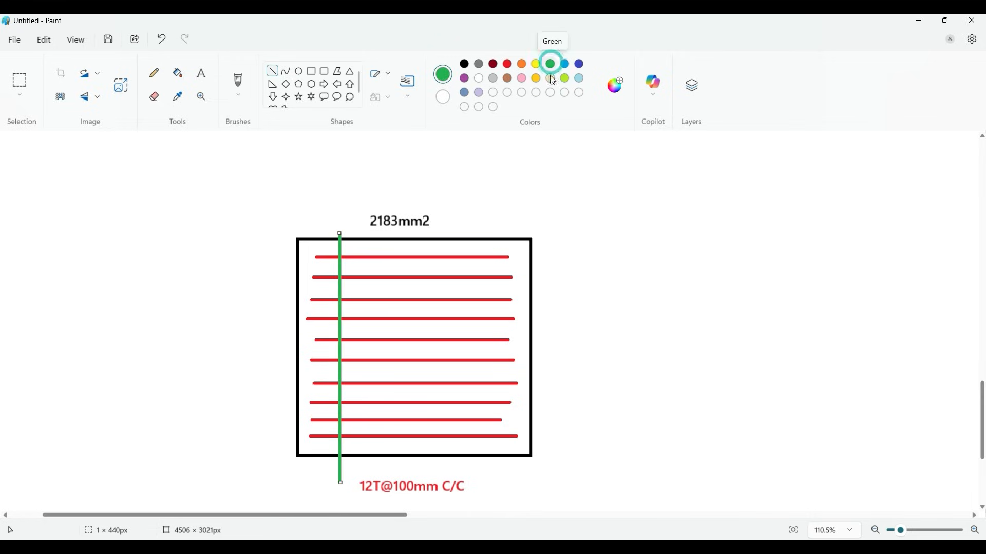
pyautogui.click(310, 483)
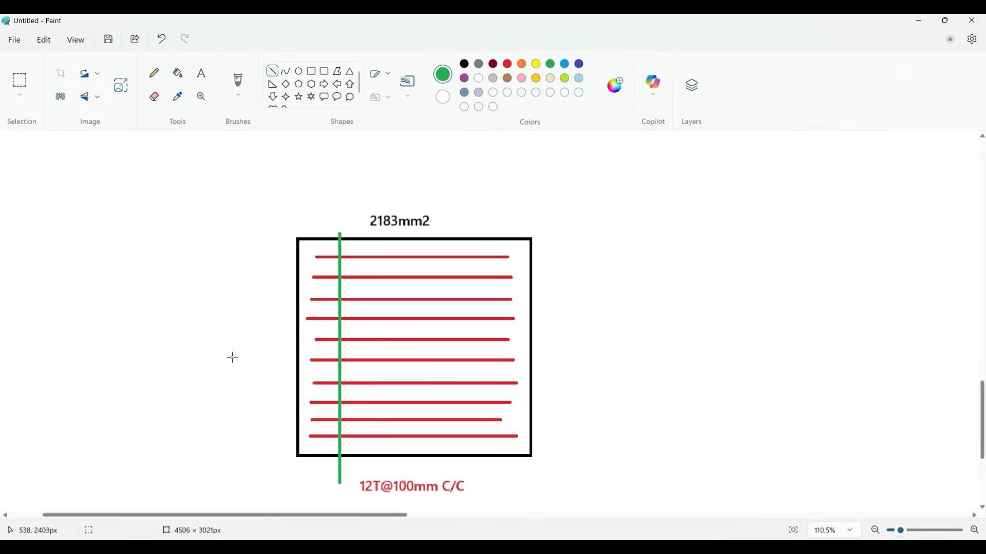
pyautogui.moveTo(233, 358); pyautogui.dragTo(555, 358)
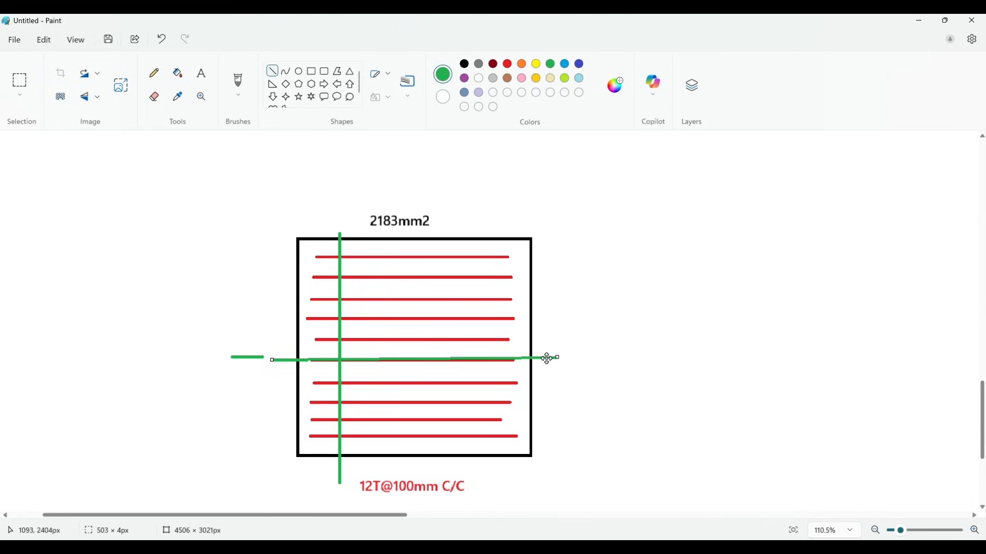
# Undo the horizontal green line and draw a brown horizontal line about 609 px long across the footing, just below the middle
pyautogui.hotkey('ctrl', 'z')
pyautogui.hotkey('ctrl', 'z')
pyautogui.click(465, 65)
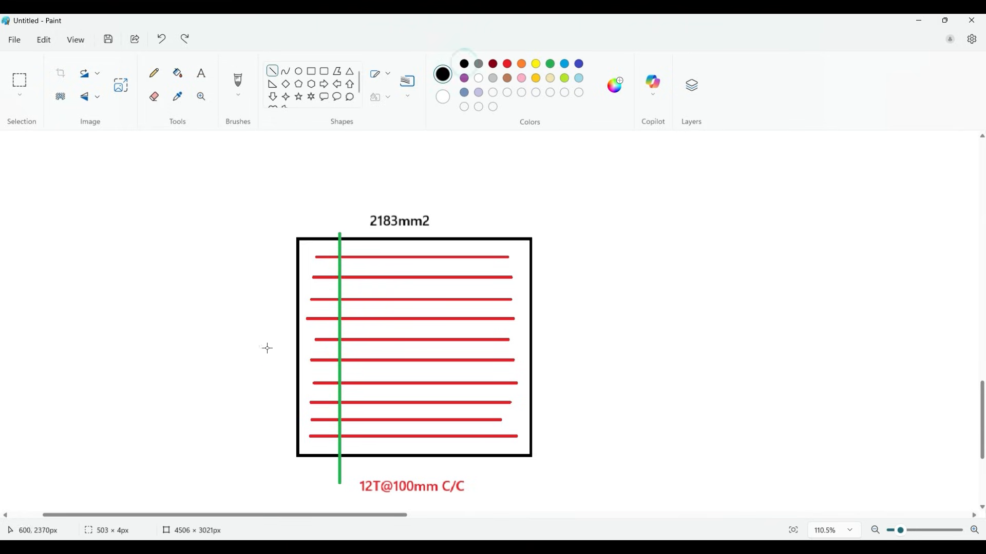
pyautogui.click(507, 78)
pyautogui.click(508, 79)
pyautogui.keyDown('shift'); pyautogui.moveTo(231, 379); pyautogui.dragTo(574, 366); pyautogui.keyUp('shift')
pyautogui.press('Up')
pyautogui.press('Up')
pyautogui.press('Up')
pyautogui.press('Up')
pyautogui.press('Up')
pyautogui.press('Up')
pyautogui.press('Up')
pyautogui.press('Up')
pyautogui.press('Up')
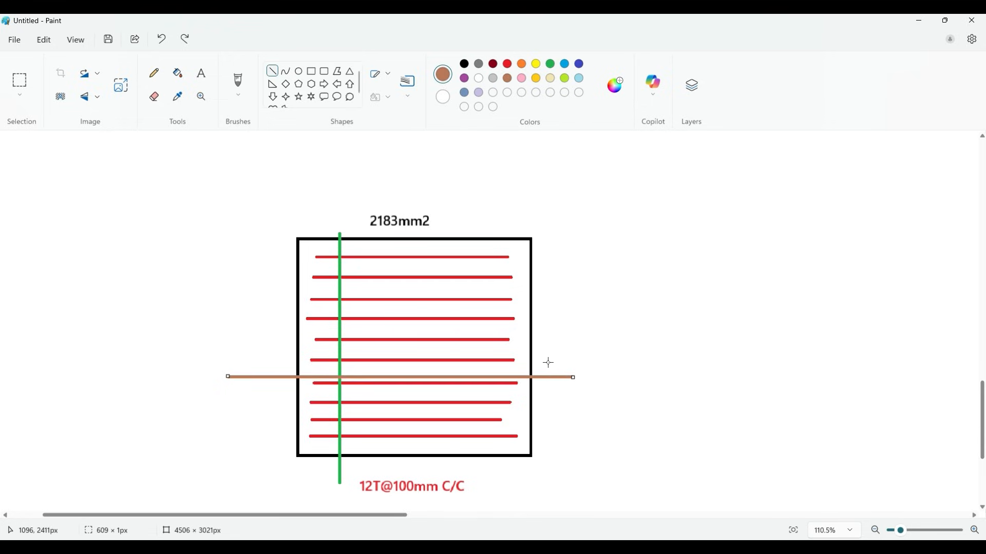
pyautogui.click(579, 327)
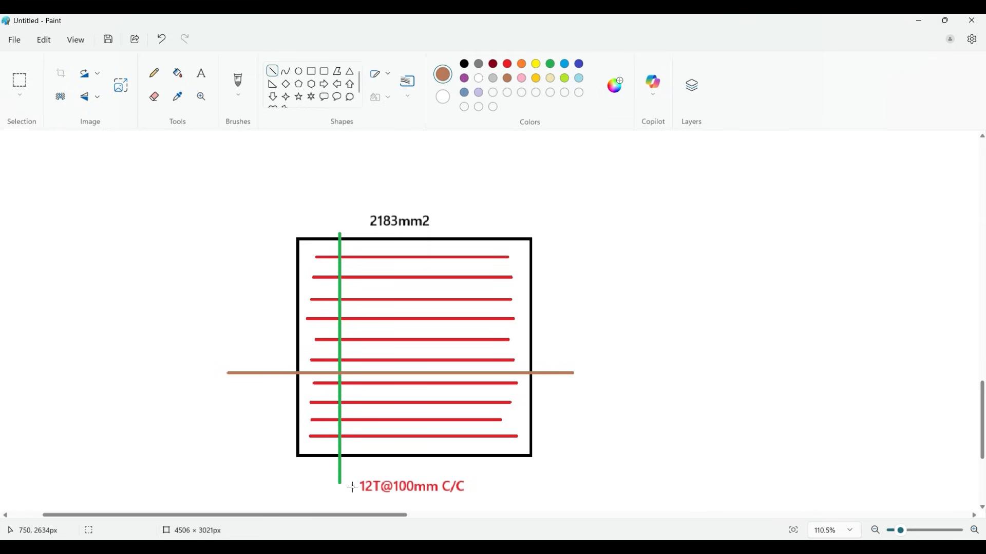
# Rotate the "12T@100mm C/C" note to read upward and move it below the footing, beside the lower end of the green line
pyautogui.scroll(-1, 351, 412)
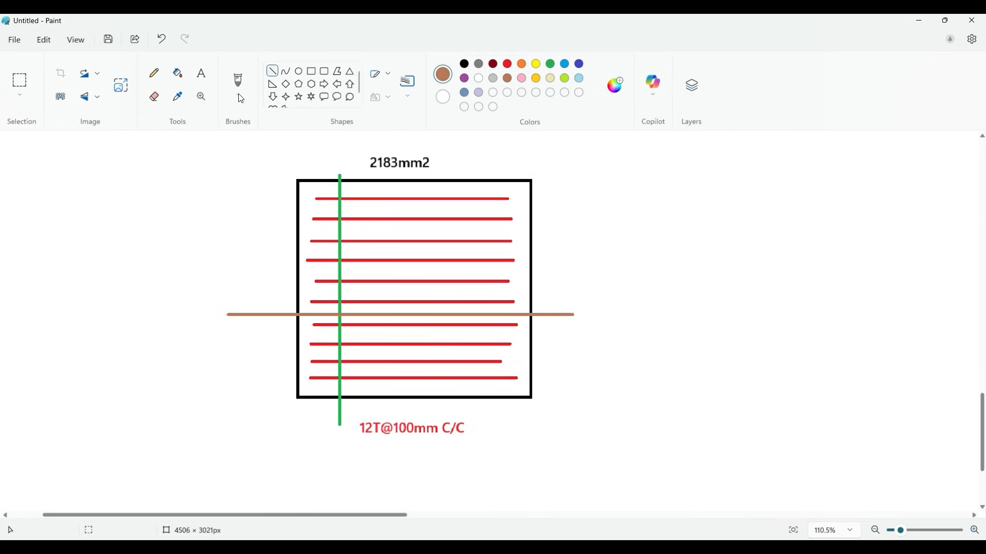
pyautogui.click(19, 81)
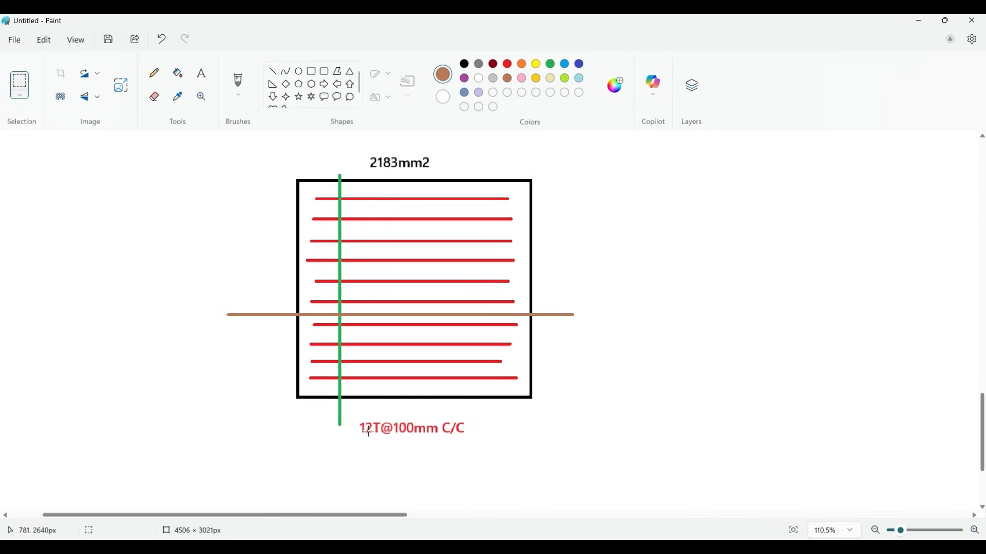
pyautogui.moveTo(356, 422); pyautogui.dragTo(485, 442)
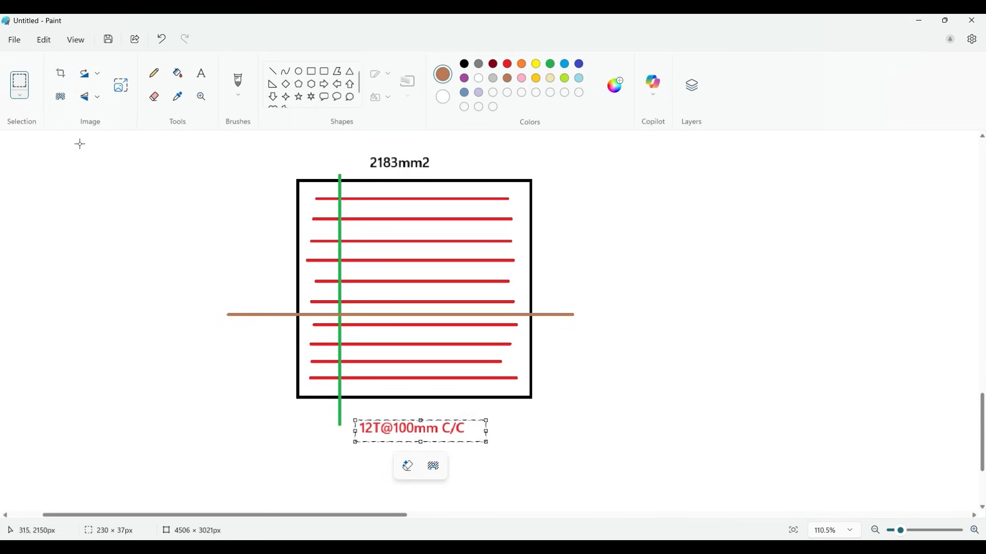
pyautogui.click(90, 73)
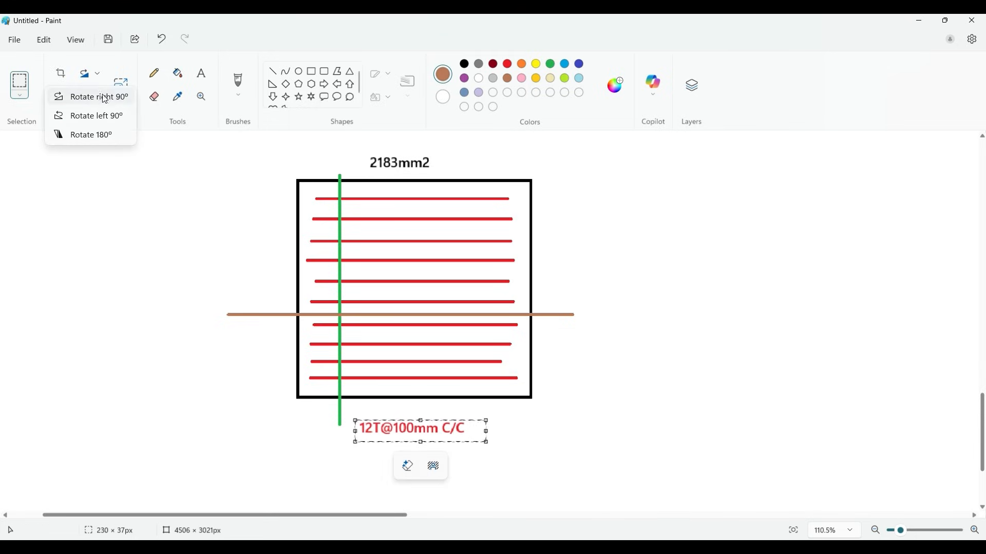
pyautogui.click(118, 98)
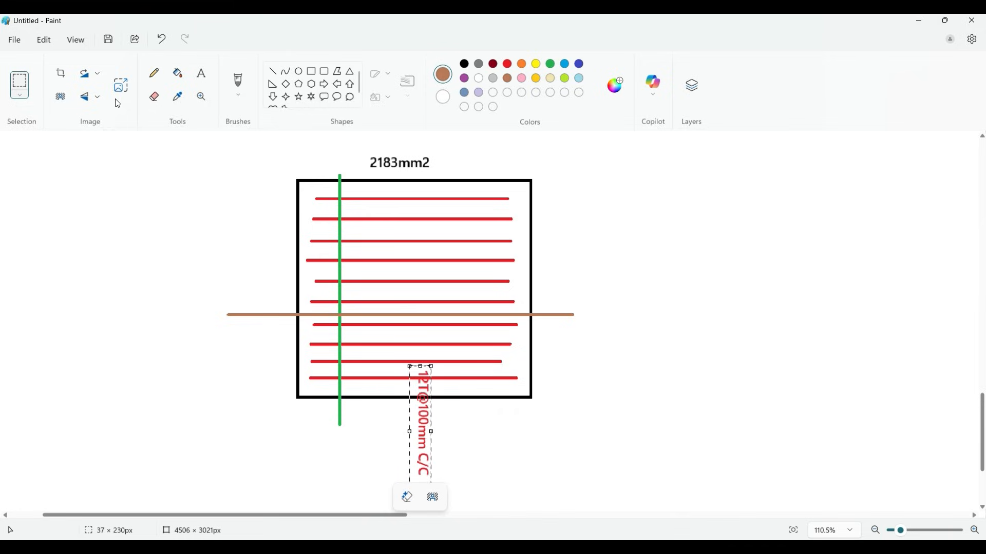
pyautogui.click(94, 75)
pyautogui.click(95, 113)
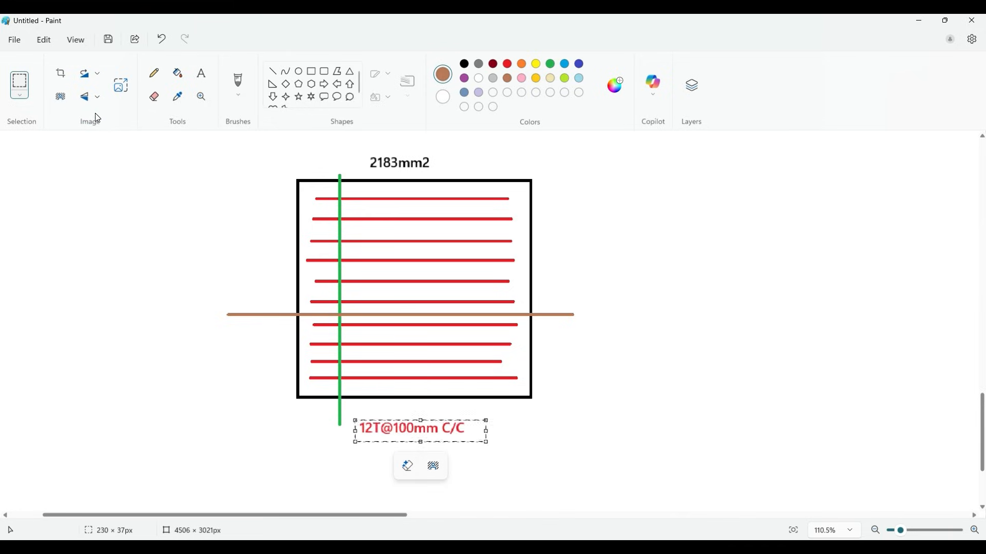
pyautogui.click(99, 74)
pyautogui.click(94, 114)
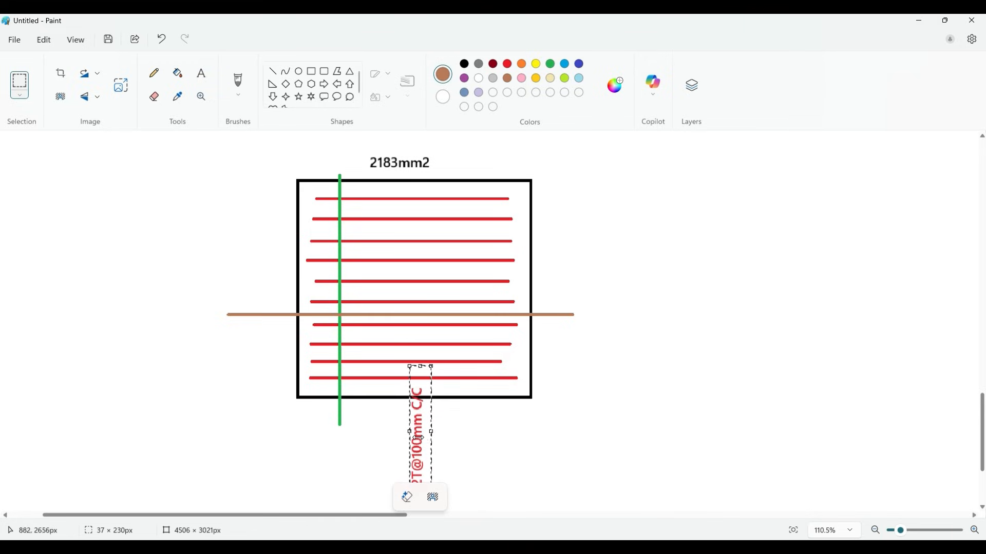
pyautogui.moveTo(423, 444); pyautogui.dragTo(335, 459)
pyautogui.click(387, 447)
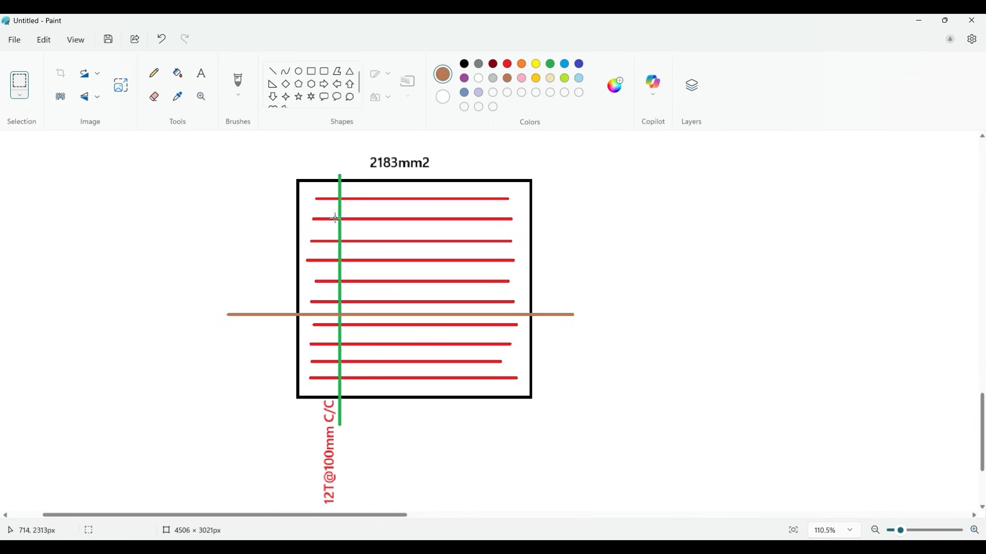
# Switch to SAFE and show the Layer A rebar above typical uniform reinforcing of 12 mm bottom bars at 100 mm
pyautogui.hotkey('alt', 'Tab')
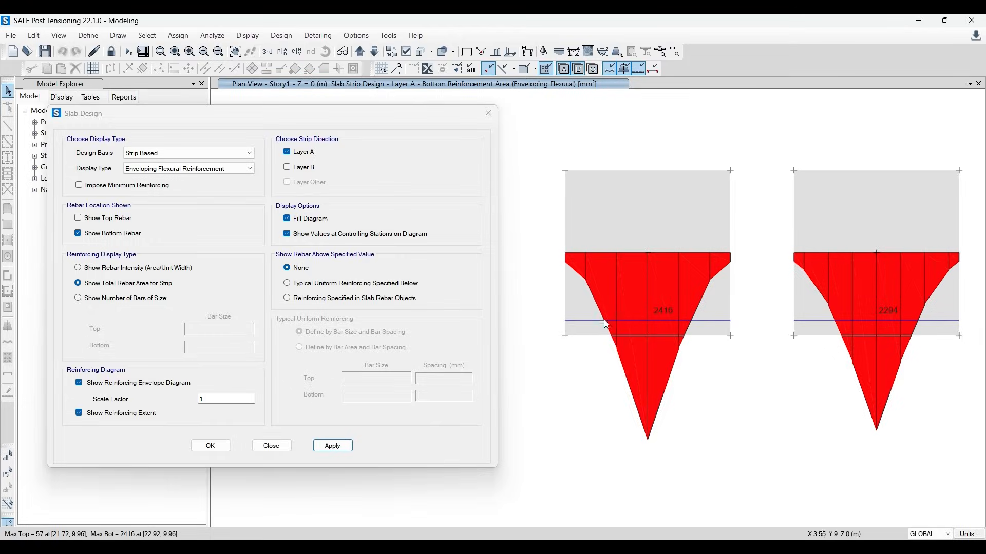
pyautogui.click(334, 283)
pyautogui.click(333, 446)
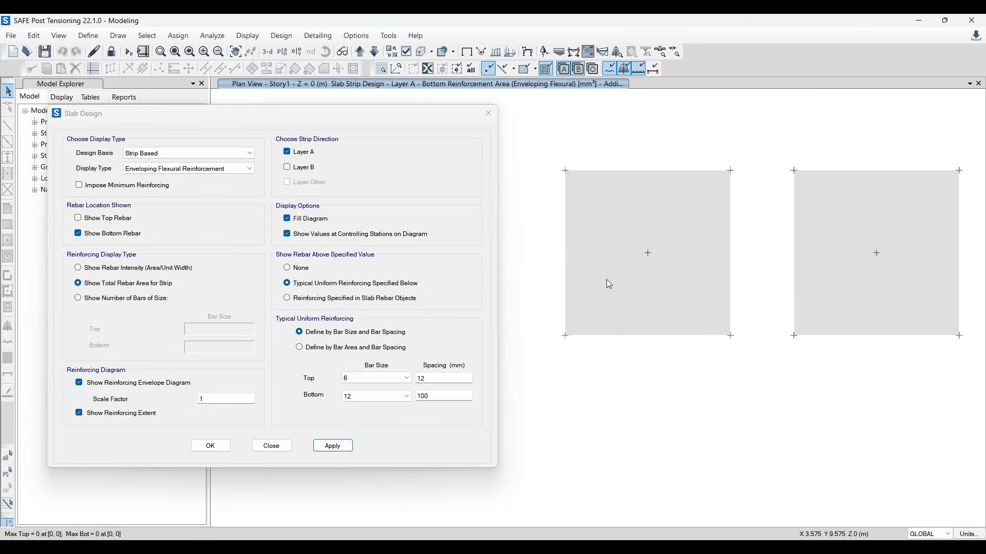
# Try a bottom bar spacing of 200 mm, examine the additional rebar, and consult the Paint sketch before returning to SAFE
pyautogui.doubleClick(430, 396)
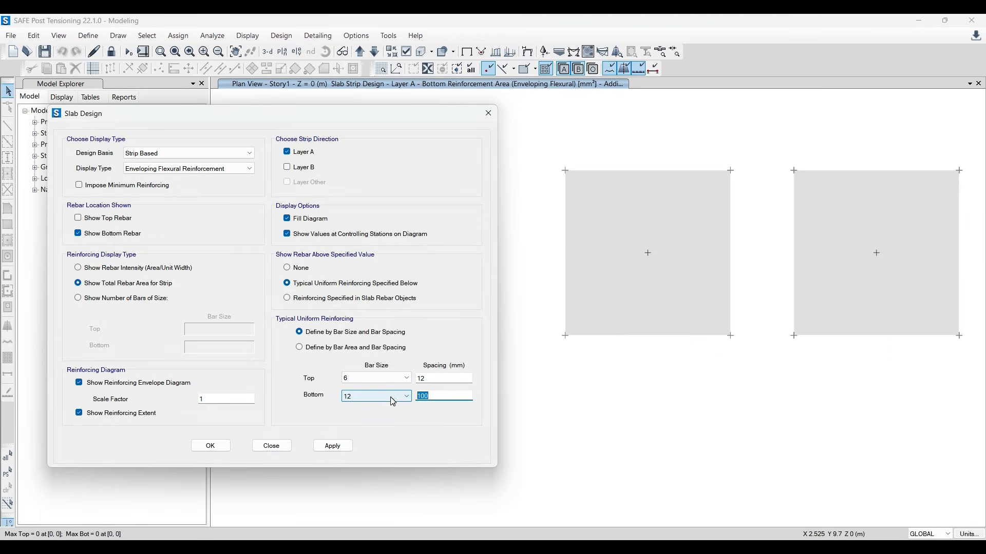
pyautogui.write('200')
pyautogui.click(332, 446)
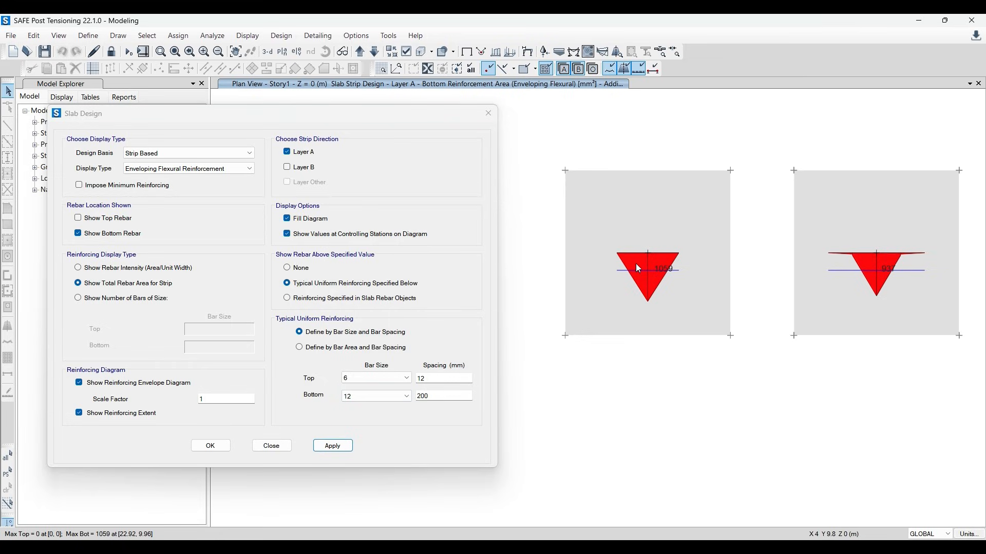
pyautogui.moveTo(635, 254)
pyautogui.click(324, 546)
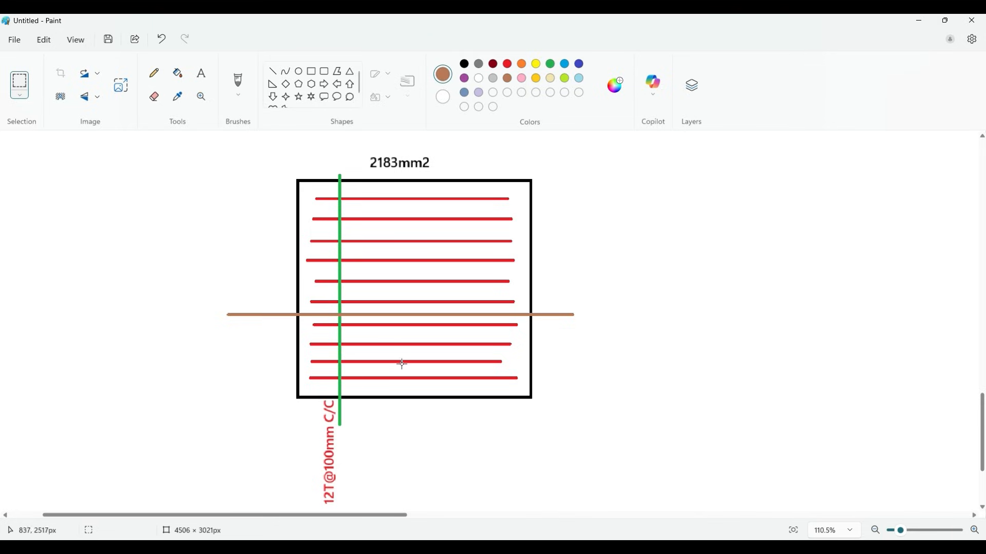
pyautogui.moveTo(360, 547)
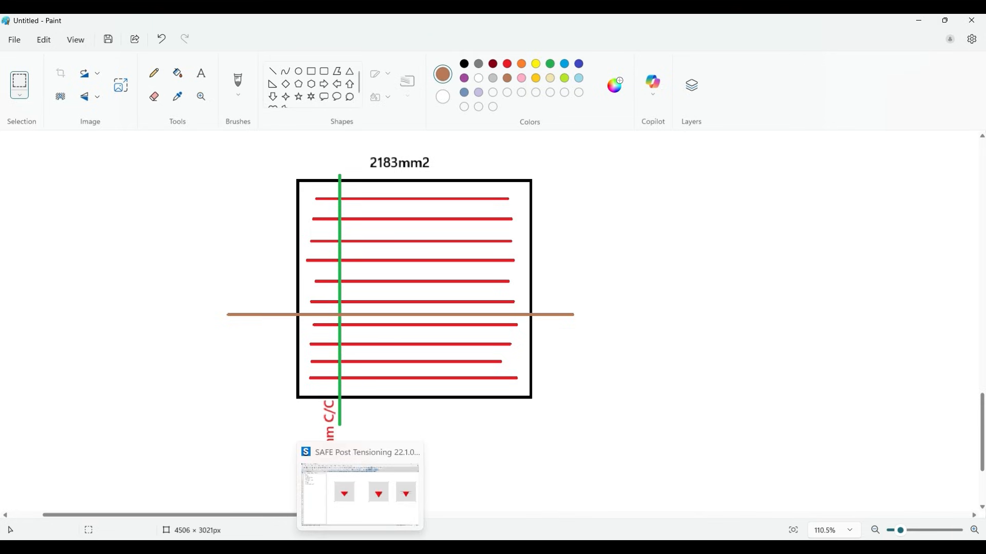
pyautogui.click(358, 519)
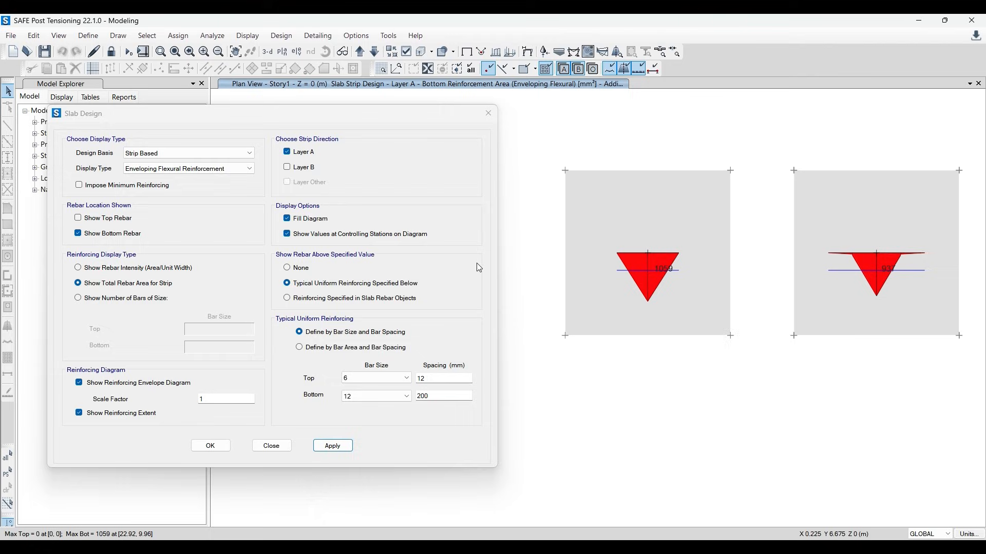
# Set the bottom bar spacing back to 100 mm with only the Layer A strips shown, and update the diagram
pyautogui.click(307, 169)
pyautogui.click(299, 151)
pyautogui.click(304, 167)
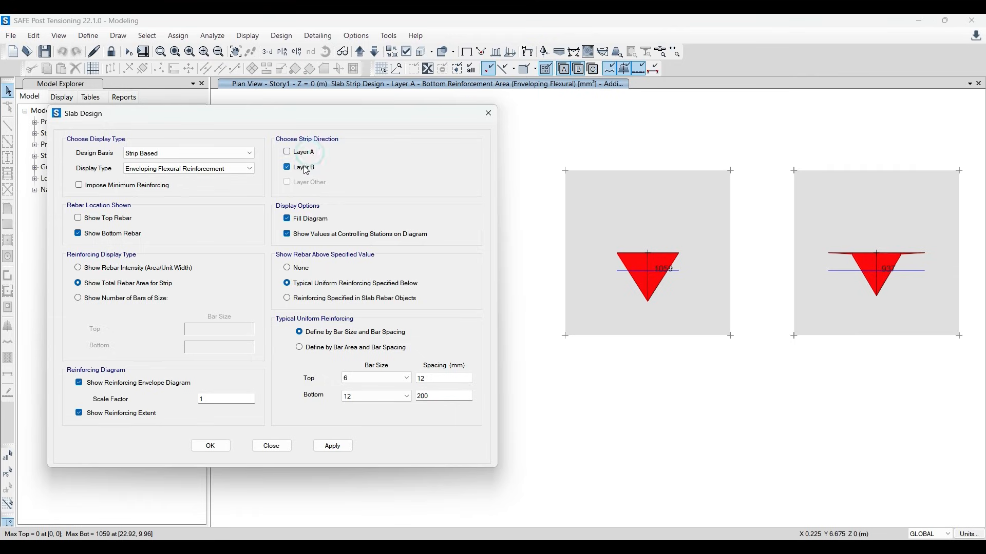
pyautogui.click(304, 152)
pyautogui.doubleClick(442, 396)
pyautogui.write('1')
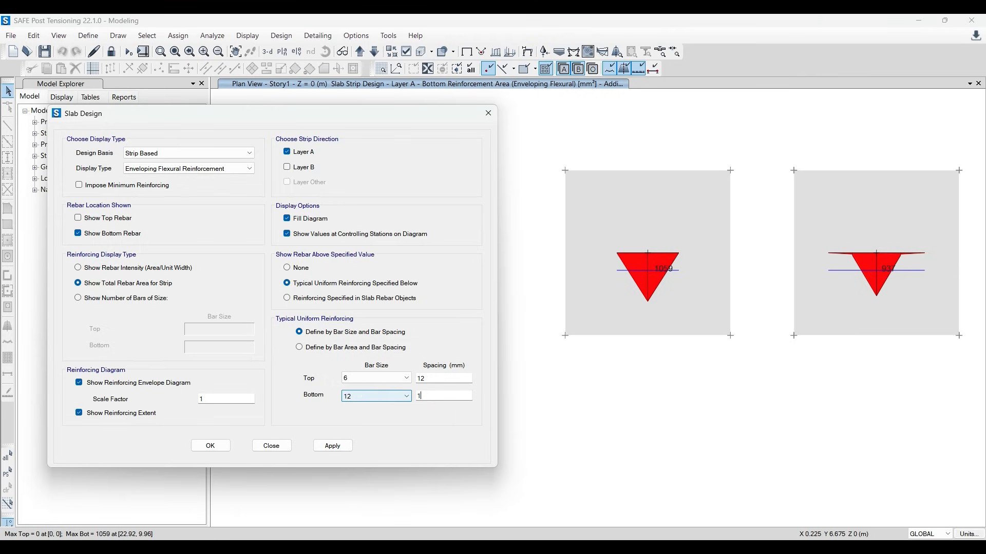
pyautogui.write('00')
pyautogui.click(333, 446)
pyautogui.click(694, 283)
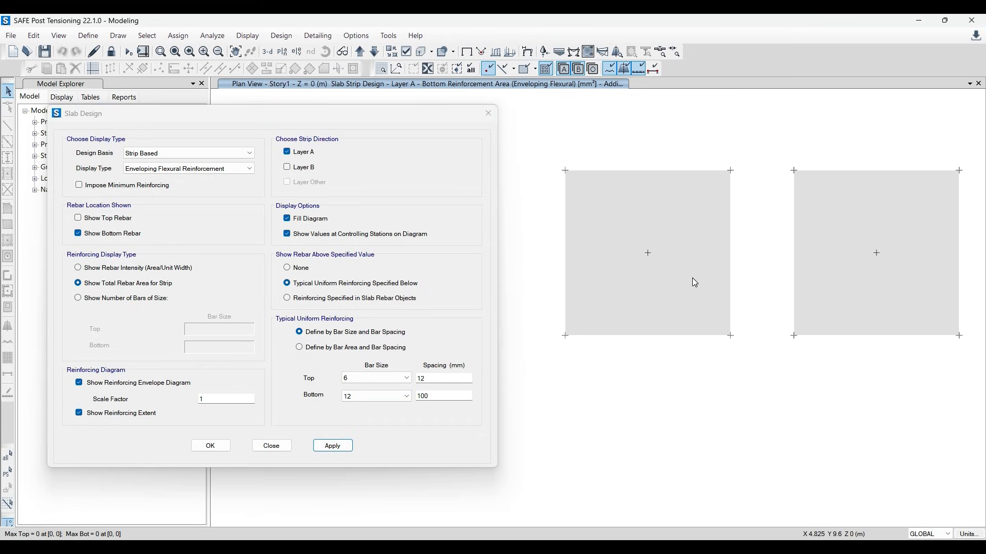
# Display the additional bottom rebar for both strip layers, and restrict the display to Layer B only
pyautogui.click(304, 167)
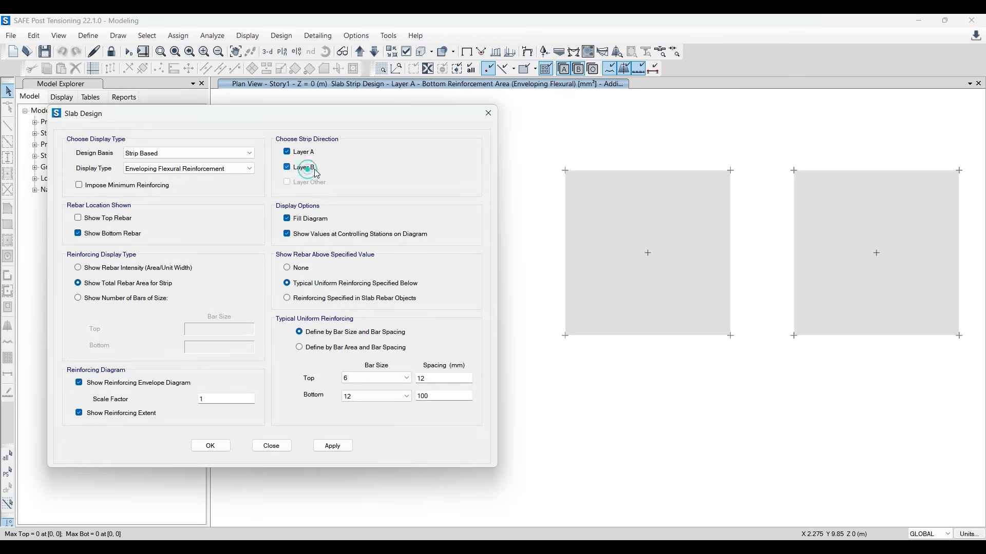
pyautogui.click(334, 445)
pyautogui.click(287, 152)
pyautogui.click(333, 445)
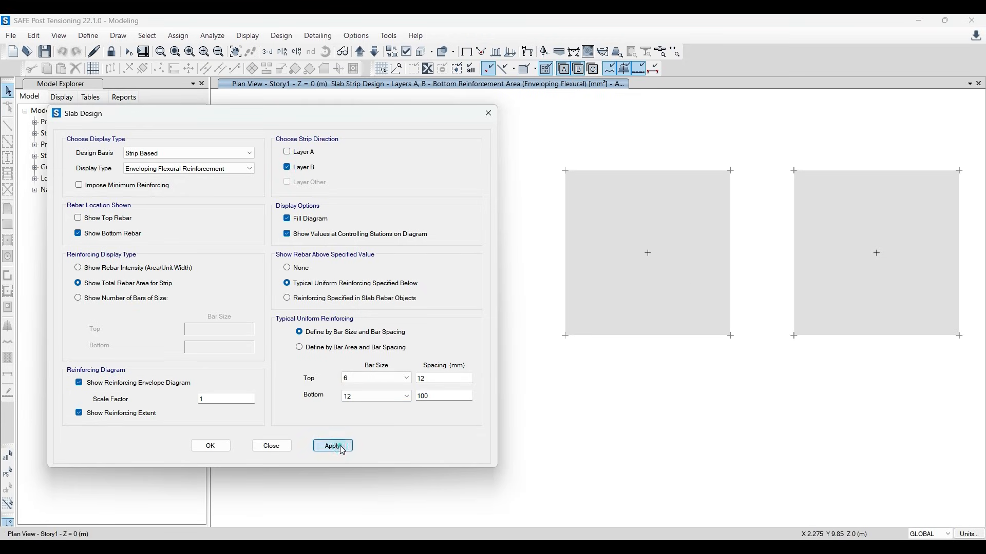
# Show the total Layer B bottom rebar area with no specified value deducted, and examine the values on the footings
pyautogui.click(301, 268)
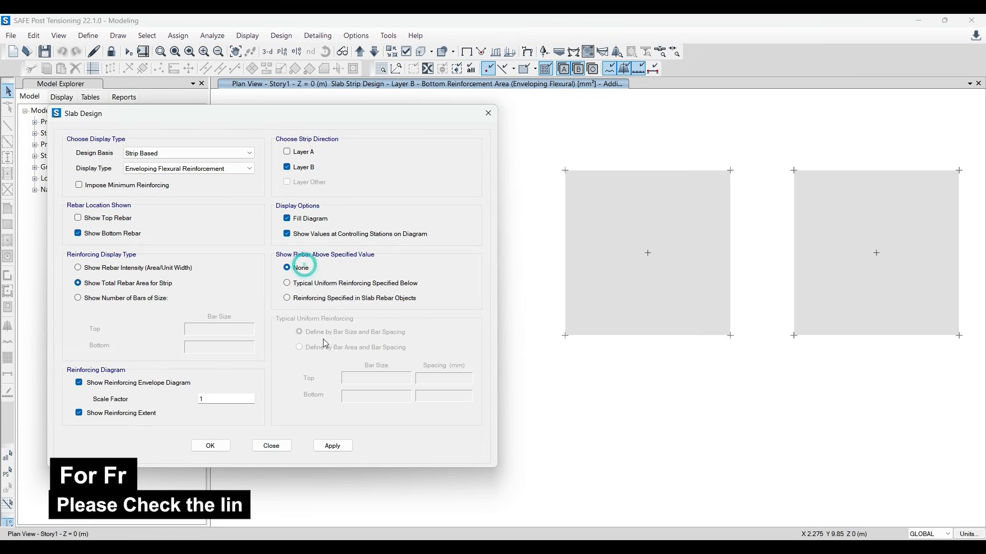
pyautogui.click(336, 448)
pyautogui.scroll(-3, 523, 347)
pyautogui.scroll(1, 691, 326)
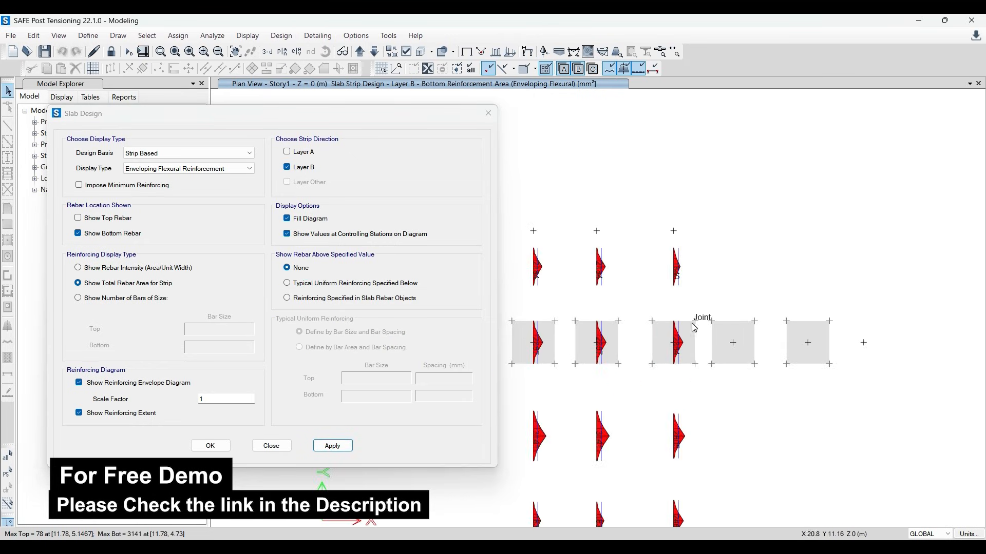
pyautogui.scroll(1, 535, 374)
pyautogui.scroll(-1, 585, 297)
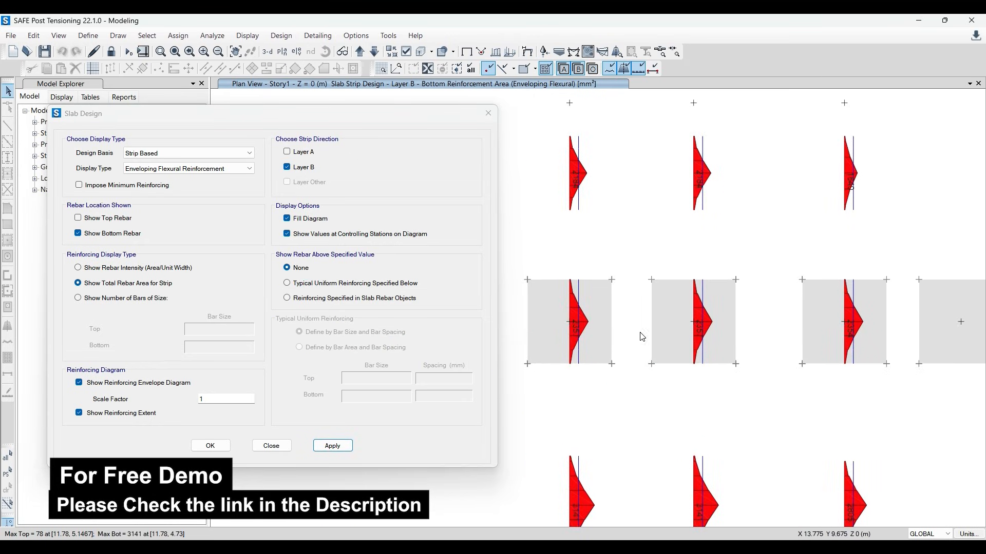
pyautogui.scroll(-3, 620, 384)
pyautogui.scroll(2, 621, 359)
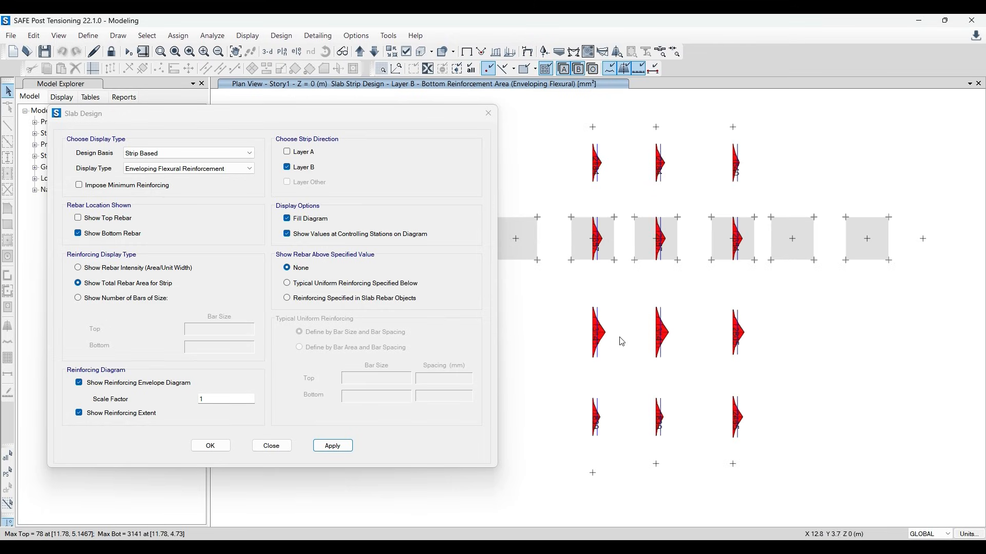
pyautogui.scroll(2, 591, 221)
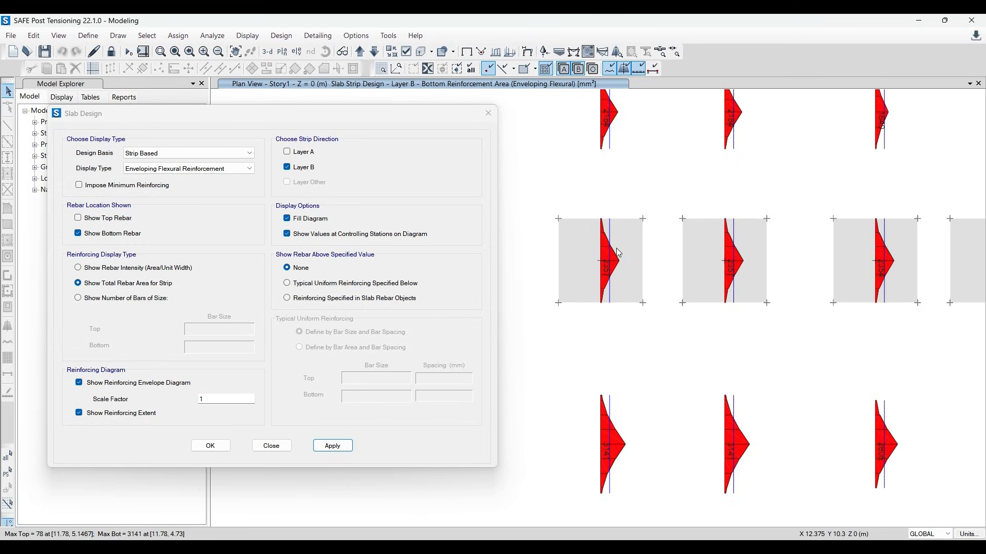
pyautogui.moveTo(725, 339); pyautogui.dragTo(690, 330, button='middle')
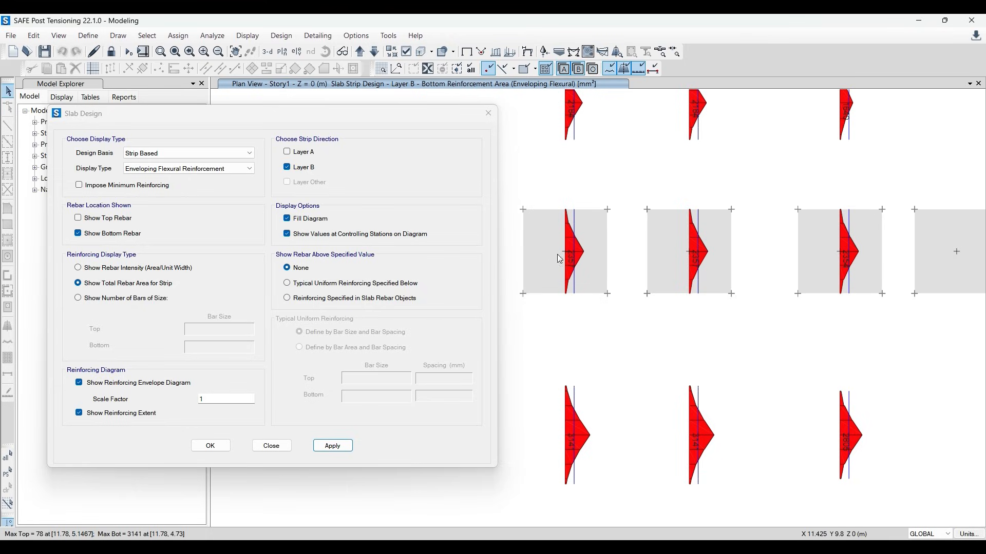
pyautogui.scroll(2, 657, 267)
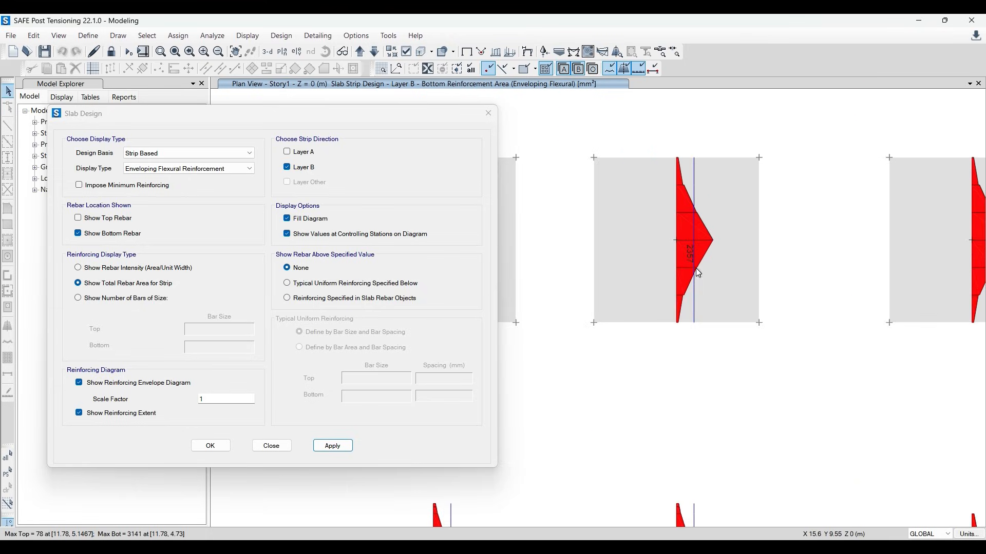
pyautogui.scroll(-4, 696, 268)
# Switch to Paint and draw a second black square footing outline to the right of the existing footing sketch
pyautogui.moveTo(413, 547)
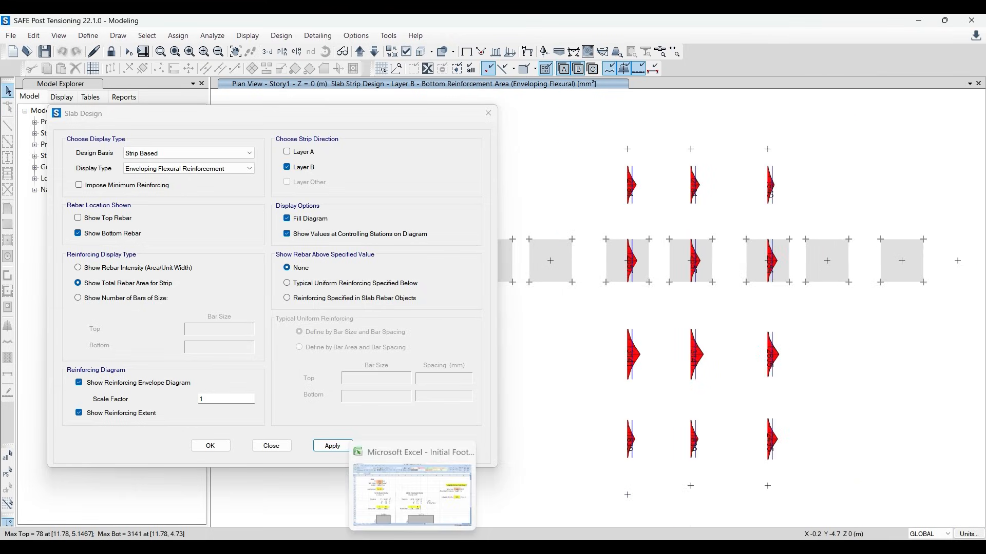
pyautogui.click(354, 547)
pyautogui.scroll(-1, 339, 400)
pyautogui.scroll(1, 339, 399)
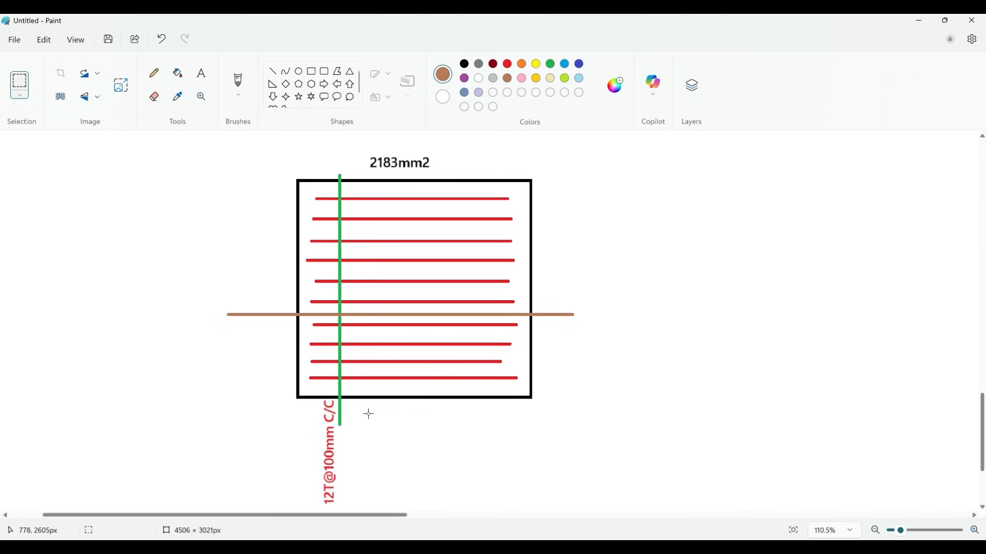
pyautogui.keyDown('ctrl'); pyautogui.scroll(-3, 369, 415); pyautogui.keyUp('ctrl')
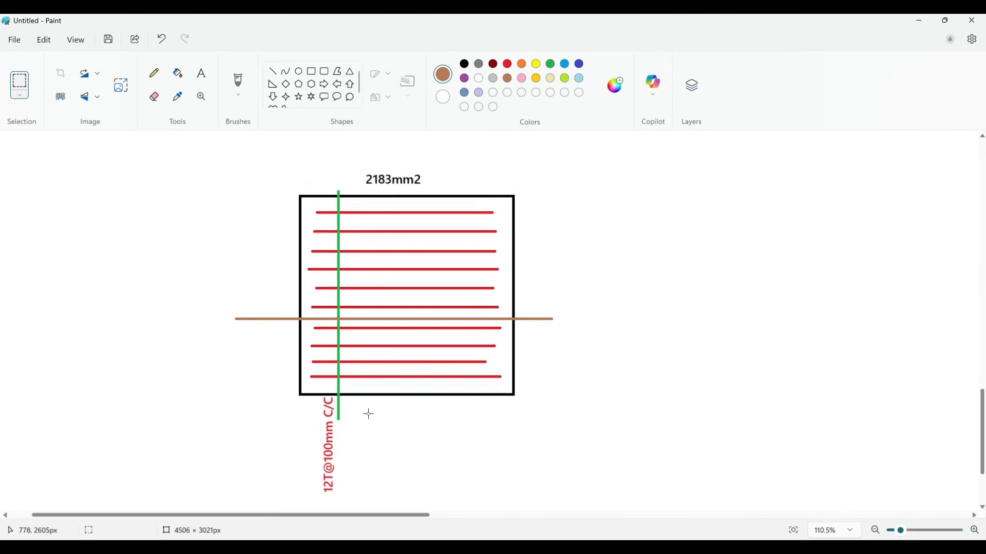
pyautogui.click(312, 72)
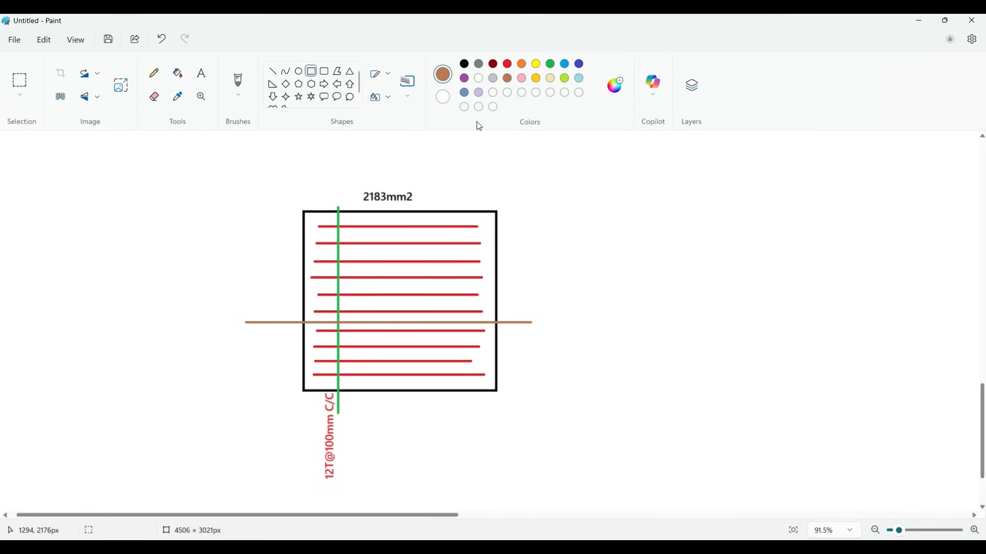
pyautogui.click(464, 63)
pyautogui.moveTo(672, 210); pyautogui.dragTo(860, 393)
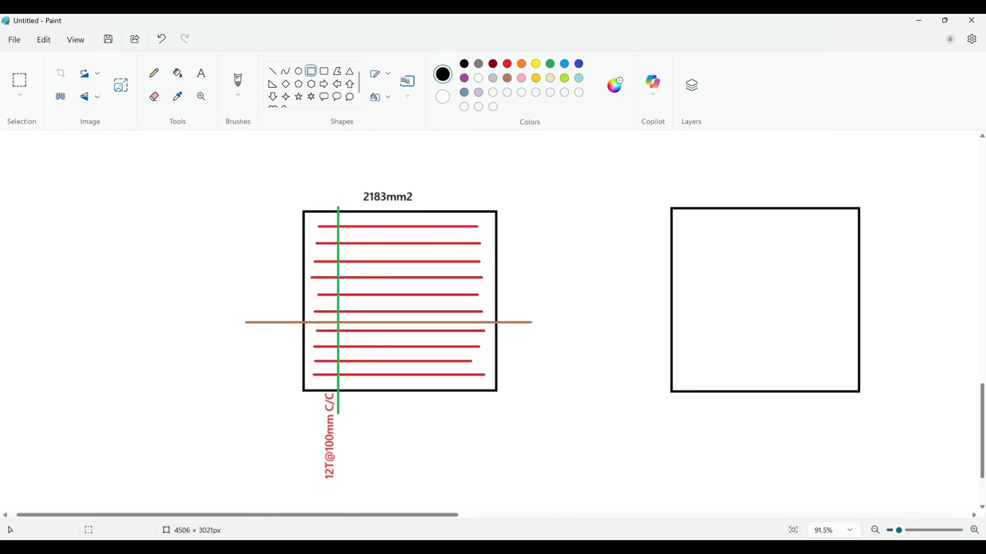
# Switch to SAFE and examine the Layer B total bottom rebar areas on the footings
pyautogui.hotkey('alt', 'Tab')
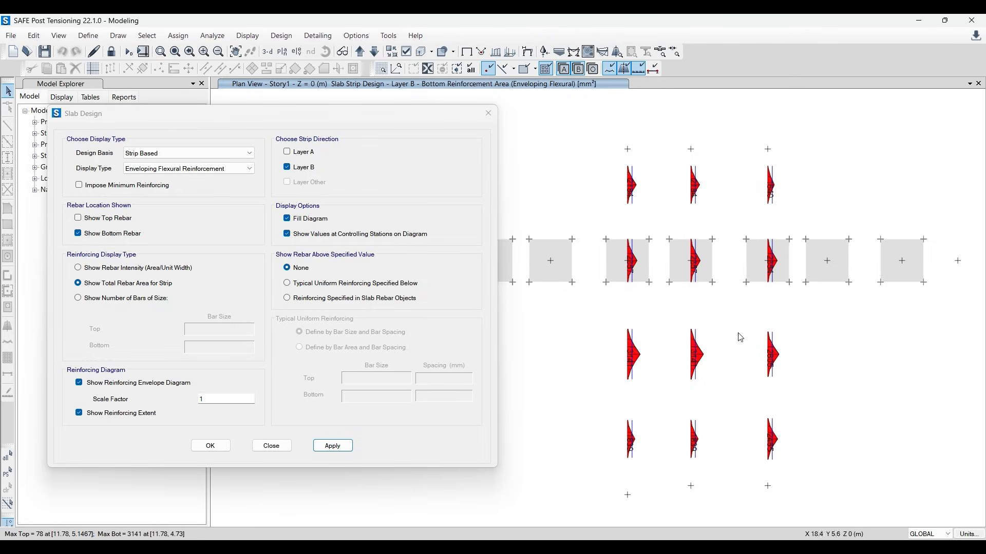
pyautogui.scroll(1, 587, 254)
pyautogui.scroll(1, 618, 230)
pyautogui.scroll(-3, 613, 241)
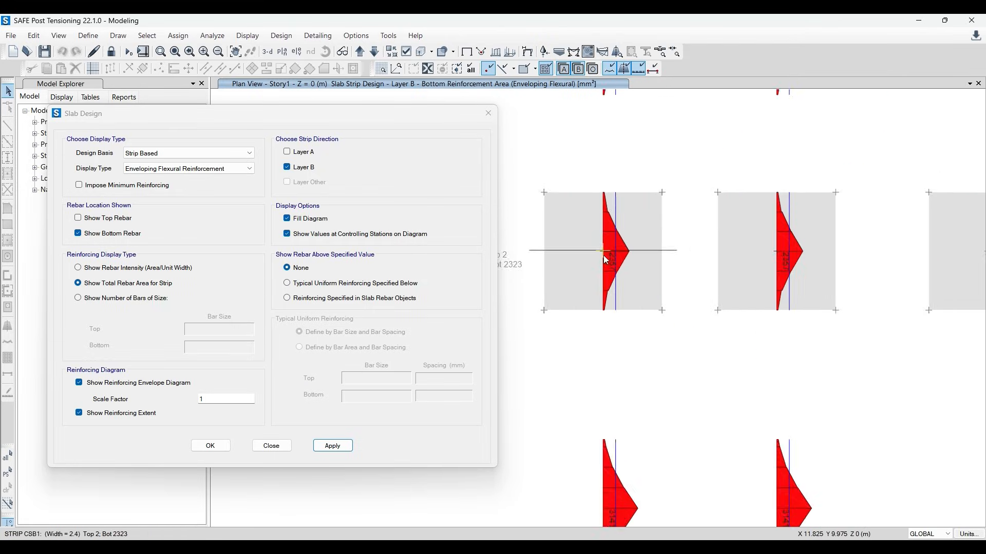
pyautogui.moveTo(334, 547)
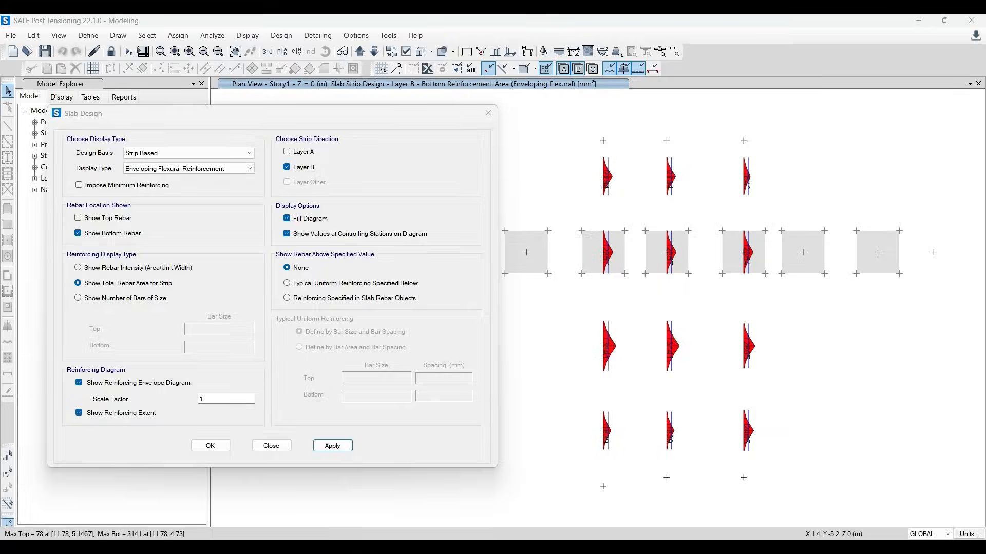
# Switch to Paint and add the black label "2357mm2" beside the right-hand edge of the second footing square
pyautogui.hotkey('alt', 'Tab')
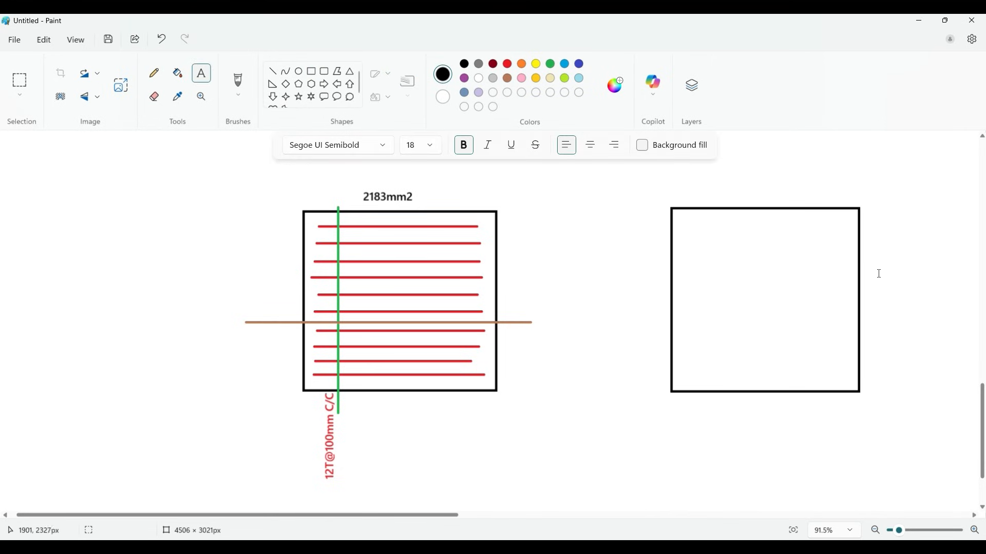
pyautogui.moveTo(874, 274); pyautogui.dragTo(915, 312)
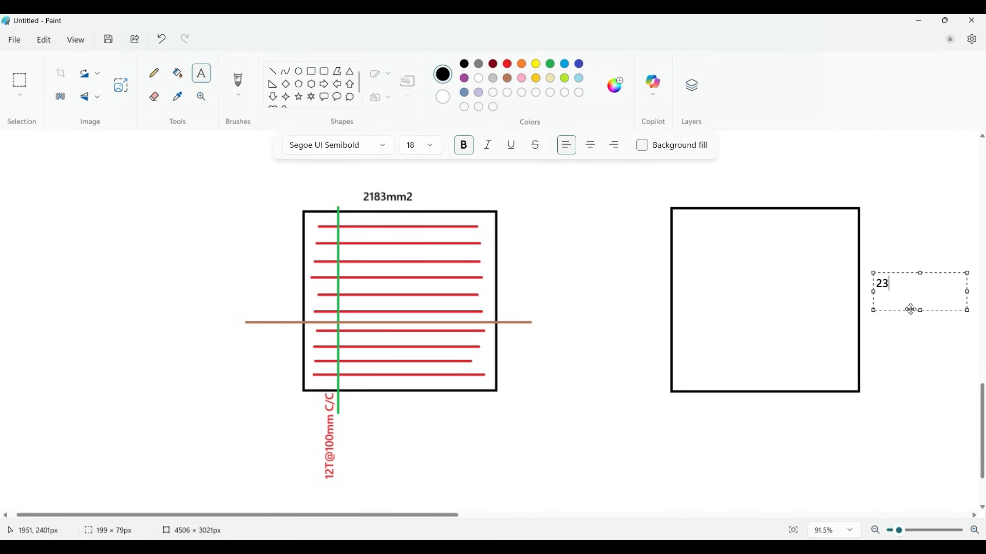
pyautogui.write('2357mm2')
pyautogui.click(938, 220)
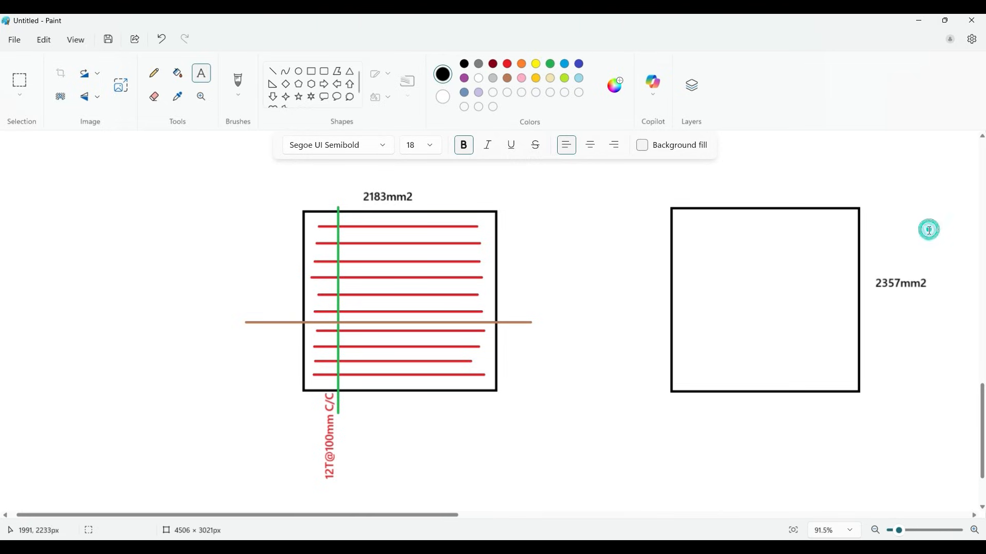
# Draw a brown vertical strip line through the second footing square, extending beyond its upper and lower edges
pyautogui.click(507, 80)
pyautogui.click(274, 71)
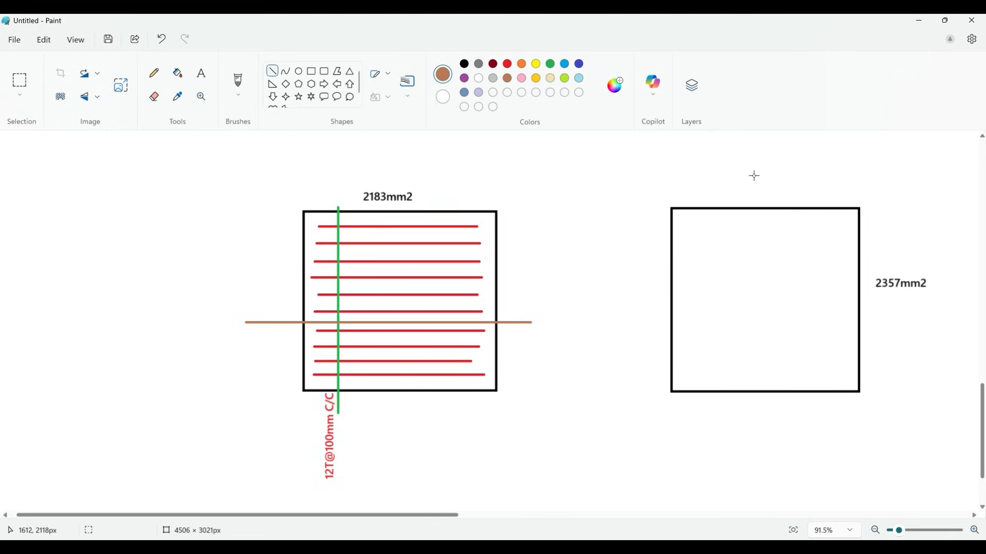
pyautogui.moveTo(758, 175); pyautogui.dragTo(797, 442)
# Label the horizontal brown line "Strip A" and the vertical brown line "Strip B" in brown text
pyautogui.click(202, 73)
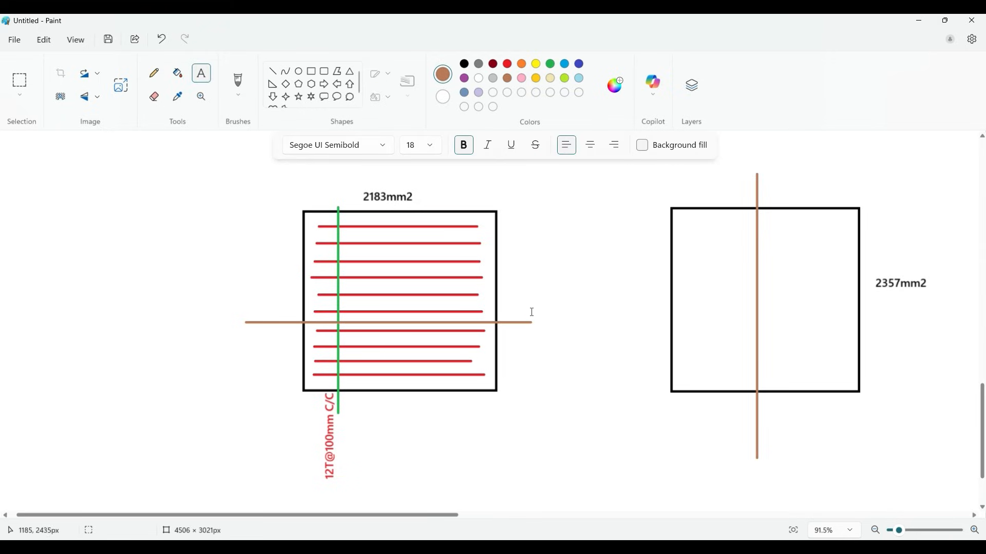
pyautogui.click(511, 304)
pyautogui.write('Strip A')
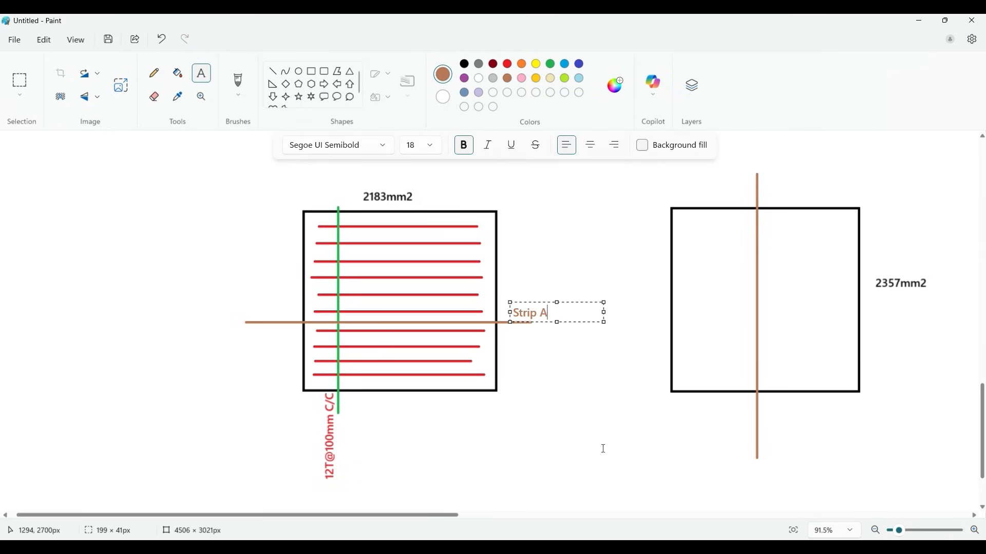
pyautogui.click(604, 449)
pyautogui.click(764, 450)
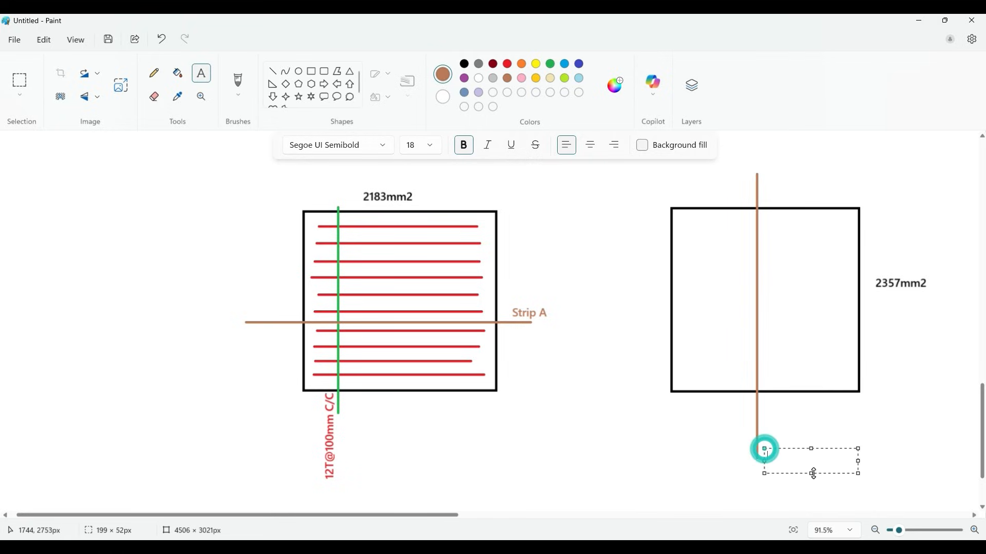
pyautogui.write('Strip B')
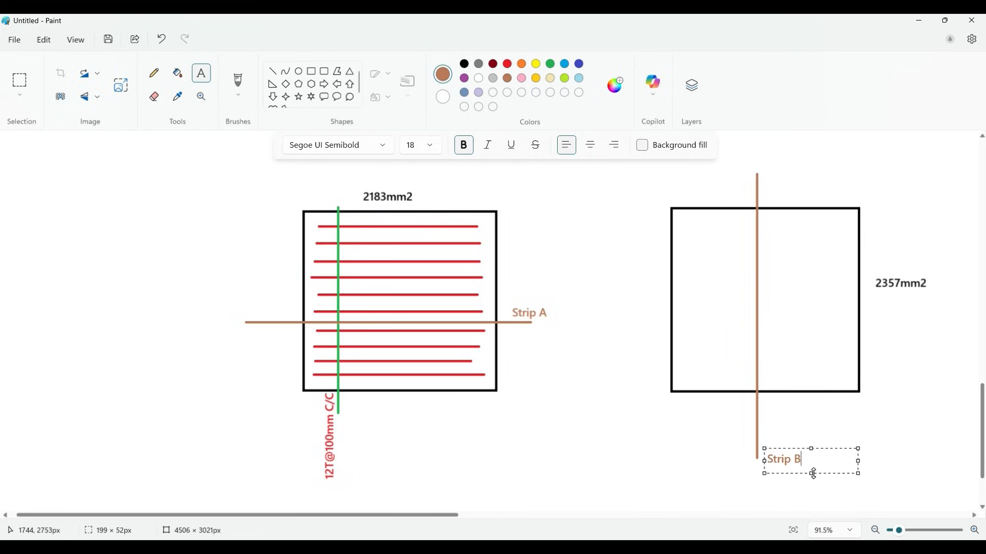
pyautogui.click(775, 418)
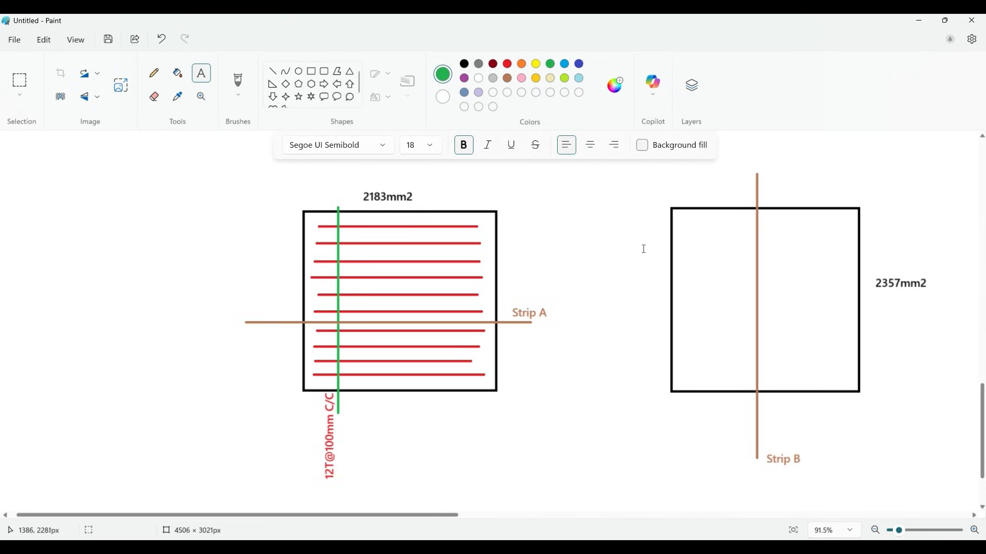
# Draw a green horizontal line about 509 px long across the upper part of the second footing square
pyautogui.click(273, 71)
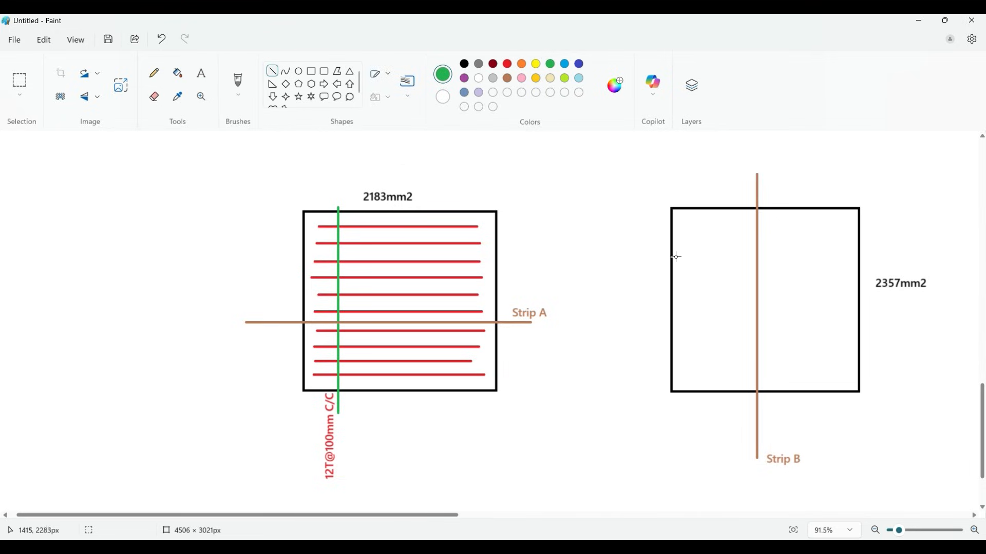
pyautogui.moveTo(649, 235); pyautogui.dragTo(888, 244)
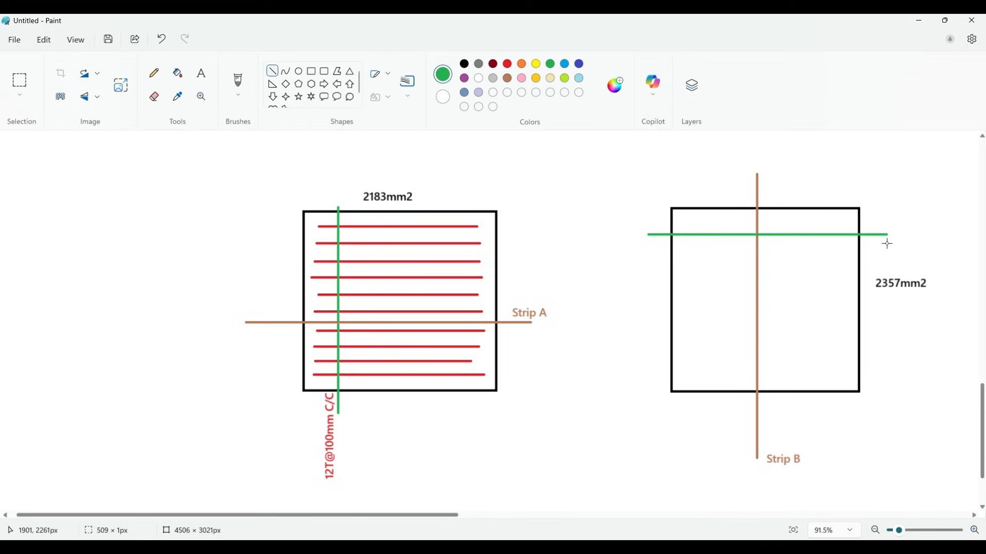
pyautogui.click(897, 193)
# Add the red label "12@100mm C/C" just above the green line in the second footing square
pyautogui.click(202, 74)
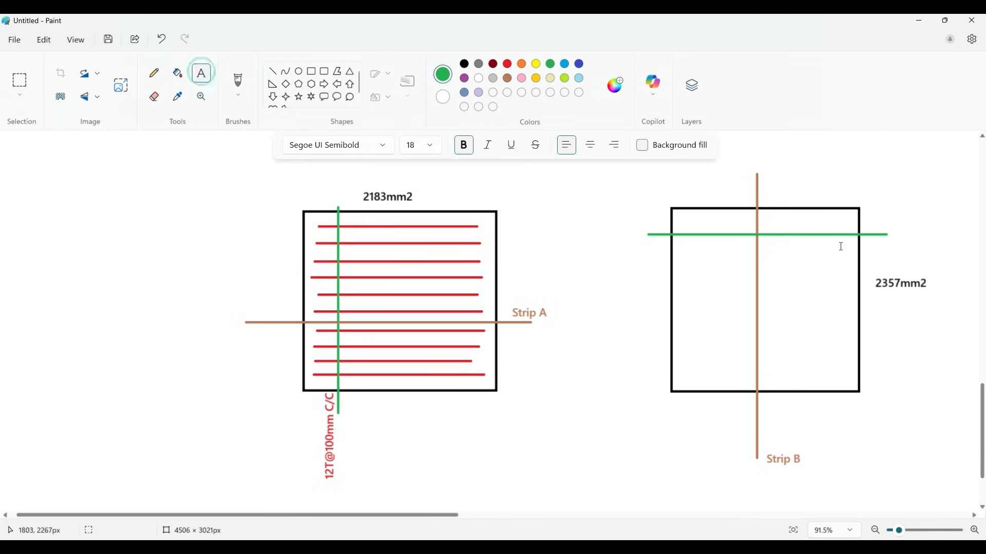
pyautogui.moveTo(779, 221); pyautogui.dragTo(874, 236)
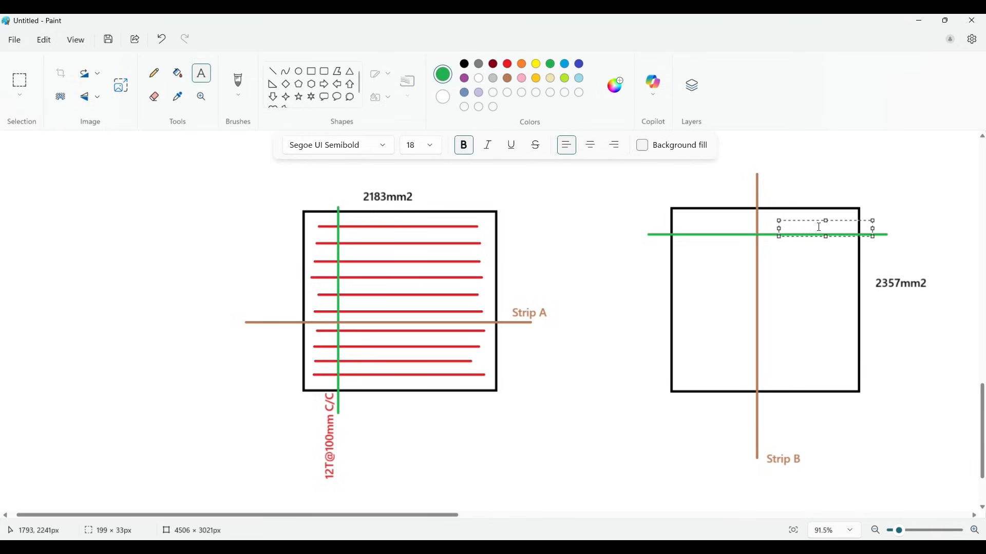
pyautogui.write('12@100mm C/C')
pyautogui.hotkey('ctrl', 'a')
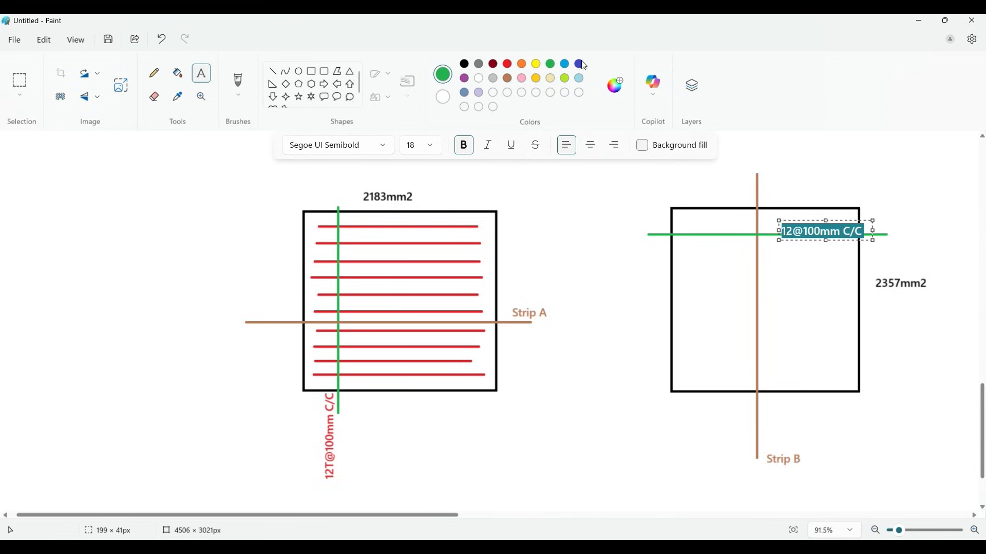
pyautogui.click(508, 64)
pyautogui.moveTo(840, 222); pyautogui.dragTo(822, 214)
pyautogui.click(832, 184)
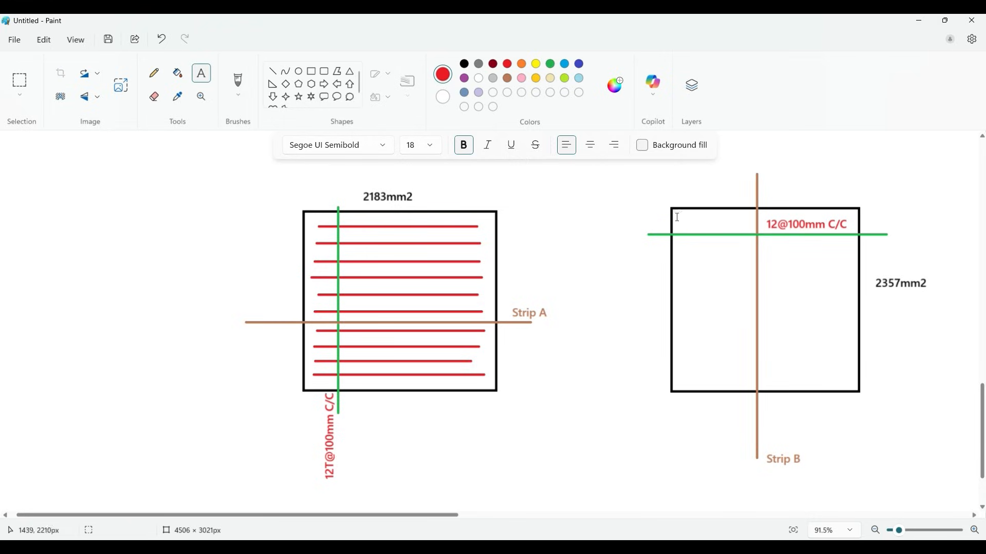
# Draw nine red vertical lines across the second footing square to represent the Strip B bottom bars
pyautogui.click(273, 71)
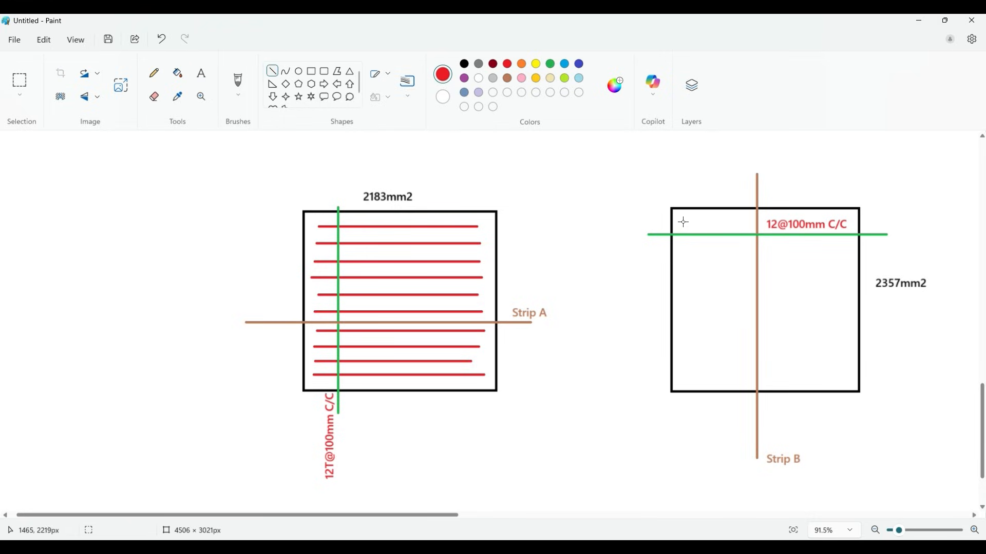
pyautogui.moveTo(685, 218)
pyautogui.mouseDown()
pyautogui.moveTo(685, 381)
pyautogui.moveTo(707, 293)
pyautogui.moveTo(703, 381)
pyautogui.mouseUp()
pyautogui.moveTo(727, 220); pyautogui.dragTo(728, 380)
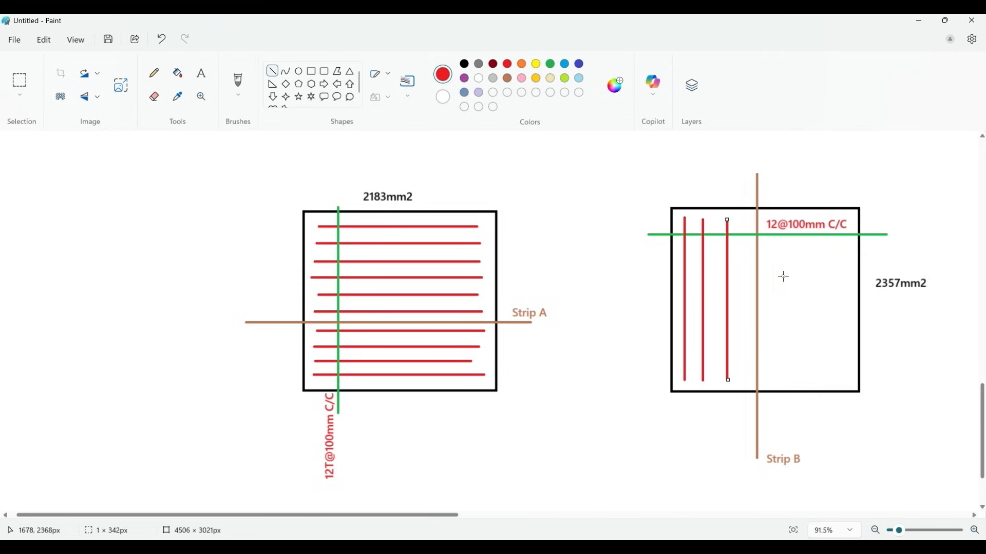
pyautogui.moveTo(746, 219); pyautogui.dragTo(746, 382)
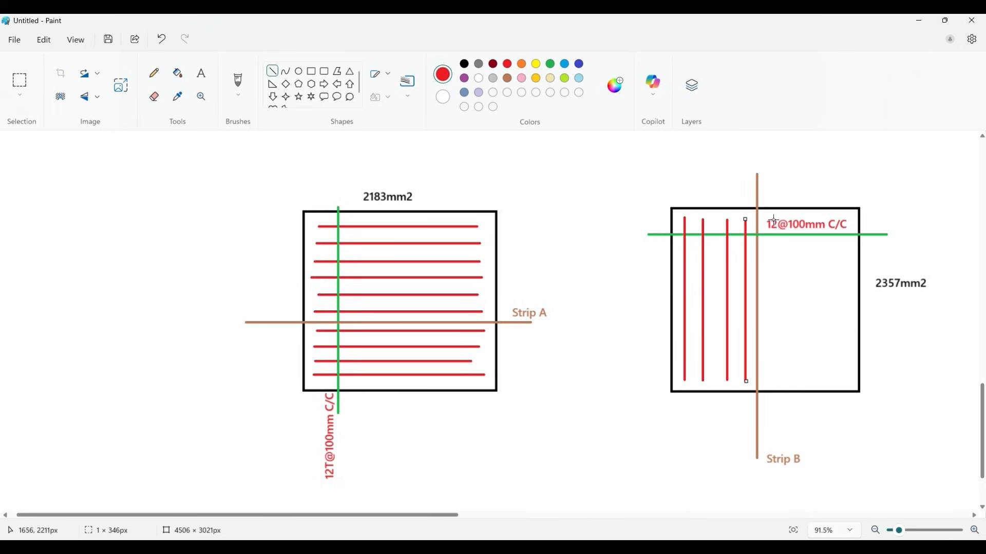
pyautogui.moveTo(773, 229); pyautogui.dragTo(772, 386)
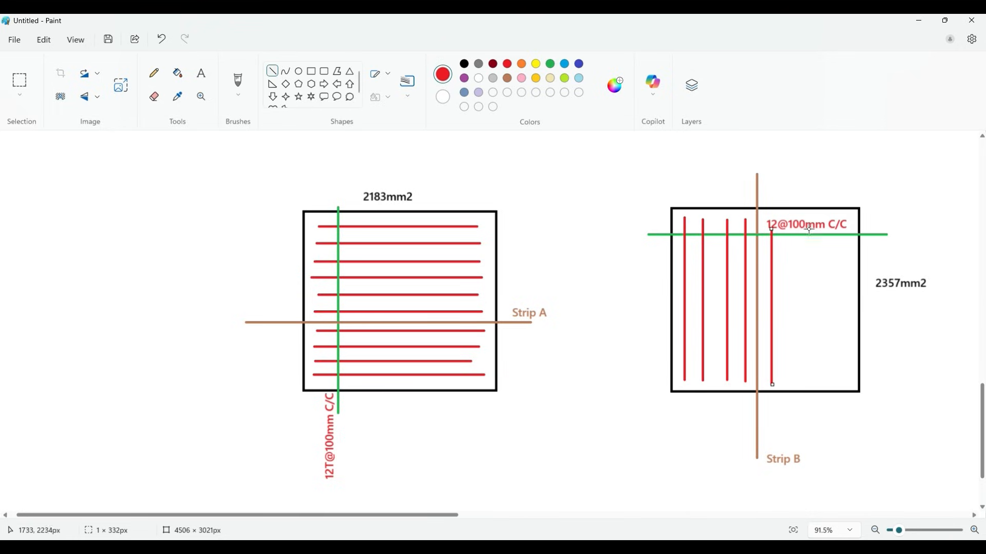
pyautogui.moveTo(804, 229); pyautogui.dragTo(804, 386)
pyautogui.moveTo(840, 229); pyautogui.dragTo(841, 380)
pyautogui.moveTo(784, 234); pyautogui.dragTo(784, 380)
pyautogui.moveTo(827, 231); pyautogui.dragTo(825, 383)
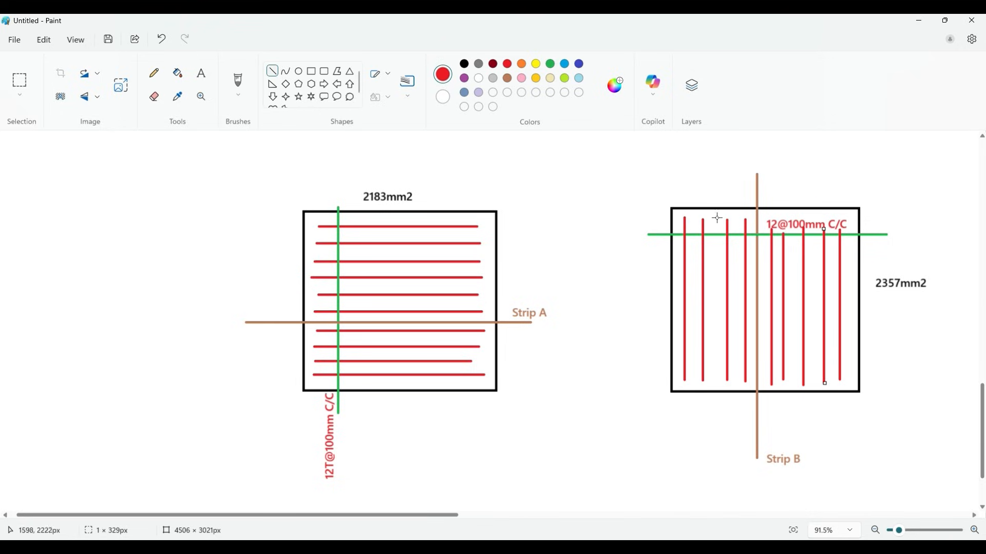
pyautogui.click(643, 187)
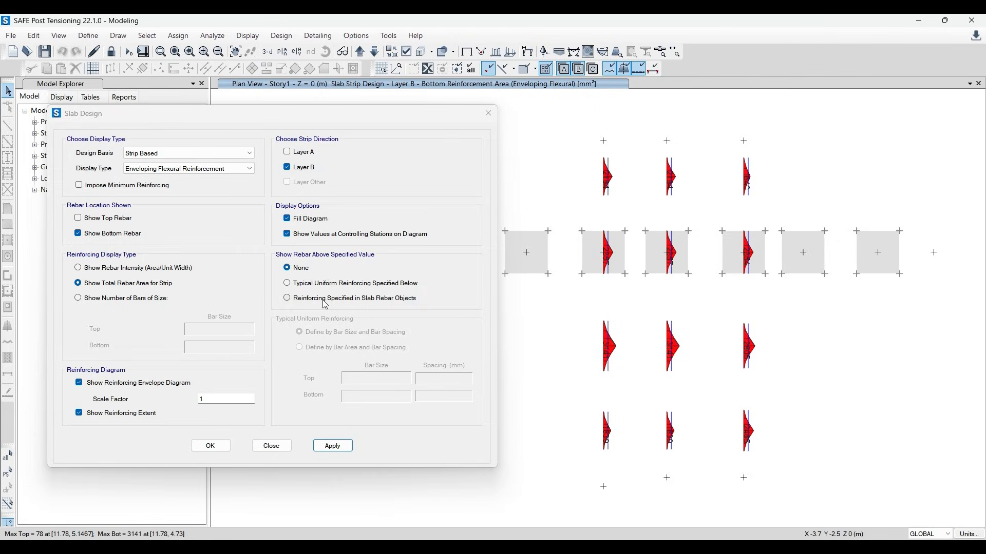
# In SAFE, show Layer B rebar above typical uniform reinforcing with 200 mm bottom bar spacing, and update the diagram
pyautogui.click(328, 283)
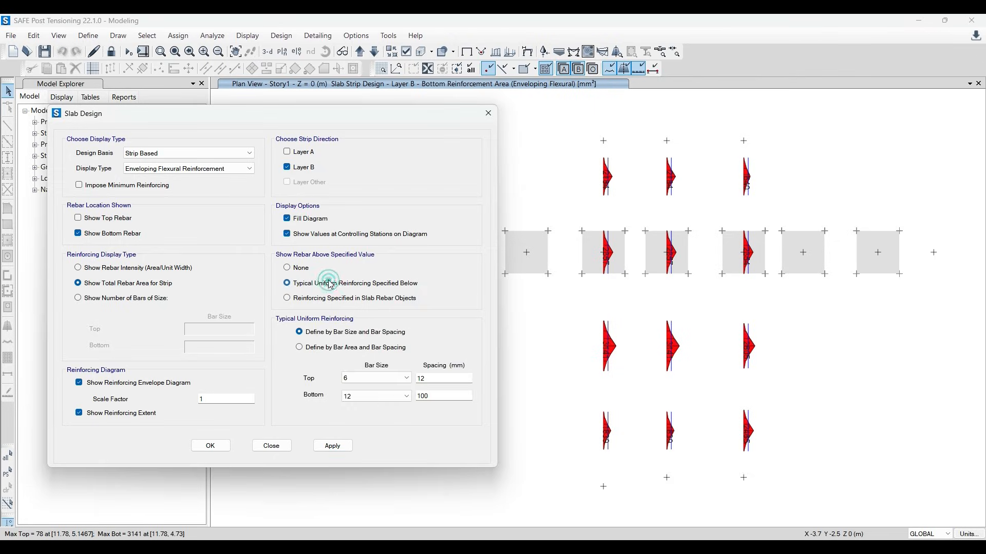
pyautogui.doubleClick(448, 397)
pyautogui.write('200')
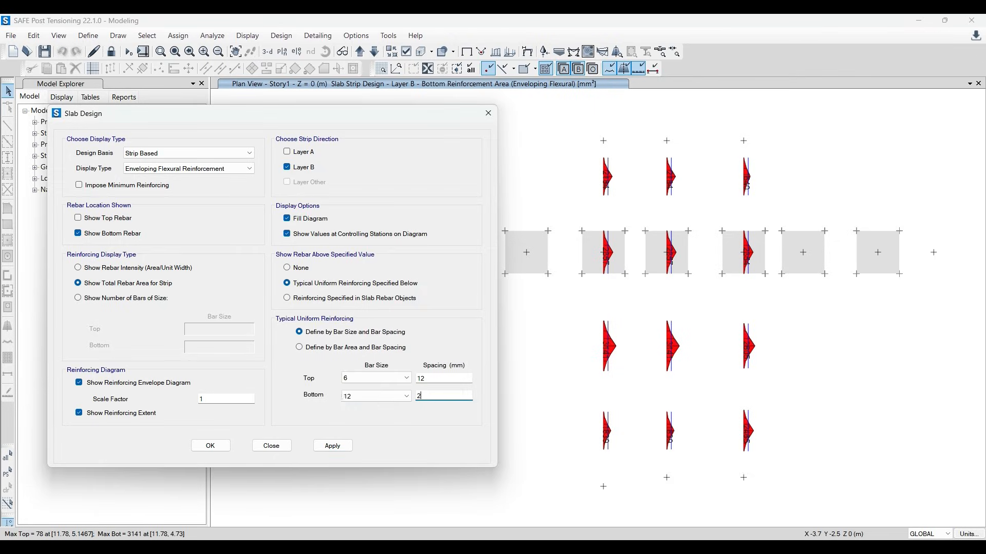
pyautogui.click(329, 452)
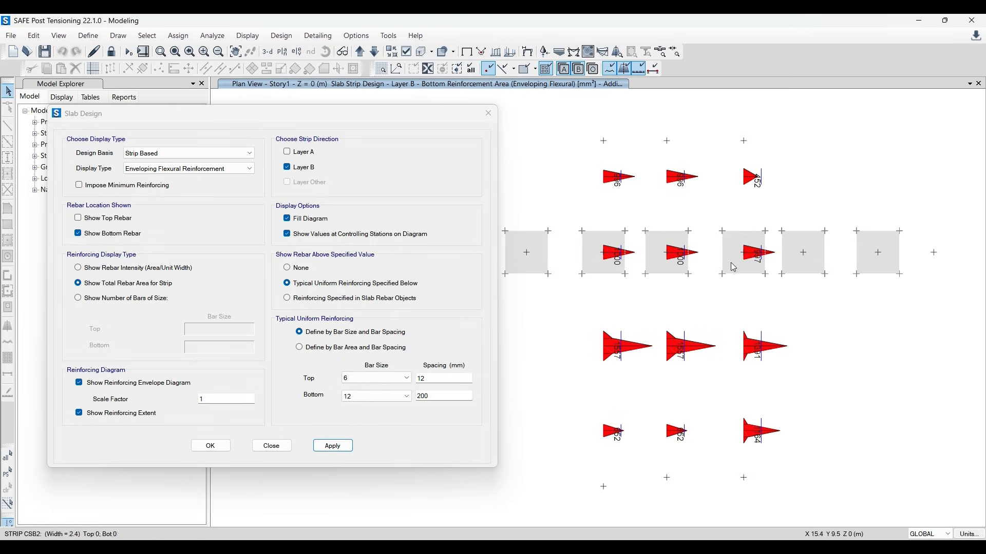
# Set the bottom bar spacing to 150 mm and update the Layer B reinforcement diagram
pyautogui.doubleClick(444, 396)
pyautogui.write('150')
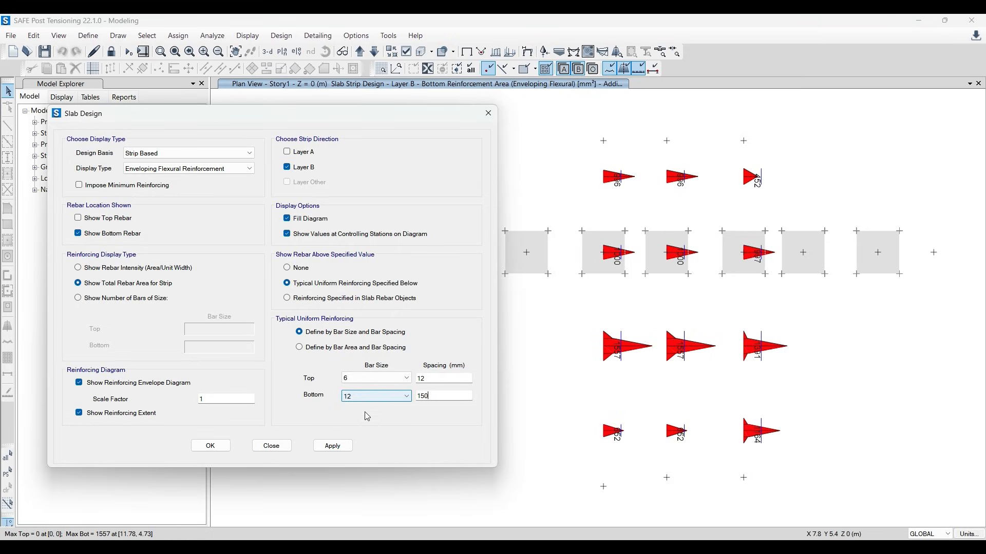
pyautogui.click(332, 446)
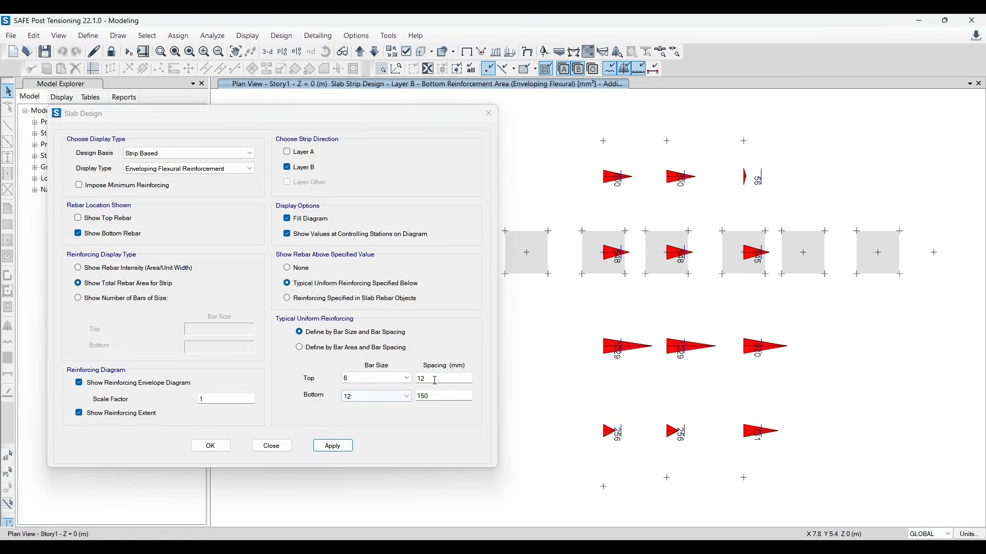
# Reduce the bottom bar spacing to 100 mm and update the Layer B reinforcement diagram
pyautogui.doubleClick(440, 396)
pyautogui.write('100')
pyautogui.click(332, 446)
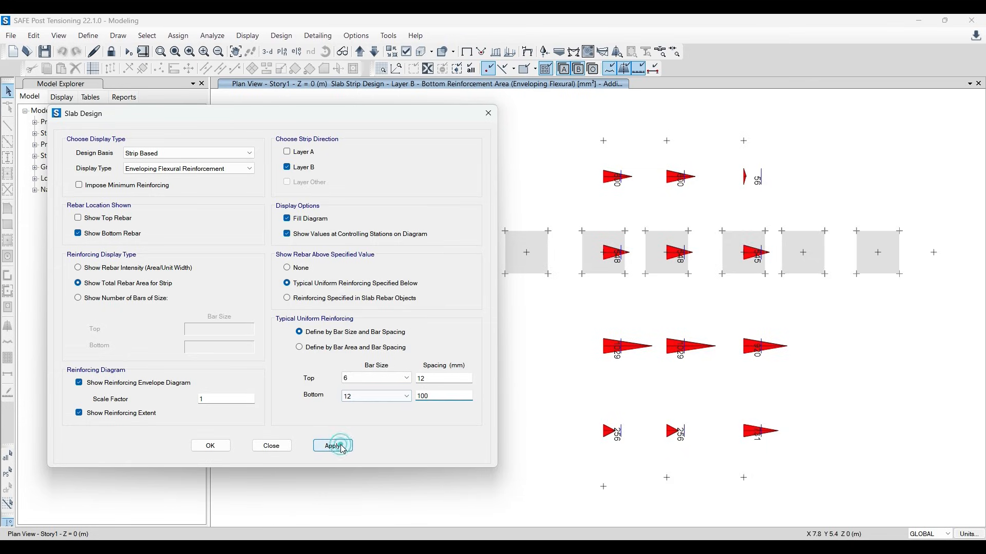
# Try a bottom bar spacing of 125 mm on the Layer B reinforcement diagram
pyautogui.click(438, 401)
pyautogui.doubleClick(440, 397)
pyautogui.write('125')
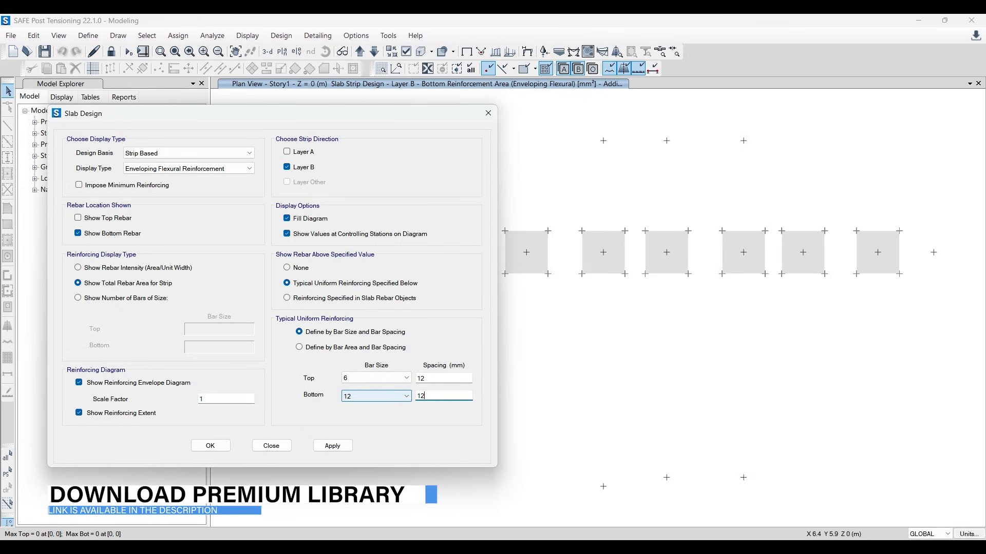
pyautogui.click(343, 450)
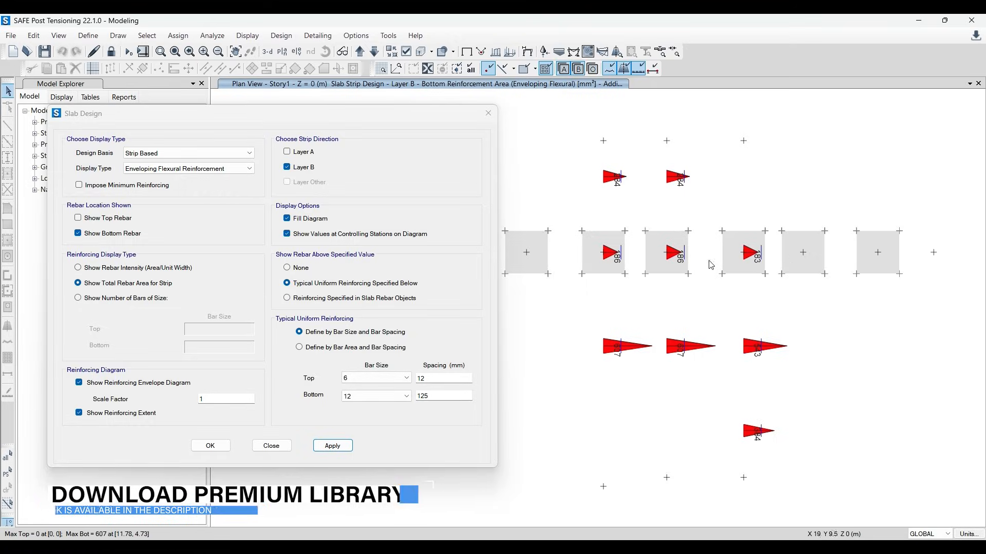
# Set the Layer B bottom bar spacing back to 100 mm with the diagram updated, and switch to Paint
pyautogui.doubleClick(441, 394)
pyautogui.write('100')
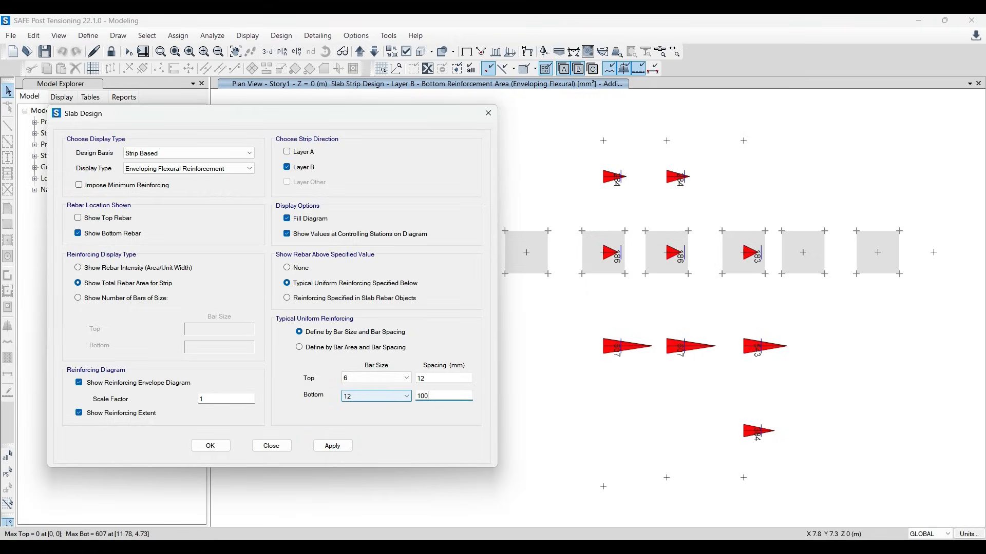
pyautogui.click(333, 446)
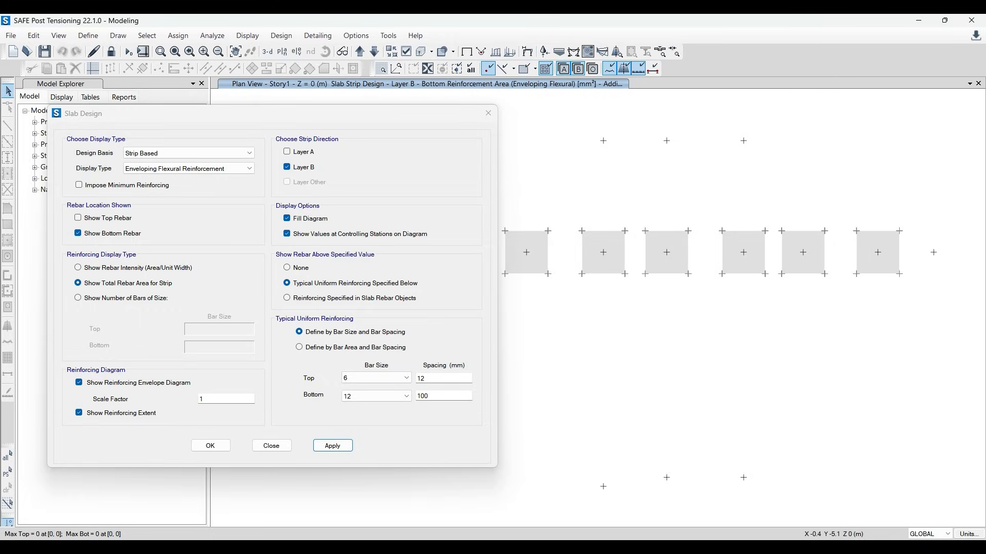
pyautogui.click(357, 548)
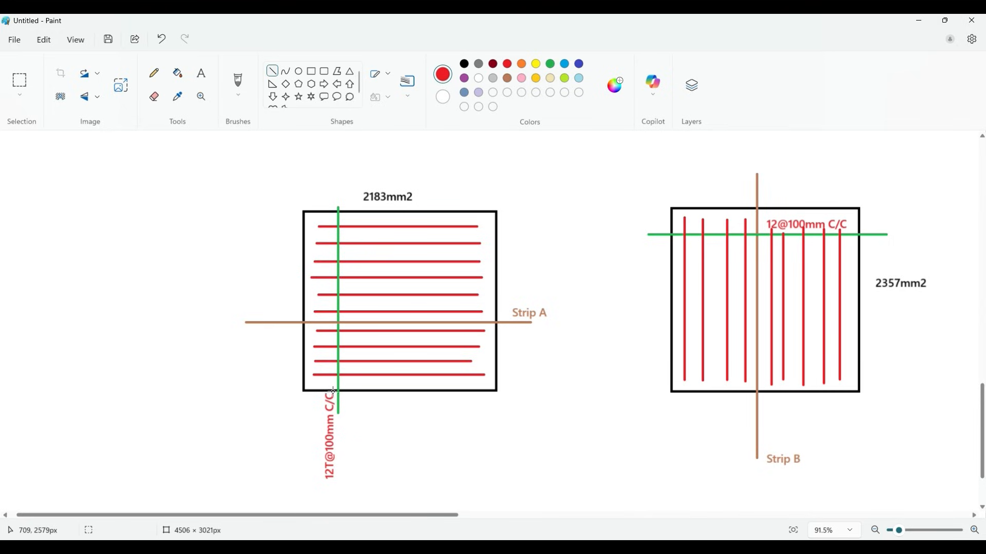
# Draw small red circles where the green line crosses the second and the lowest horizontal bars in the Strip A sketch
pyautogui.click(299, 71)
pyautogui.moveTo(342, 245); pyautogui.dragTo(335, 241)
pyautogui.moveTo(341, 378); pyautogui.dragTo(334, 372)
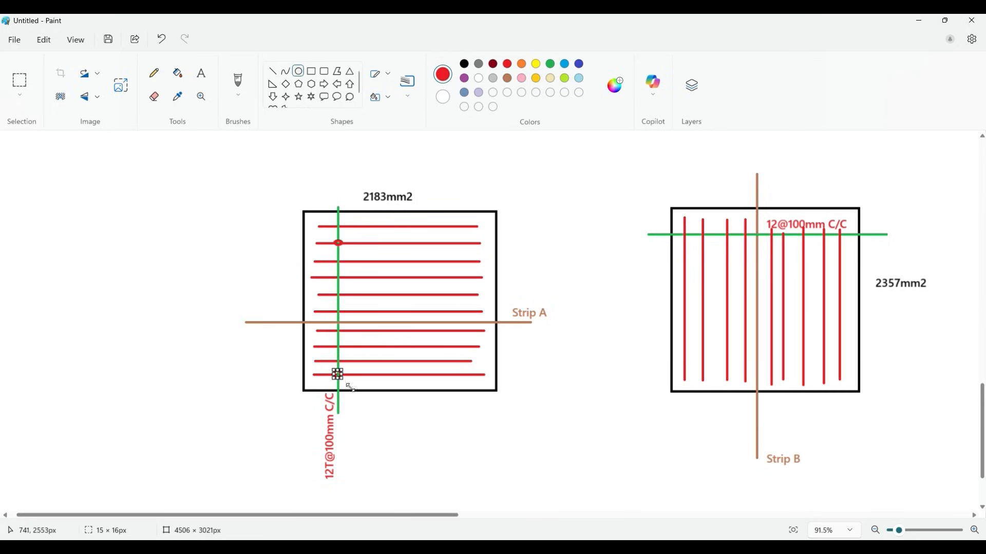
pyautogui.click(399, 440)
pyautogui.scroll(-2, 452, 310)
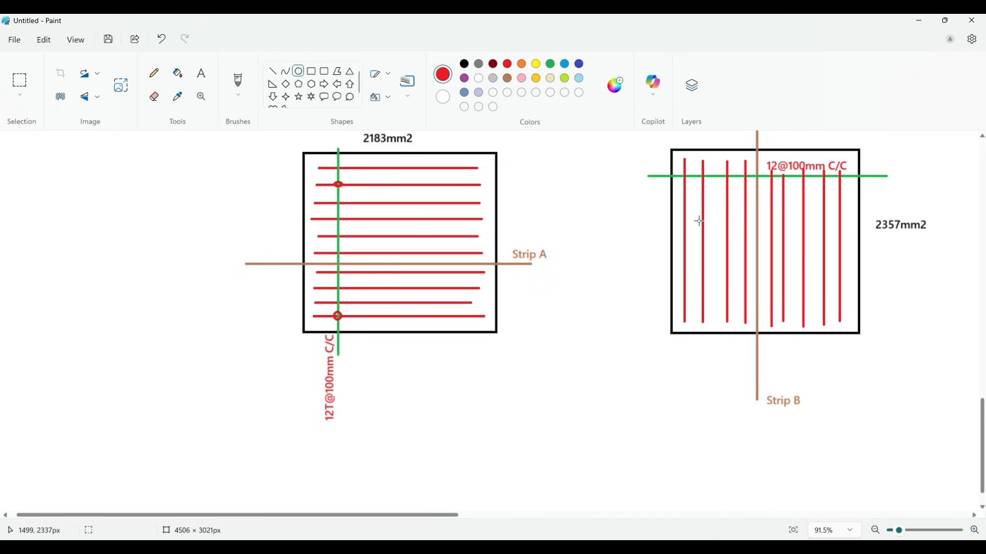
# Draw a small red circle where the green line crosses the second vertical bar in the Strip B sketch, undoing an extra circle
pyautogui.scroll(1, 479, 260)
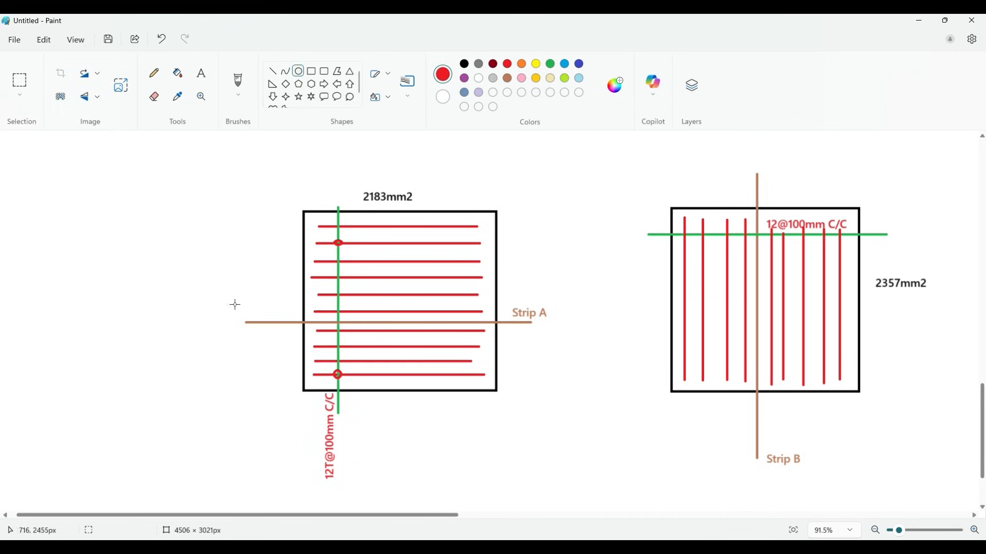
pyautogui.scroll(-1, 769, 343)
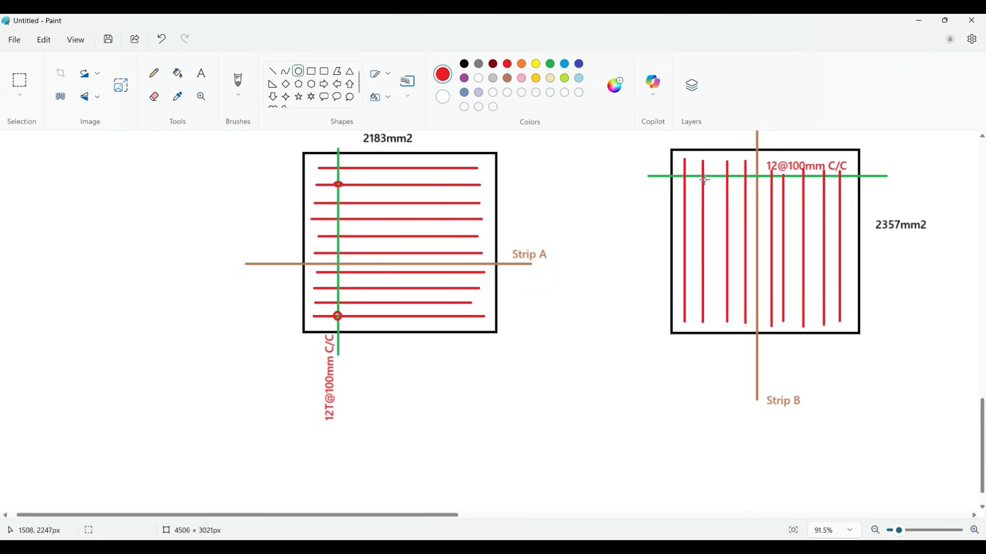
pyautogui.moveTo(707, 182)
pyautogui.mouseDown()
pyautogui.moveTo(691, 168)
pyautogui.moveTo(702, 176)
pyautogui.mouseUp()
pyautogui.moveTo(808, 181)
pyautogui.mouseDown()
pyautogui.moveTo(799, 175)
pyautogui.moveTo(791, 190)
pyautogui.mouseUp()
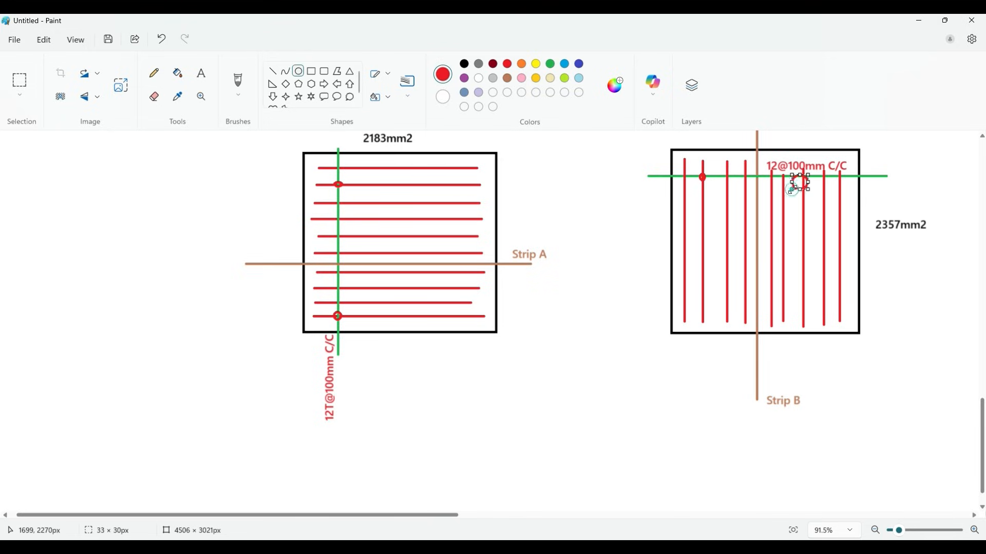
pyautogui.hotkey('ctrl', 'z')
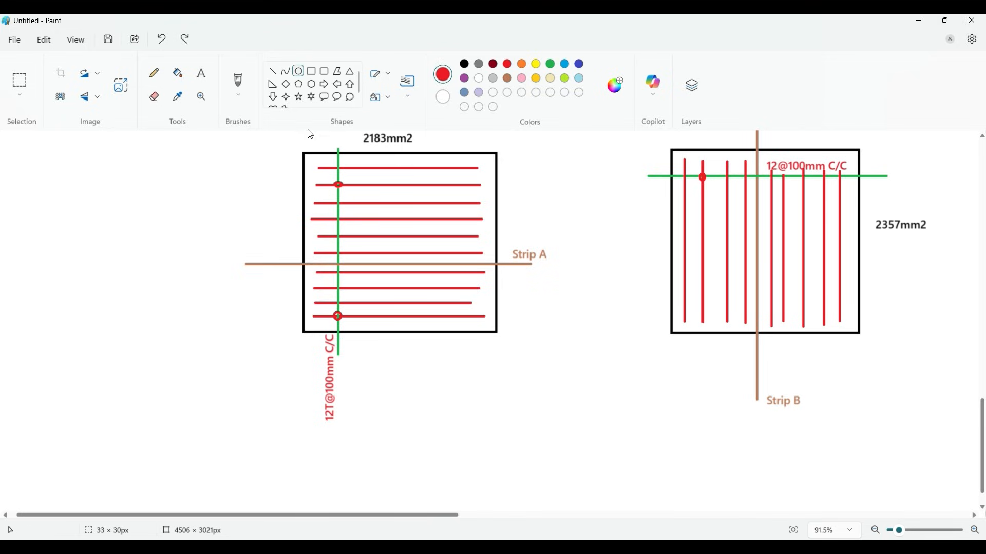
# Add a red text note below the sketches reading "Note:", "Strip A-x Axis" and "Strip B- y Axis" on separate lines
pyautogui.click(201, 73)
pyautogui.click(412, 398)
pyautogui.moveTo(425, 410); pyautogui.dragTo(610, 465)
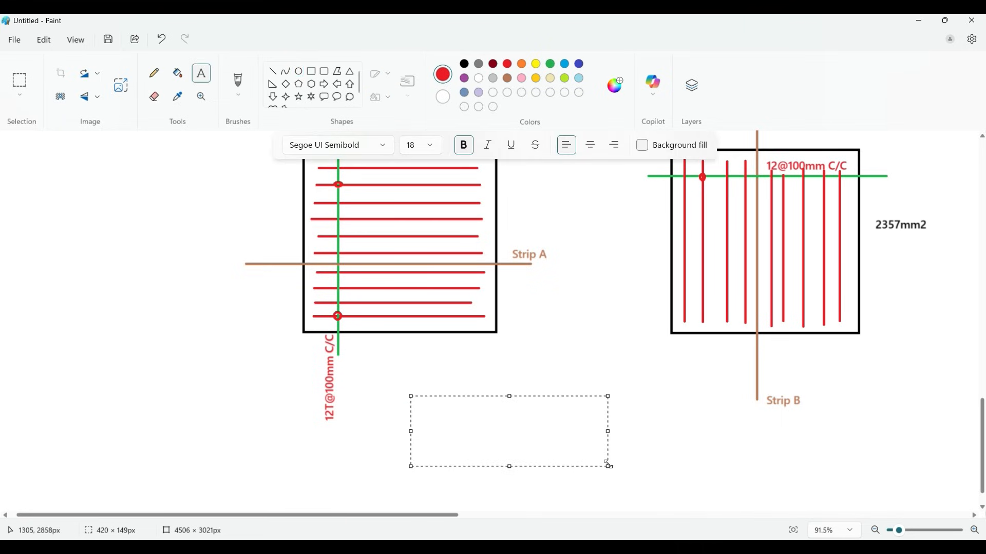
pyautogui.write('Not')
pyautogui.write('Strip ')
pyautogui.write('a')
pyautogui.press('BackSpace')
pyautogui.write('A-x A')
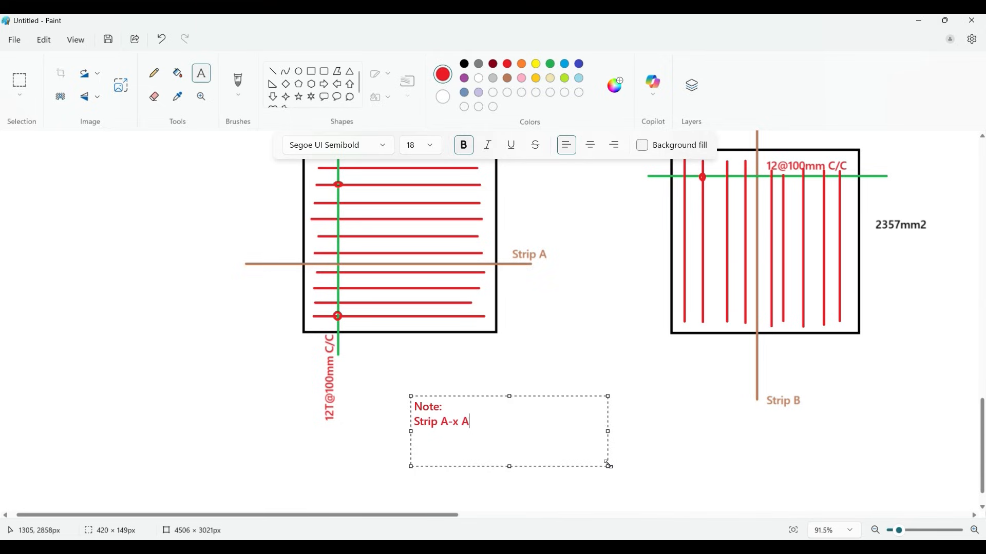
pyautogui.write('xis Strip B- y Axis')
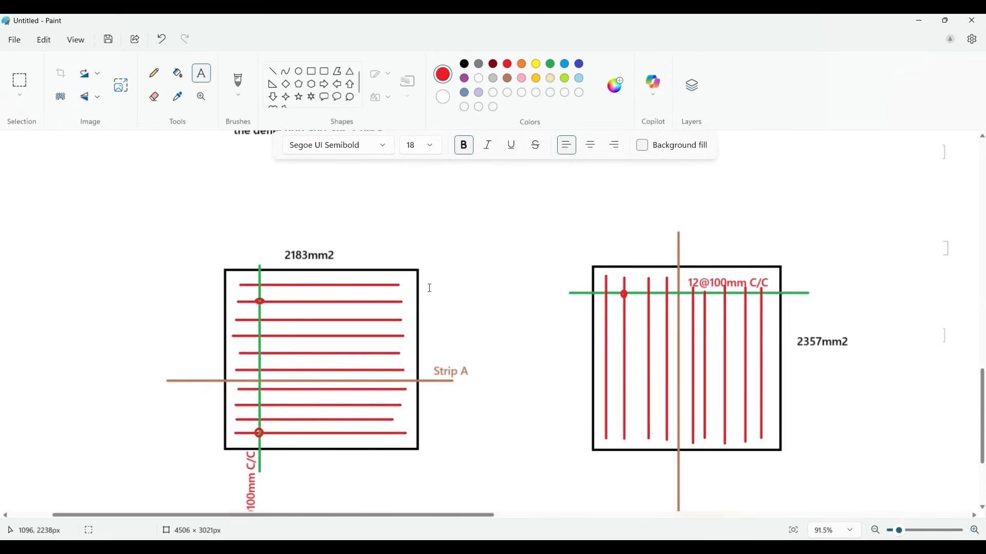
# Switch to SAFE and show all the hidden footings again in the Story1 plan view
pyautogui.keyDown('ctrl'); pyautogui.scroll(-1, 425, 286); pyautogui.keyUp('ctrl')
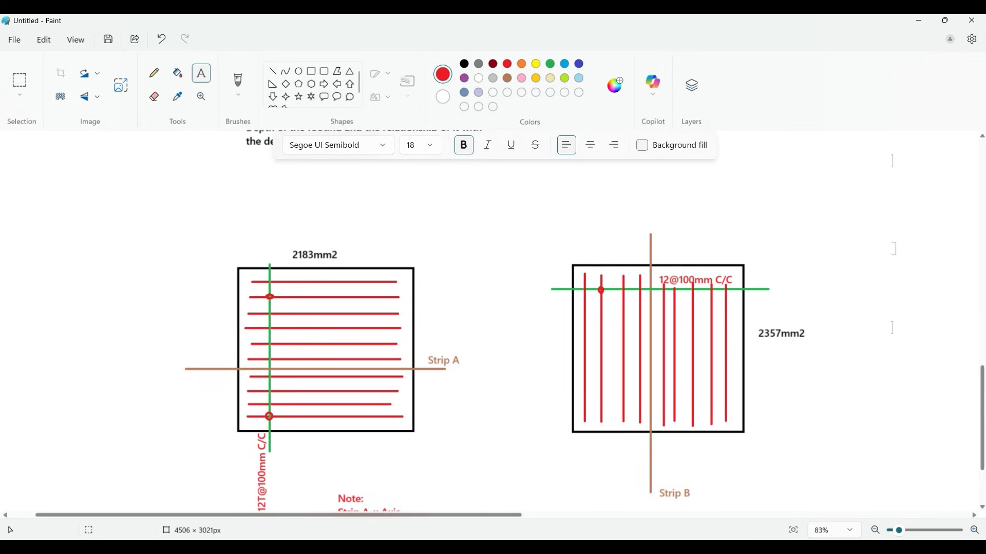
pyautogui.click(362, 547)
pyautogui.click(381, 547)
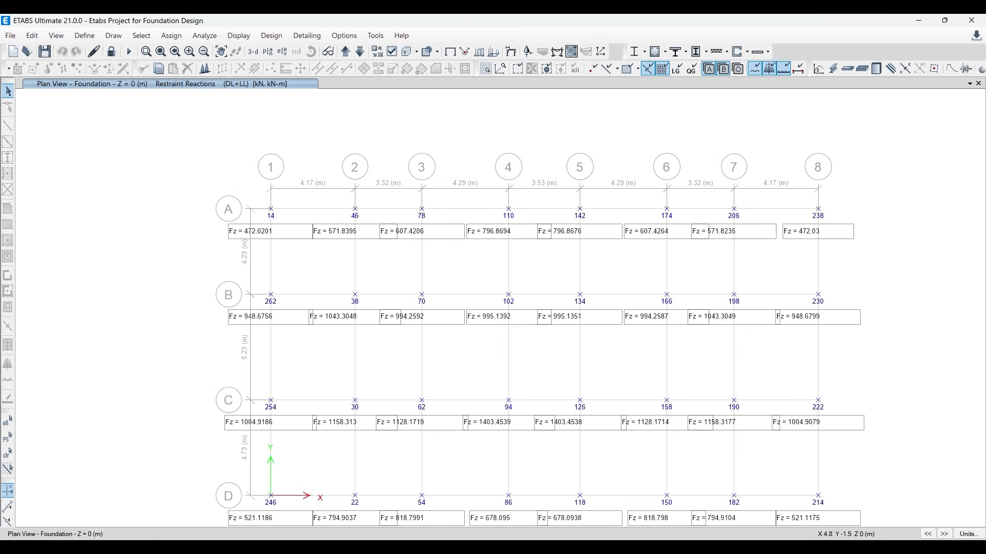
pyautogui.click(364, 547)
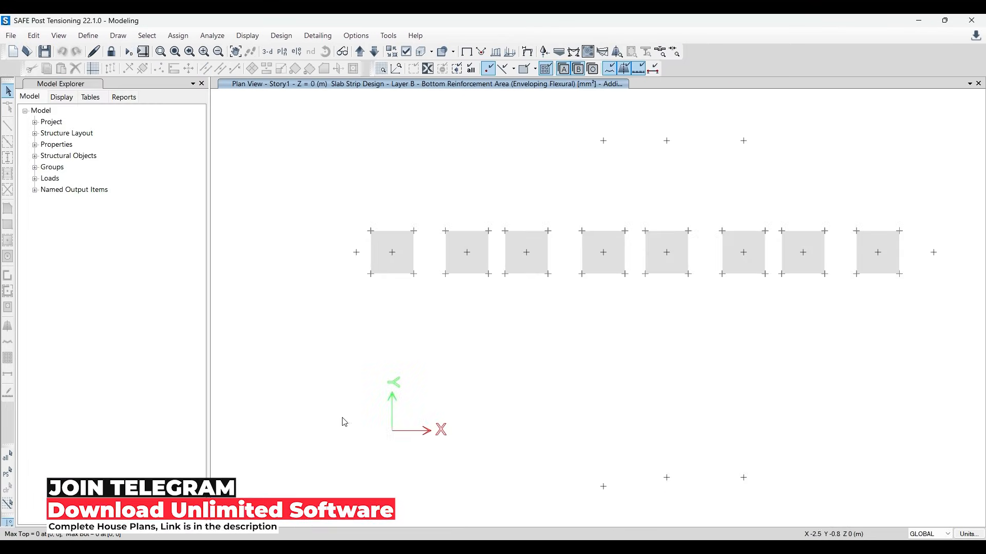
pyautogui.rightClick(346, 125)
pyautogui.click(393, 237)
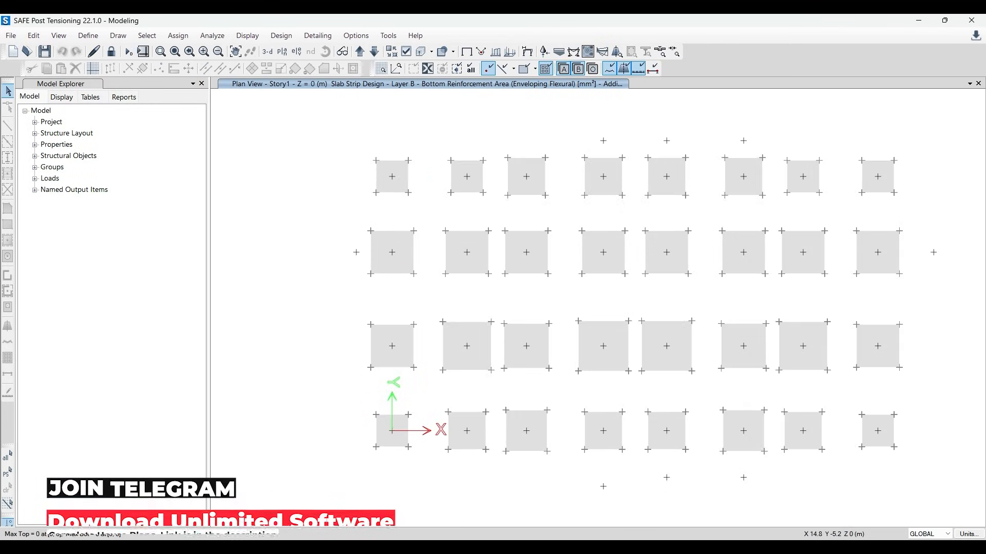
pyautogui.moveTo(288, 204); pyautogui.dragTo(220, 193, button='middle')
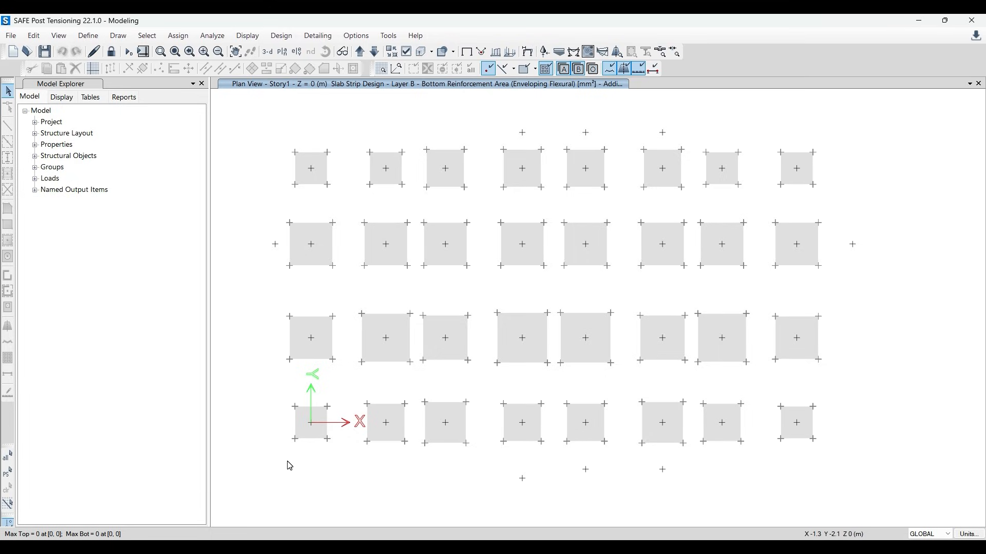
# Switch to ETABS and display the building's restraint reactions in a 3-D view
pyautogui.click(308, 548)
pyautogui.click(362, 548)
pyautogui.click(339, 547)
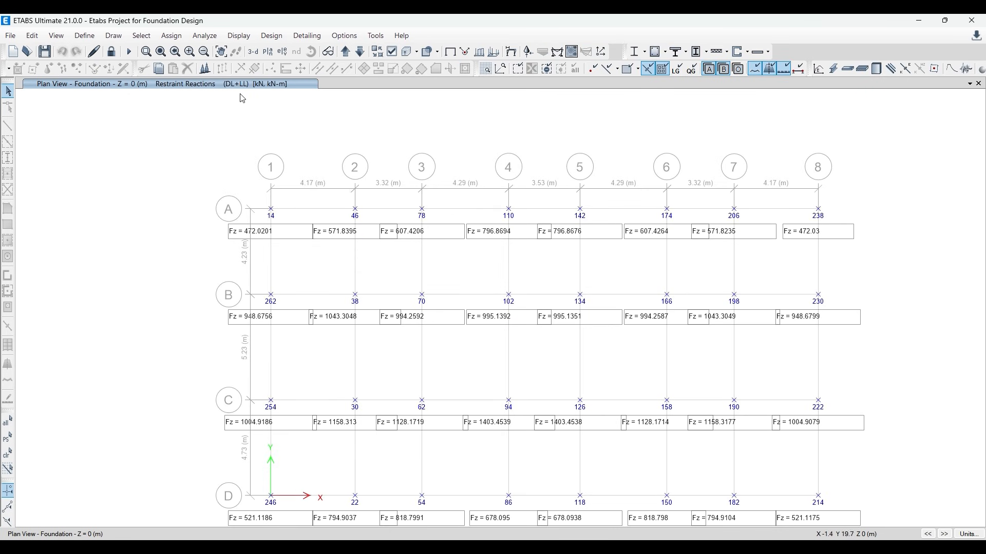
pyautogui.click(253, 51)
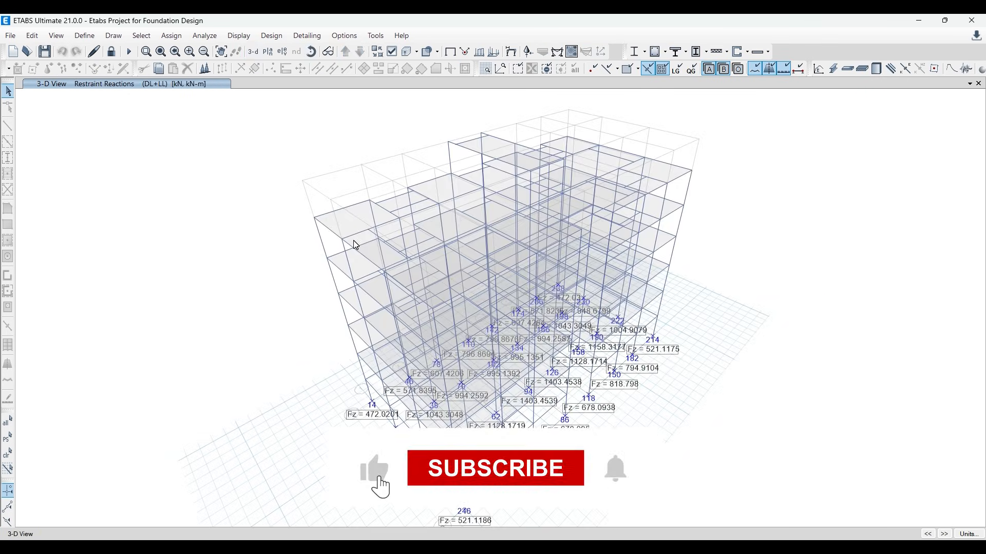